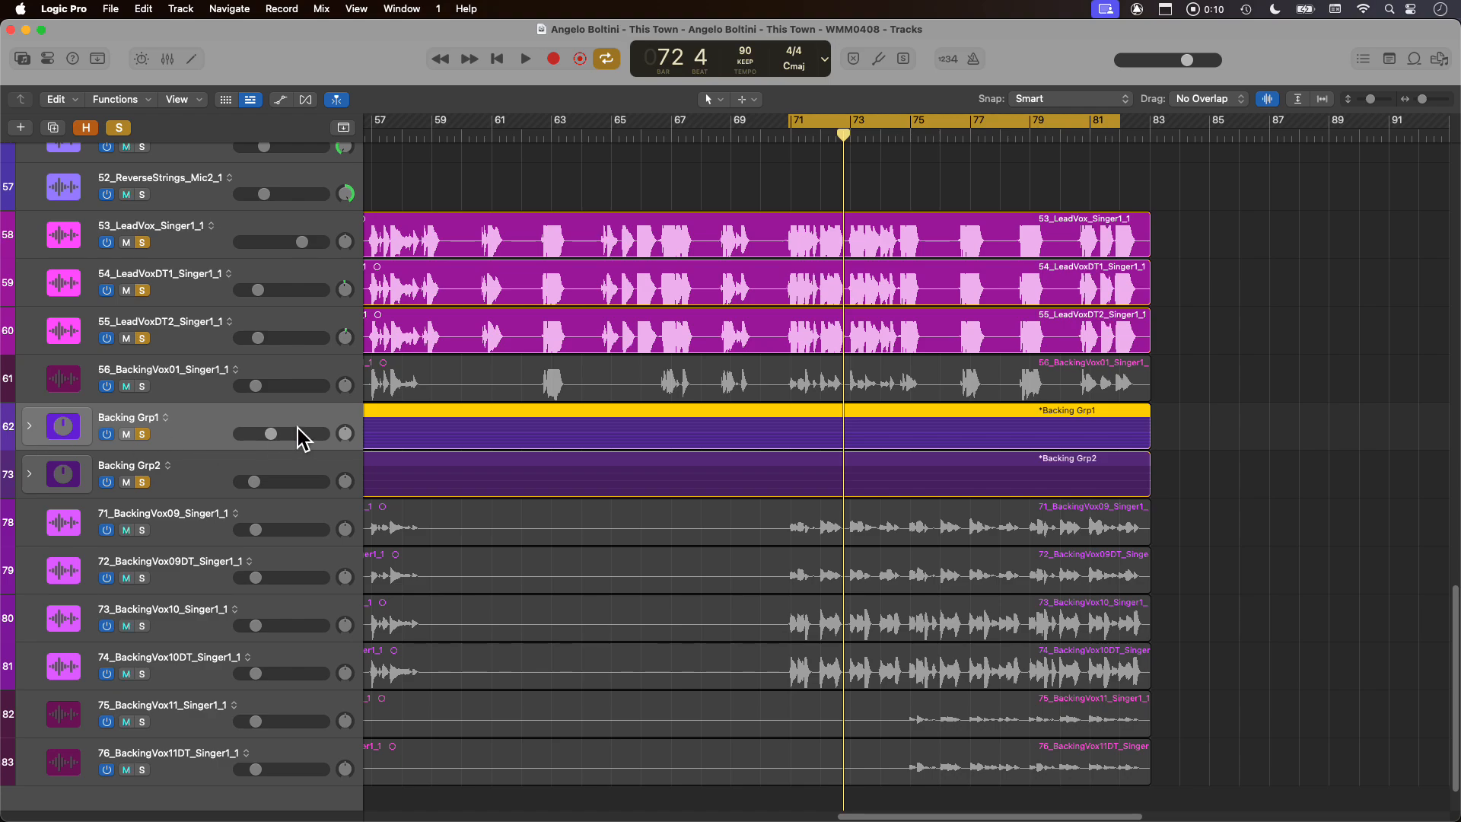
- Look over the contents of the Backing Grp1 and Backing Grp2 track stacks, the lead vocals and 56_BackingVox01_Singer1_1
left_click(28, 457)
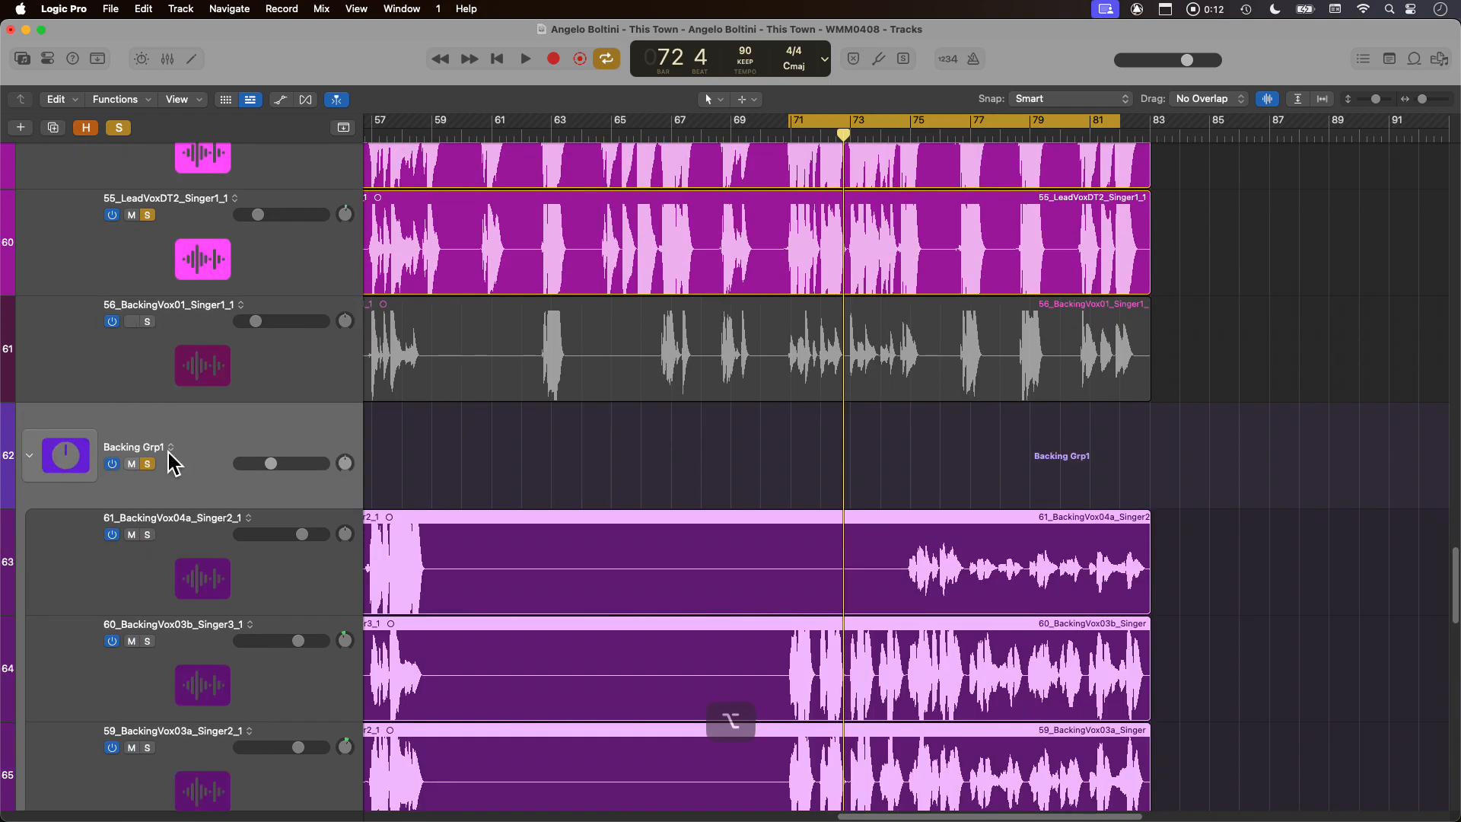
left_click(33, 458)
left_click(29, 563)
left_click(29, 562)
scroll(357, 481, "down", 3)
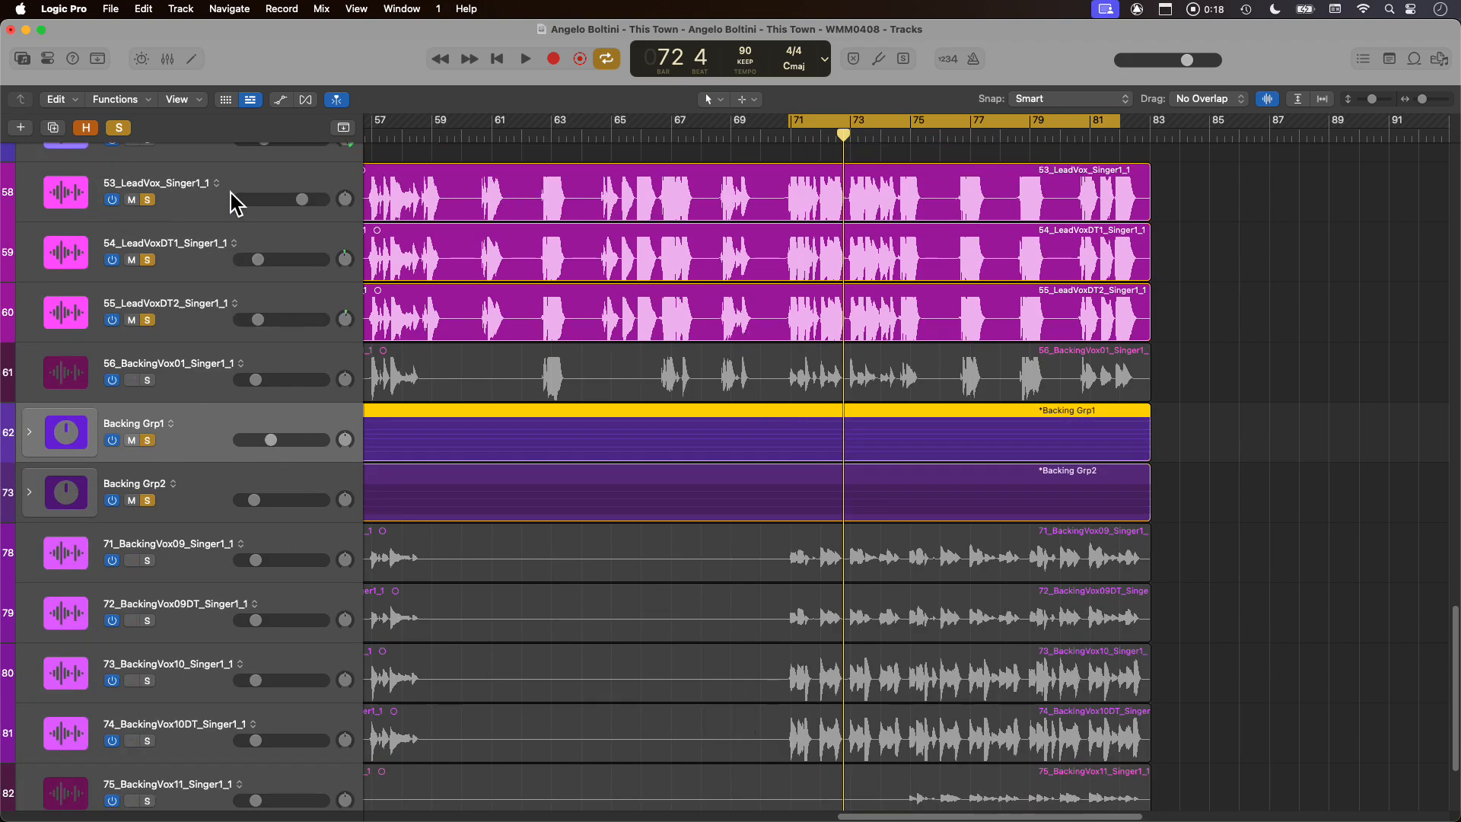
left_click(224, 213)
left_click(204, 327)
left_click(201, 202)
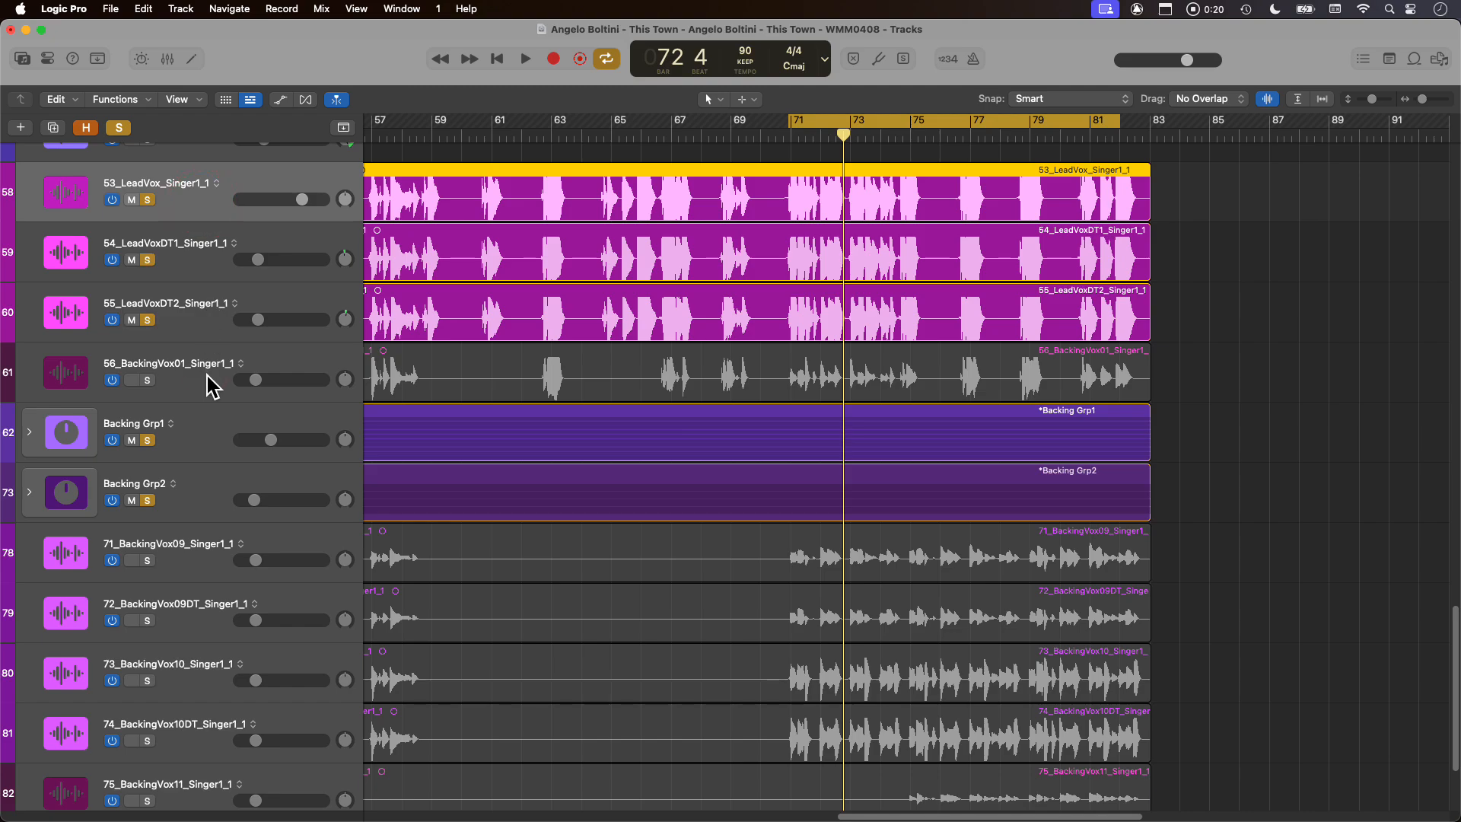
left_click(204, 380)
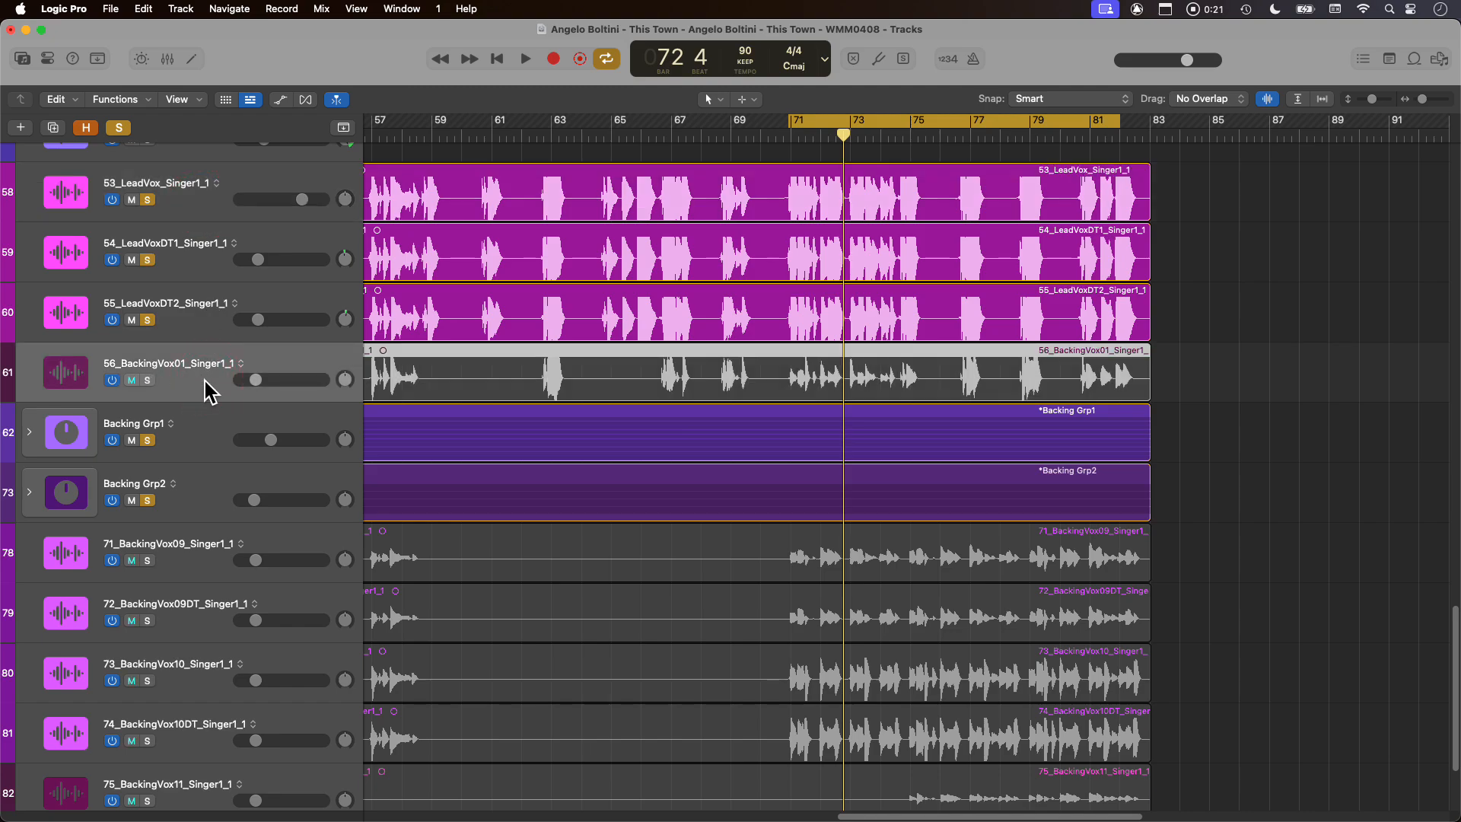
- Select the four backing vocal tracks from 71_BackingVox09_Singer1_1 through 74_BackingVox10DT_Singer1_1
left_click(181, 571)
scroll(517, 456, "down", 4)
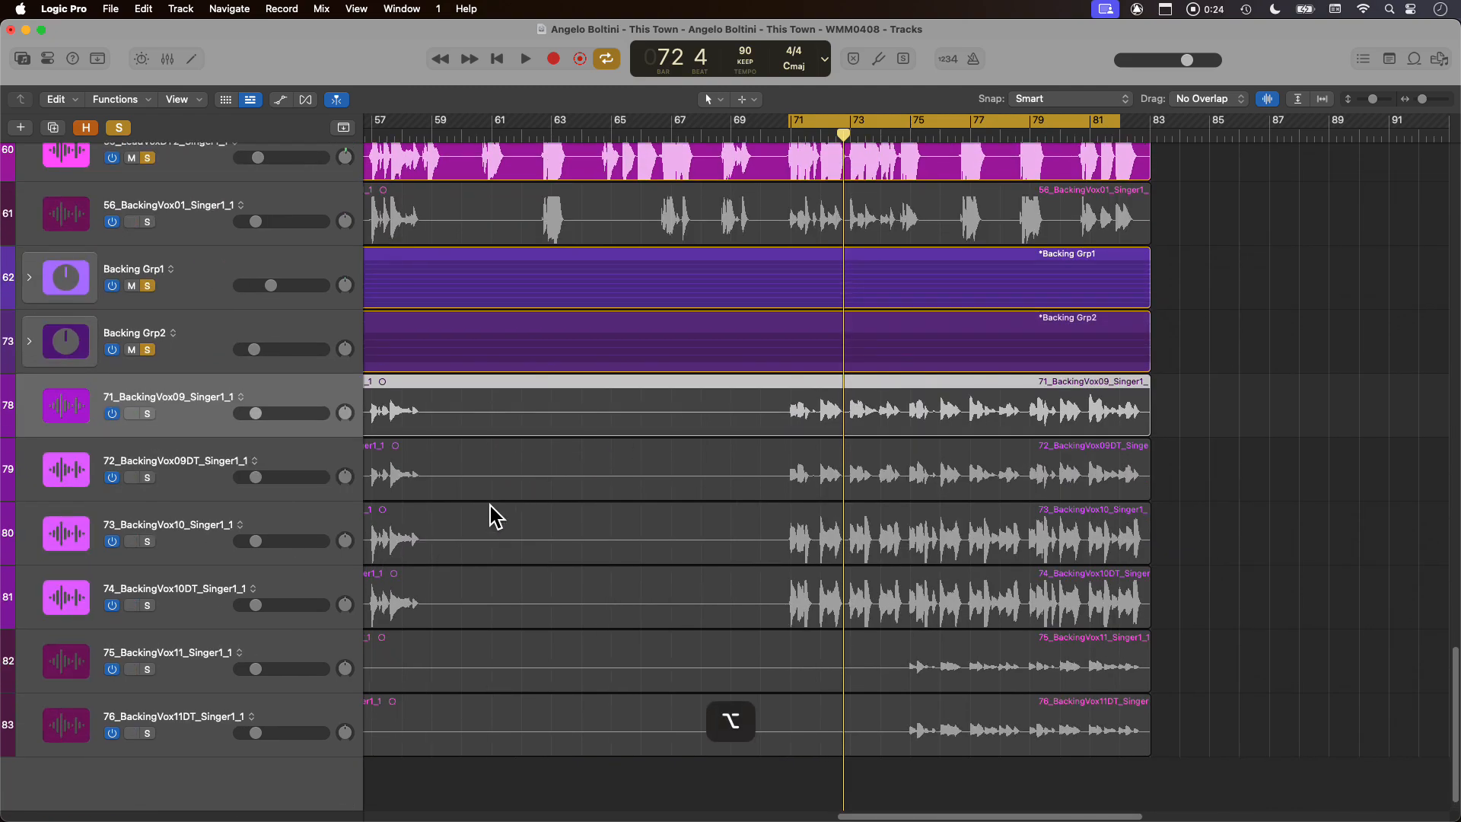
scroll(491, 510, "up", 2)
left_click(199, 673, "shift")
scroll(385, 510, "down", 2)
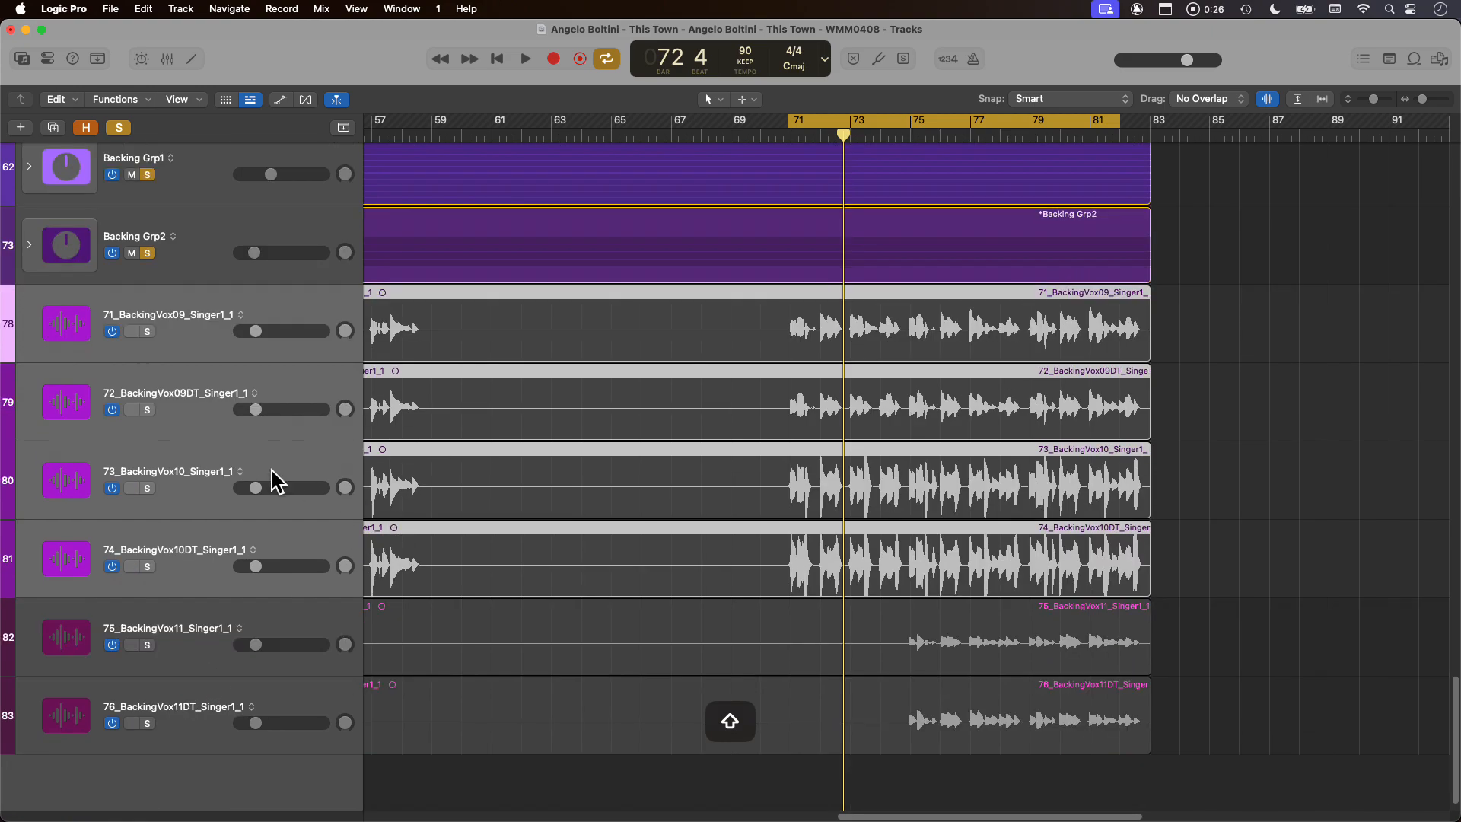
- Solo only 71_BackingVox09_Singer1_1, play the cycled section, and raise the track's volume to 0.0 dB
left_click(148, 332, "alt")
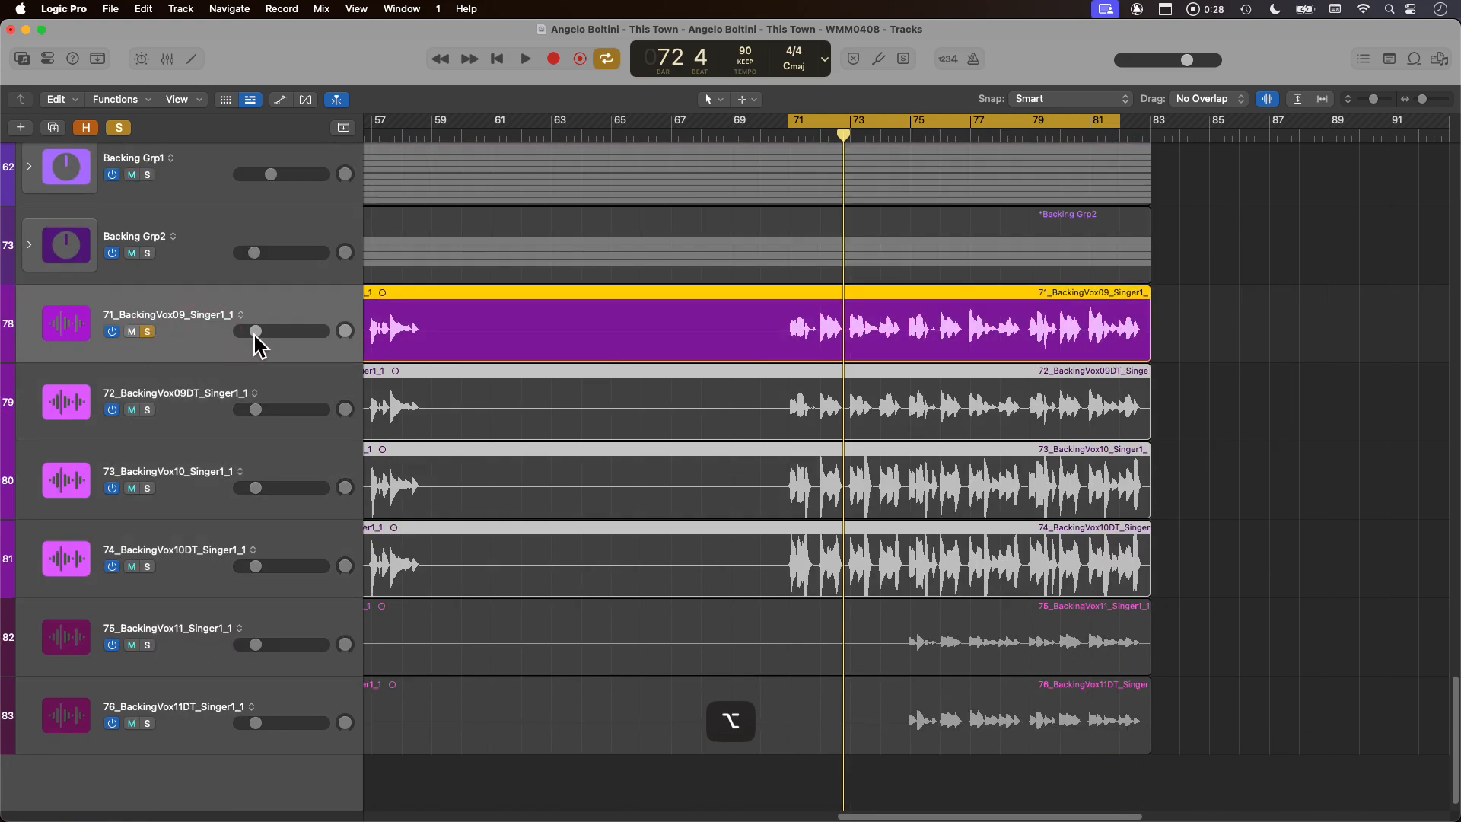
key("space")
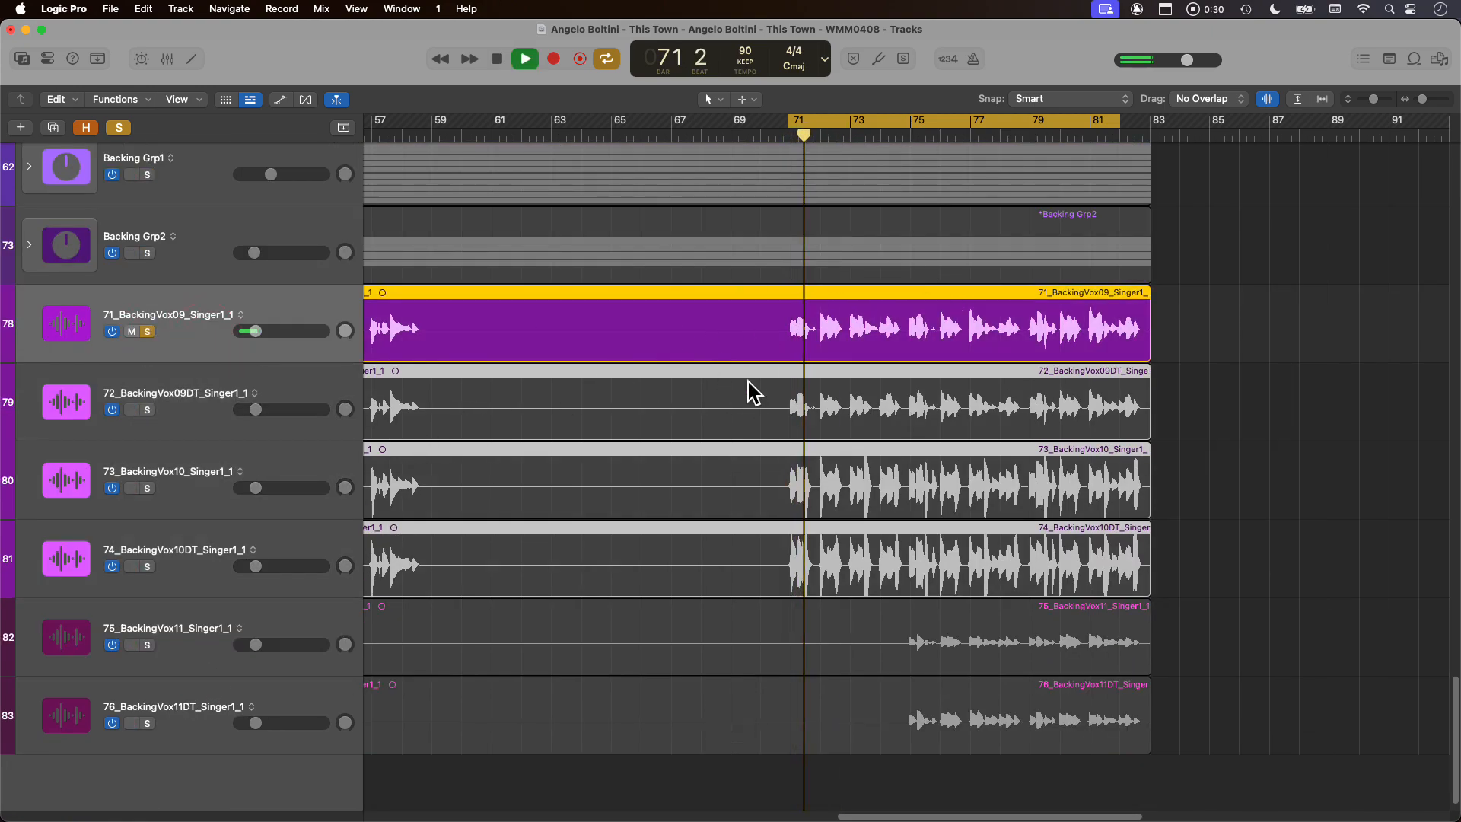
key("space")
left_click_drag(256, 331, 302, 331)
key("space")
- Solo 72_BackingVox09DT_Singer1_1 as well, raise its volume to 0.0 dB, and stop playback
left_click(147, 410)
mouse_move(256, 409)
left_mouse_down()
mouse_move(224, 411)
mouse_move(248, 403)
left_mouse_up()
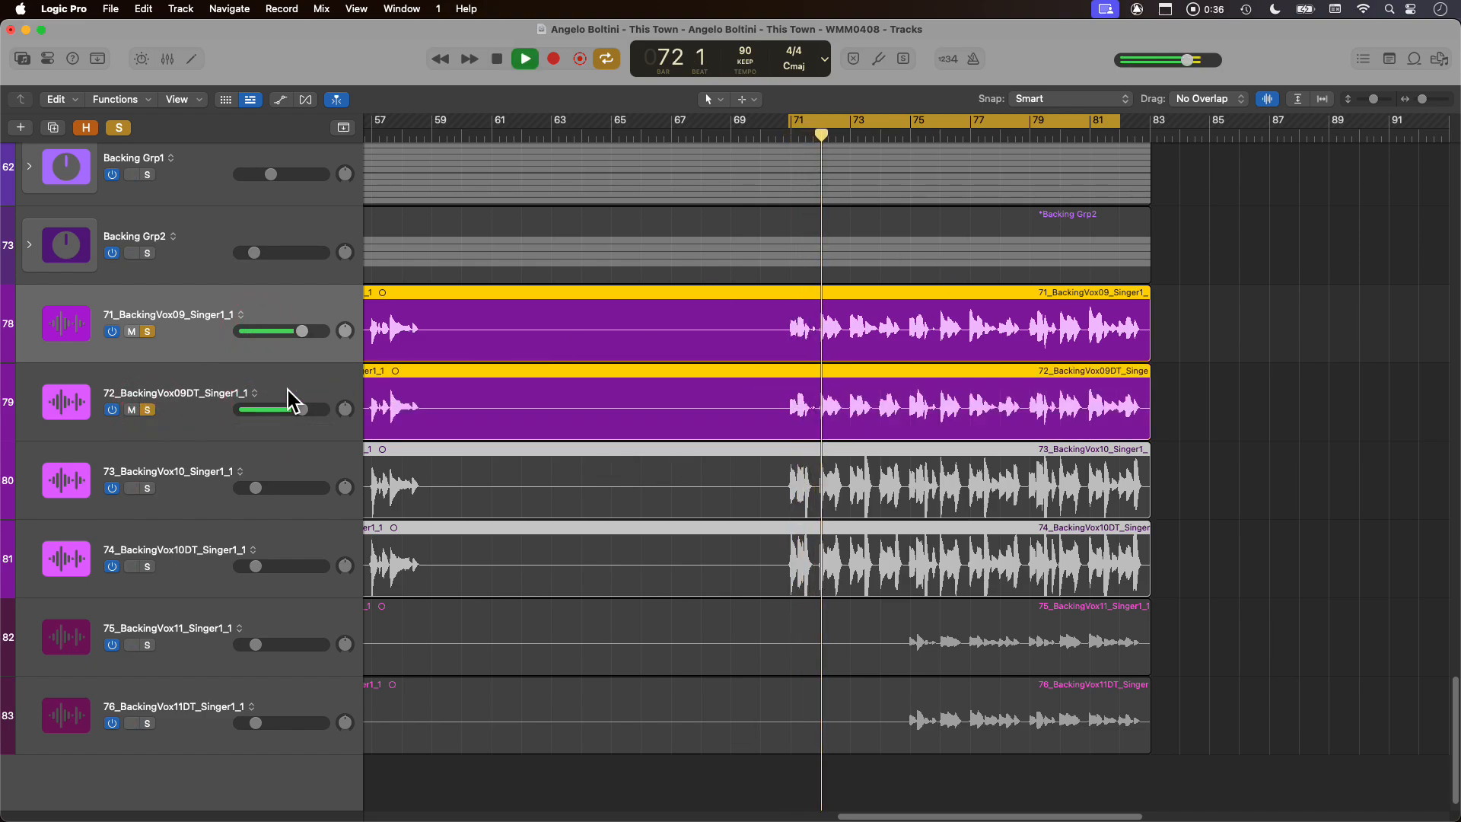
key("space")
- Audition 73_BackingVox10_Singer1_1 and 74_BackingVox10DT_Singer1_1, each soloed exclusively, and clear the solo
left_click(148, 489, "alt")
key("space")
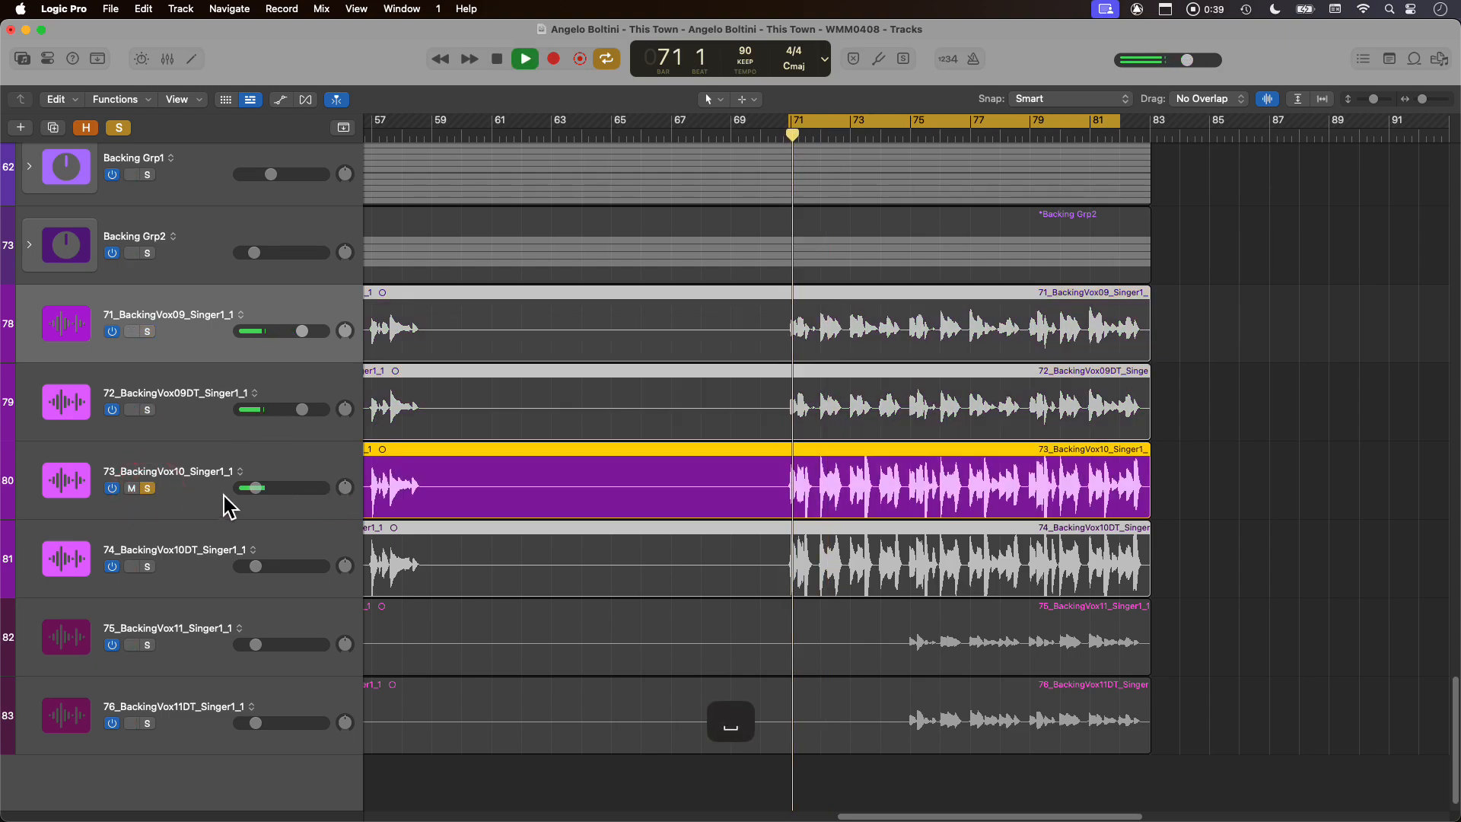
left_click(148, 566, "alt")
key("space")
left_click(203, 544)
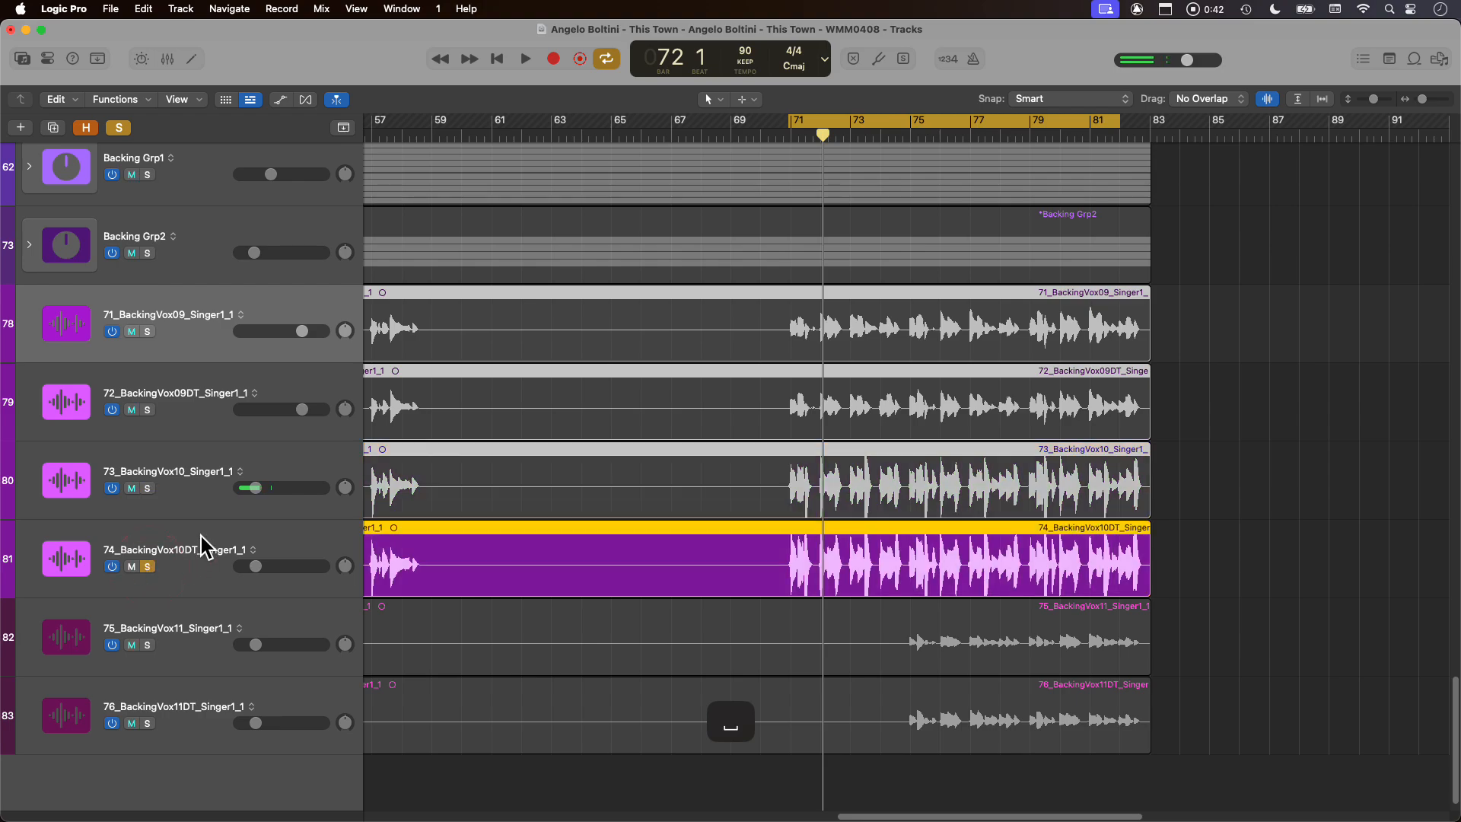
left_click(148, 567)
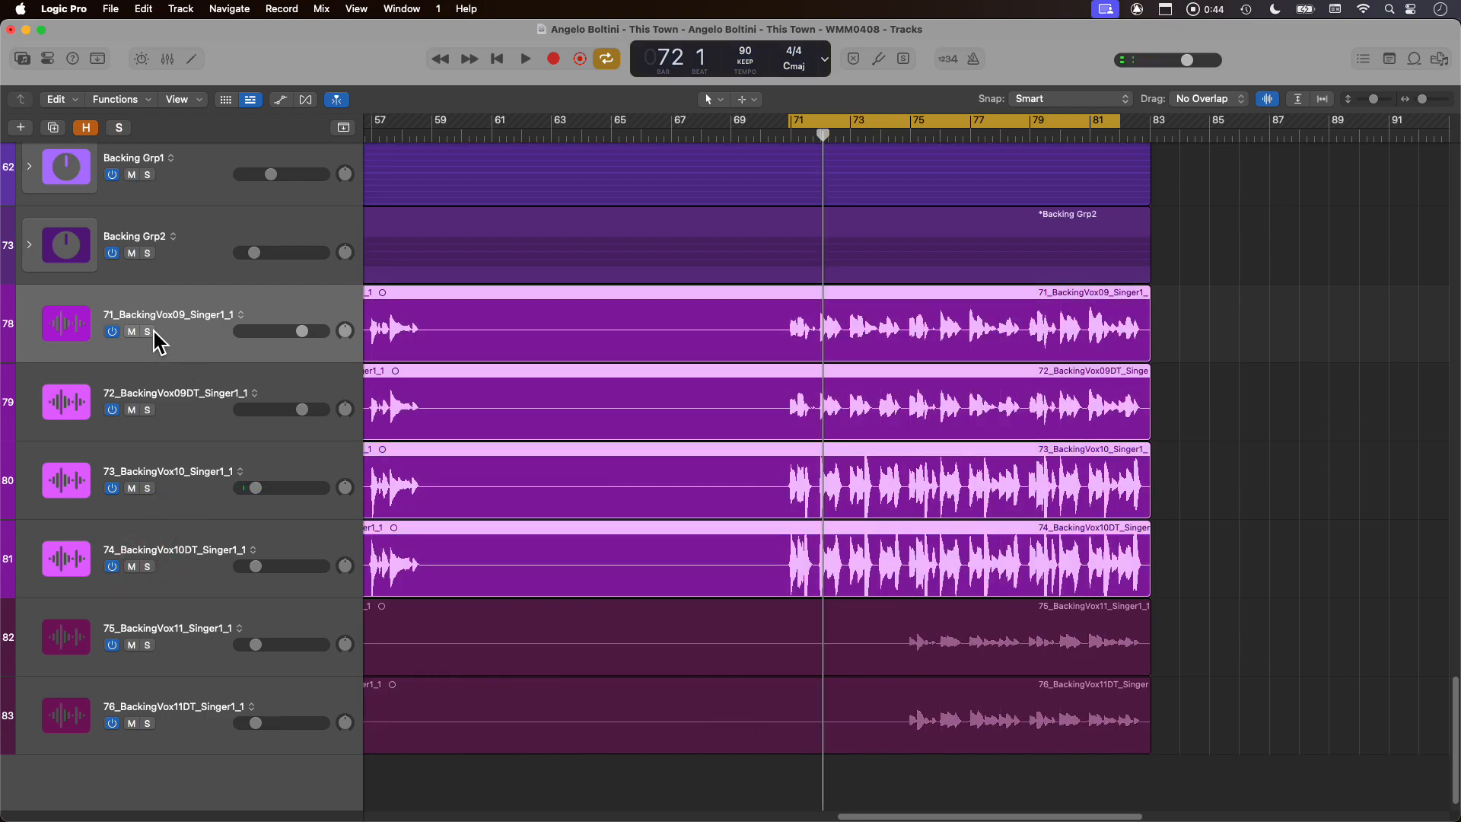
- Solo 71_BackingVox09_Singer1_1 and, with its channel strip shown in the inspector, insert a Compressor on it
left_click(196, 333)
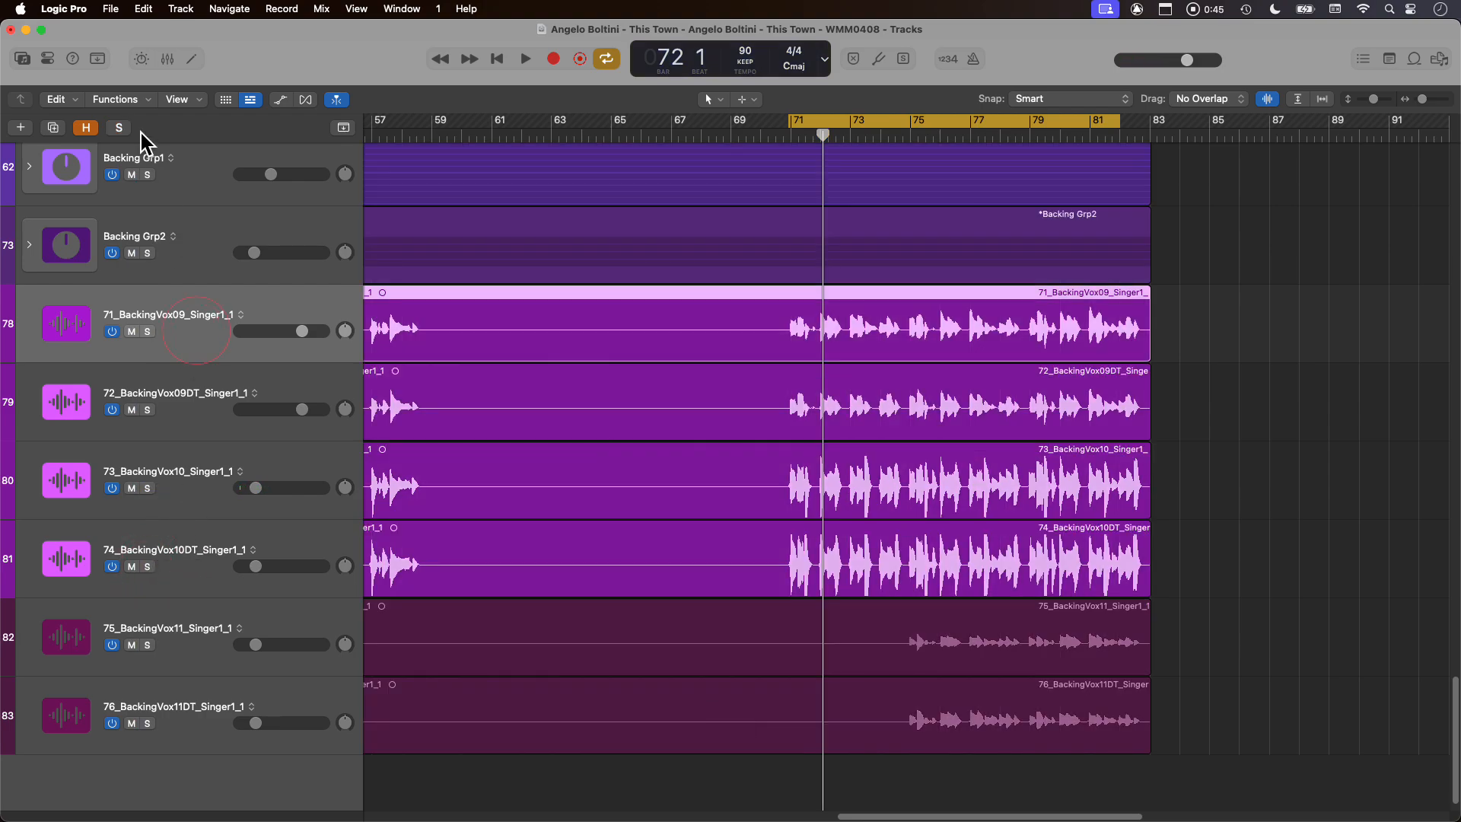
left_click(47, 59)
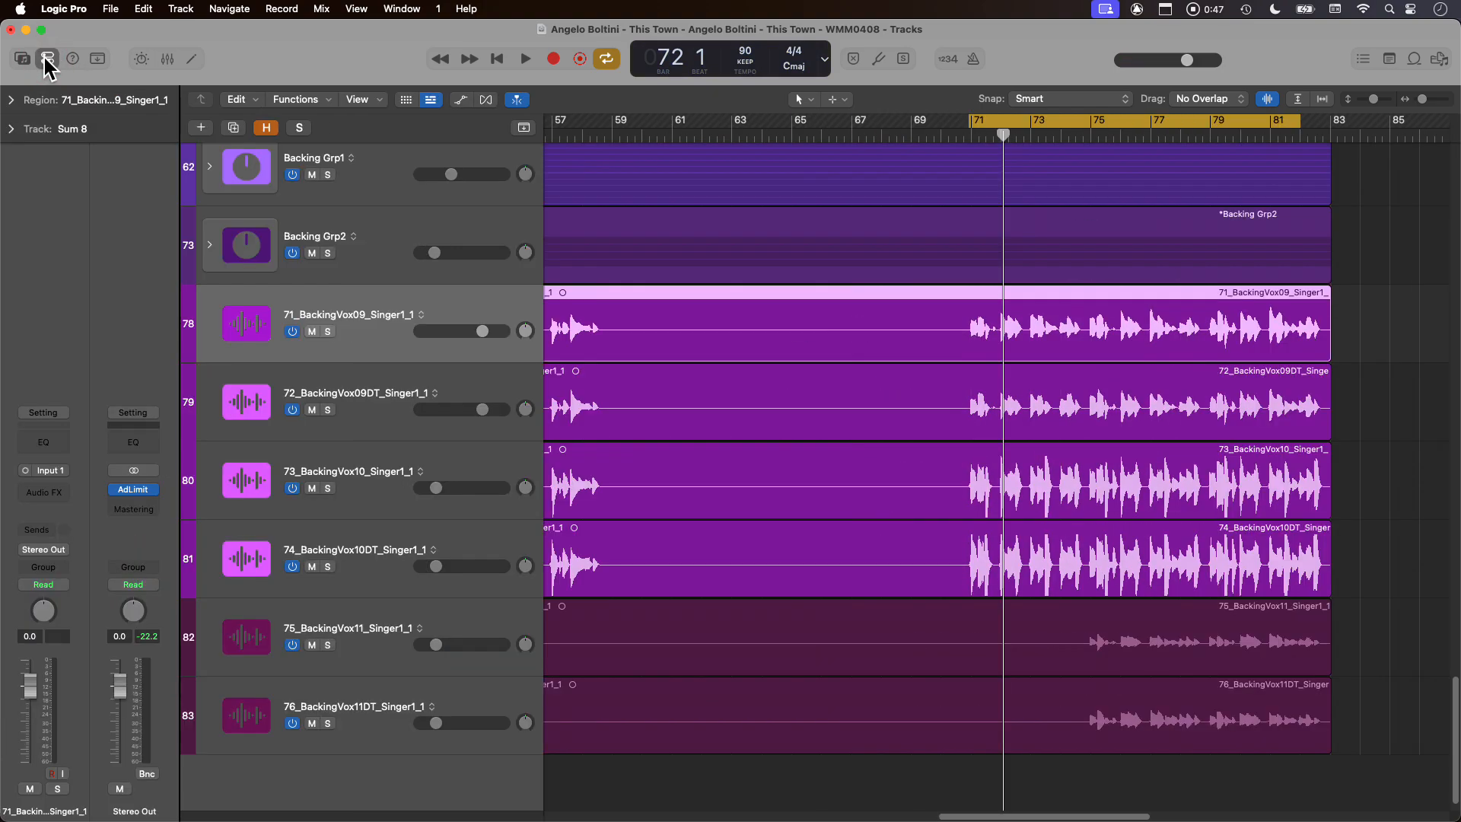
left_click(328, 331)
left_click(44, 494)
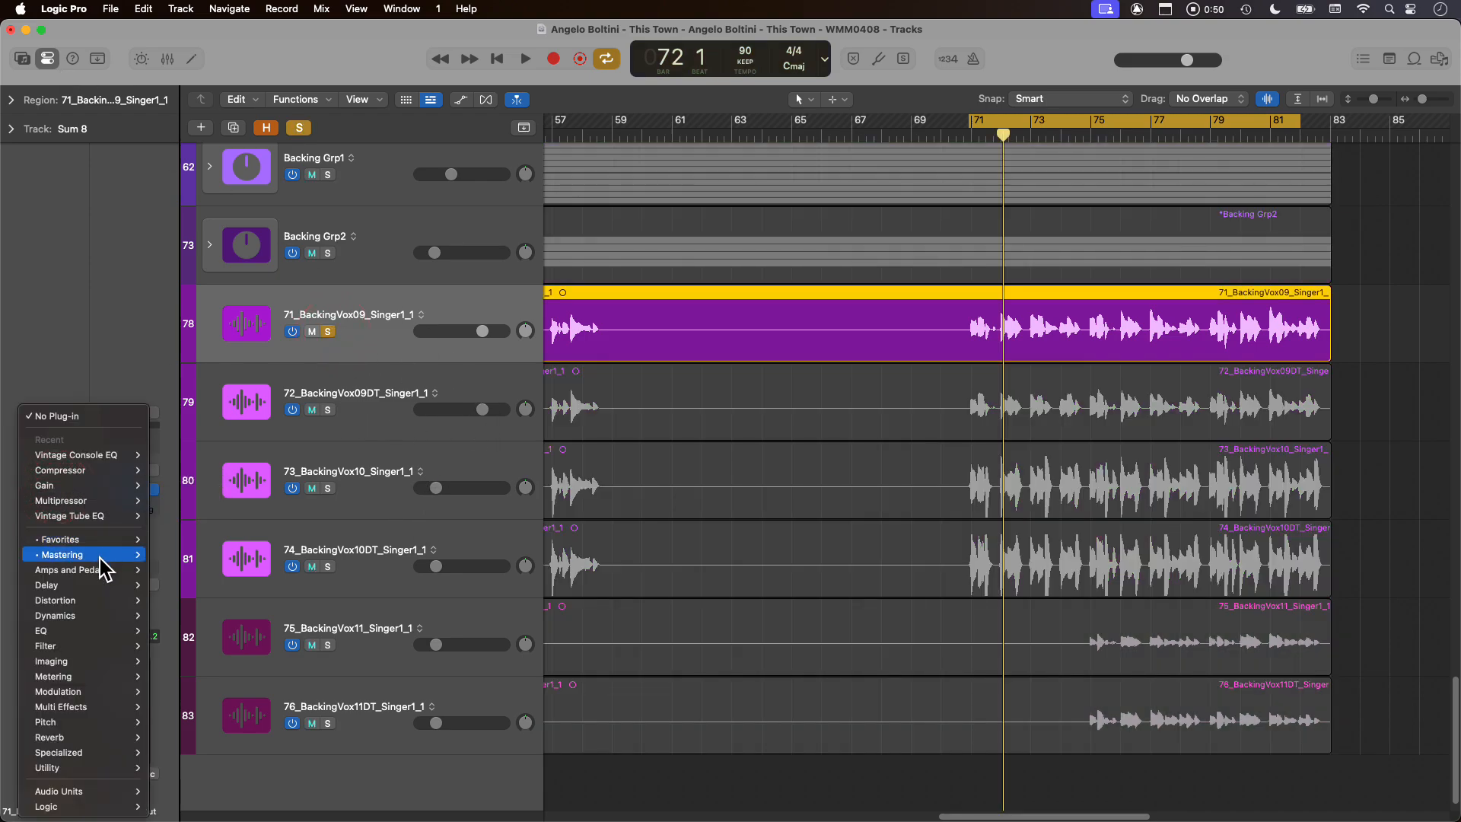
left_click(161, 470)
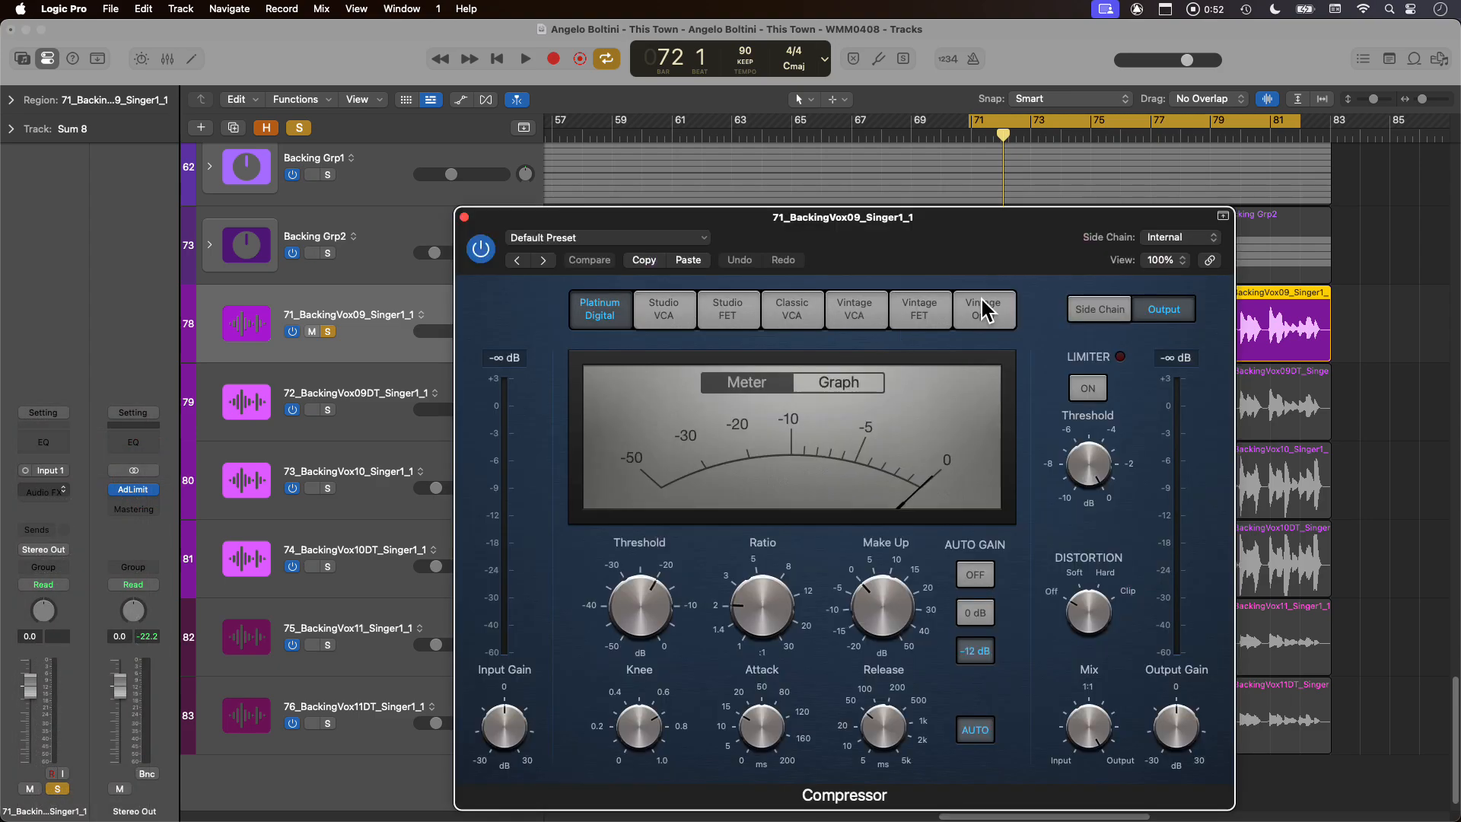
- Load the Studio Vocal voice preset in the Compressor and move the plug-in window aside
left_click(654, 238)
mouse_move(605, 605)
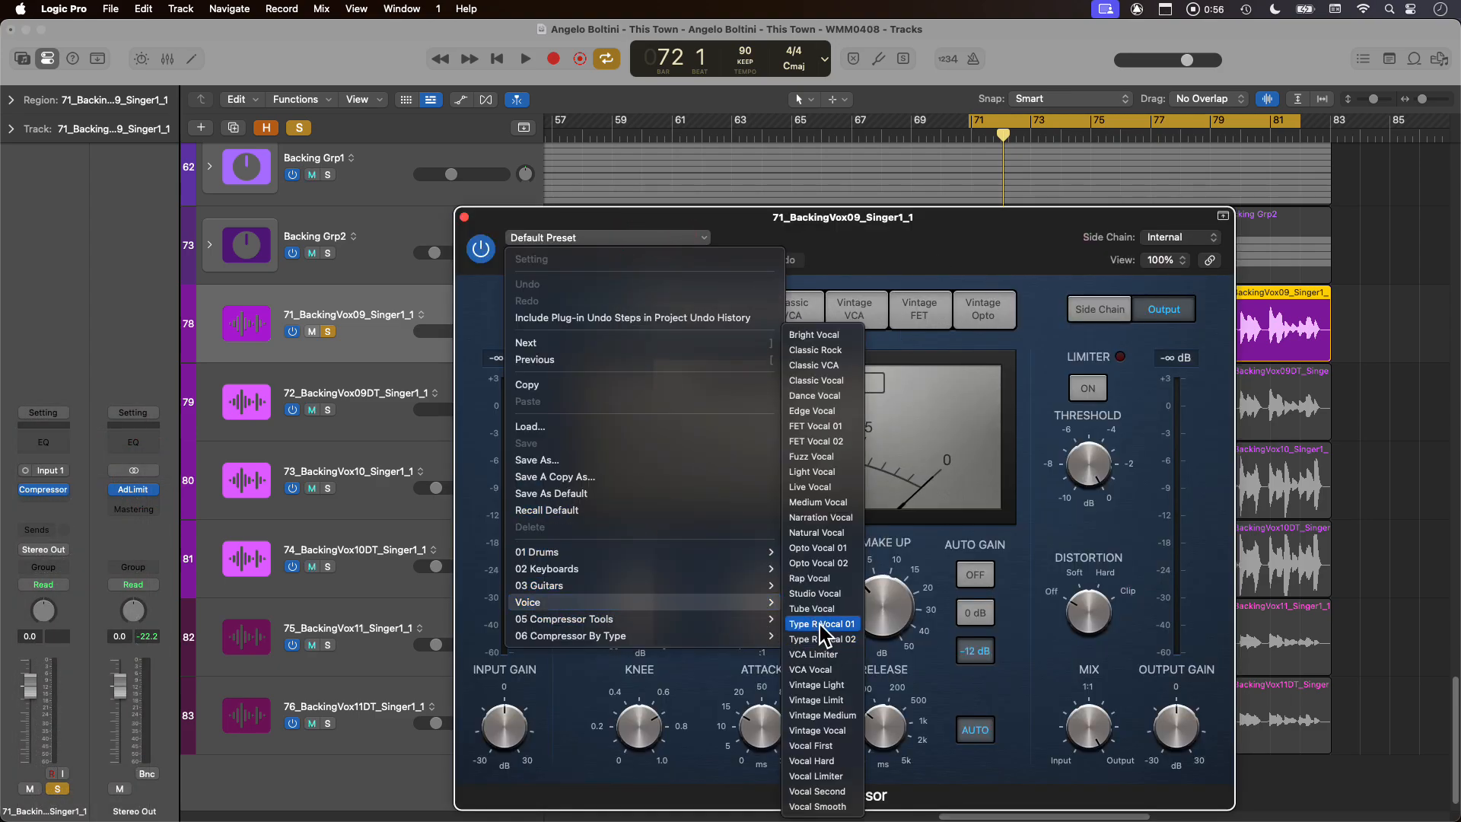
left_click(826, 594)
left_click_drag(922, 237, 734, 197)
- Lower the Compressor's threshold by ear during playback, stop playback, and close the plug-in window
key("space")
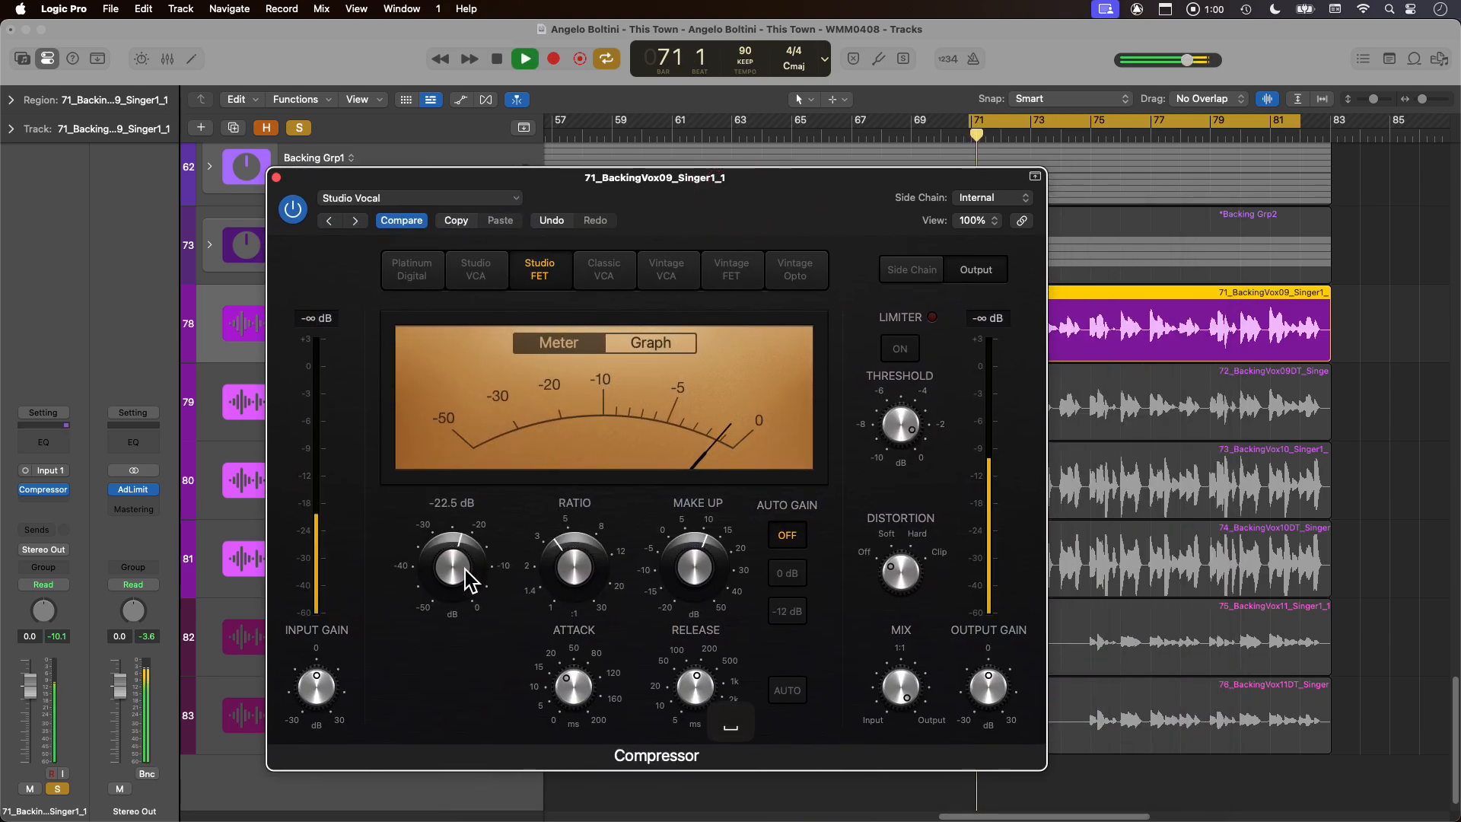
left_click_drag(431, 558, 464, 614)
key("space")
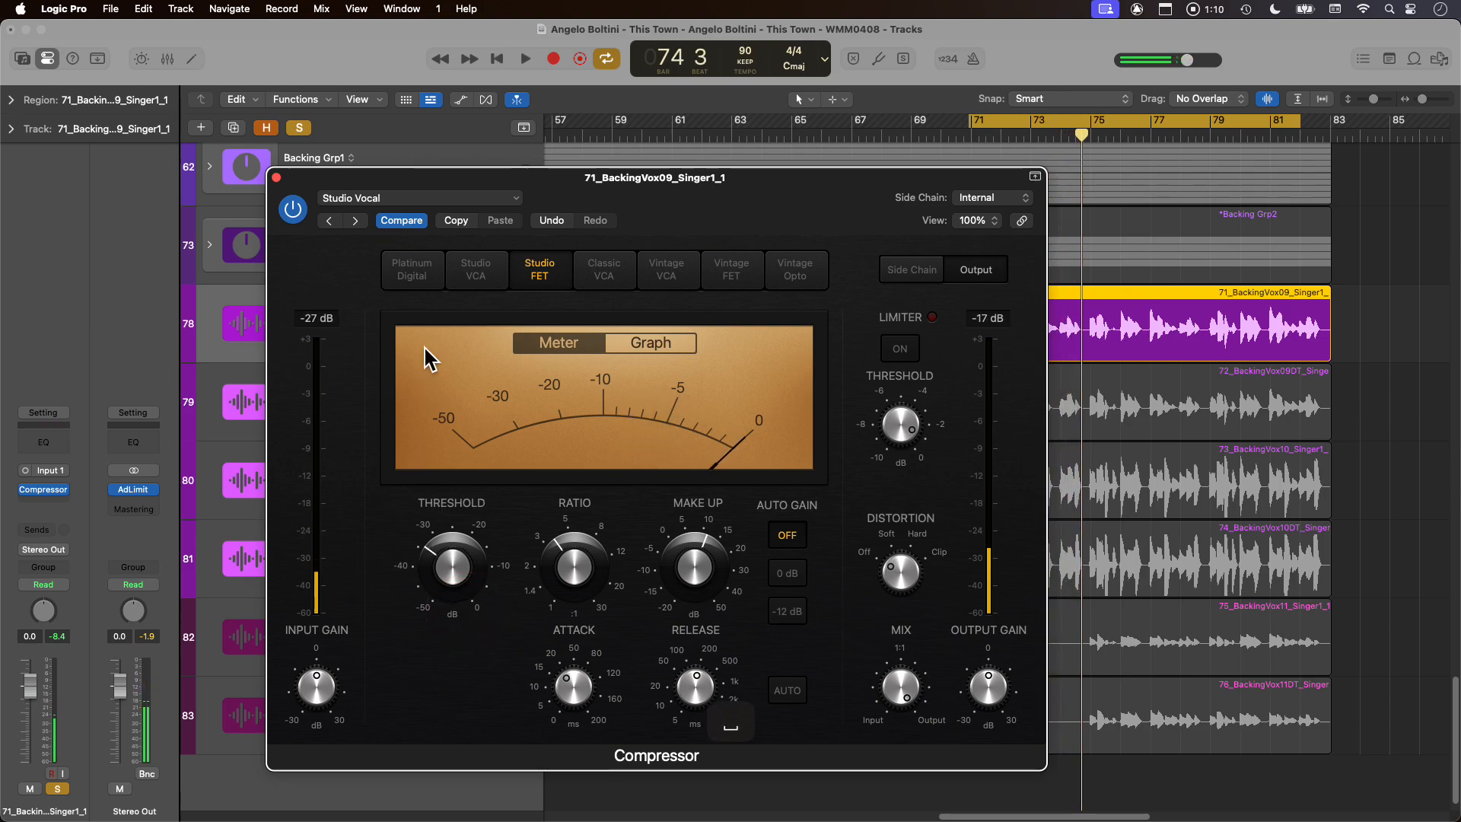
left_click(276, 178)
- Insert a mono Vintage Console EQ on 71_BackingVox09_Singer1_1, enable its low cut, and raise the cut frequency by ear during playback
left_click(51, 501)
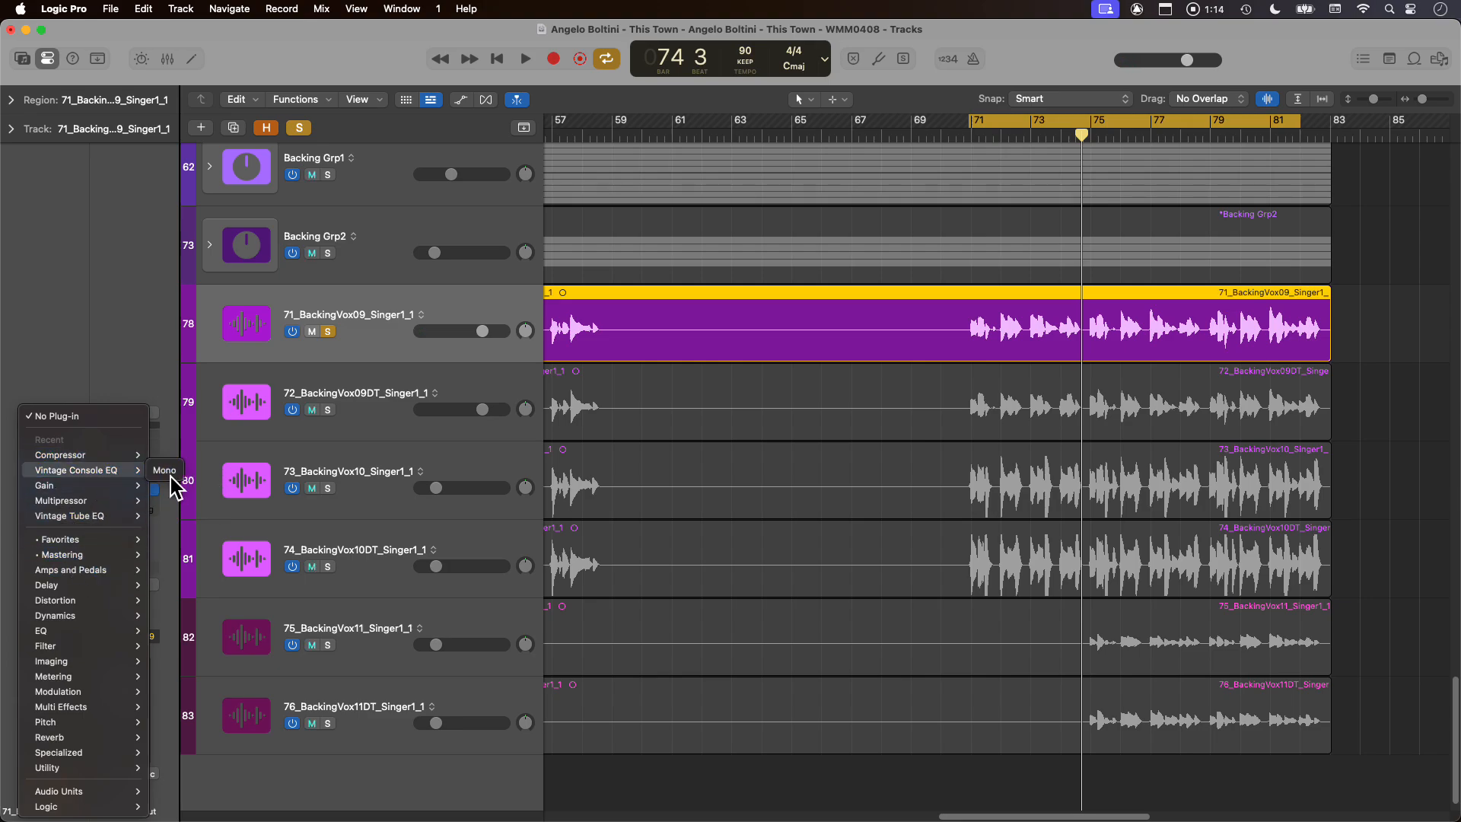
left_click(164, 470)
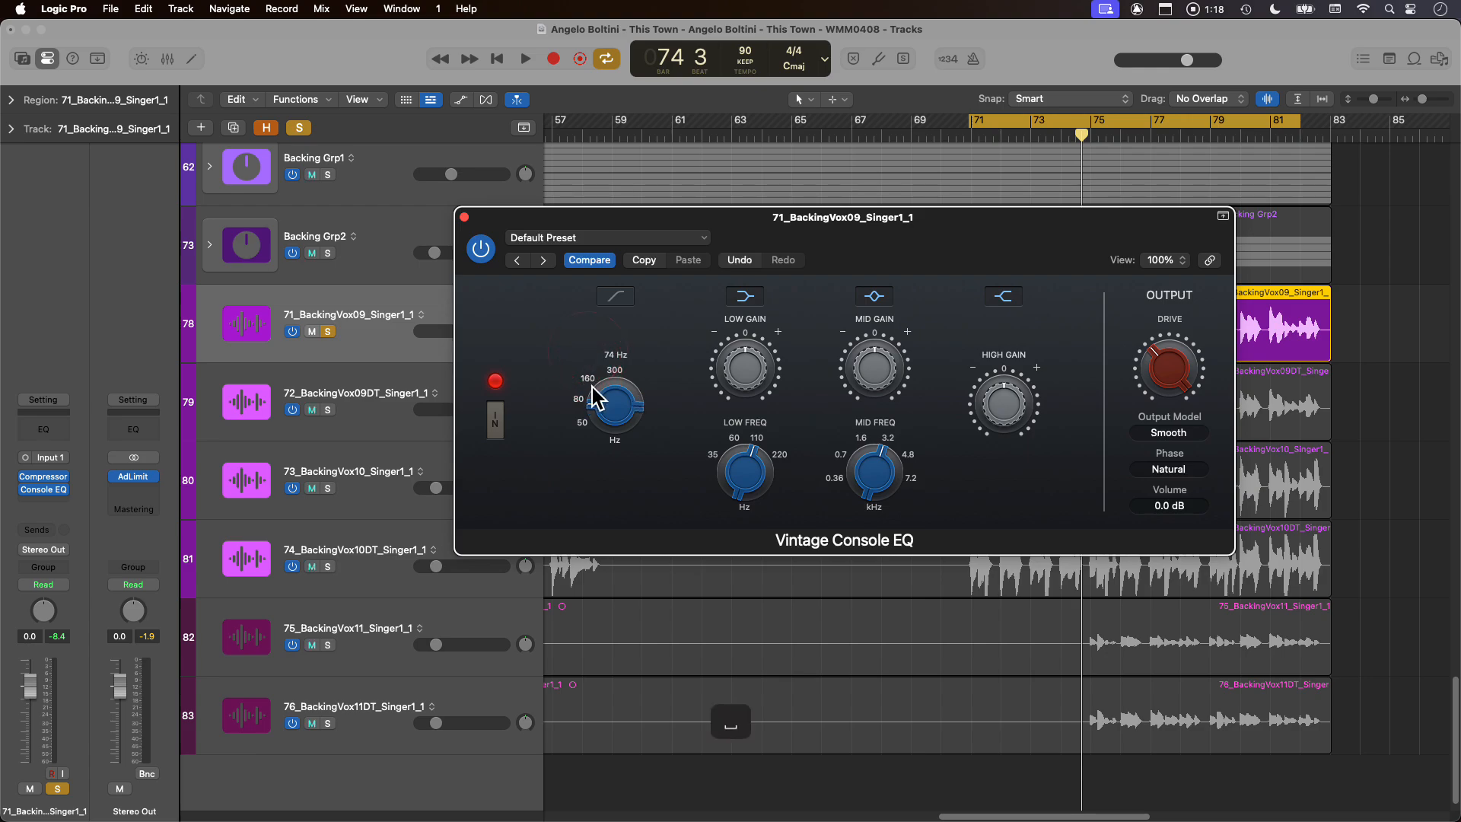
key("space")
left_click_drag(610, 399, 578, 218)
left_click(613, 298)
left_click_drag(607, 443, 636, 495)
left_click_drag(612, 410, 601, 381)
key("space")
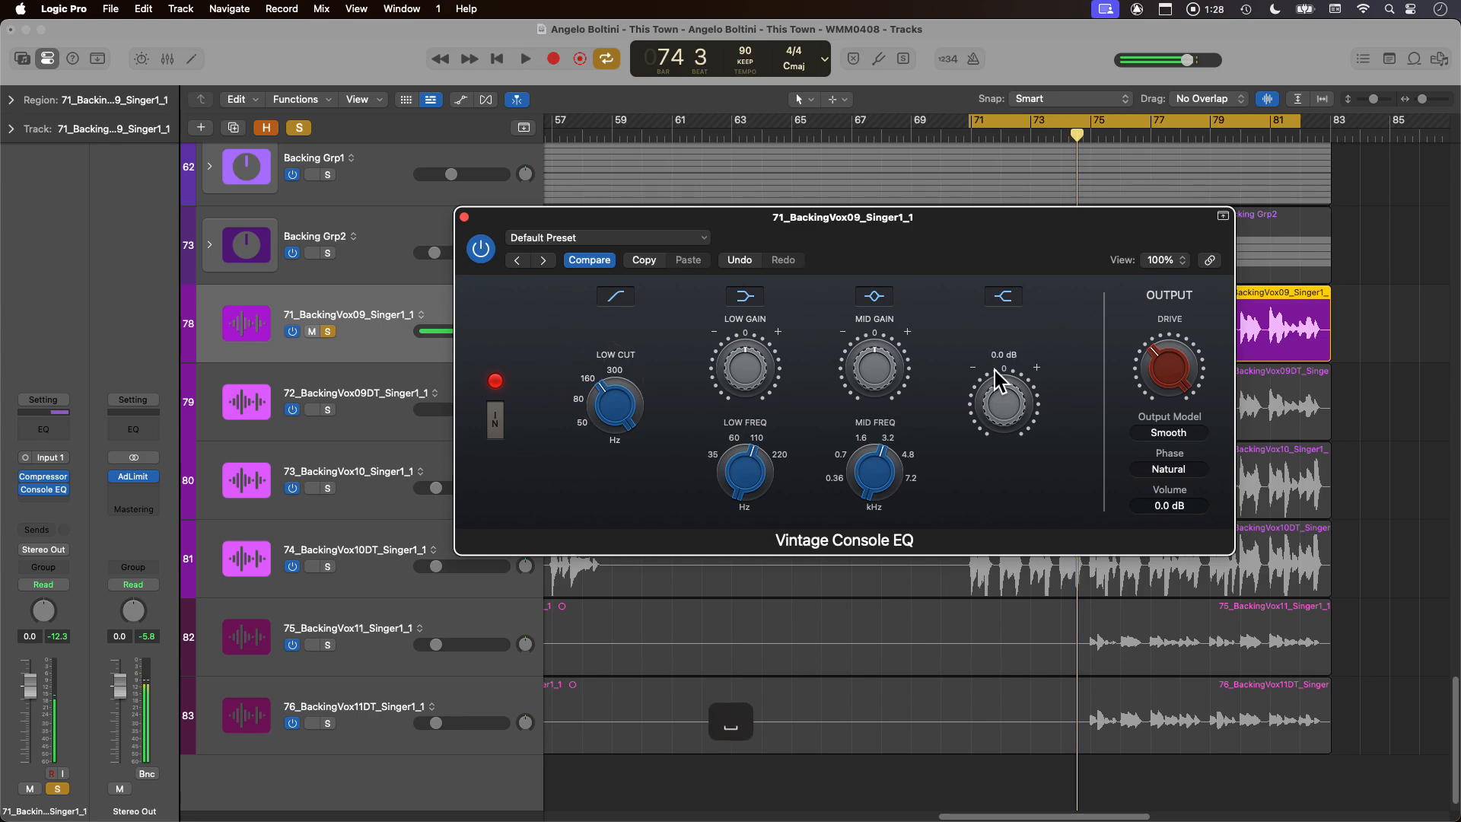
- Adjust the Vintage Console EQ's high gain by ear while the section plays, and close the plug-in window
left_click_drag(1012, 440, 1028, 514)
key("space")
left_click(1003, 295)
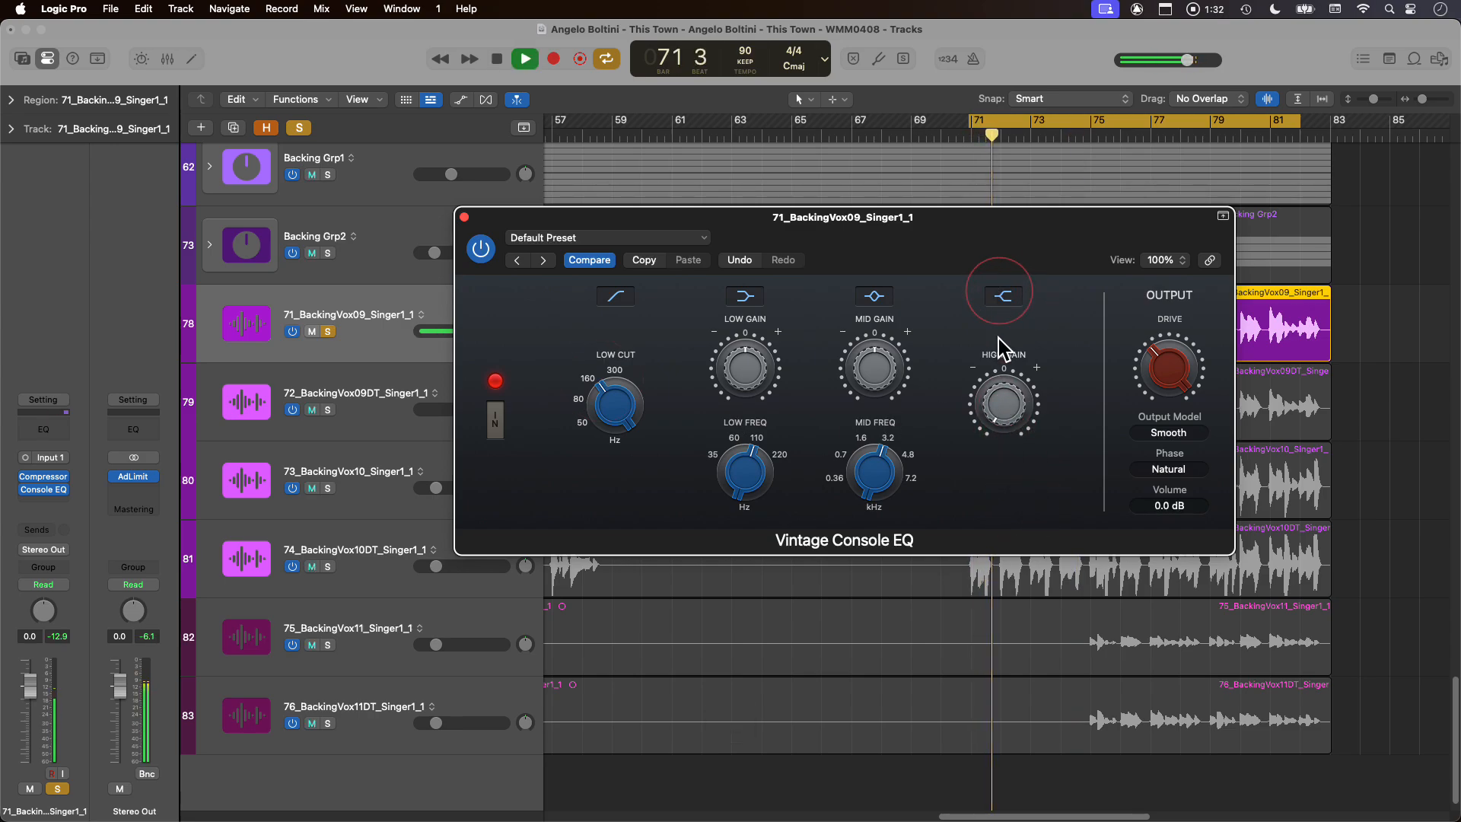
left_click(1011, 480)
left_click_drag(1000, 414, 960, 335)
left_click_drag(992, 395, 990, 410)
key("space")
left_click(464, 218)
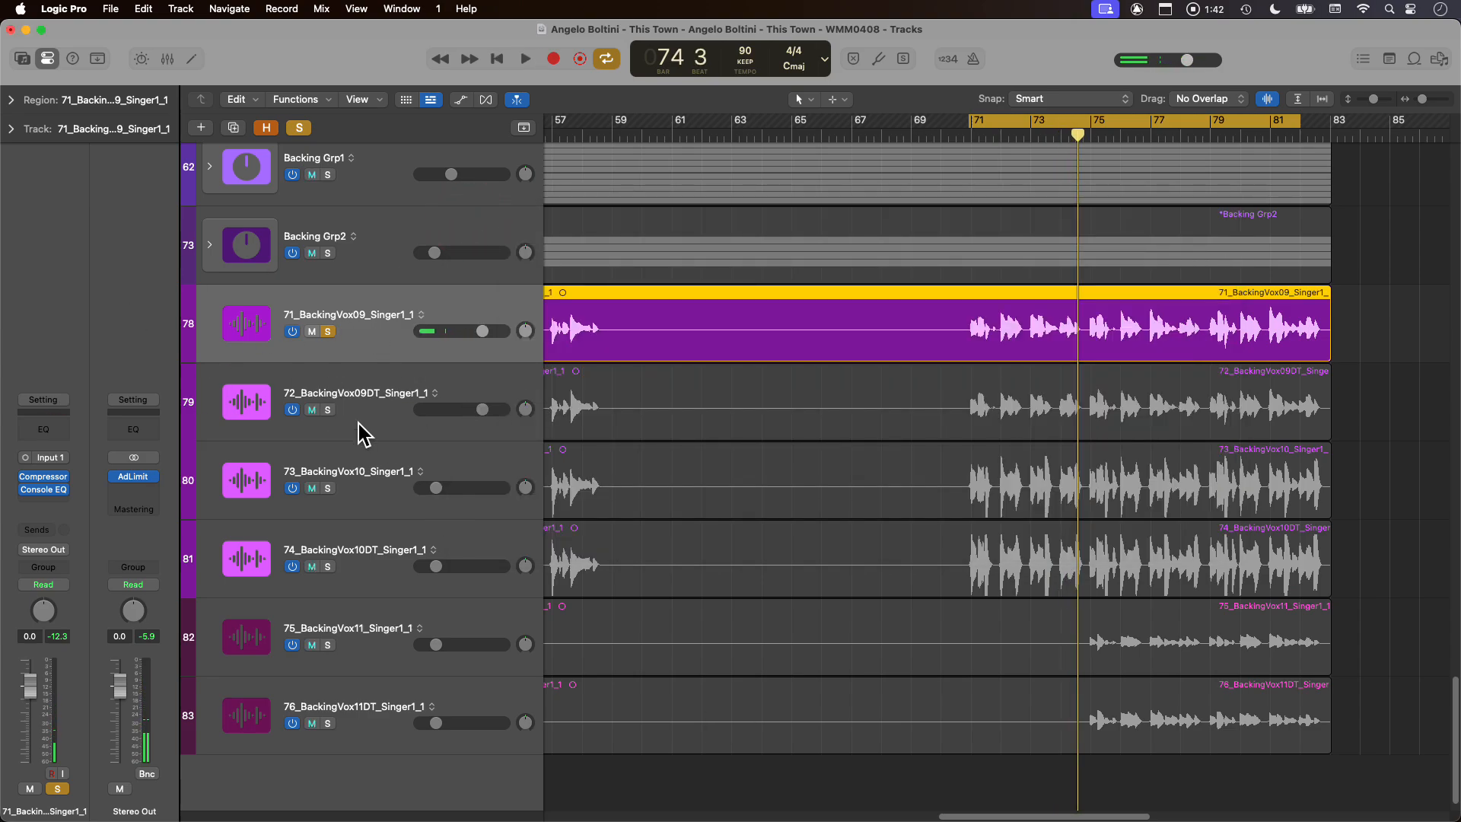
- Select 72_BackingVox09DT_Singer1_1 and make it the only soloed track
left_click(360, 403)
left_click(328, 410)
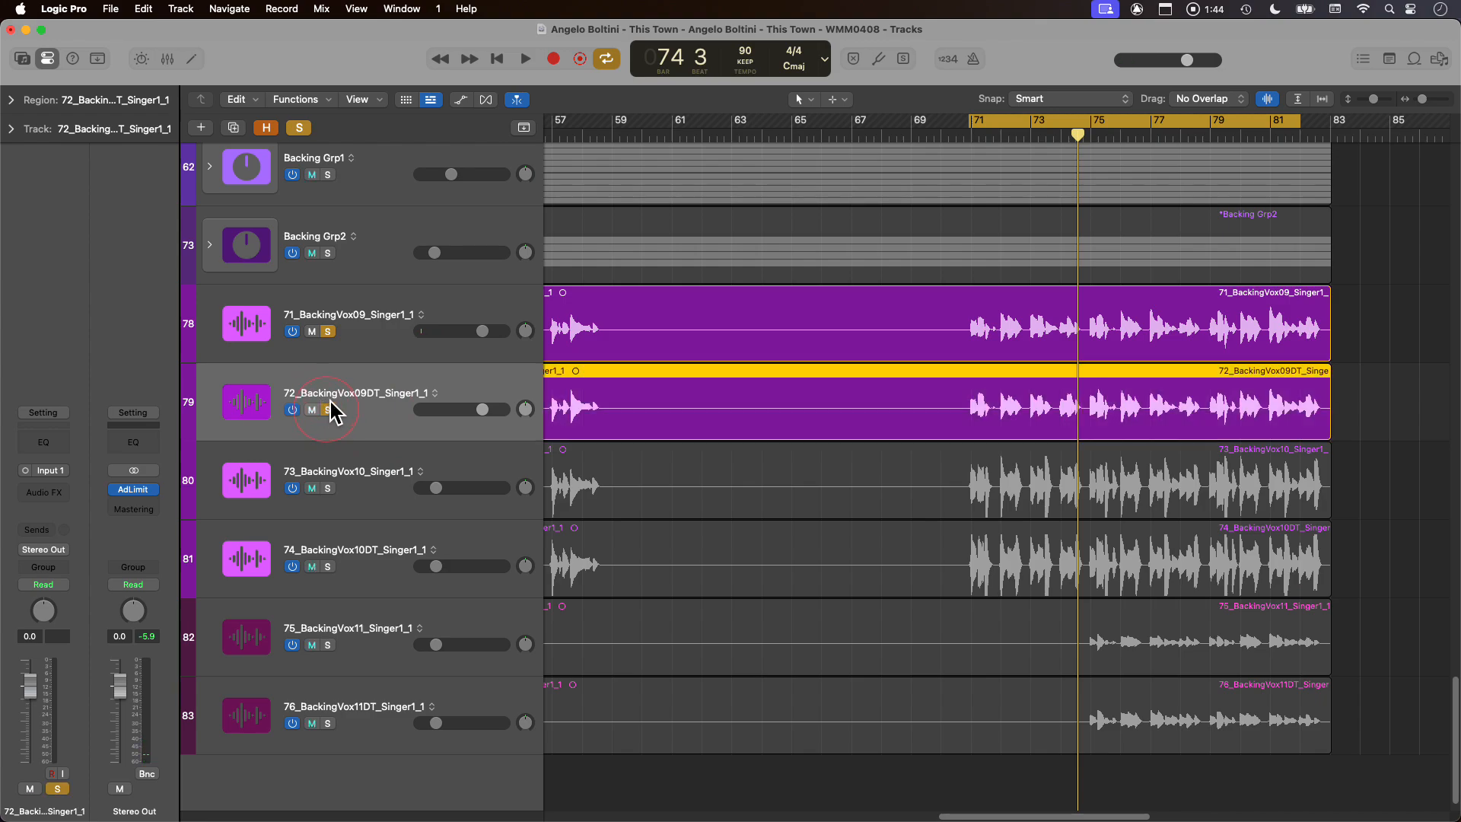
left_click(328, 332)
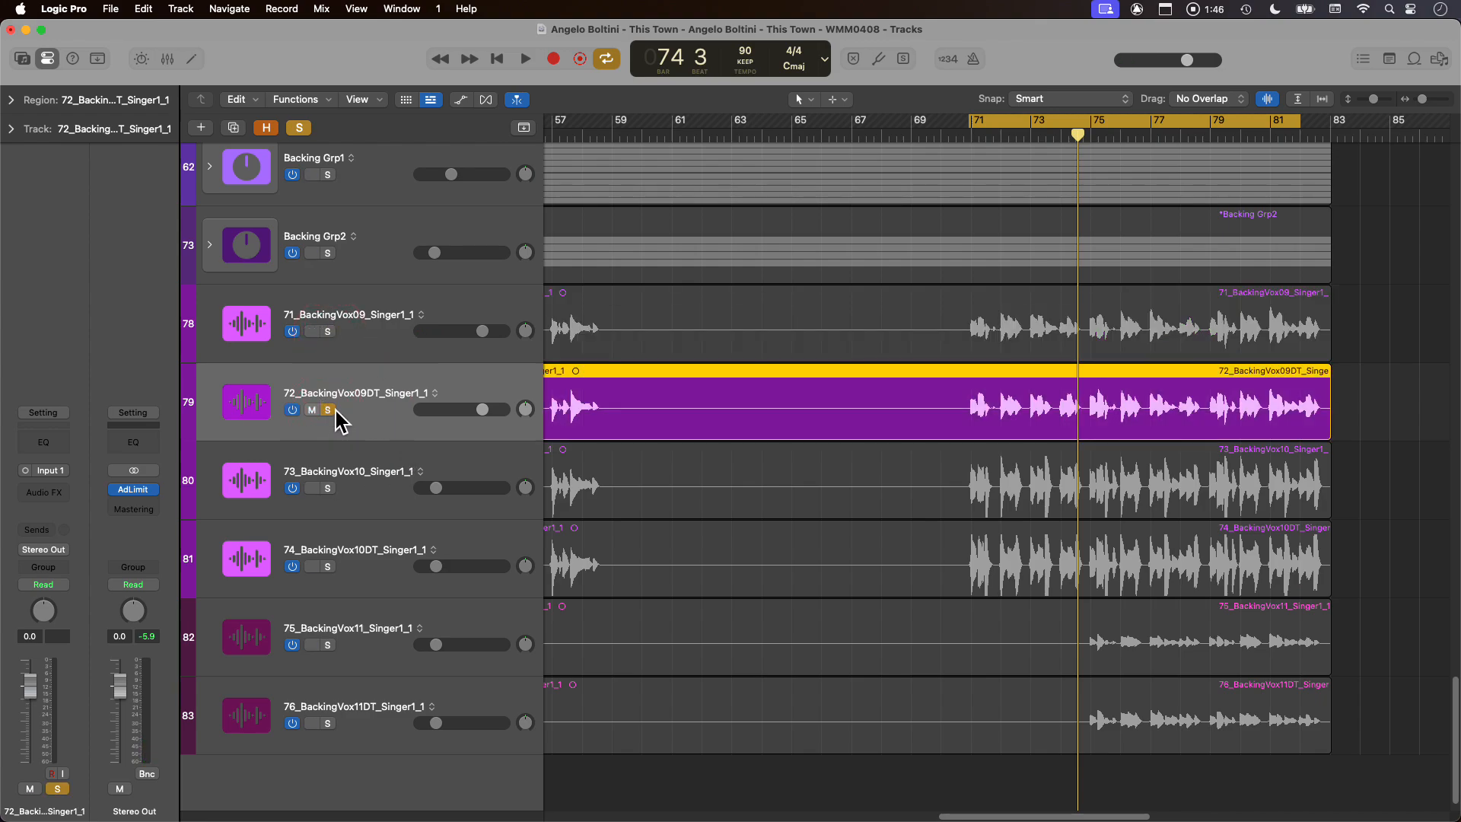
- Copy the Compressor and Console EQ from 71_BackingVox09_Singer1_1 to 72_BackingVox09DT_Singer1_1 in the mixer, and hide the mixer
key("x")
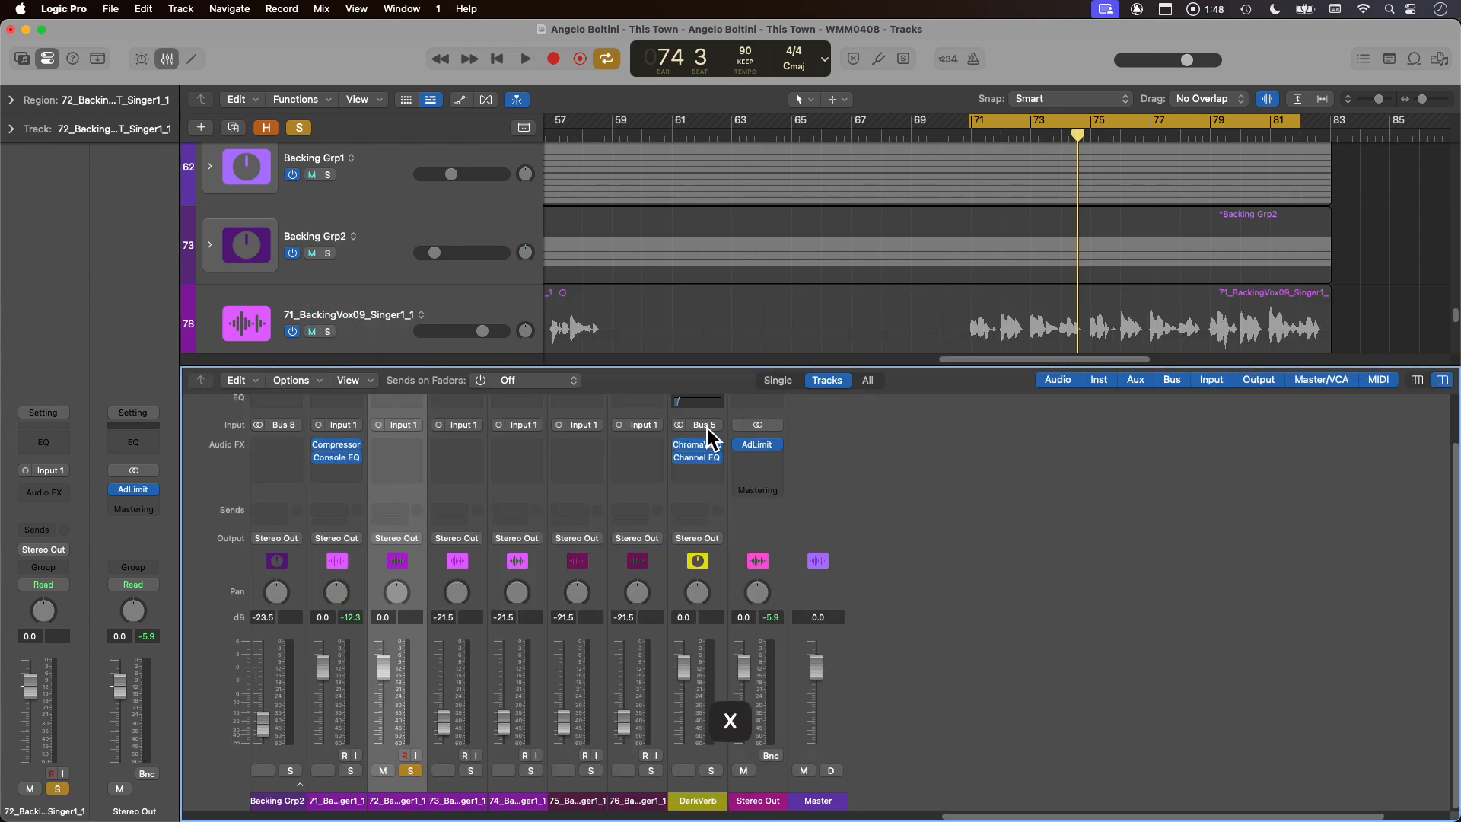
left_click_drag(341, 445, 397, 446)
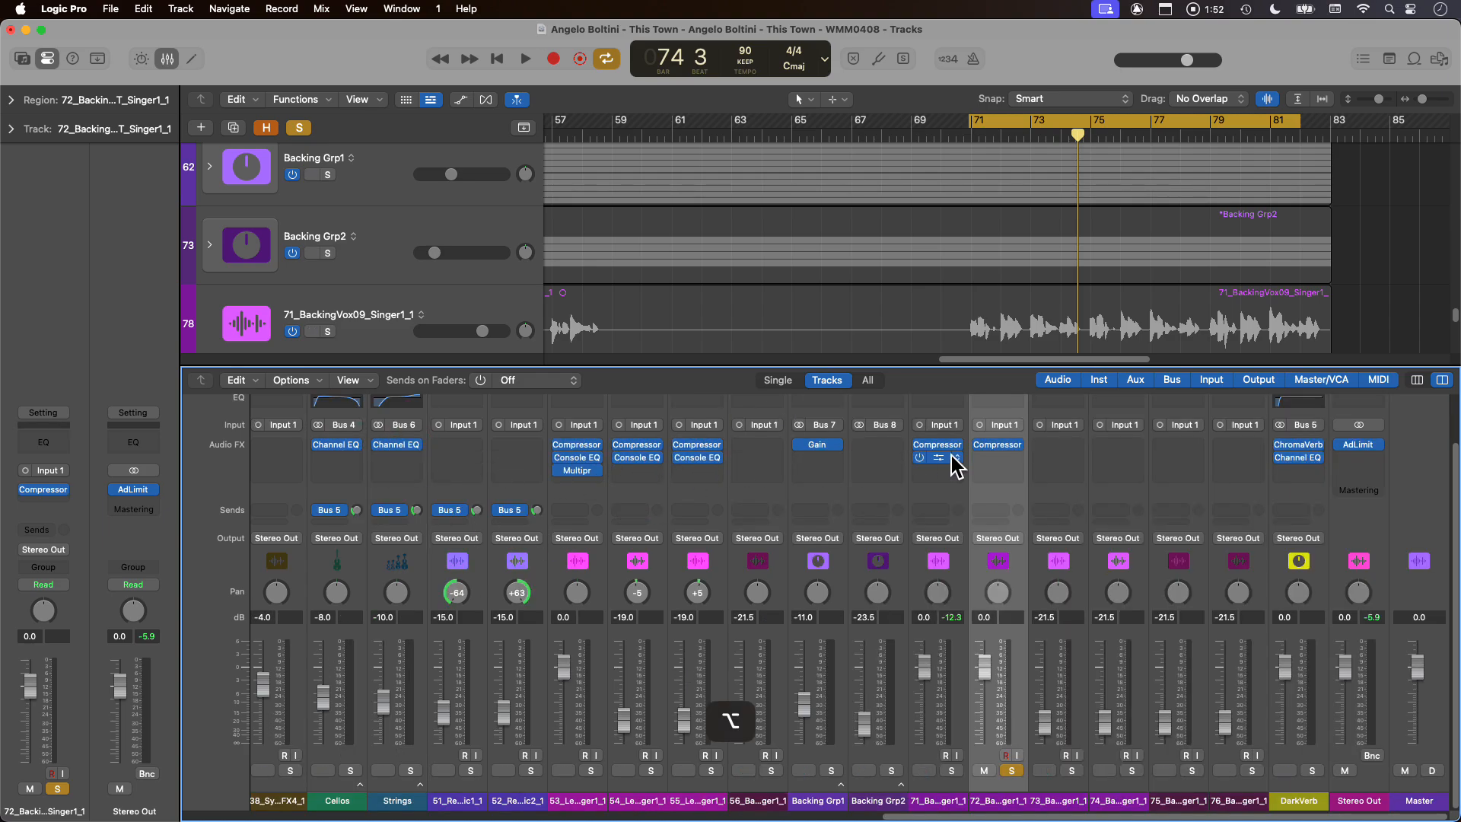
left_click_drag(935, 456, 988, 461)
key("x")
- Temporarily solo 73_BackingVox10_Singer1_1 during playback, reset its volume to 0.0 dB, and remove its solo
key("space")
left_click(327, 488)
left_click(443, 490, "alt")
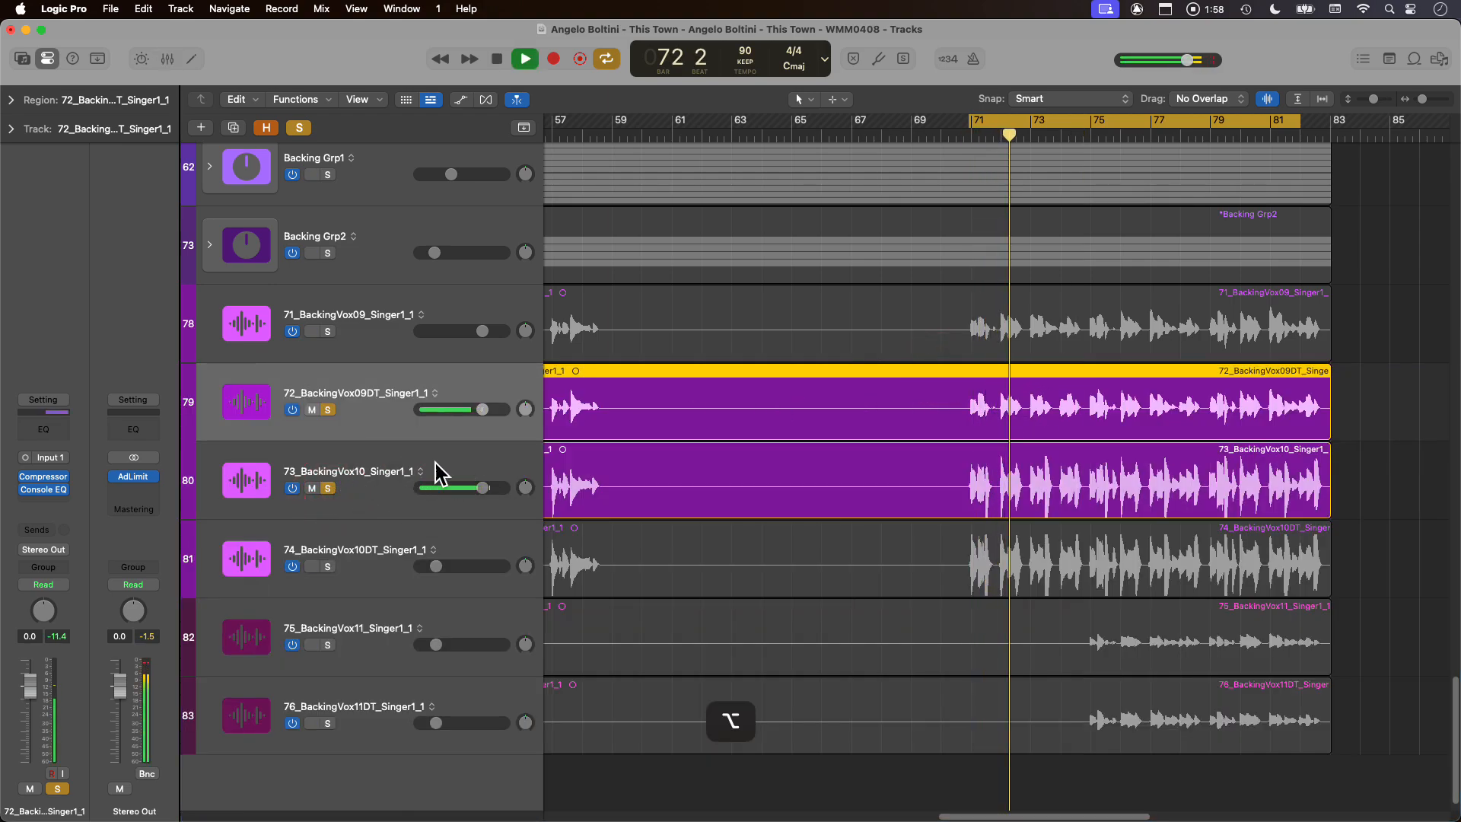
key("space")
left_click(328, 488)
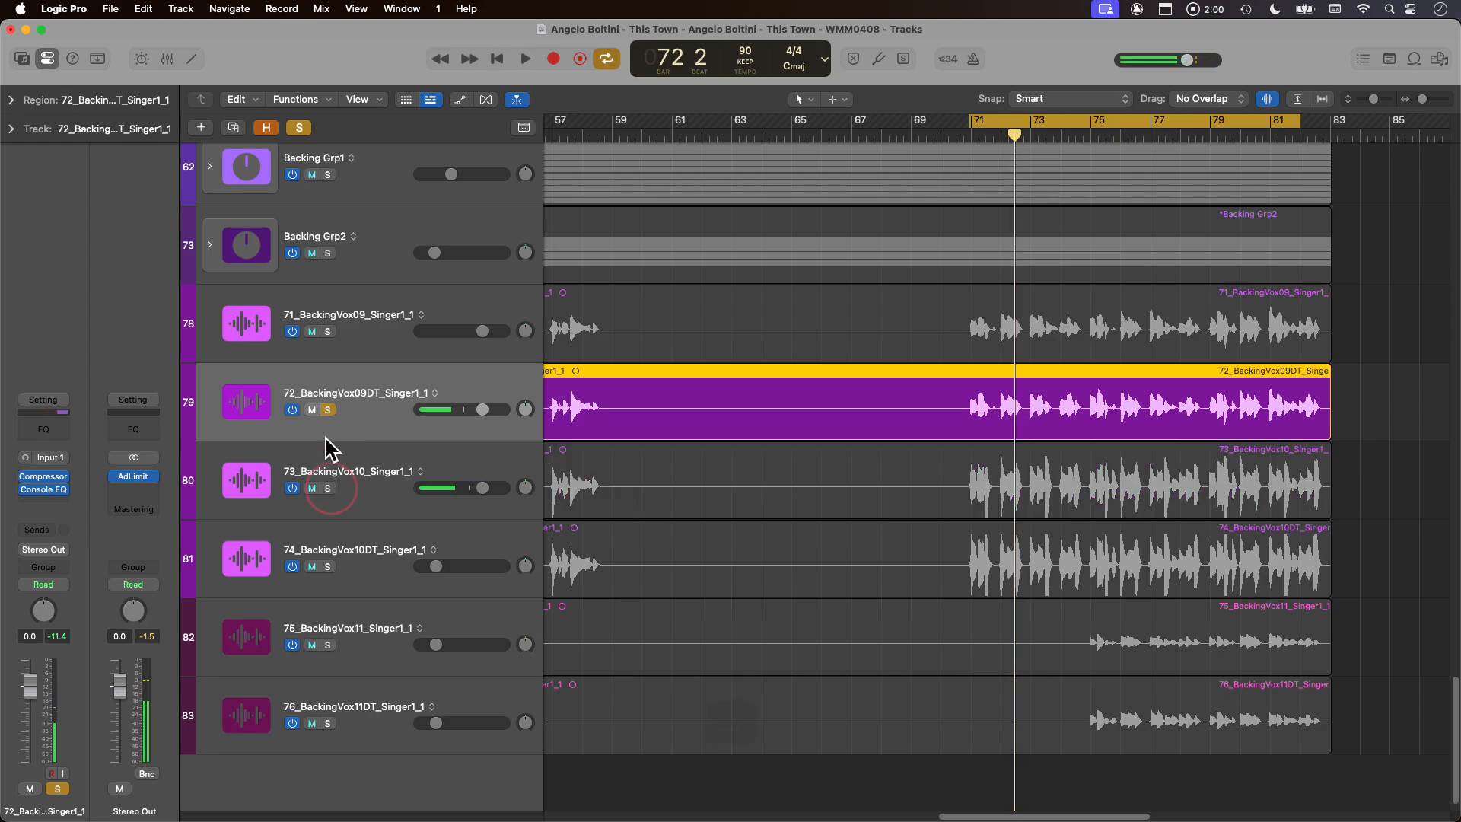
- Solo 71_BackingVox09_Singer1_1 alongside 72_BackingVox09DT_Singer1_1 and play the pair, checking each track's channel strip
left_click(329, 332)
key("space")
left_click(377, 344)
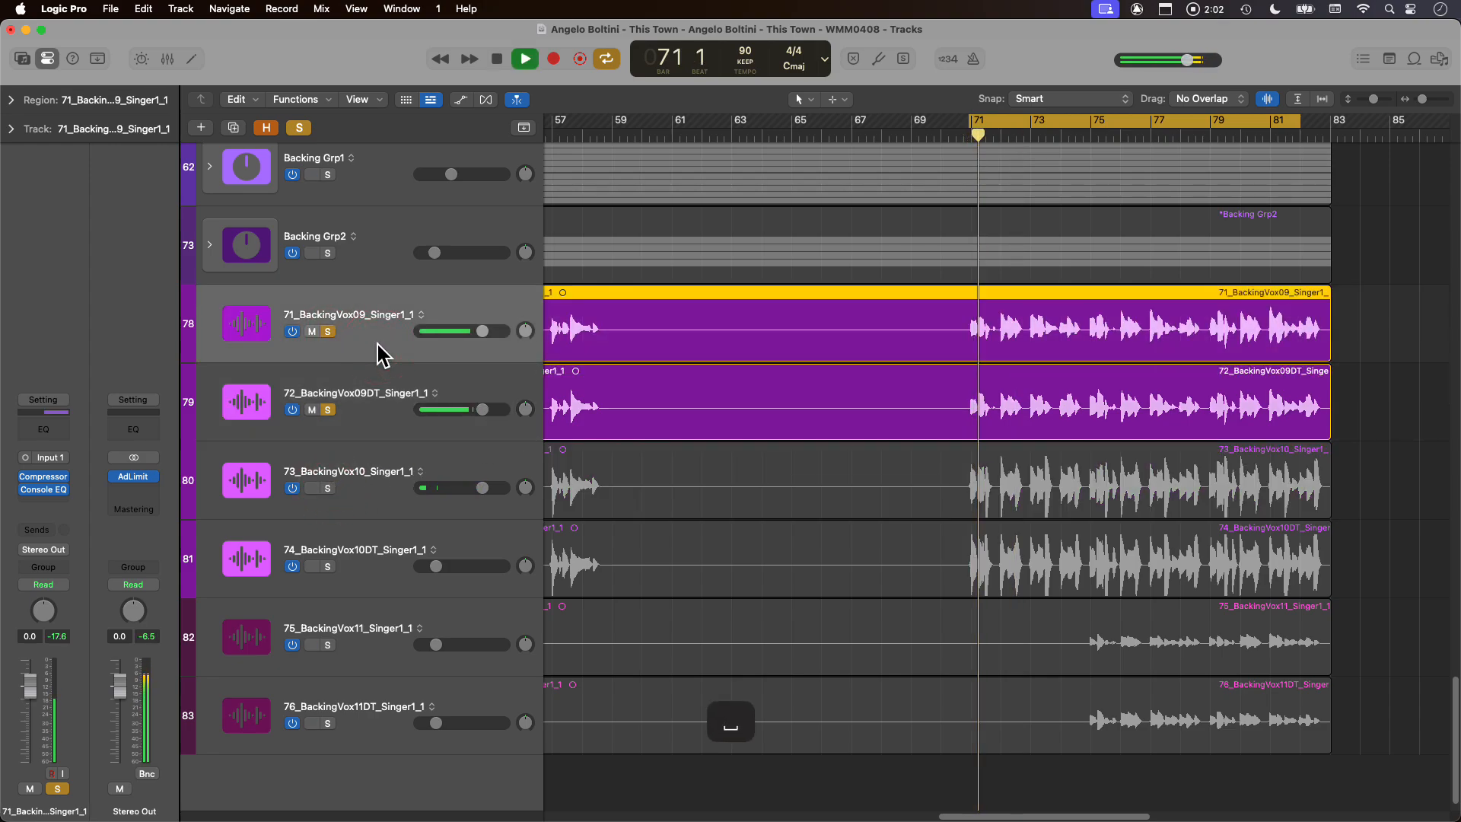
left_click(368, 416)
left_click(359, 336)
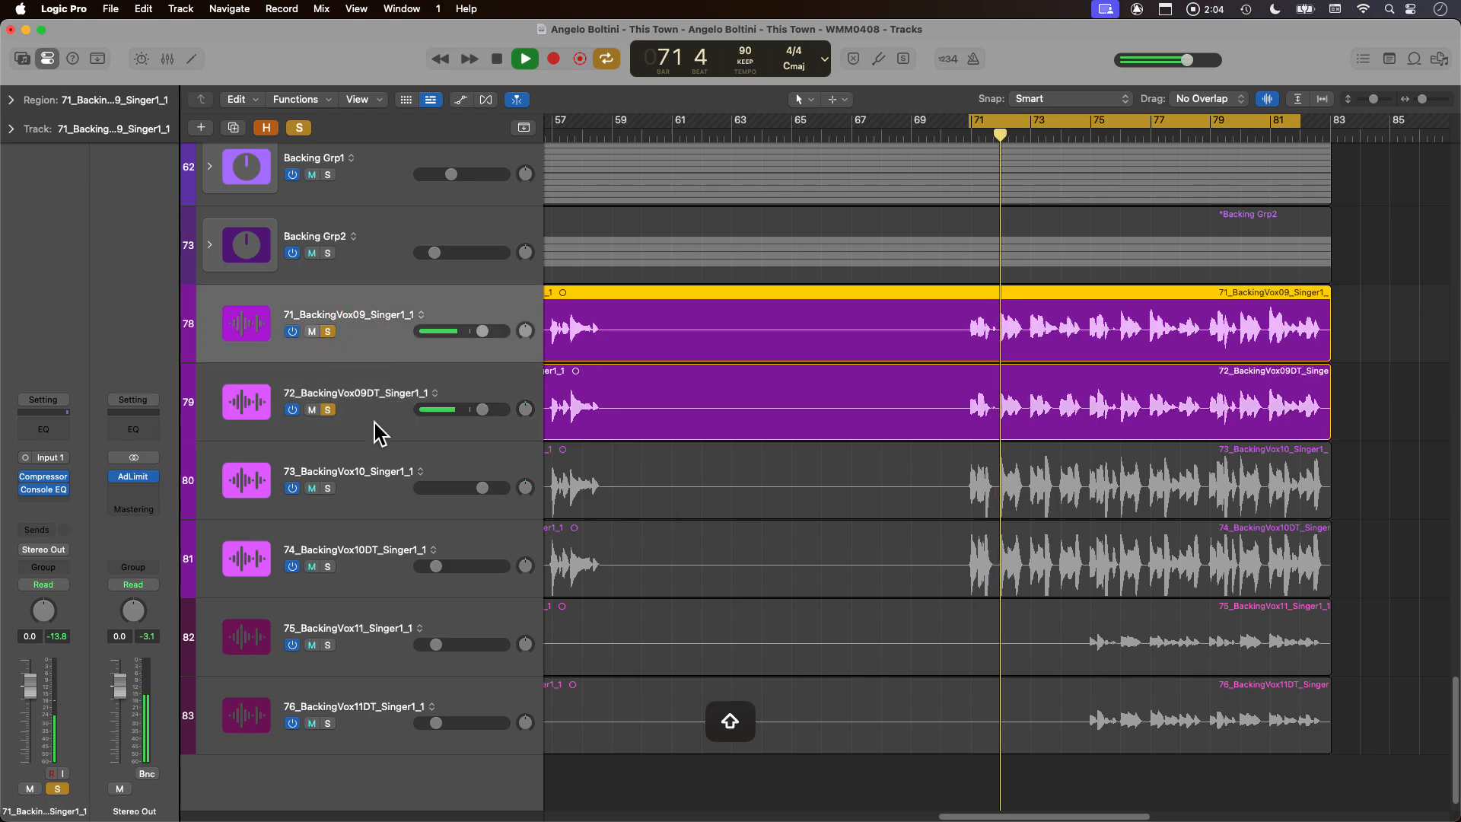
- Select both BackingVox09 tracks, lower their faders together to -4.0 dB in the mixer, and stop playback
left_click(375, 423, "shift")
key("x")
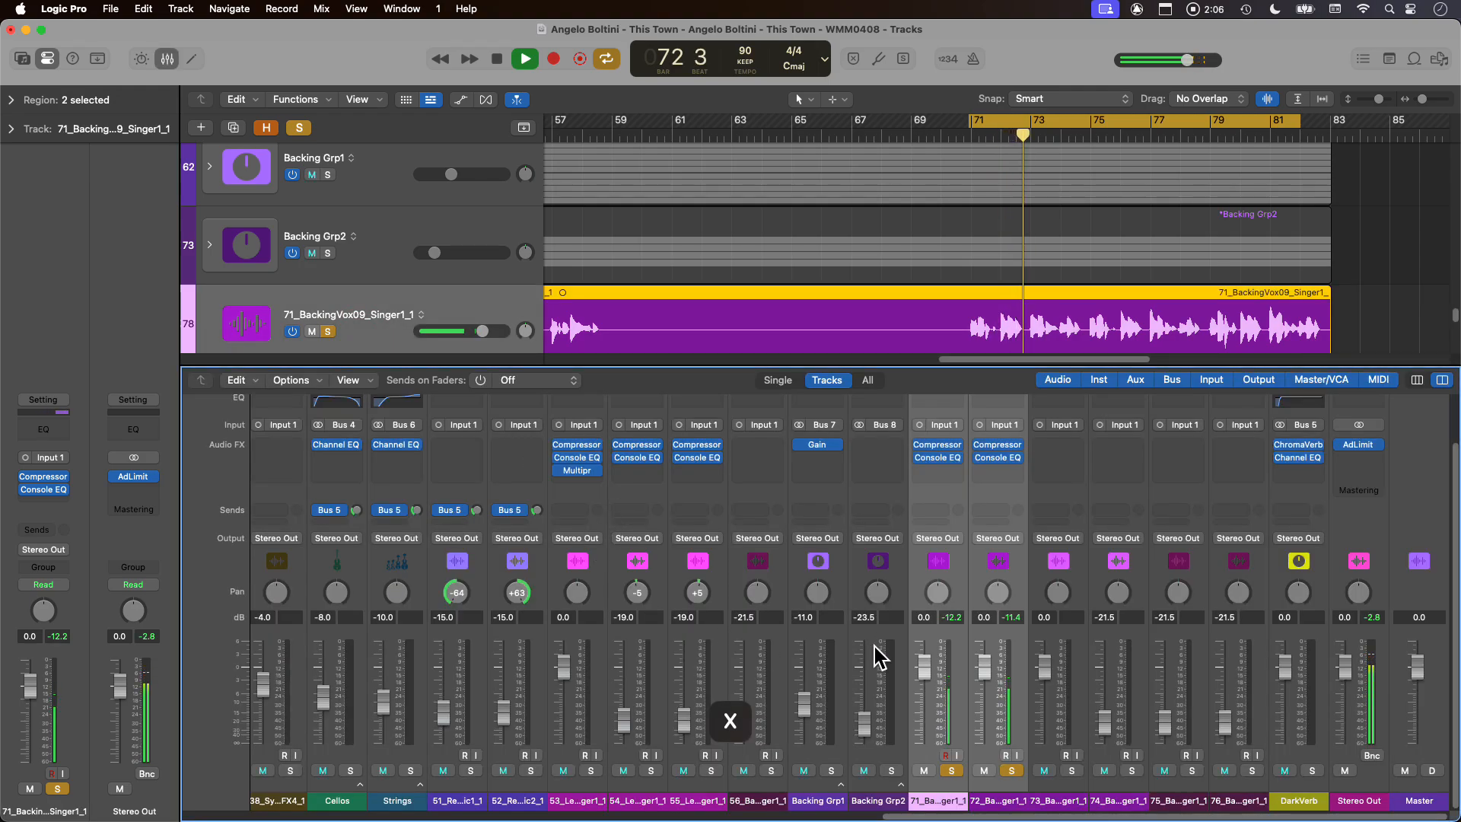
left_click_drag(923, 668, 925, 696)
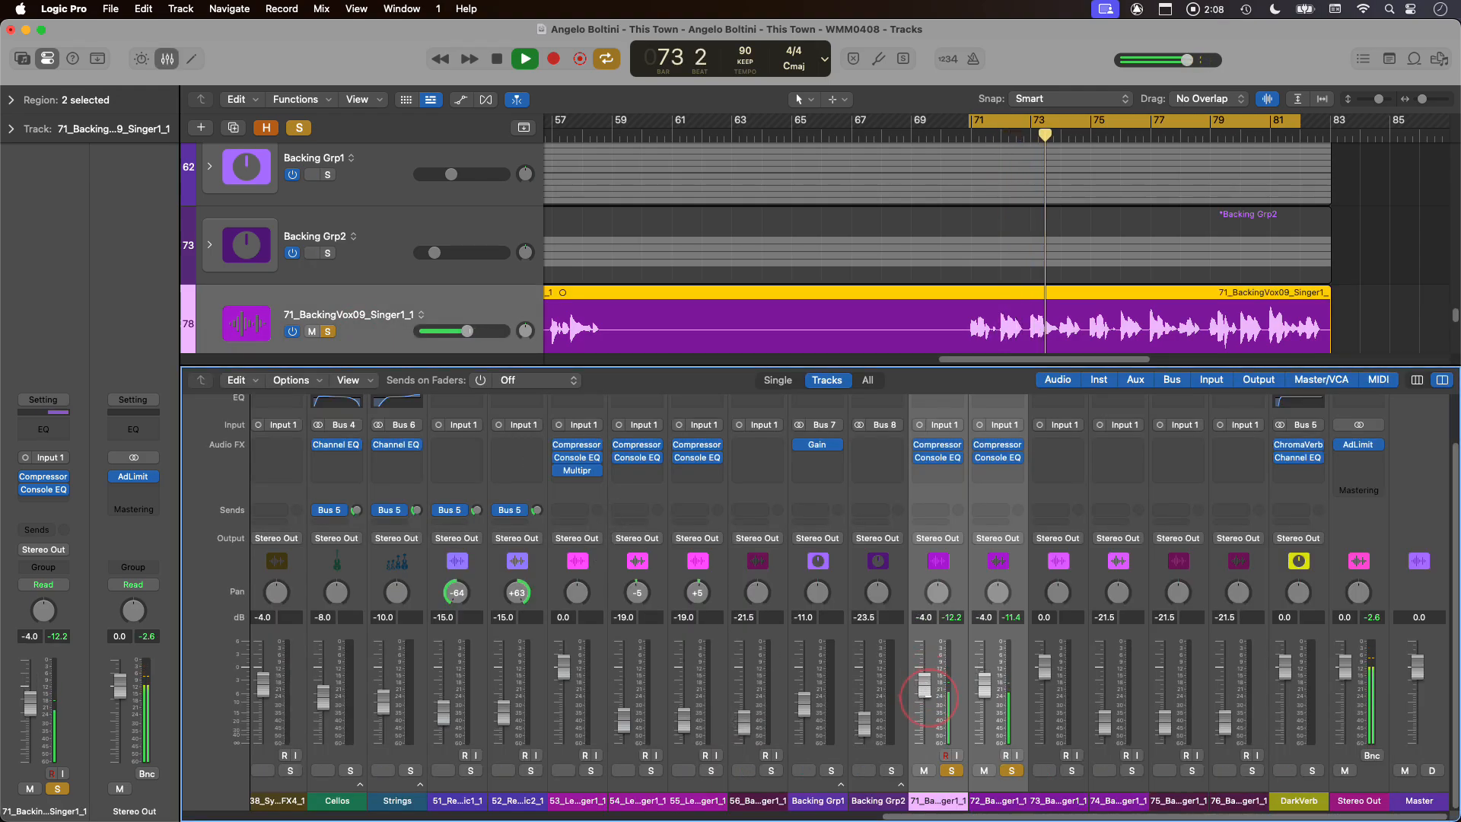
key("space")
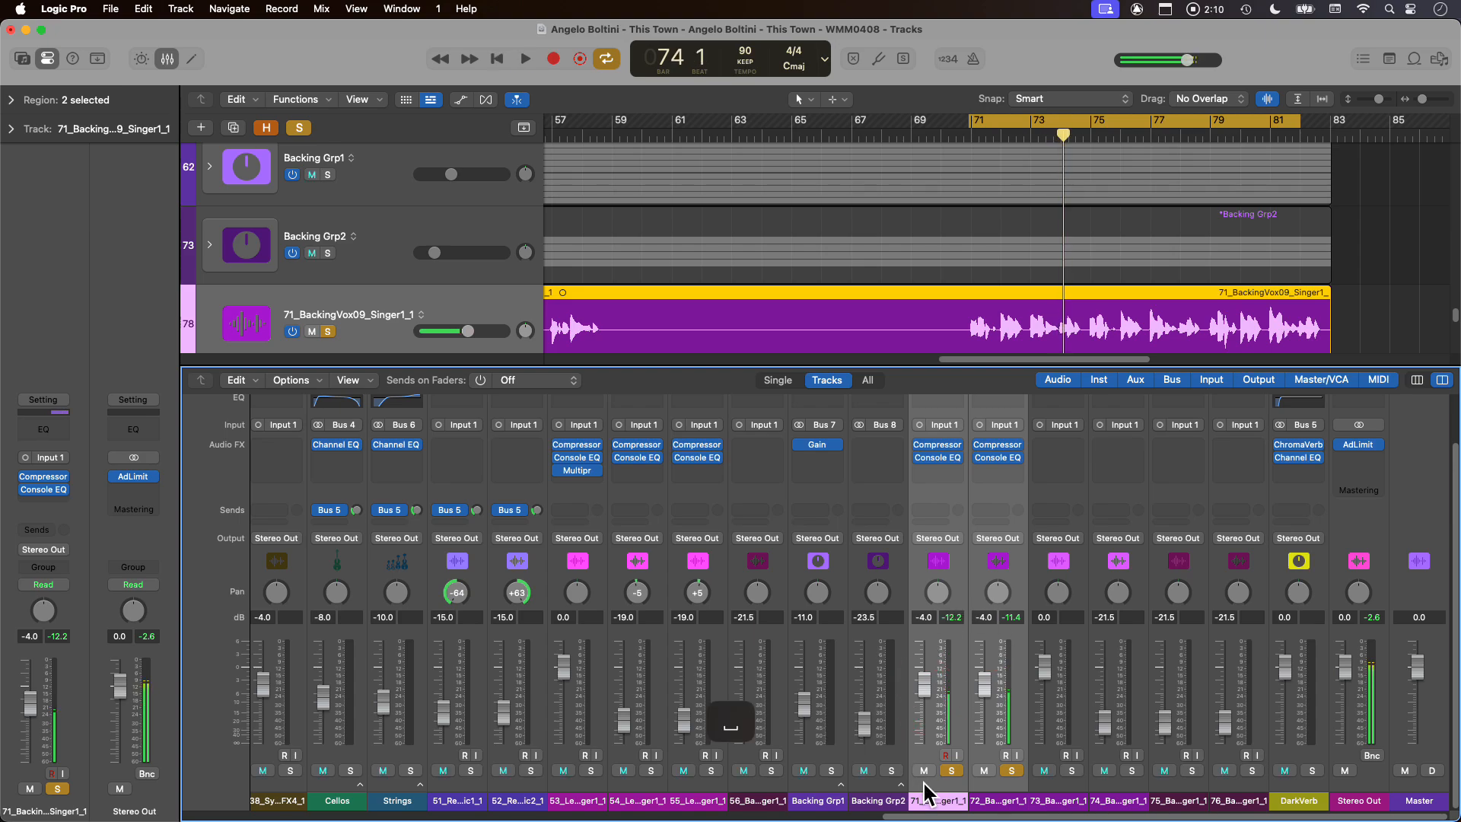
- Pan 71_BackingVox09_Singer1_1 to -15 and 72_BackingVox09DT_Singer1_1 to +15, and briefly play the pair
left_click(941, 727)
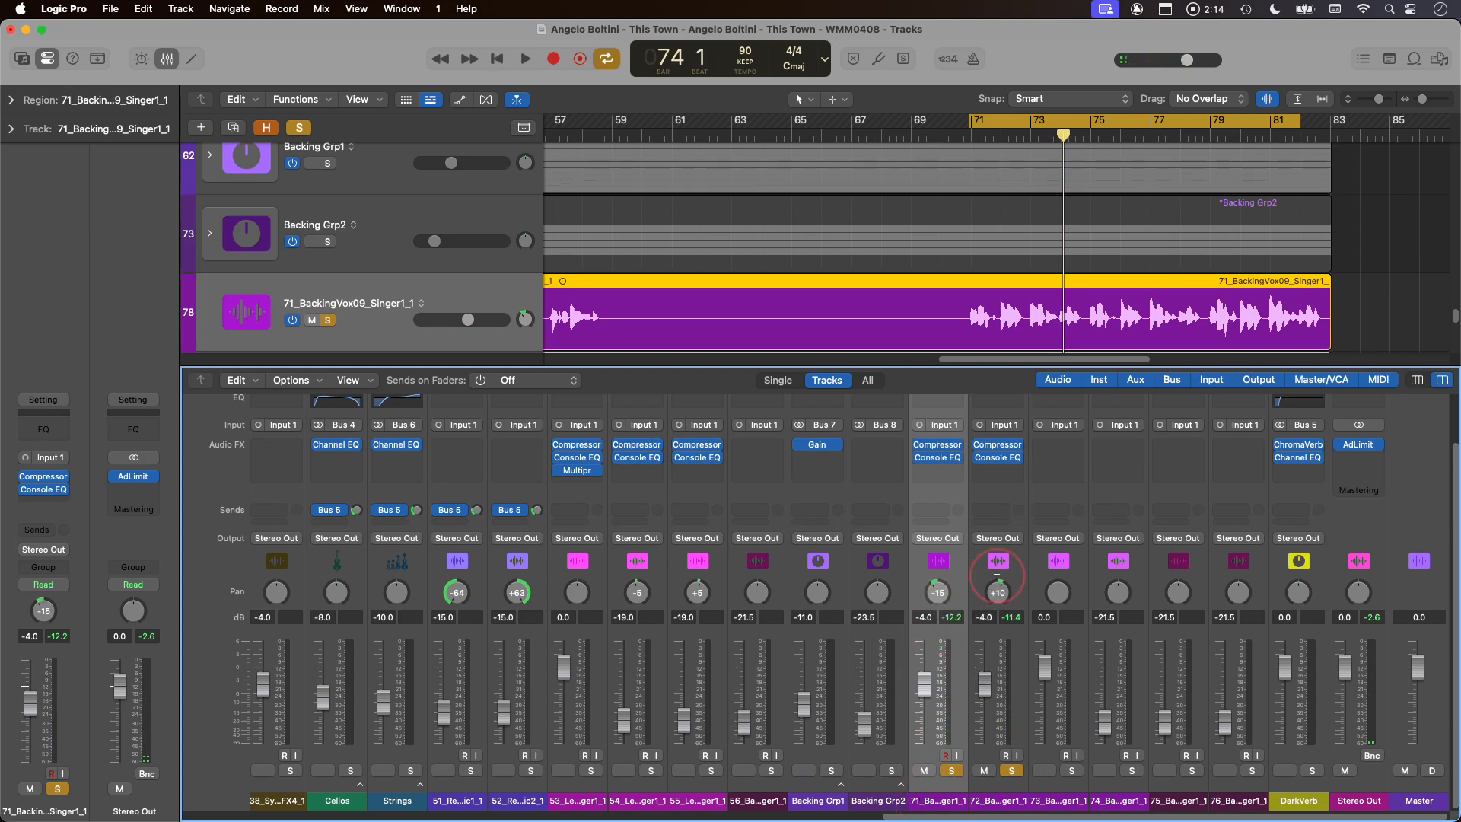
key("space")
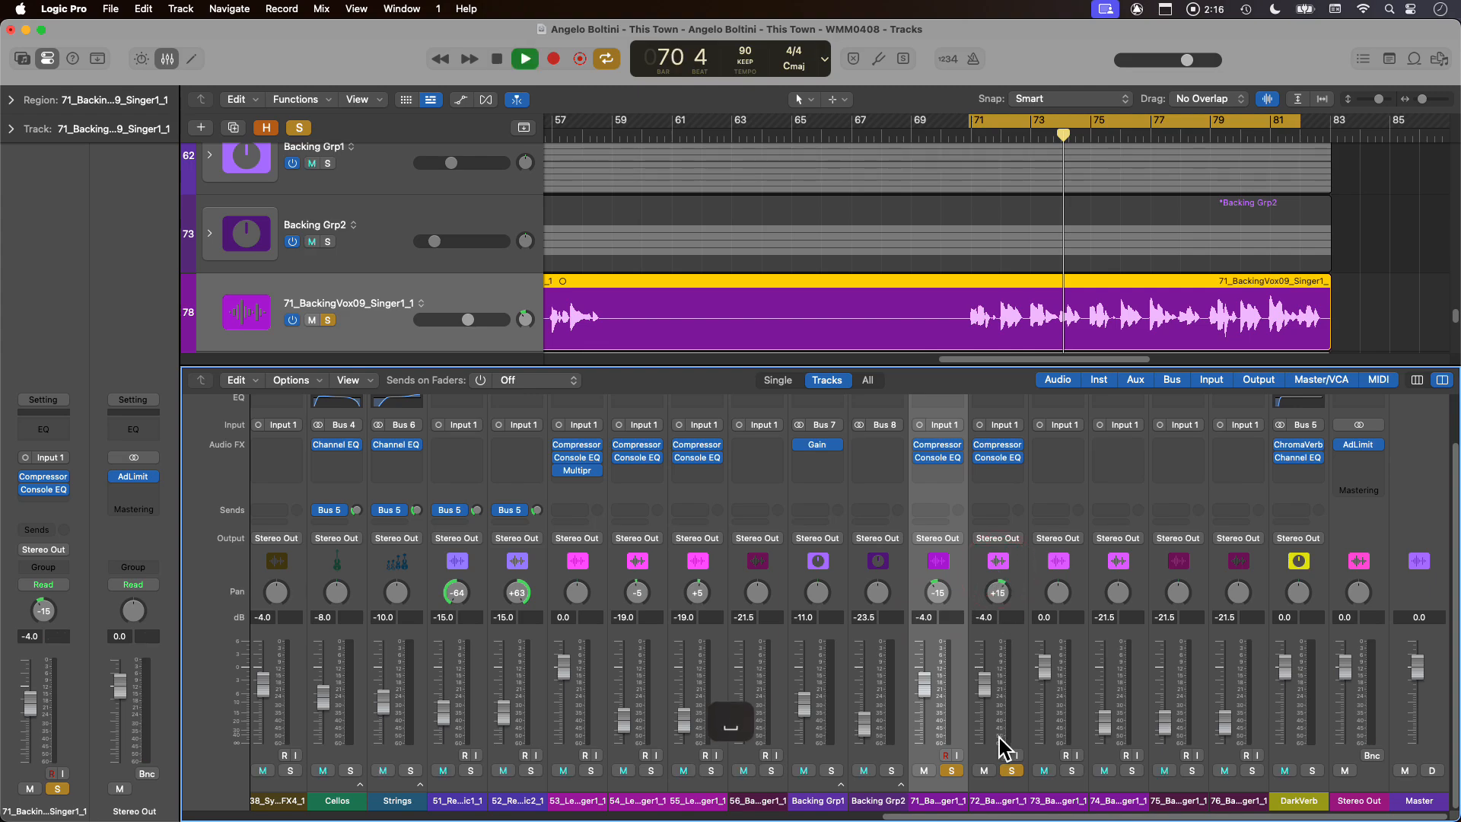
key("space")
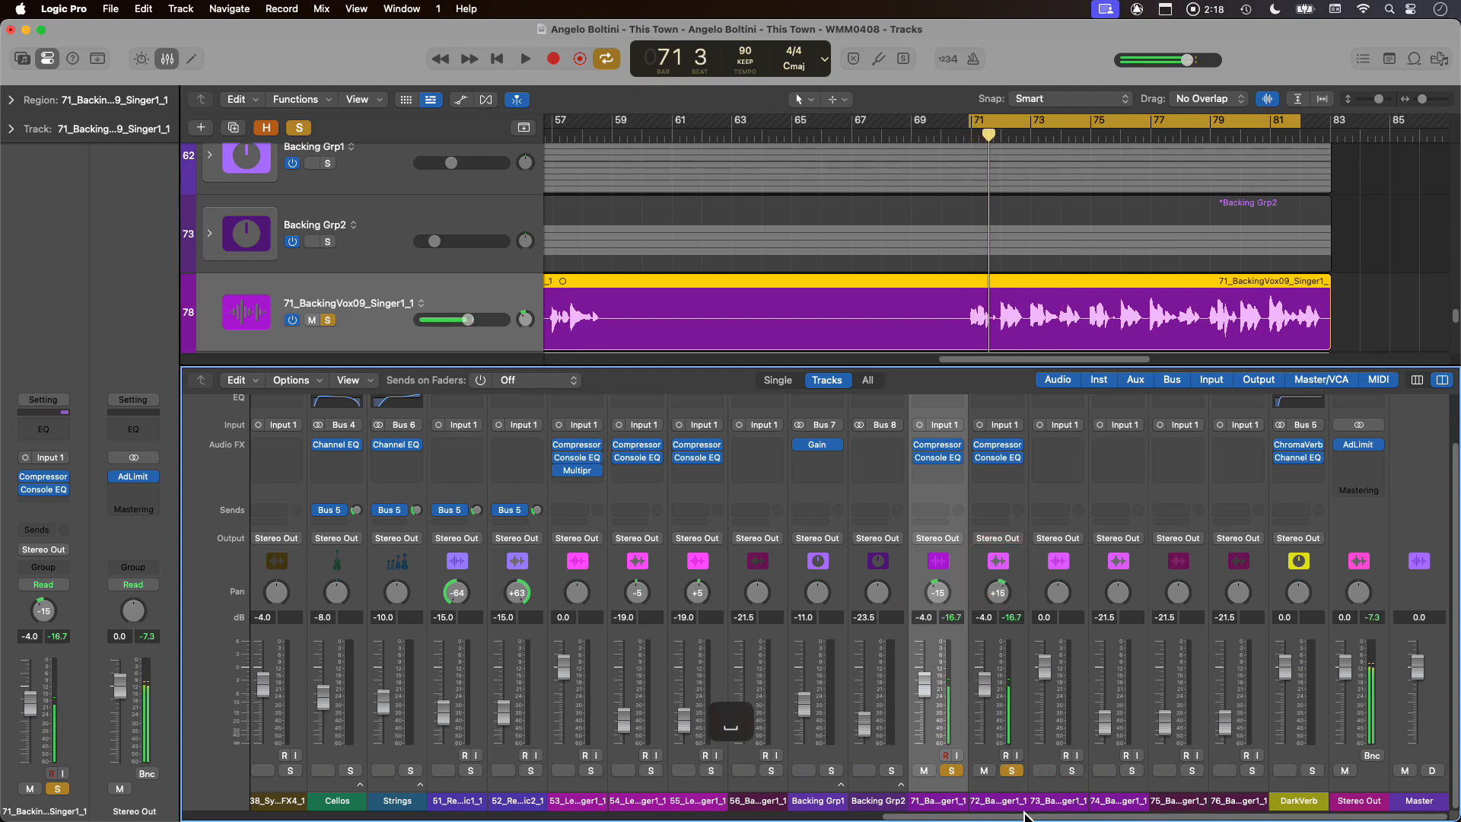
- Remove the solo from both BackingVox09 tracks, and pan 73_BackingVox10_Singer1_1 to -30 and 74_BackingVox10DT_Singer1_1 to +30
left_click(1053, 800)
left_click(1011, 770)
left_click(951, 771)
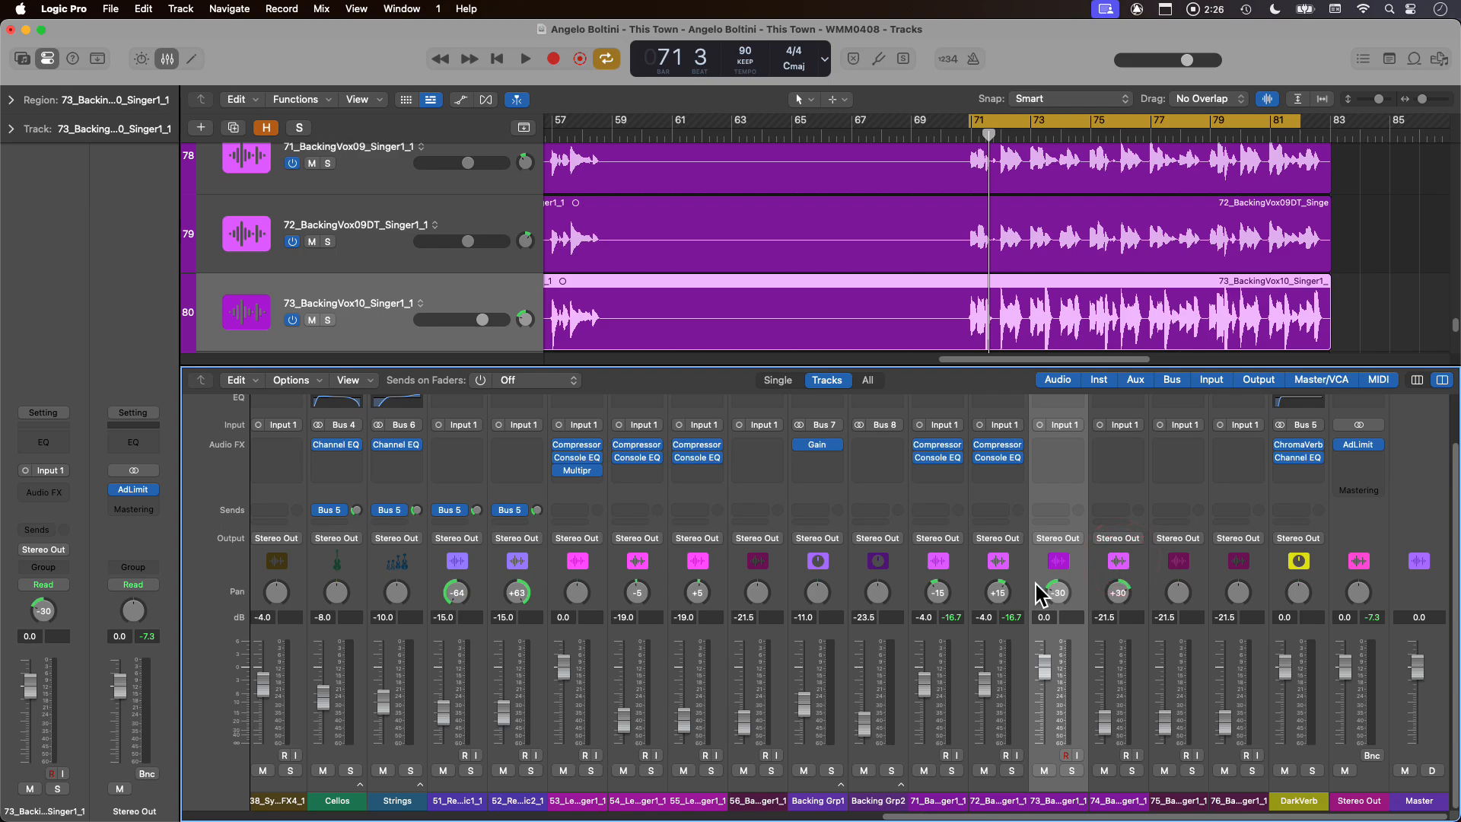
- Copy the Compressor and Console EQ to 73_BackingVox10_Singer1_1, solo it and lower its fader to -4.5 dB during playback
left_click_drag(942, 443, 1048, 457)
left_click(1071, 770)
key("space")
left_click_drag(1044, 673, 1047, 699)
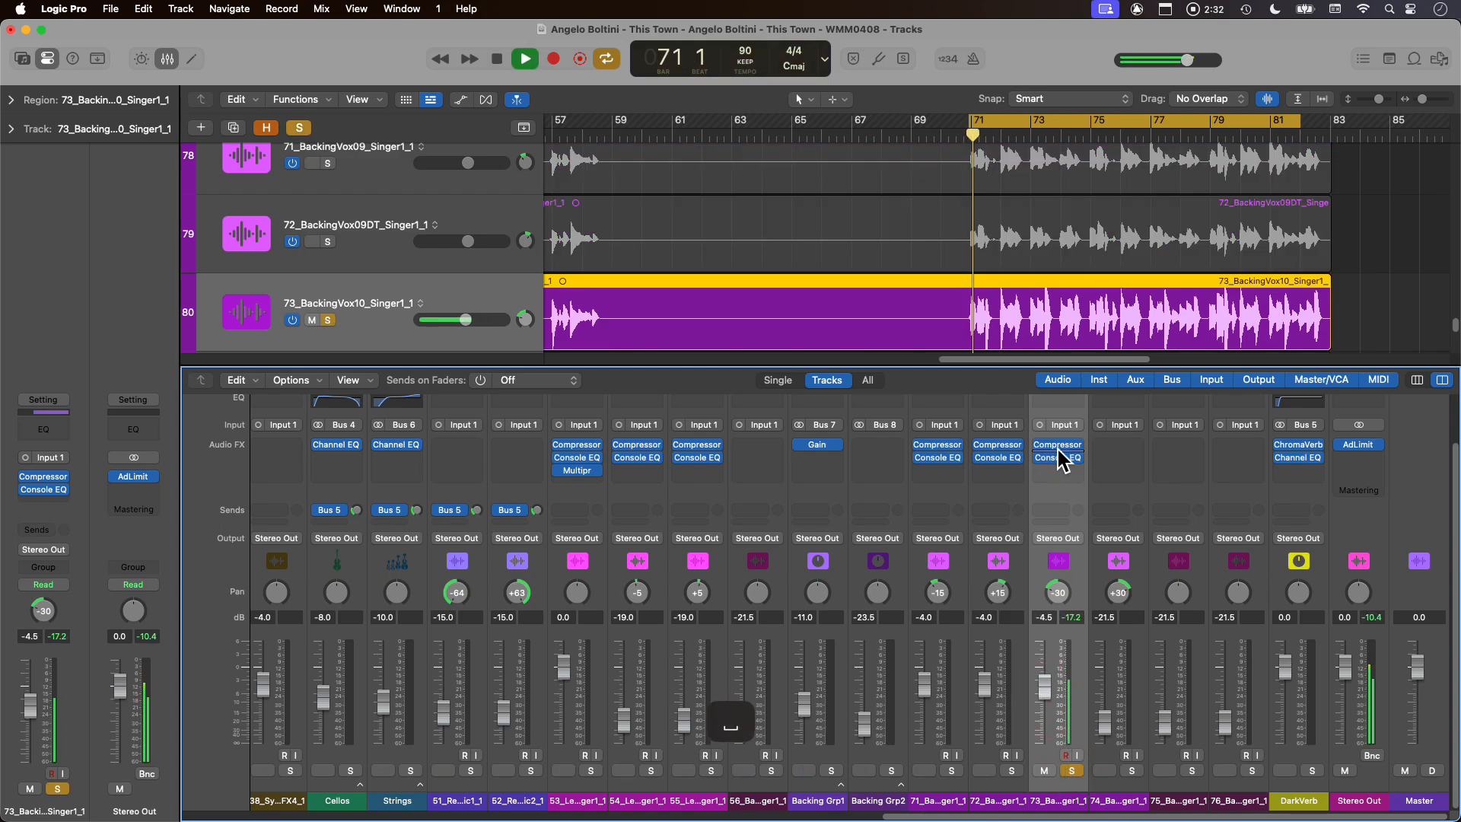
- Adjust the Compressor threshold on 73_BackingVox10_Singer1_1 during playback, close the plug-in and stop playback
left_click(1057, 444)
left_click_drag(665, 584, 655, 563)
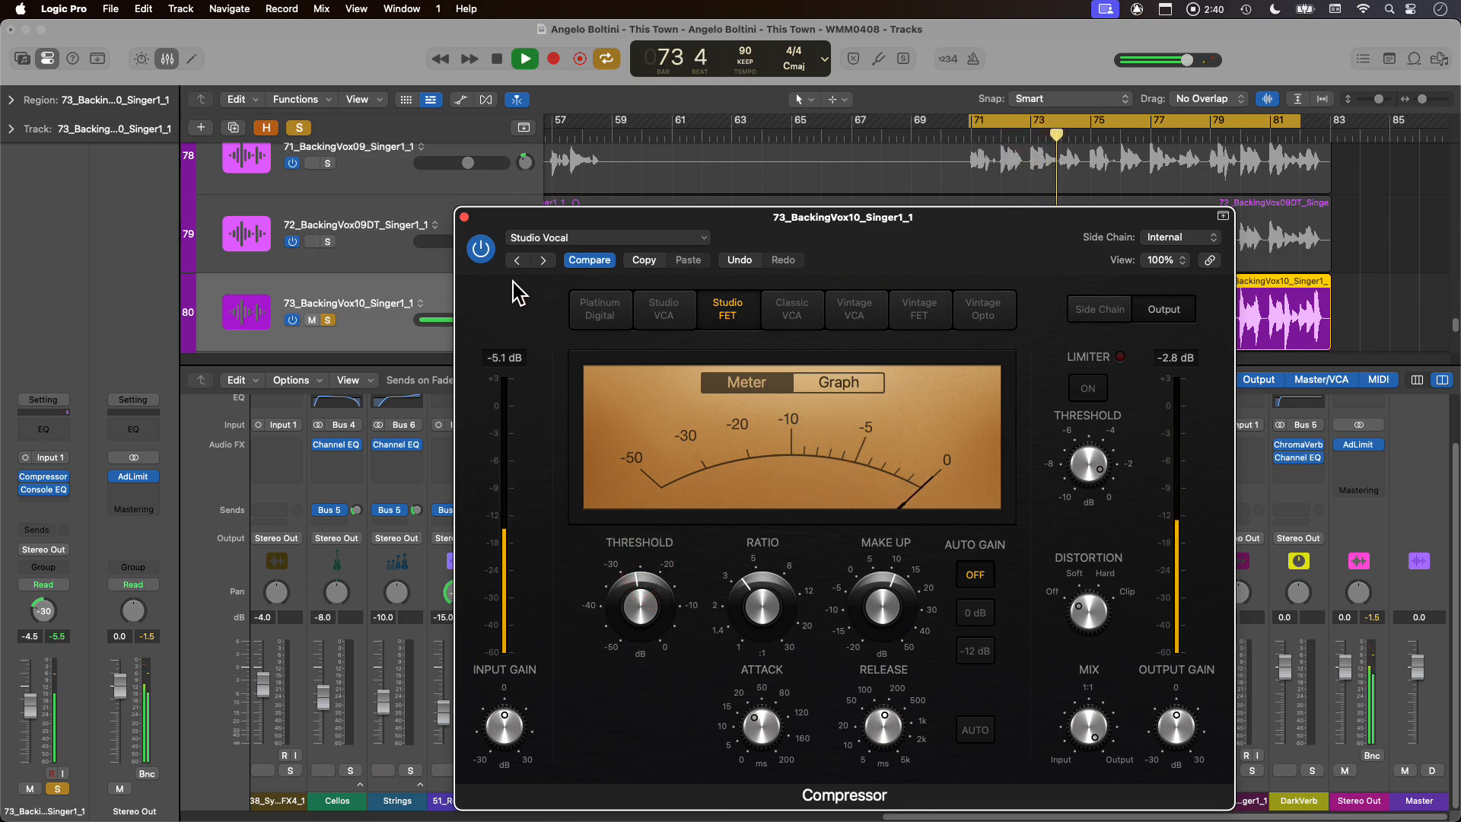
left_click(463, 217)
key("space")
- Set the Console EQ high gain on 73_BackingVox10_Singer1_1 to -2.8 dB while listening, and close the plug-in
left_click(1055, 459)
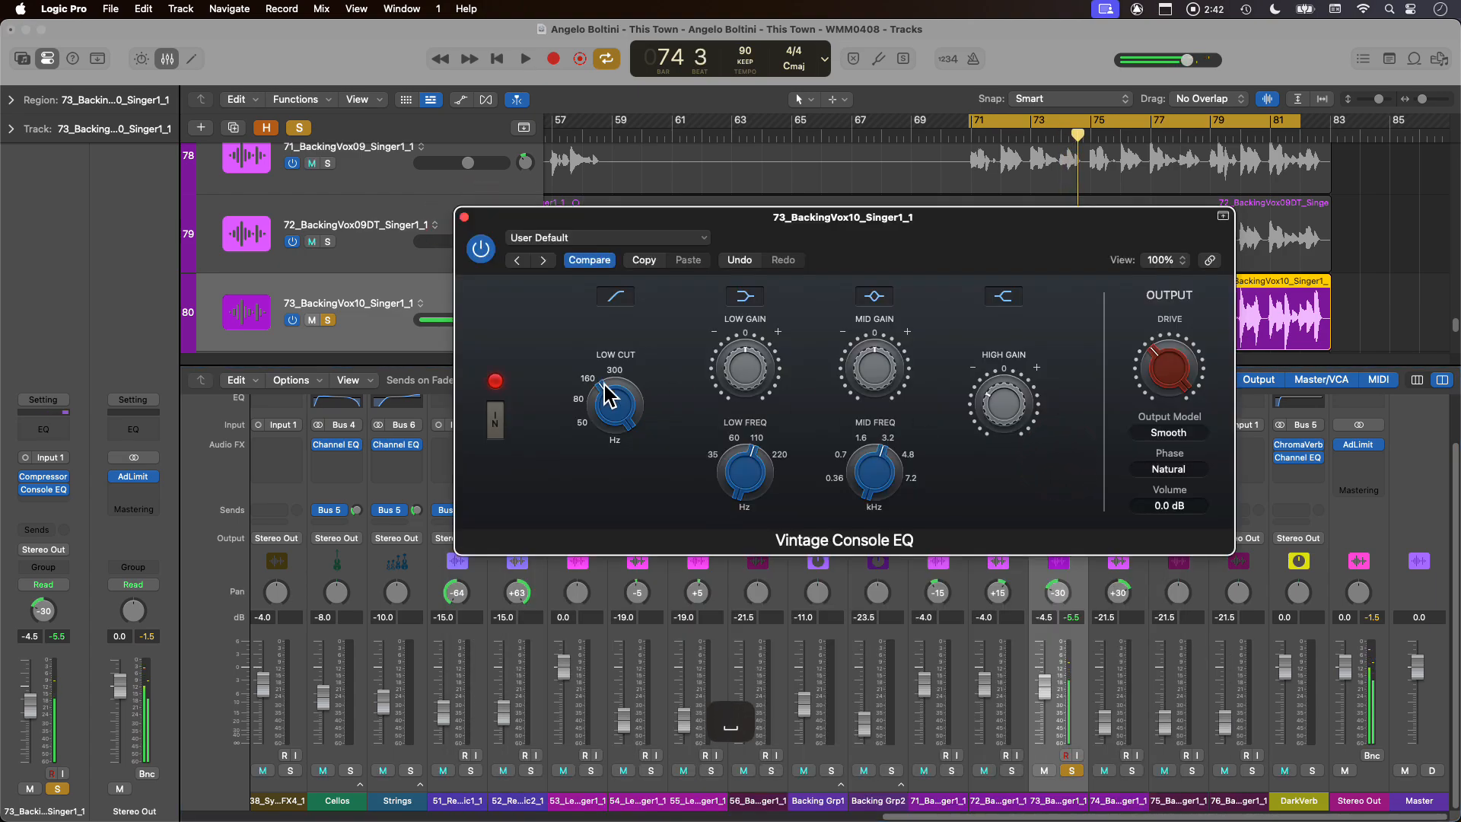
mouse_move(993, 406)
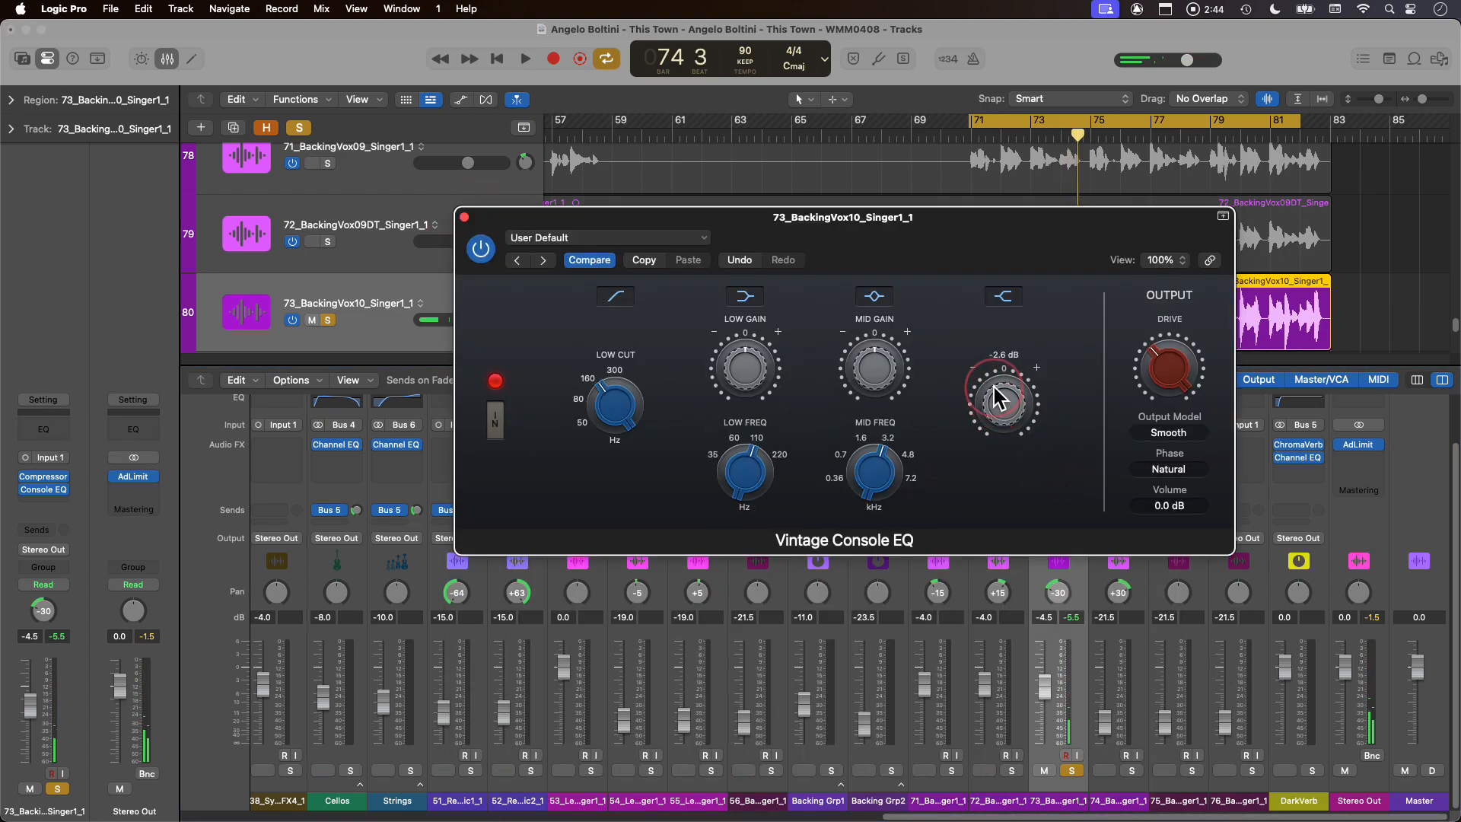
key("space")
mouse_move(888, 367)
left_click_drag(998, 393, 998, 399)
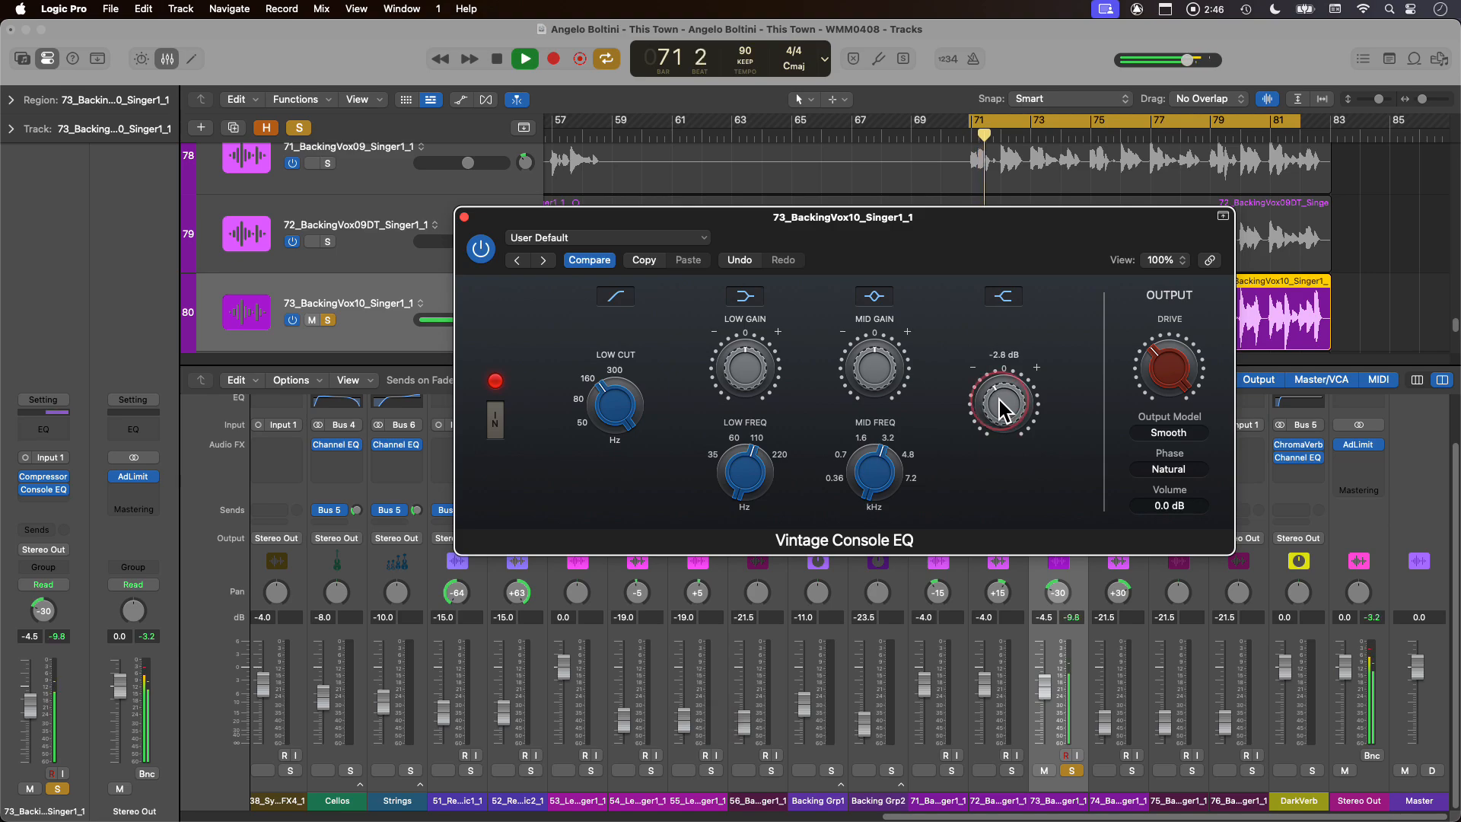
left_click(464, 219)
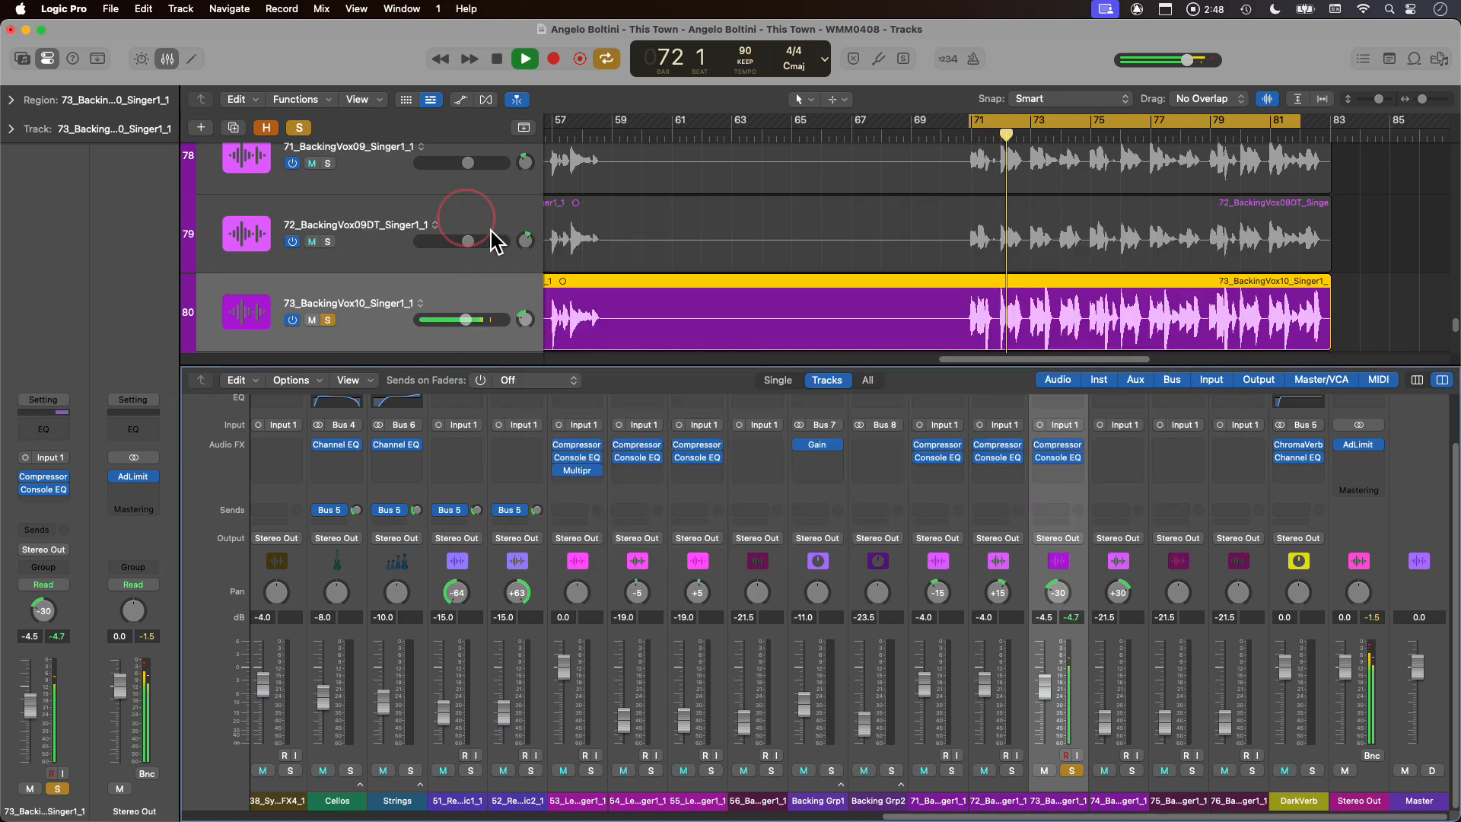
- Copy the Compressor and Console EQ from 73_BackingVox10_Singer1_1 to 74_BackingVox10DT_Singer1_1, raise its fader to -4.5 dB and solo it
left_click_drag(1056, 457, 1115, 458)
left_click_drag(1102, 723, 1113, 646)
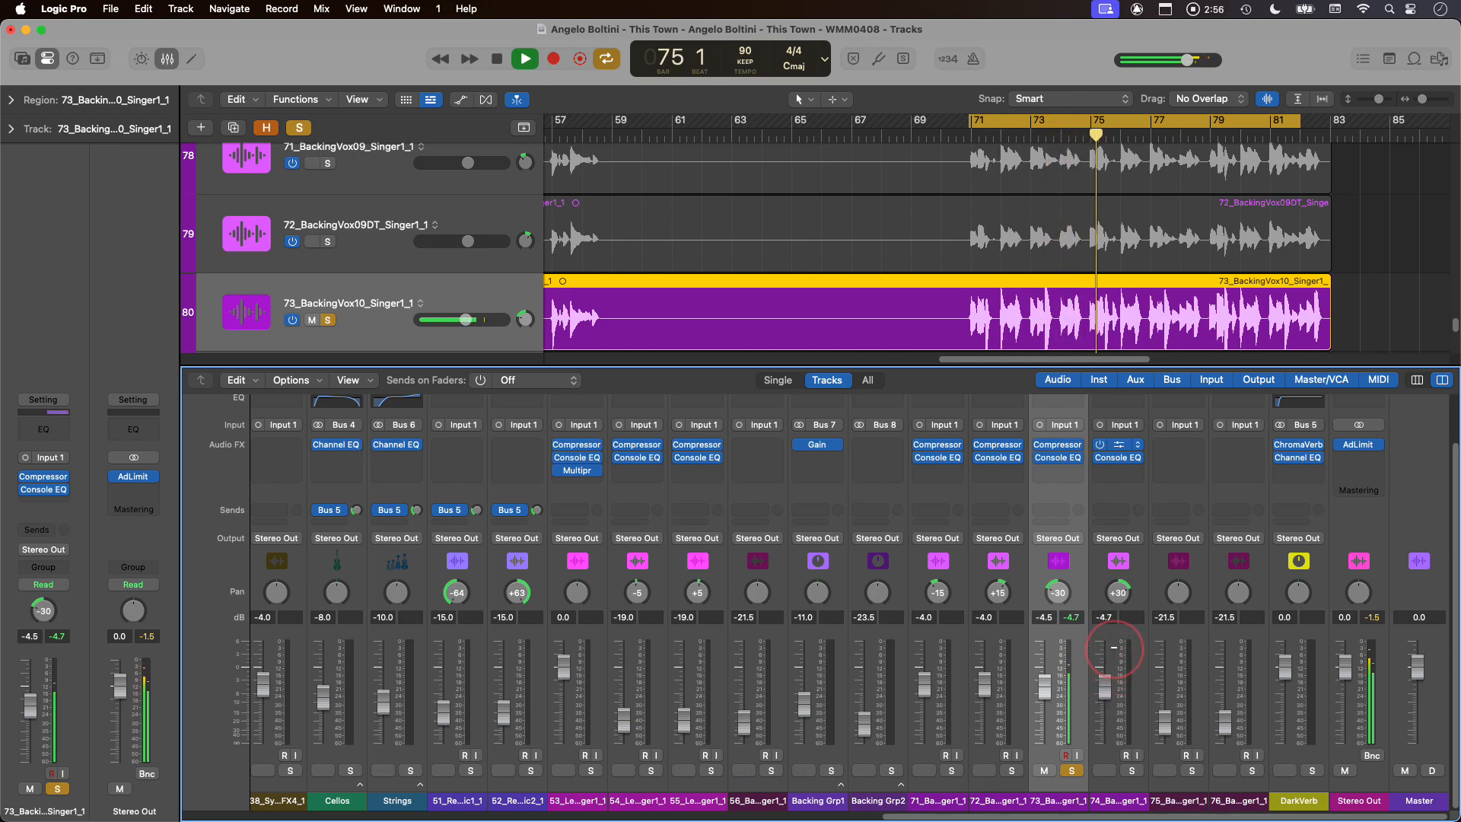
left_click(1131, 770)
- Solo both BackingVox09 tracks alongside the BackingVox10 pair, and lower the BackingVox09 faders together to -5.0 dB during playback
left_click(1011, 770)
left_click(951, 770)
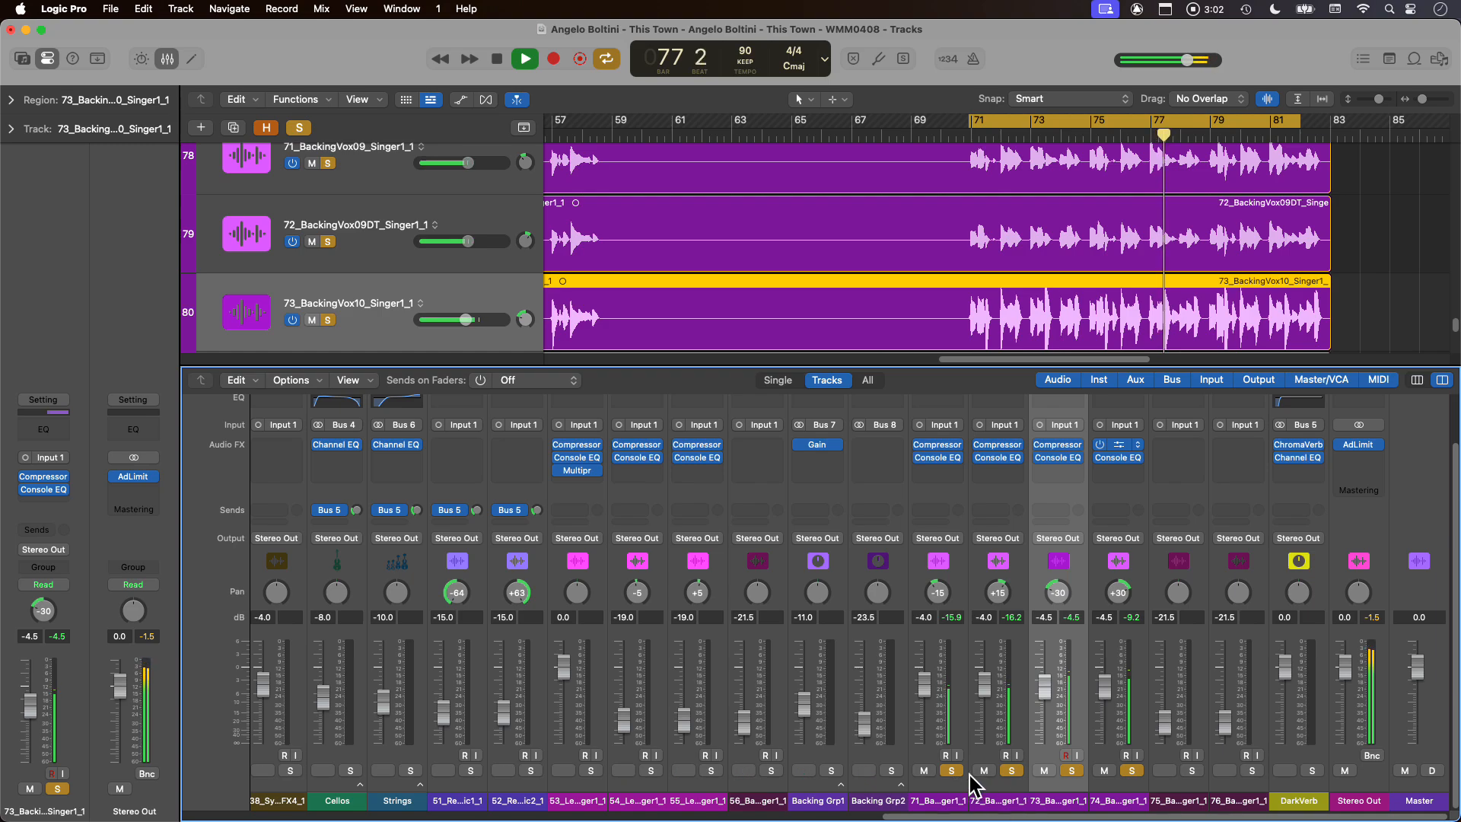
left_click(997, 802)
left_click(945, 797, "shift")
key("space")
key("space")
mouse_move(923, 685)
left_mouse_down()
mouse_move(927, 708)
mouse_move(927, 669)
mouse_move(929, 691)
left_mouse_up()
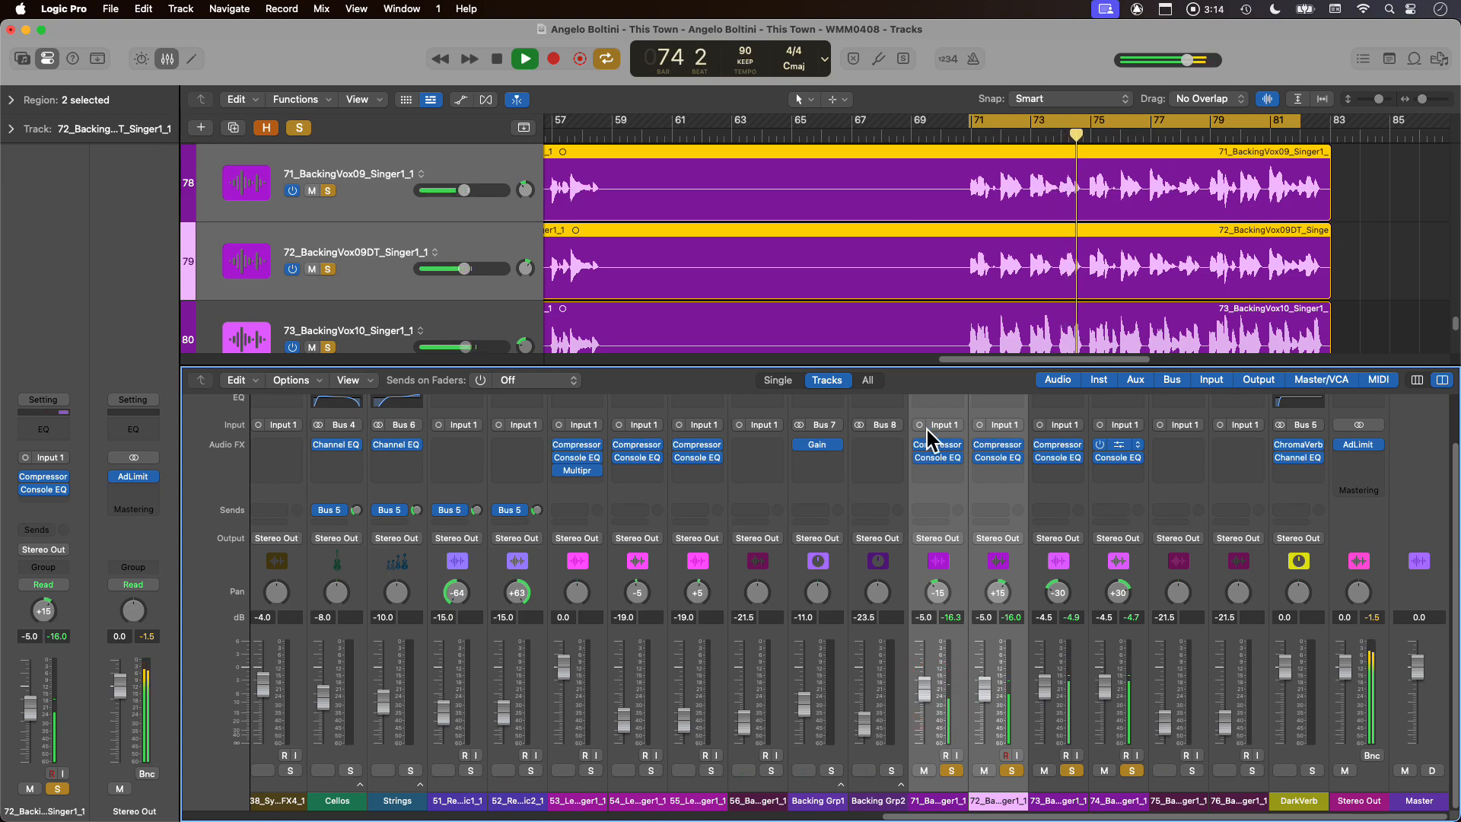
key("space")
- Hide the mixer and group the four BackingVox09 and BackingVox10 tracks into a summing stack
double_click(910, 367)
left_click(479, 508, "shift")
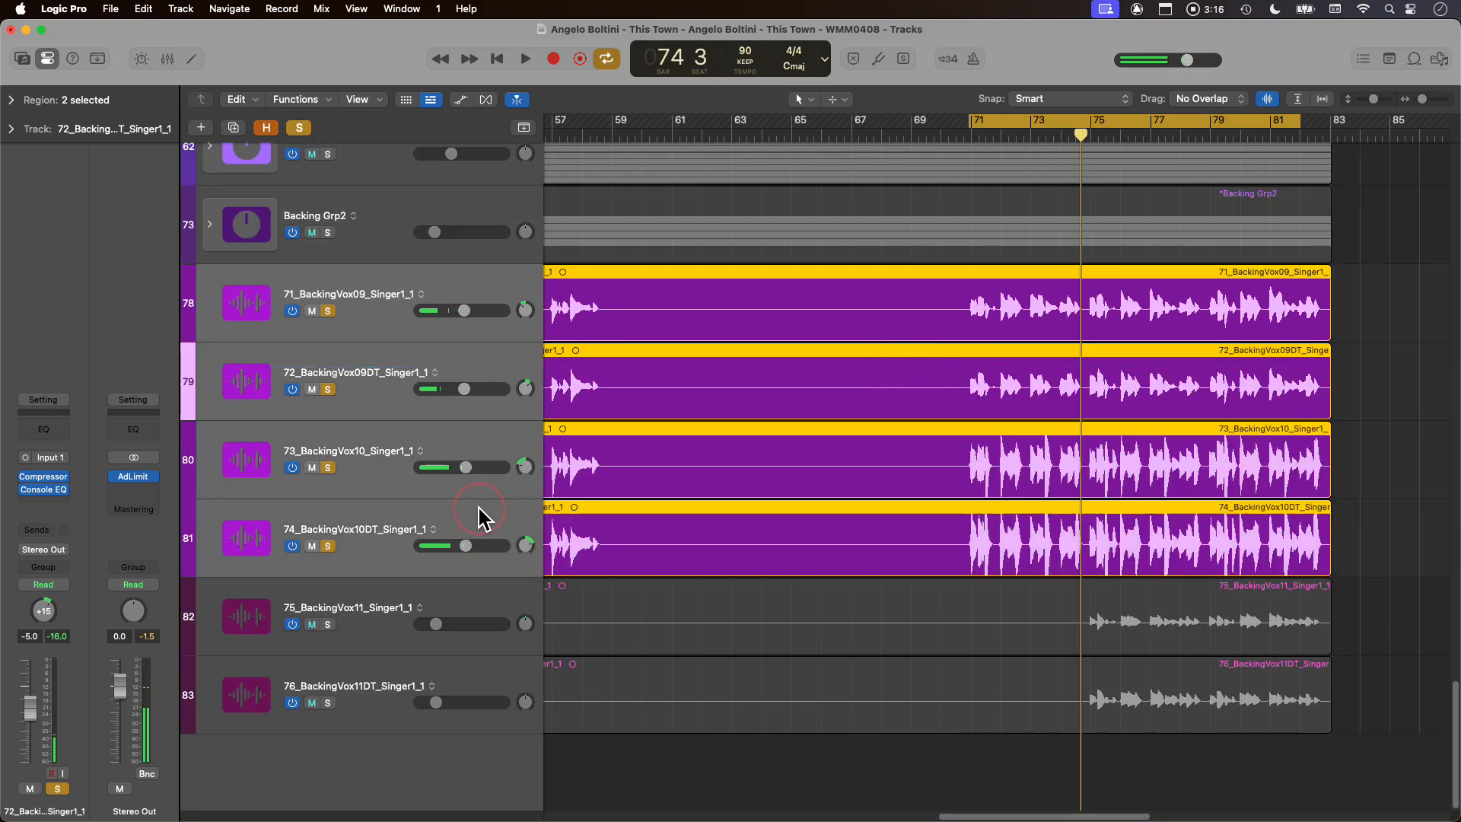
right_click(374, 318)
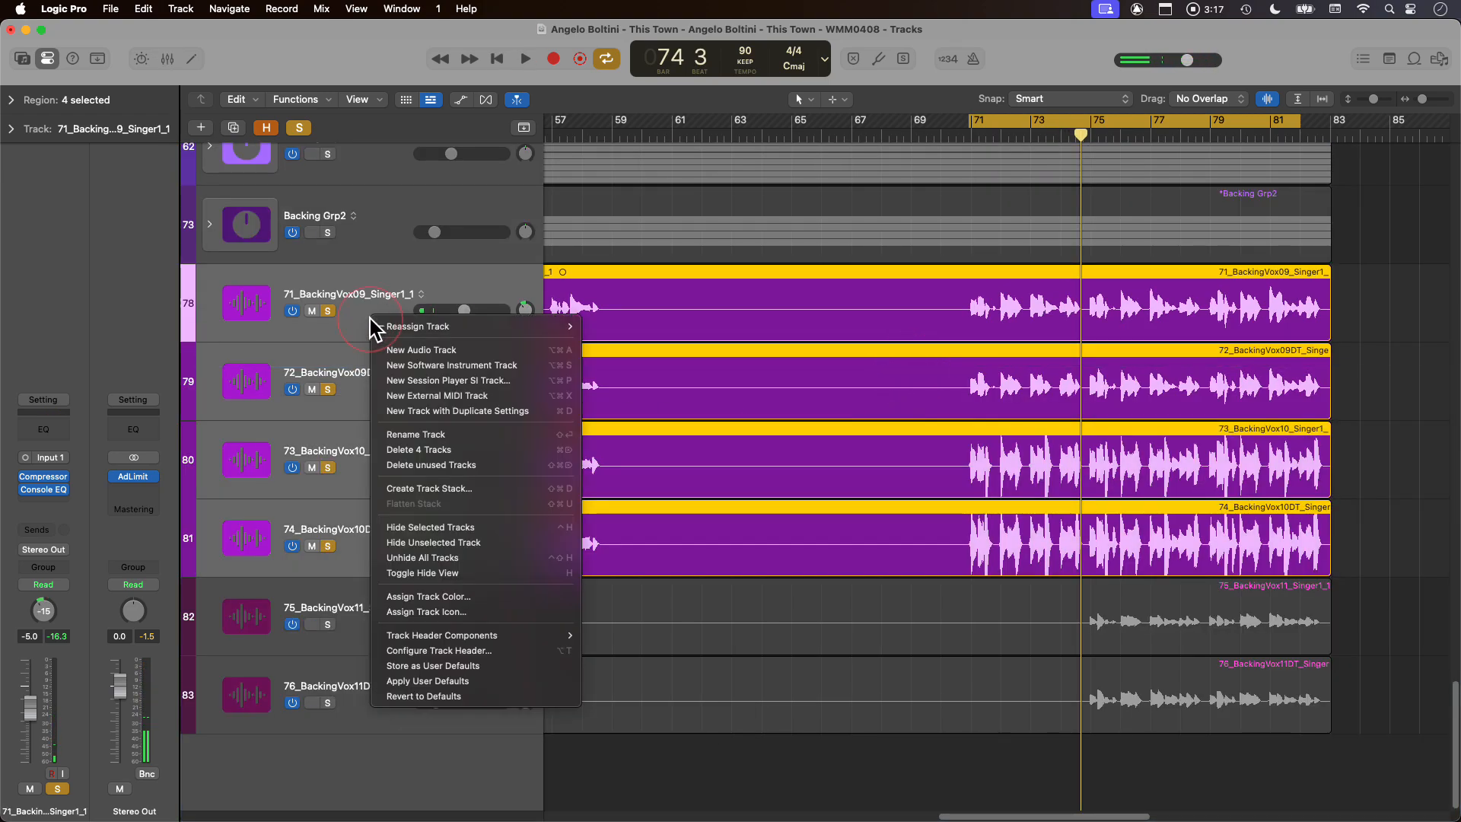
left_click(515, 488)
left_click(843, 490)
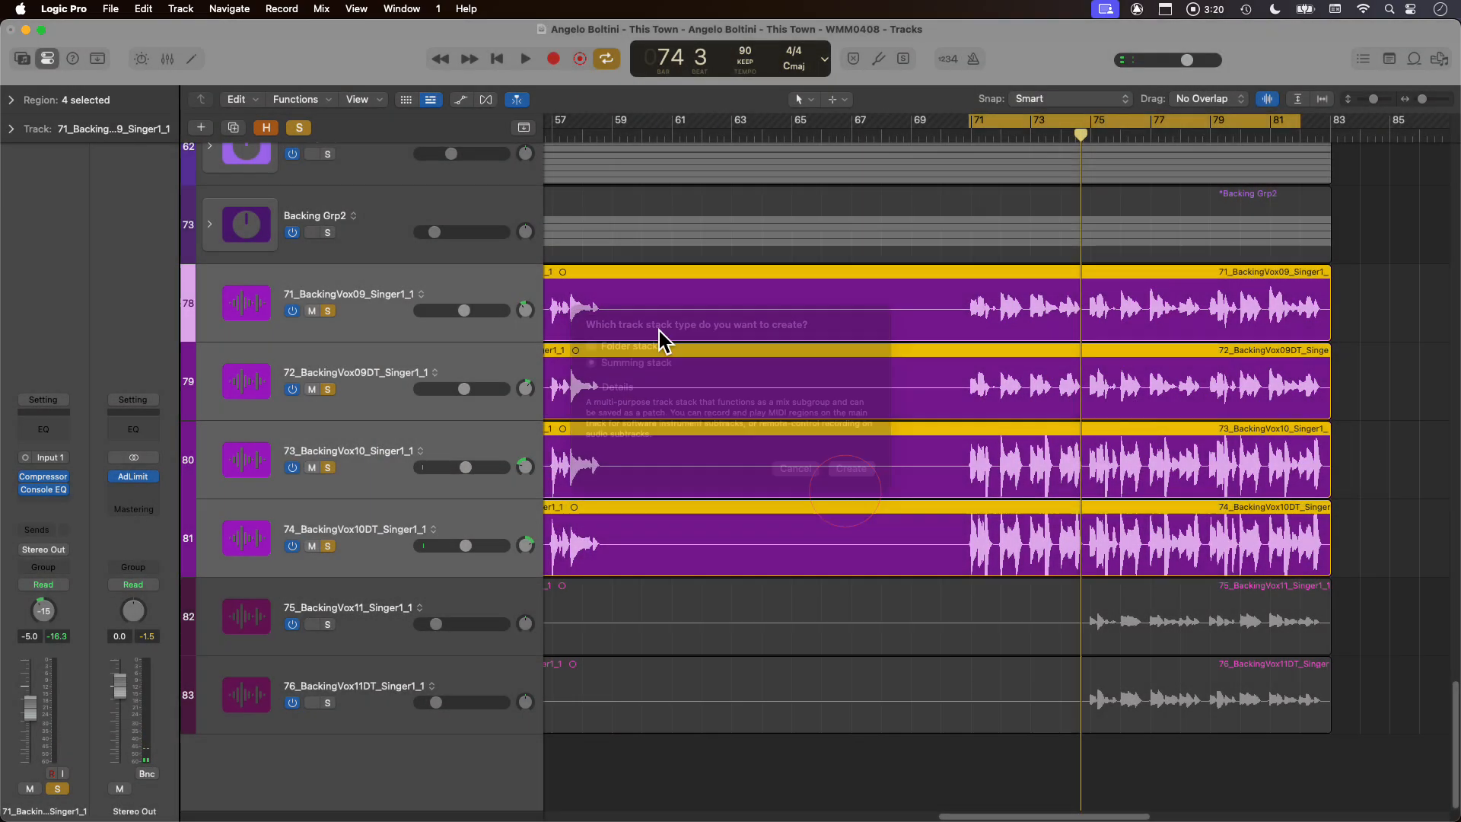
- Rename the new summing stack as Backing Grp3
double_click(304, 292)
key("shift")
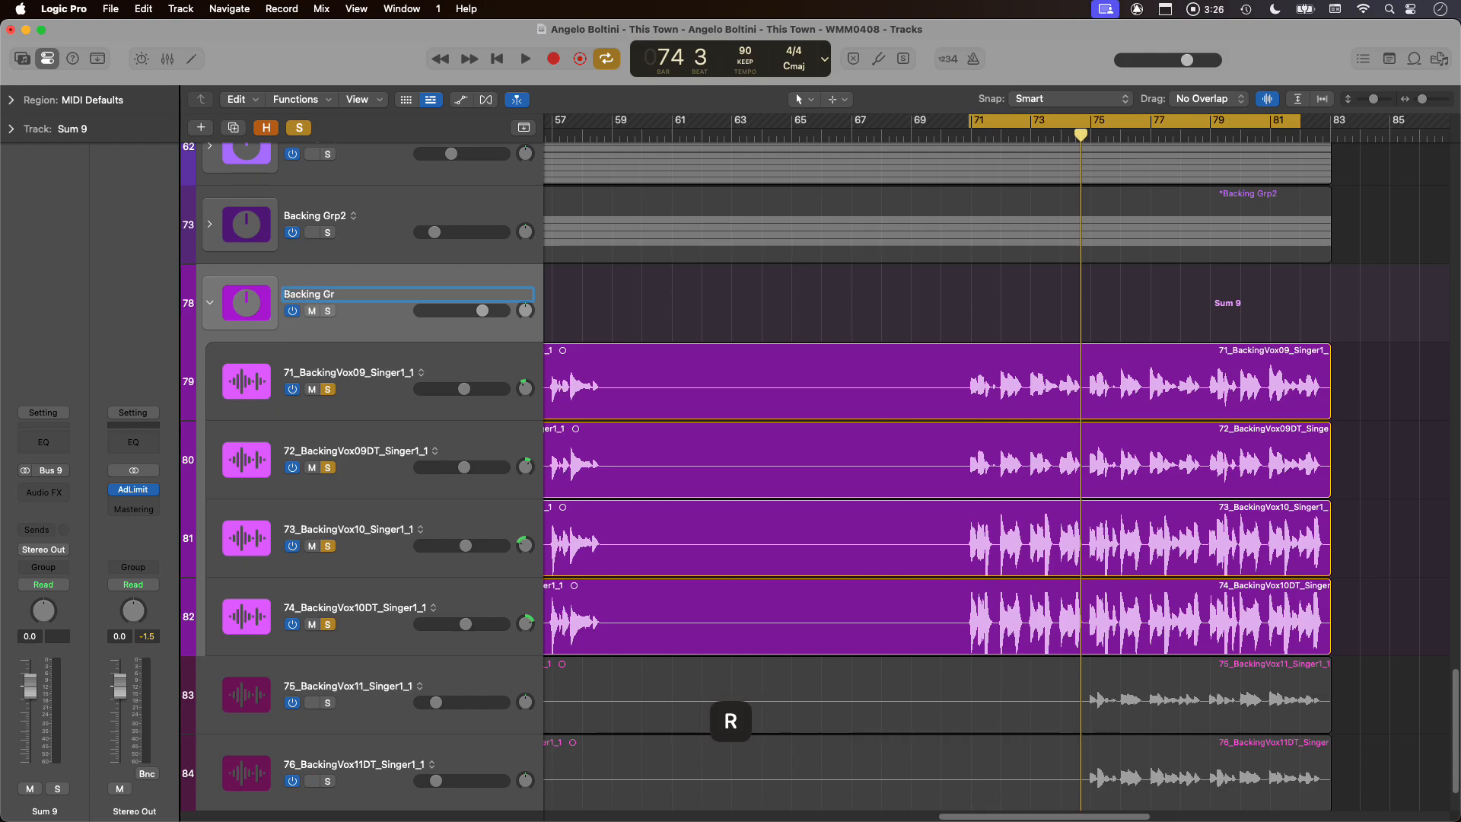
type("Backing Grp3")
key("Return")
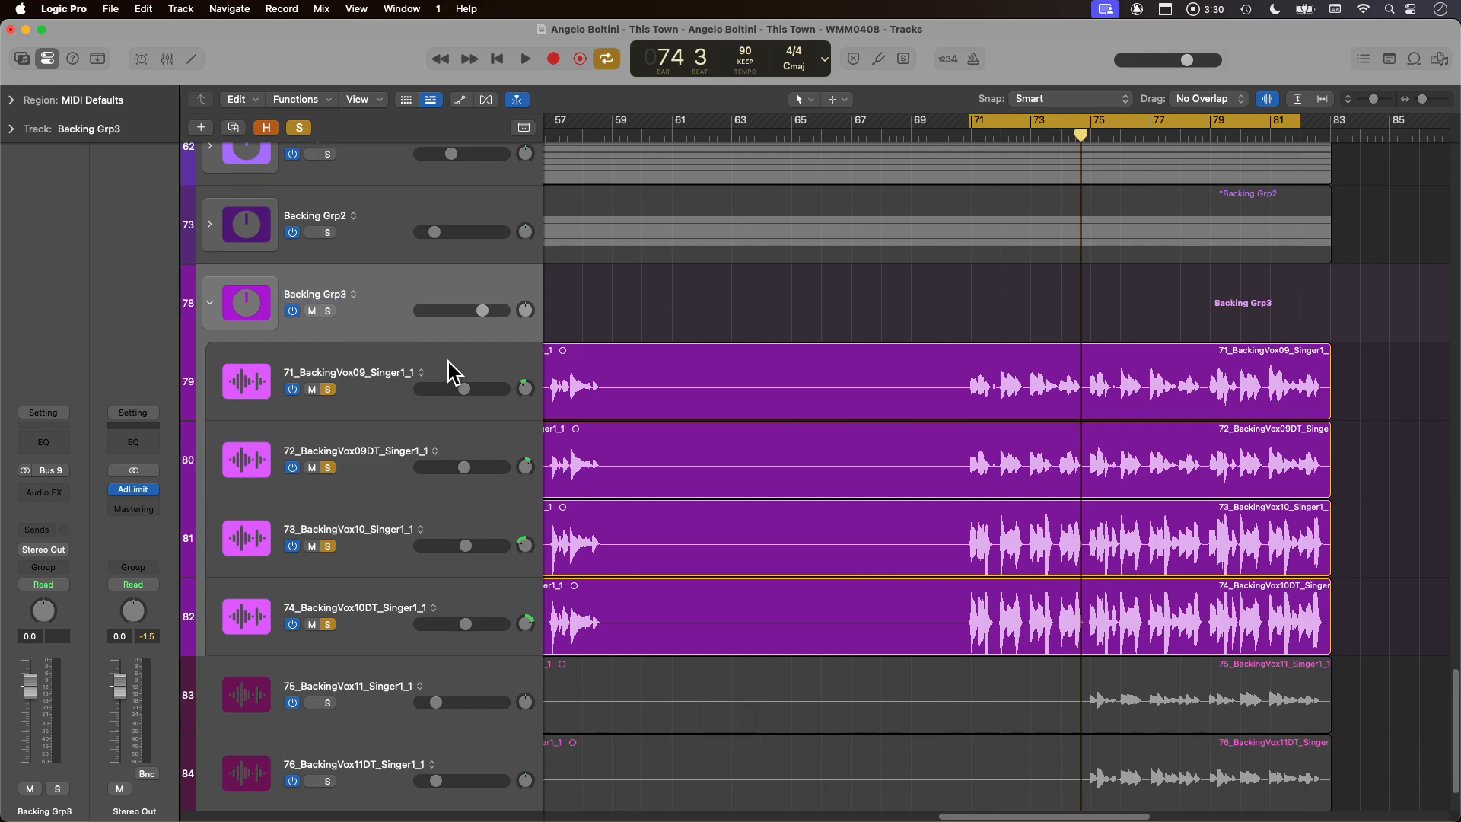
- Raise the faders of the four tracks inside Backing Grp3 together, bringing 71_BackingVox09_Singer1_1 to -1.0 dB
left_click(388, 390)
left_click(392, 584, "shift")
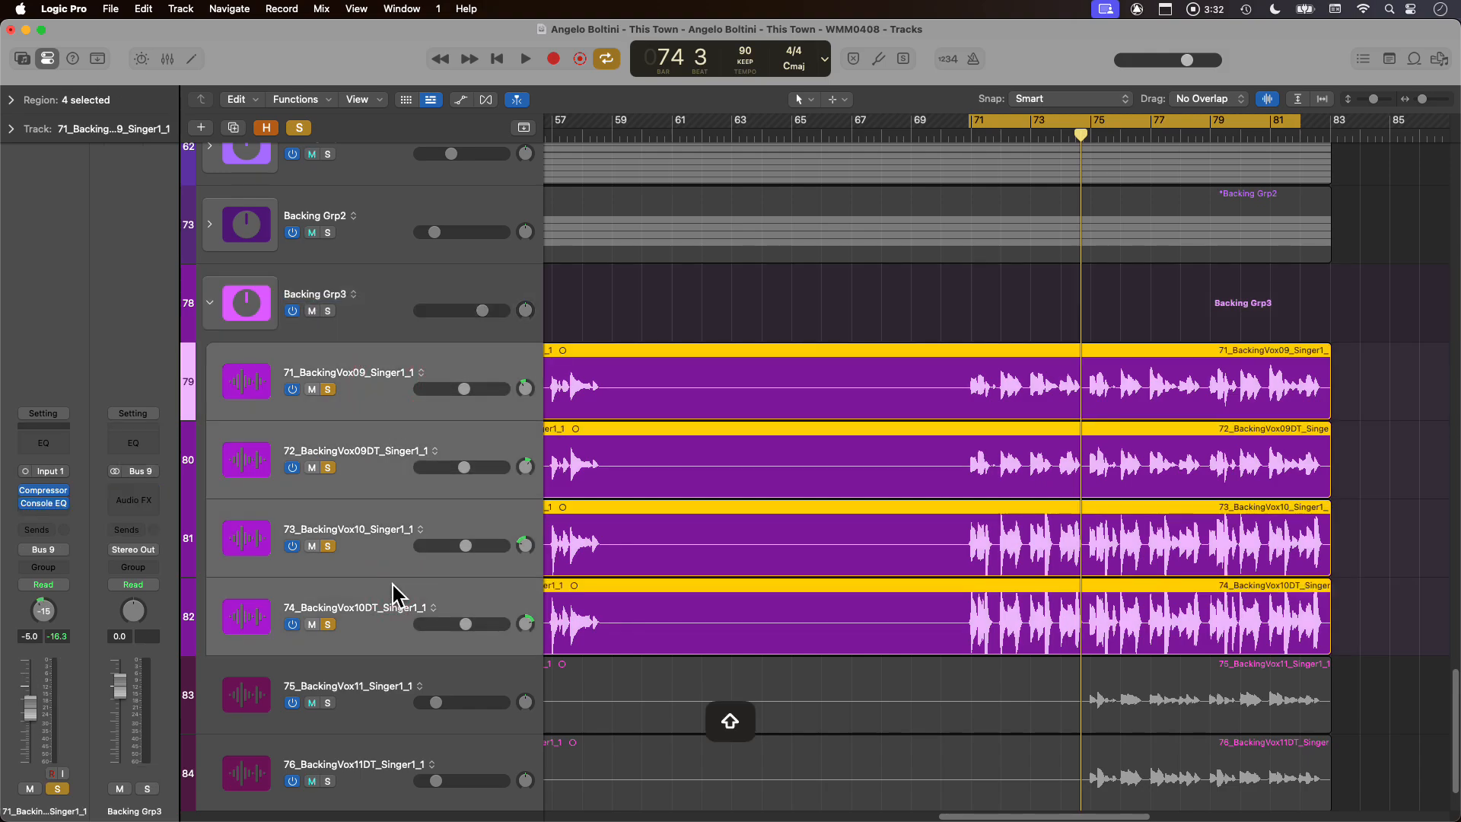
key("x")
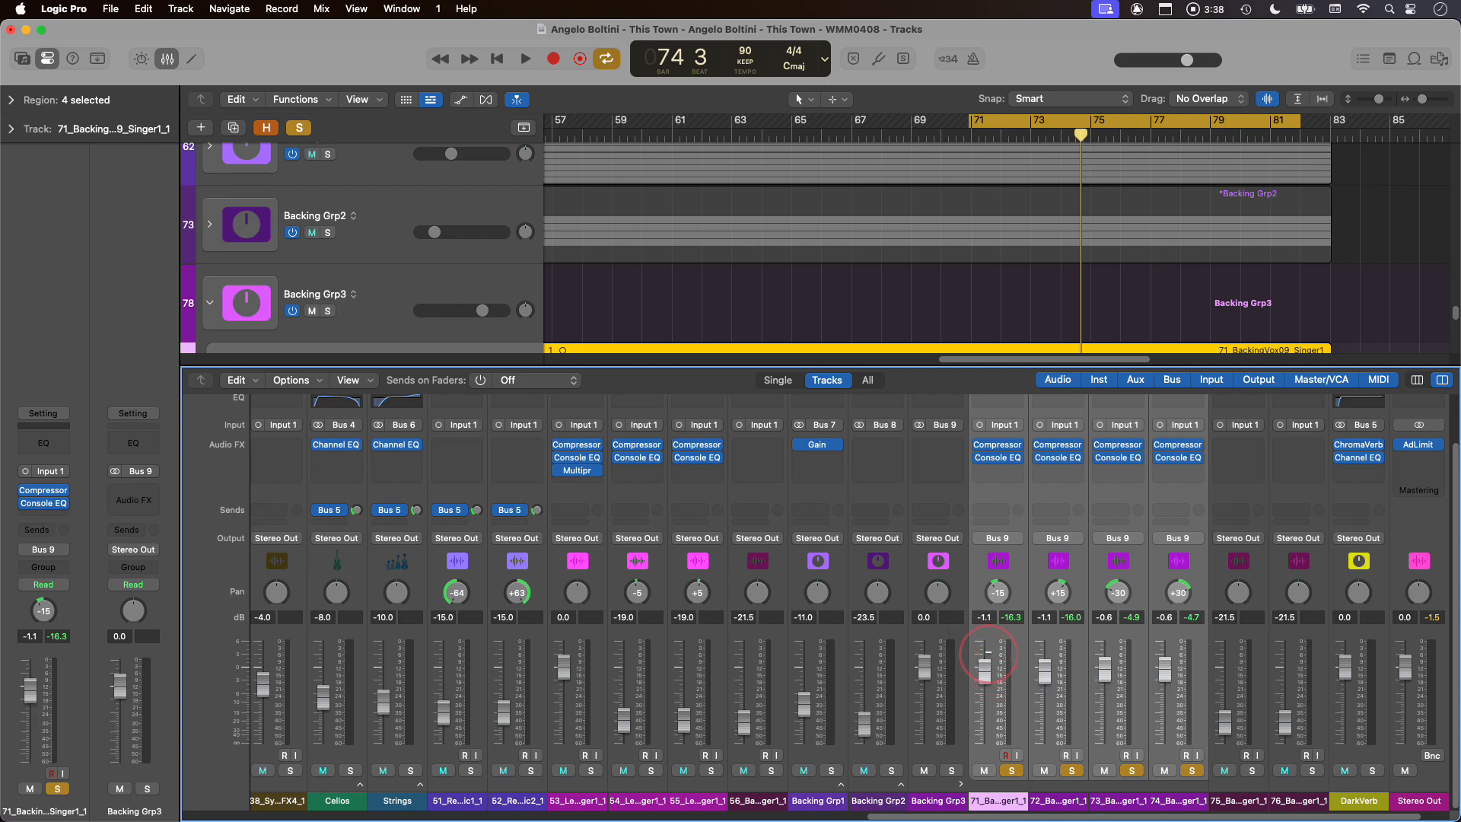
key("x")
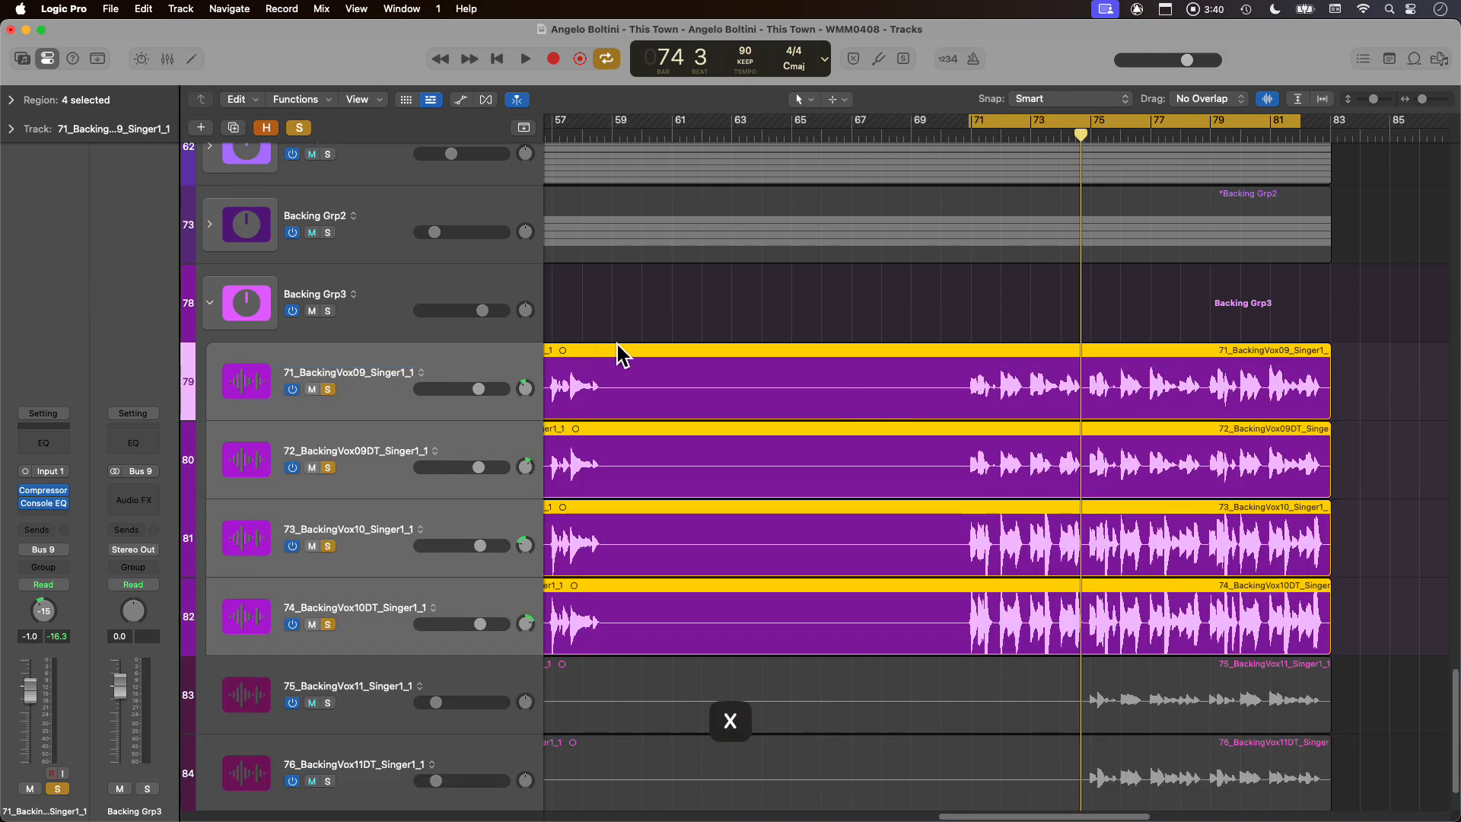
- Collapse the Backing Grp3 stack and lower its volume to -54.0 dB
left_click(212, 302)
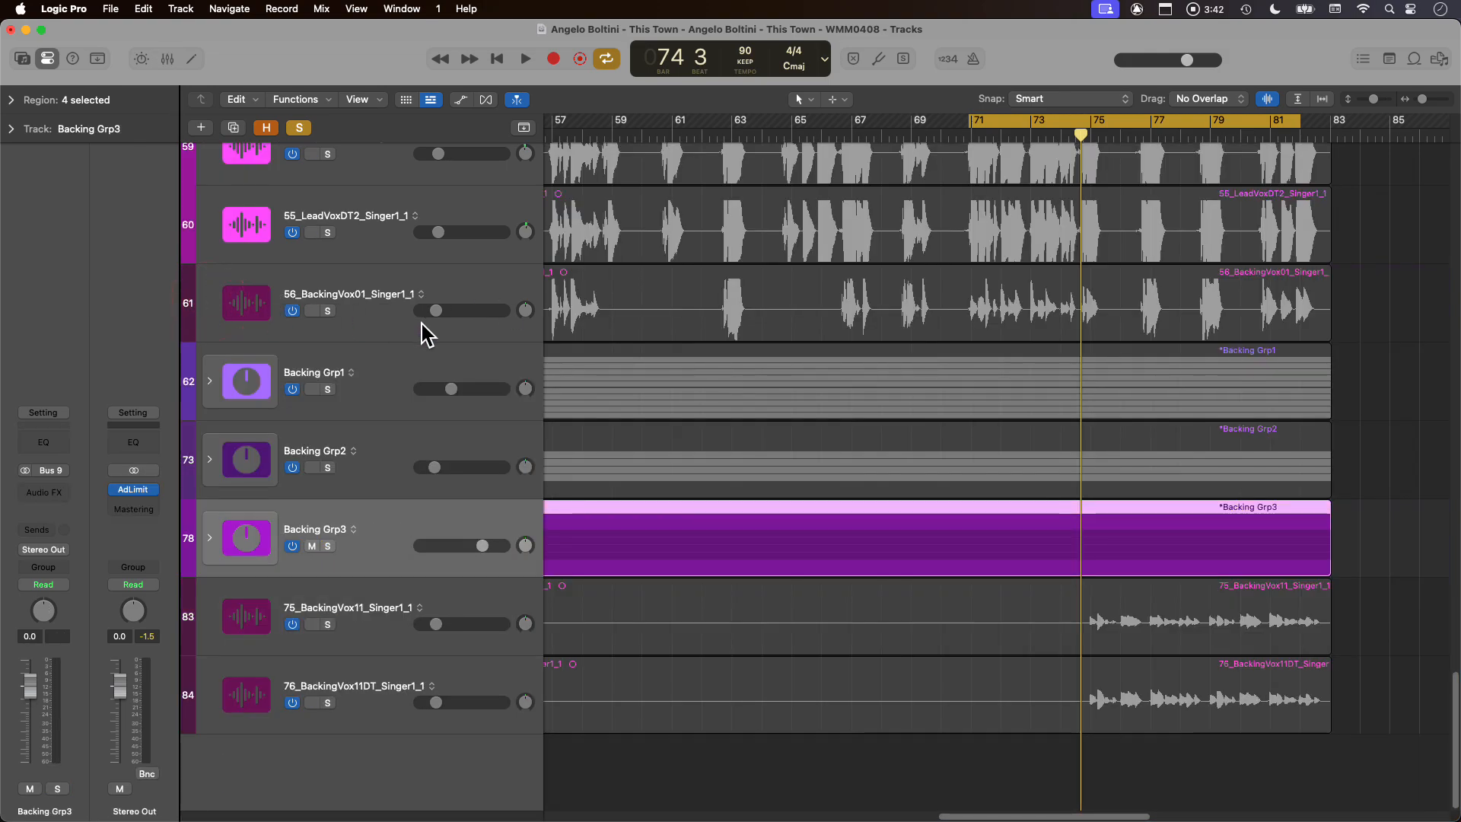
left_click_drag(478, 544, 364, 554)
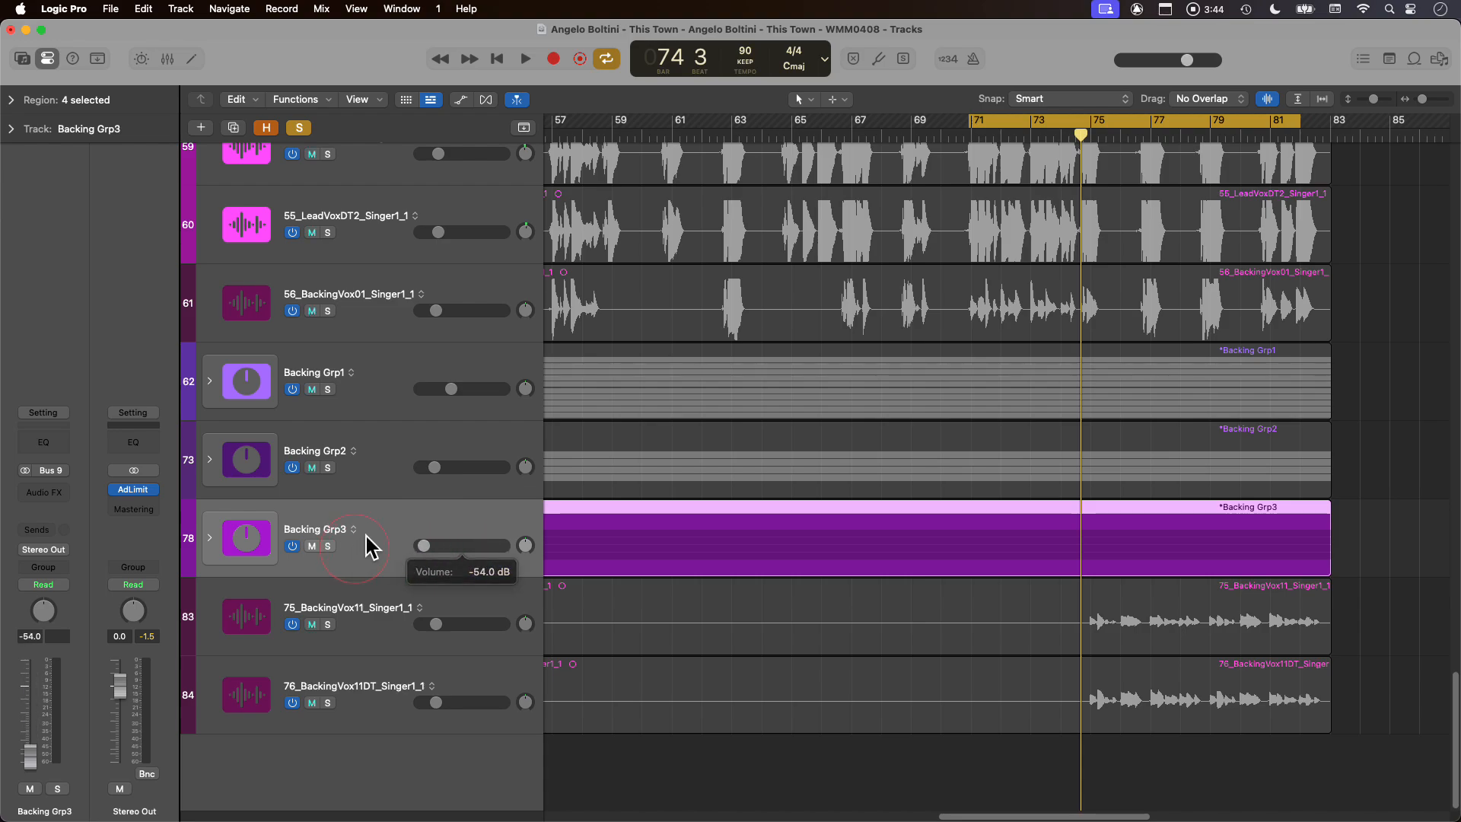
- Assign a single-singer icon to the Backing Grp1 and Backing Grp2 stacks
left_click(237, 378)
left_click(233, 384)
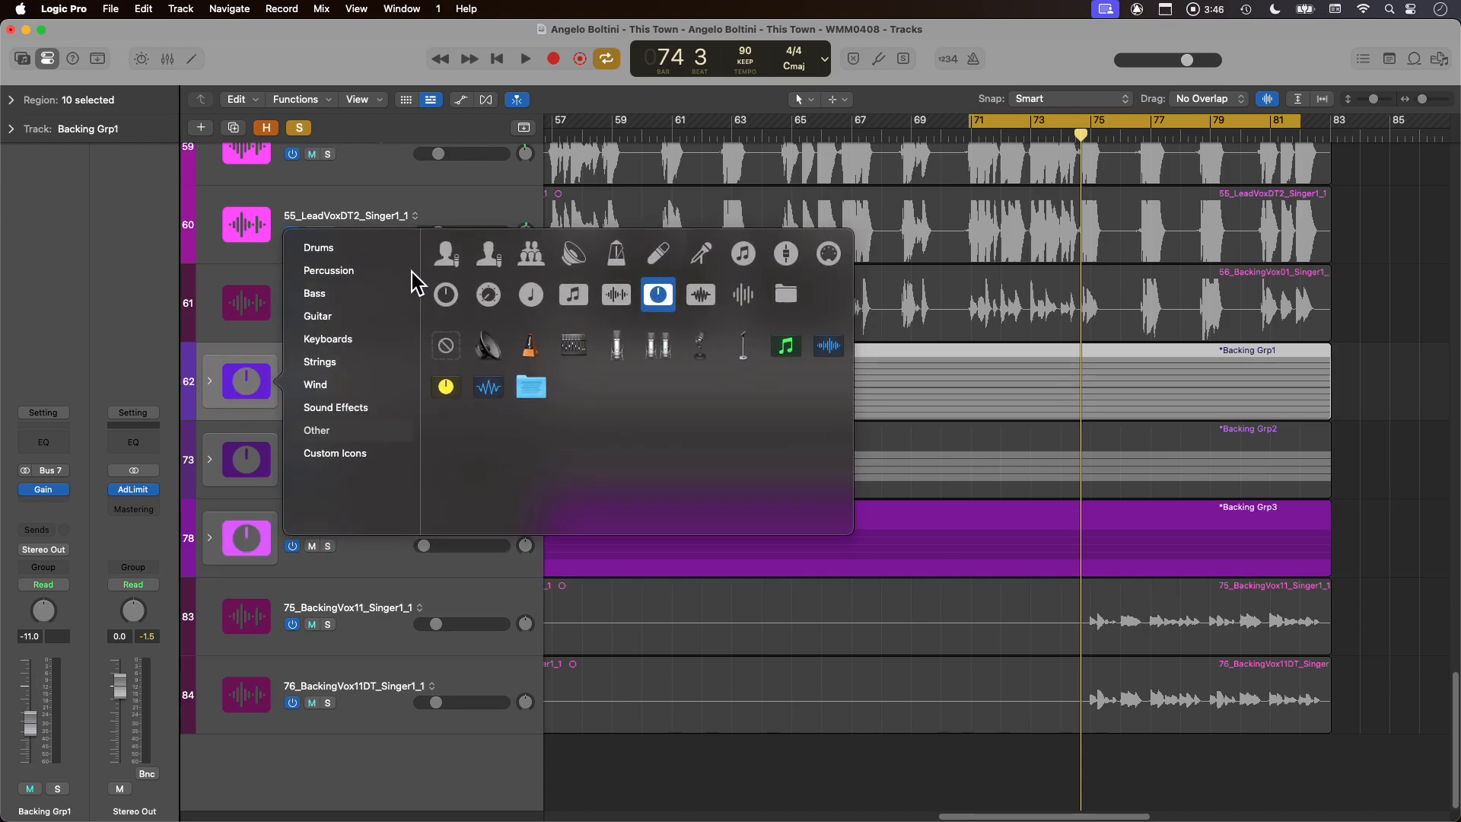
left_click(440, 265)
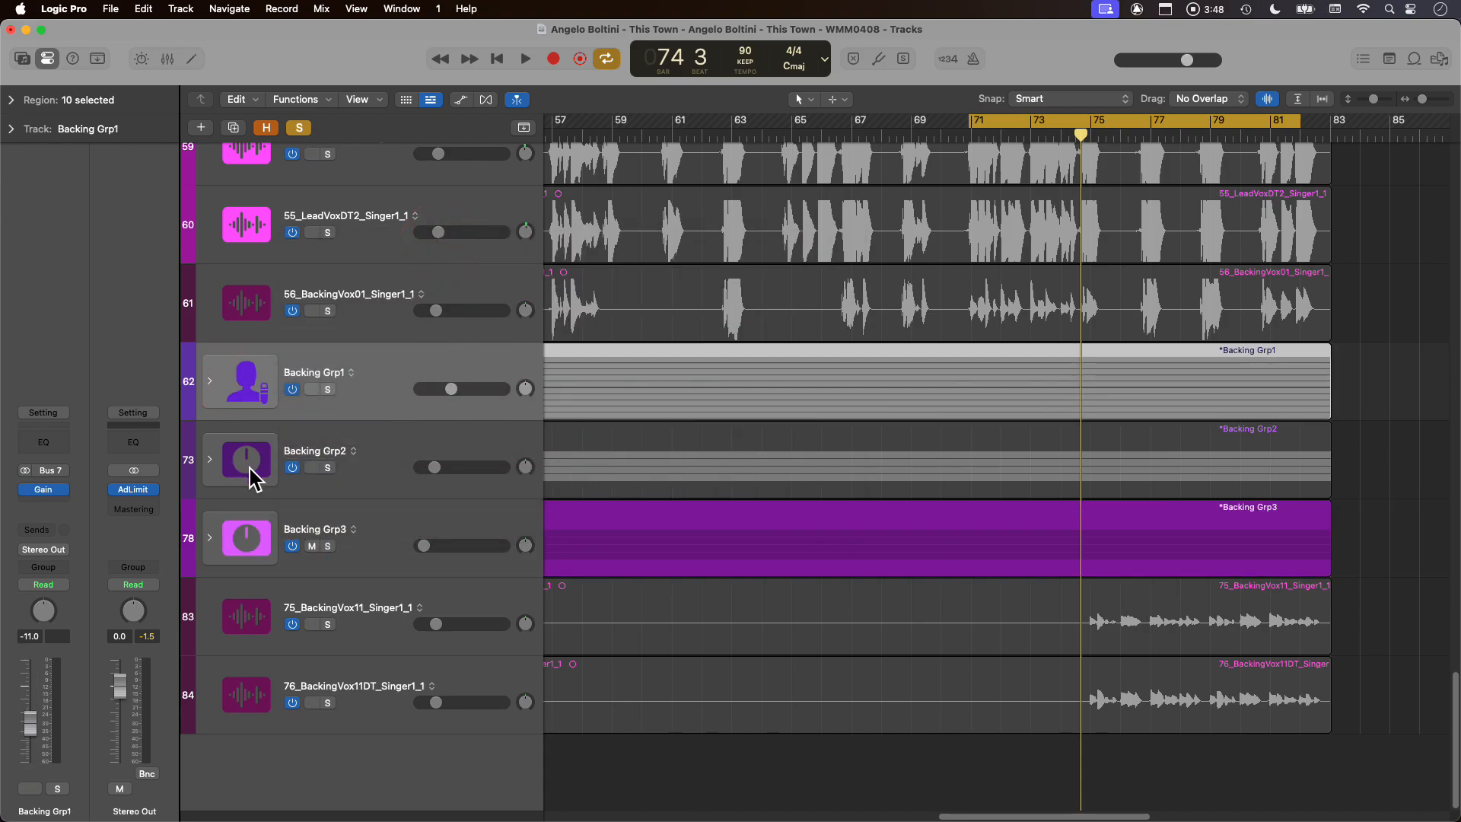
left_click(255, 479)
left_click(442, 329)
- Give Backing Grp3 the single-singer icon, and Backing Grp1 and Backing Grp2 the group-of-singers icon
left_click(251, 537)
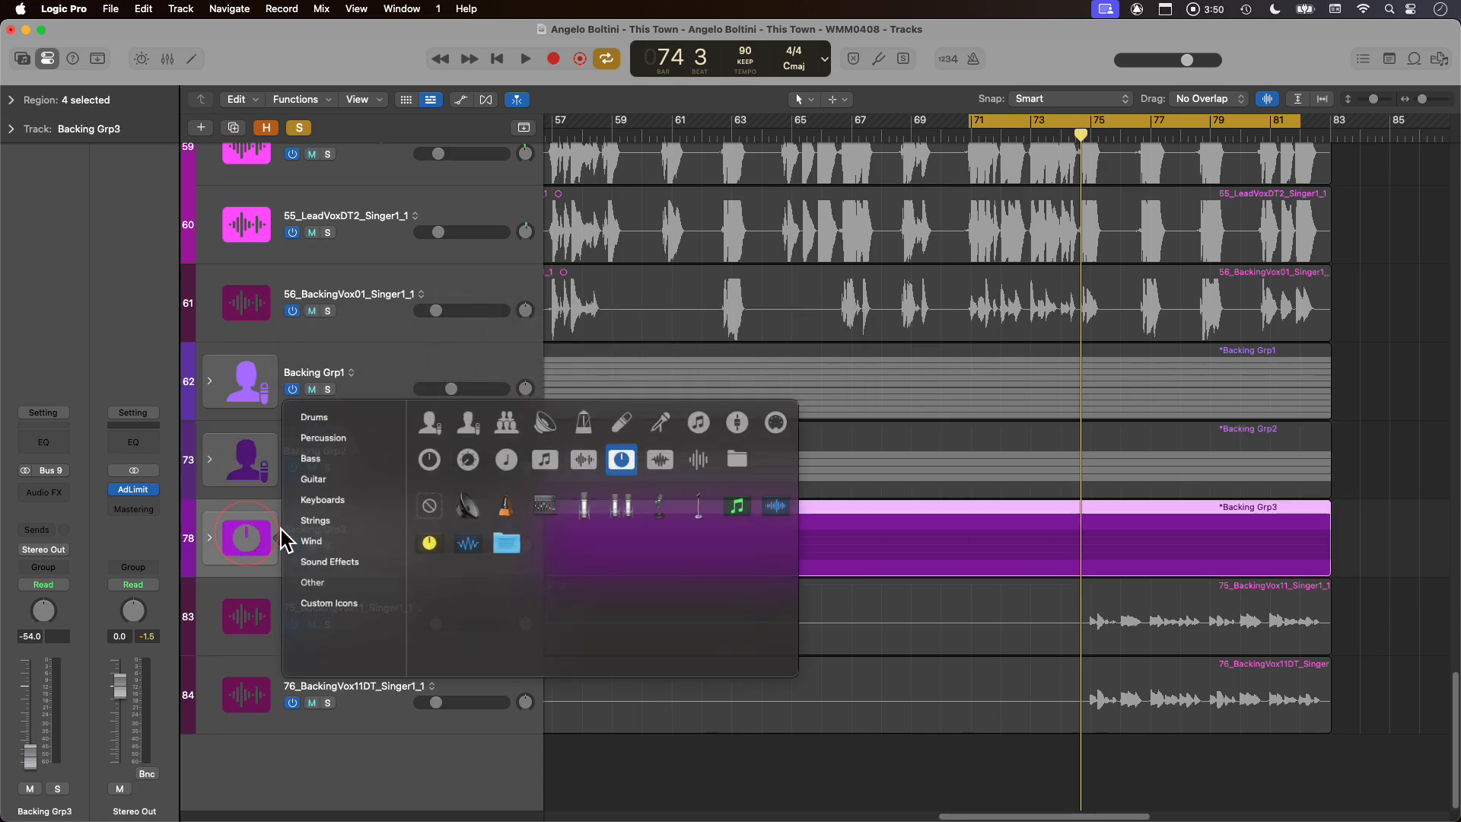
left_click(468, 422)
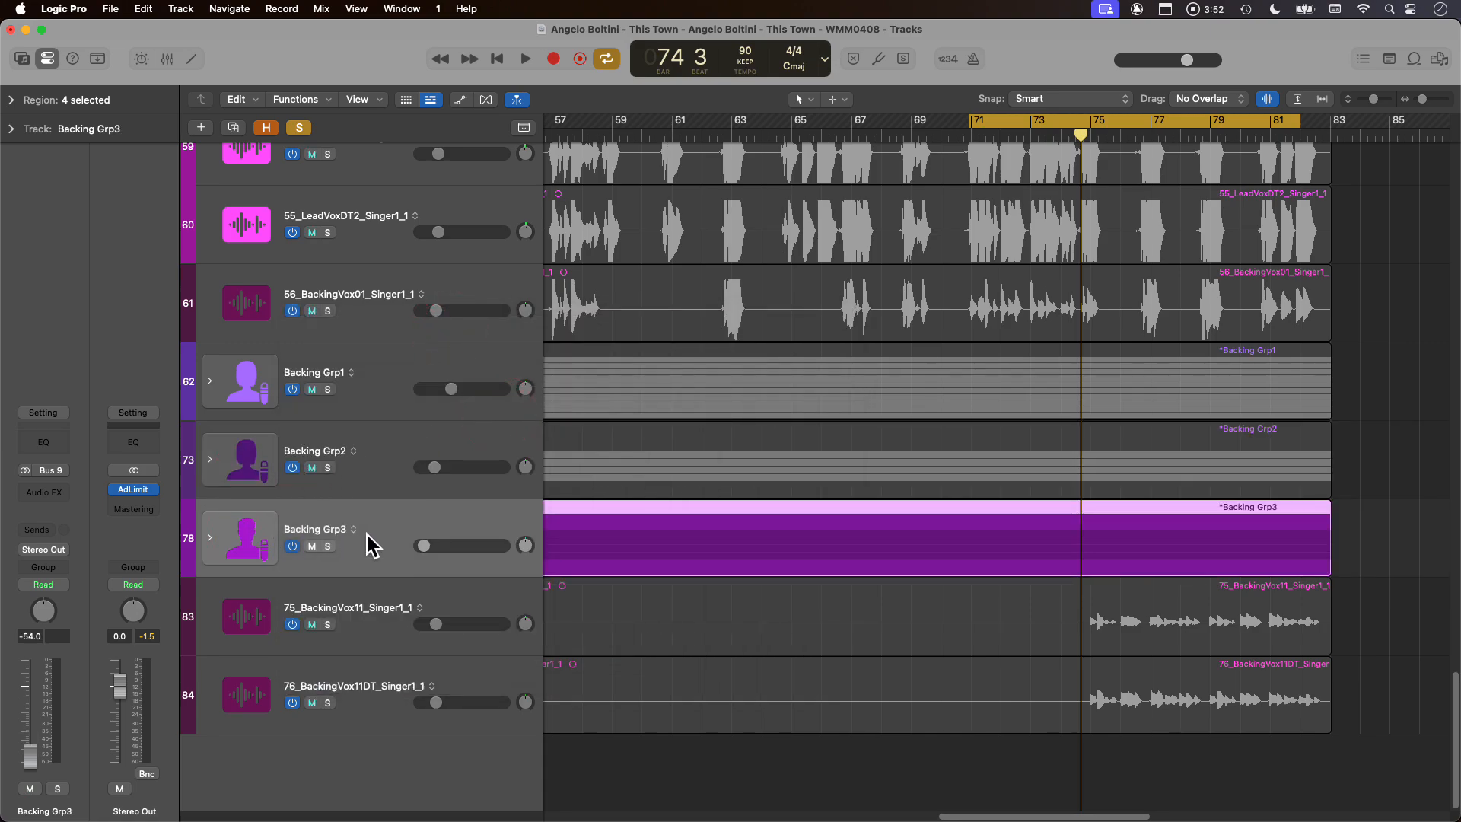
left_click(258, 399)
left_click(523, 254)
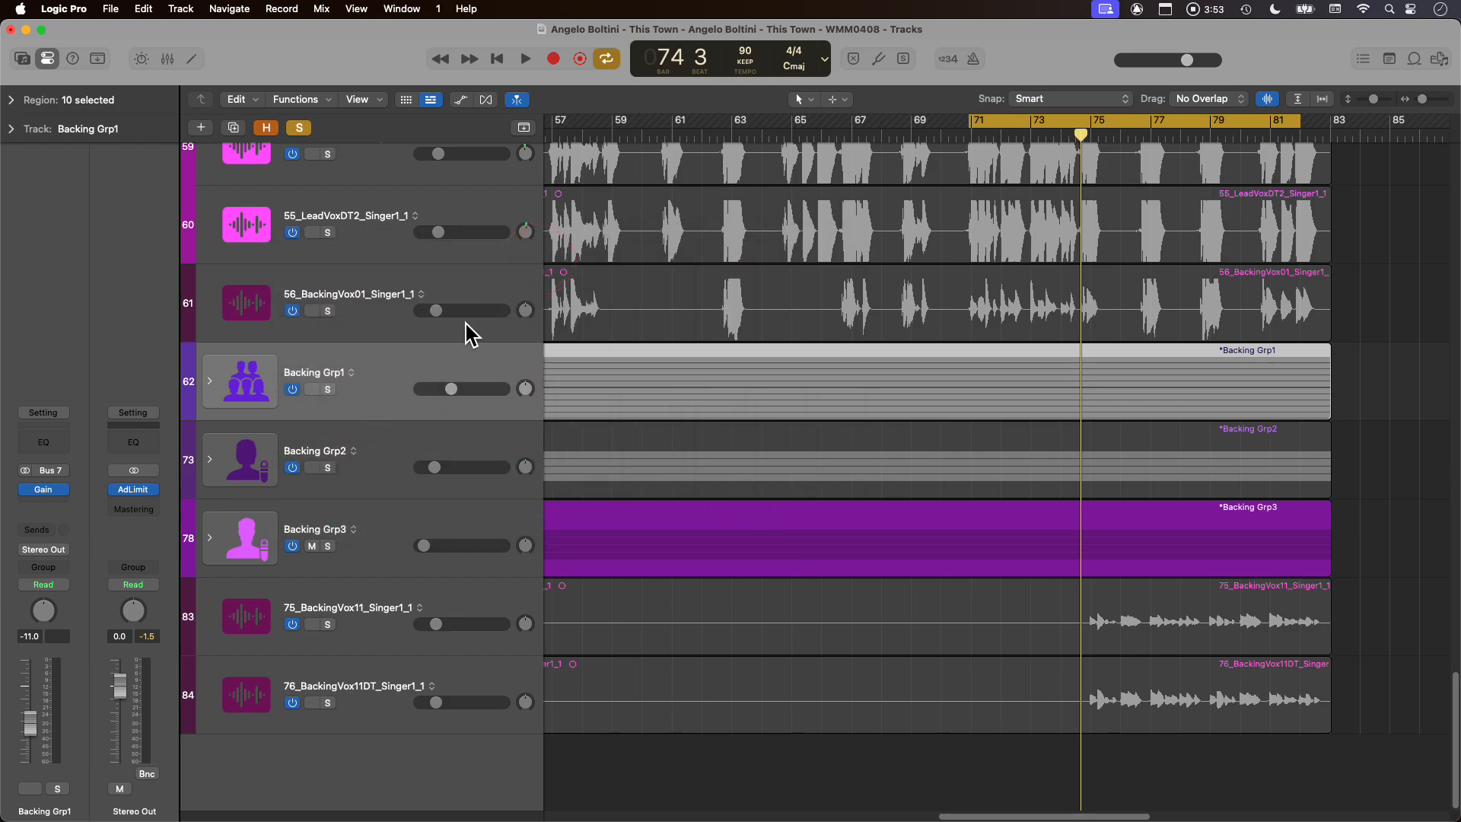
left_click(239, 459)
left_click(571, 333)
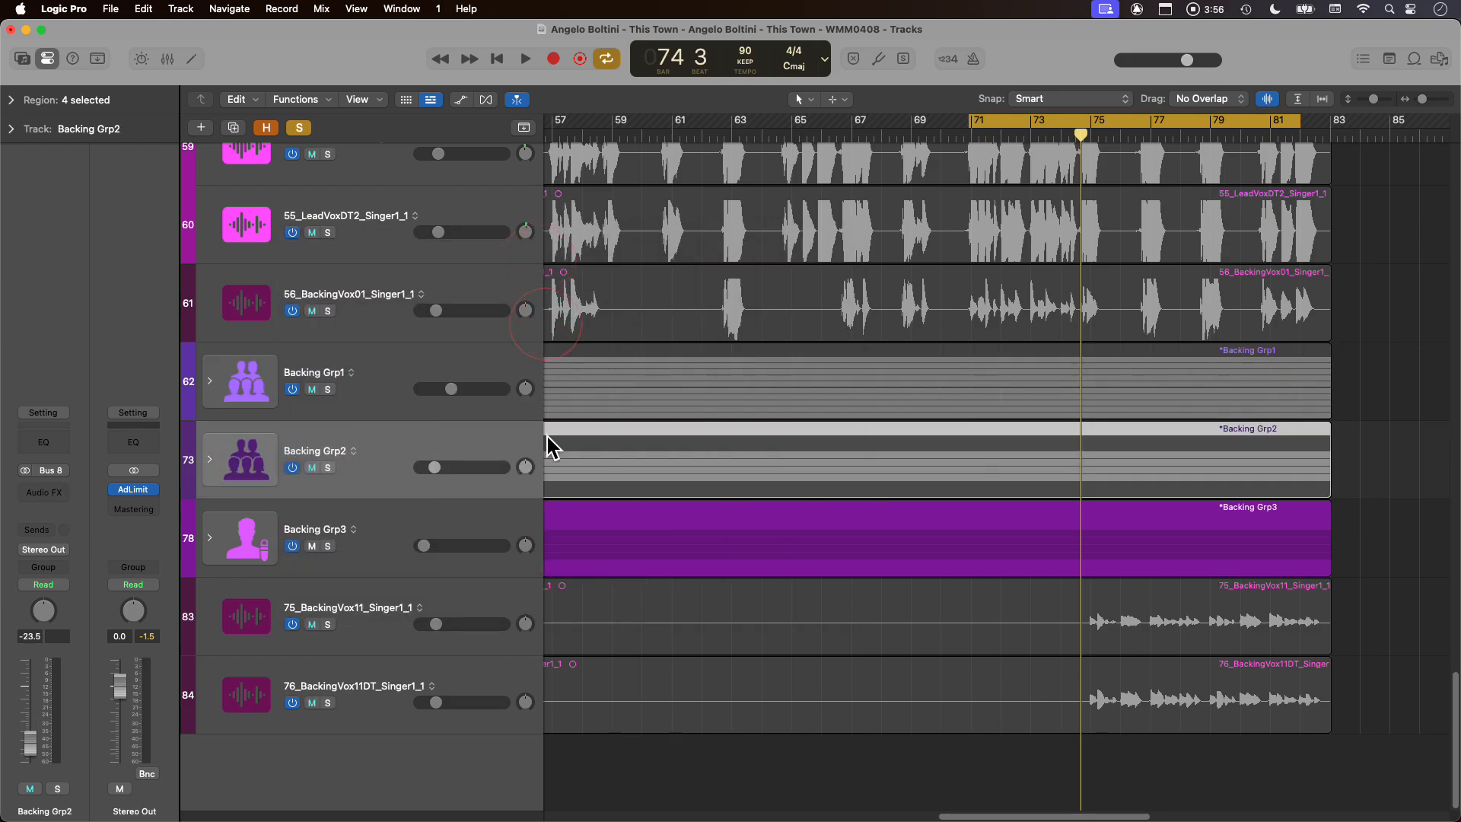
left_click(255, 539)
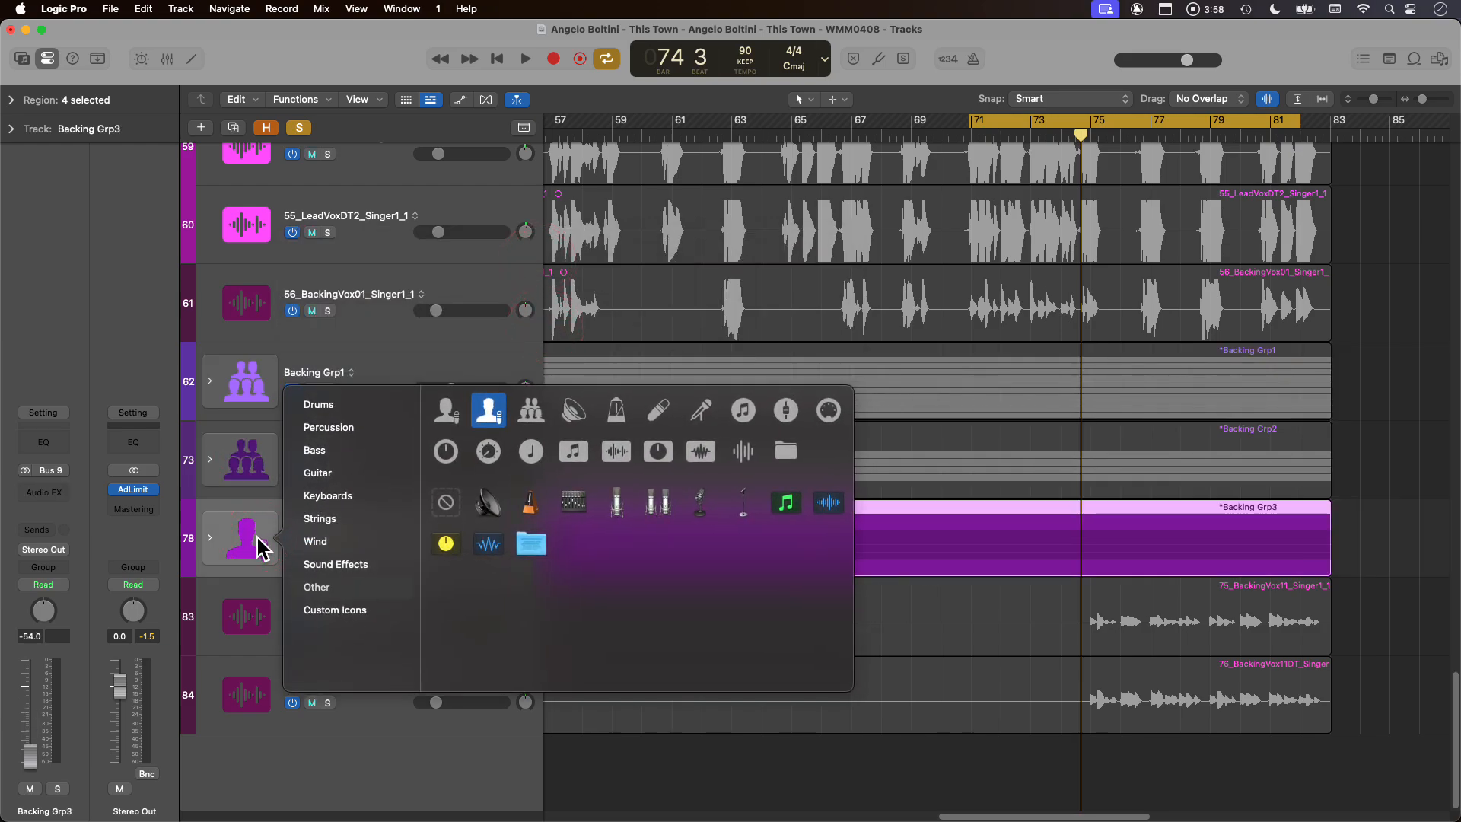
left_click(490, 411)
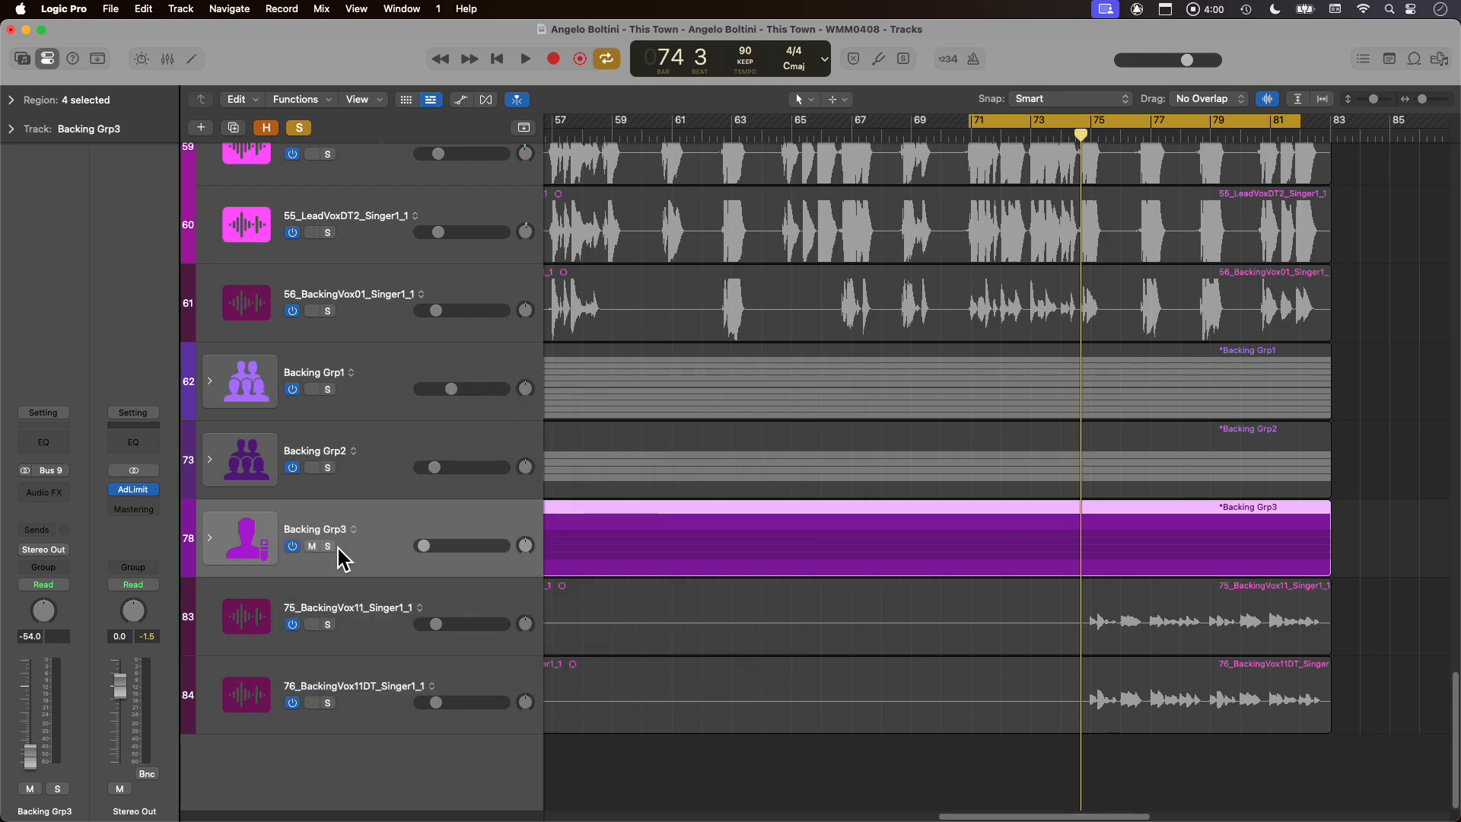
left_click(400, 385)
left_click(372, 447)
left_click(387, 374)
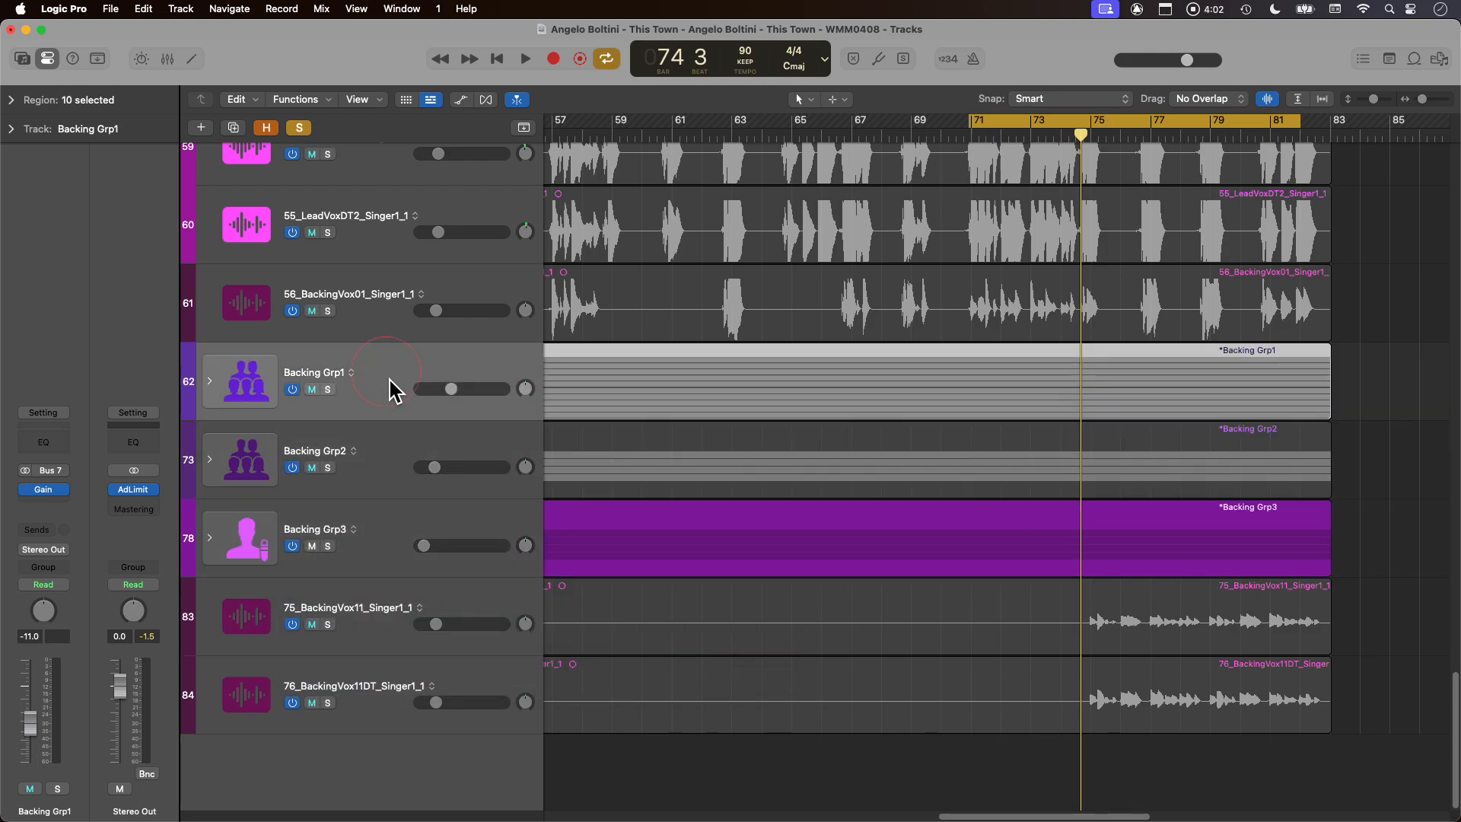
- Select Backing Grp3, solo Backing Grp1 and Backing Grp2, and play the three backing groups together
left_click(402, 546)
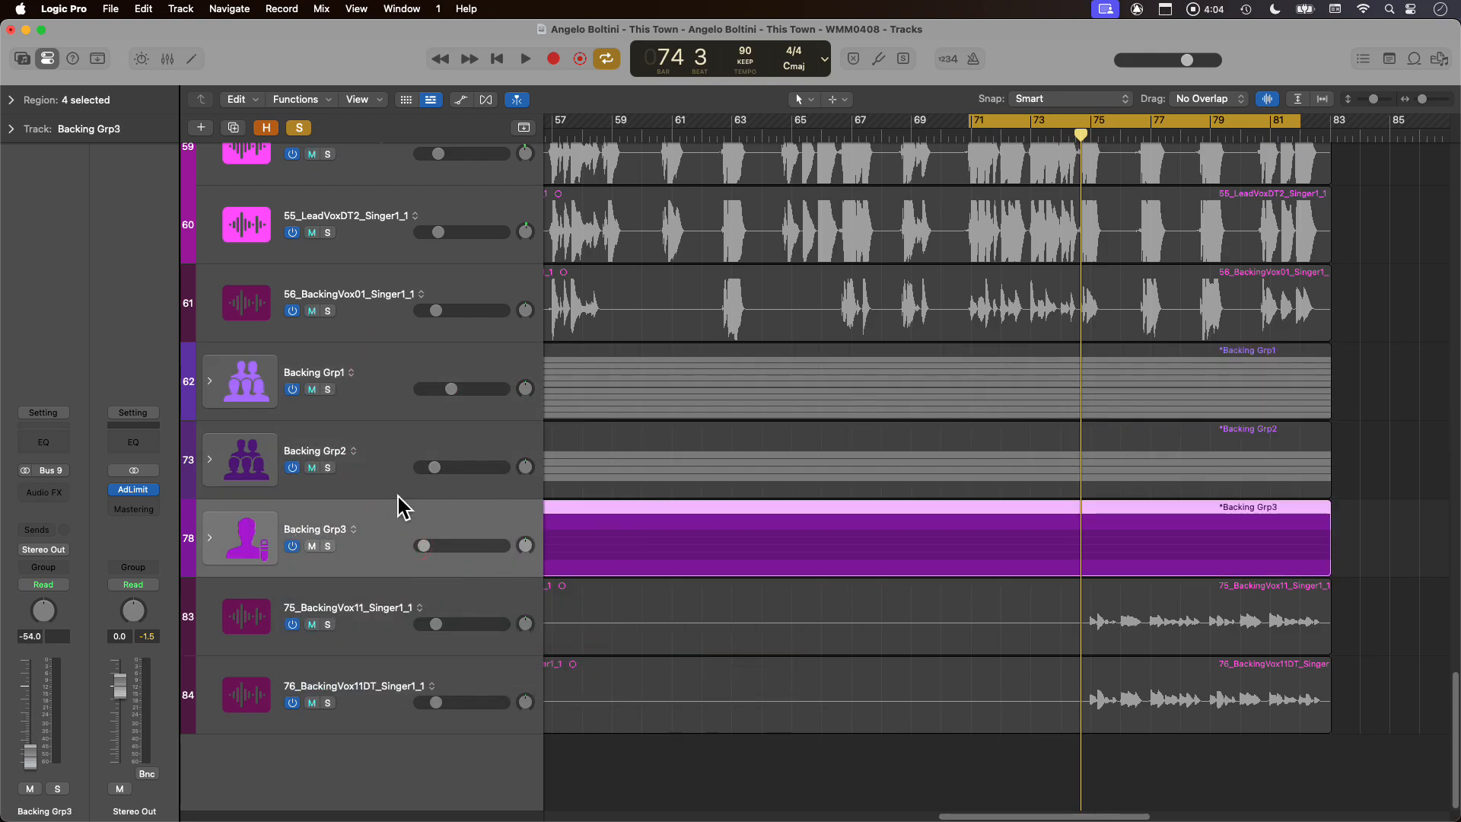
key("space")
key("space")
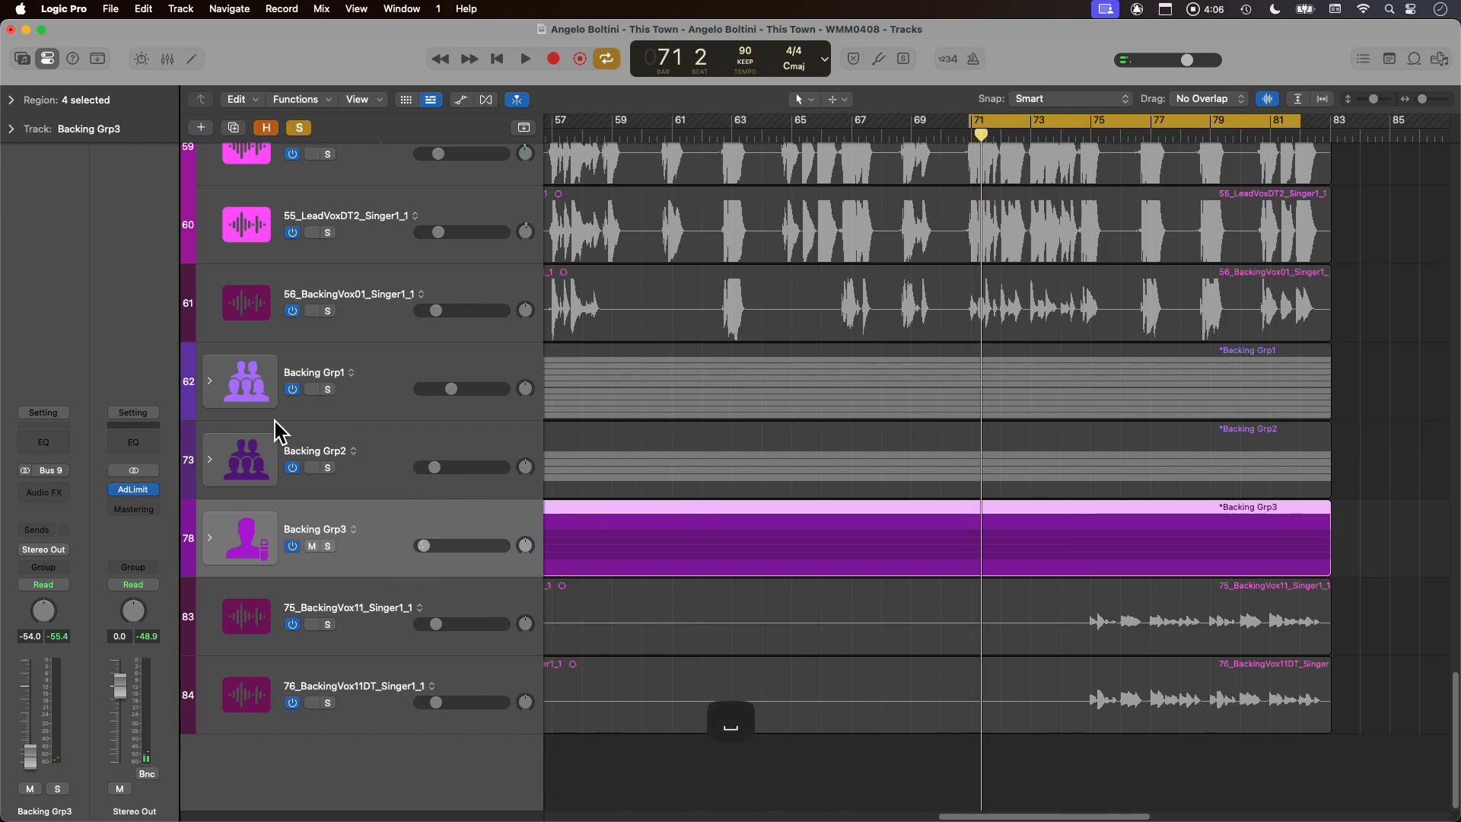
left_click(327, 390)
left_click(328, 467)
key("space")
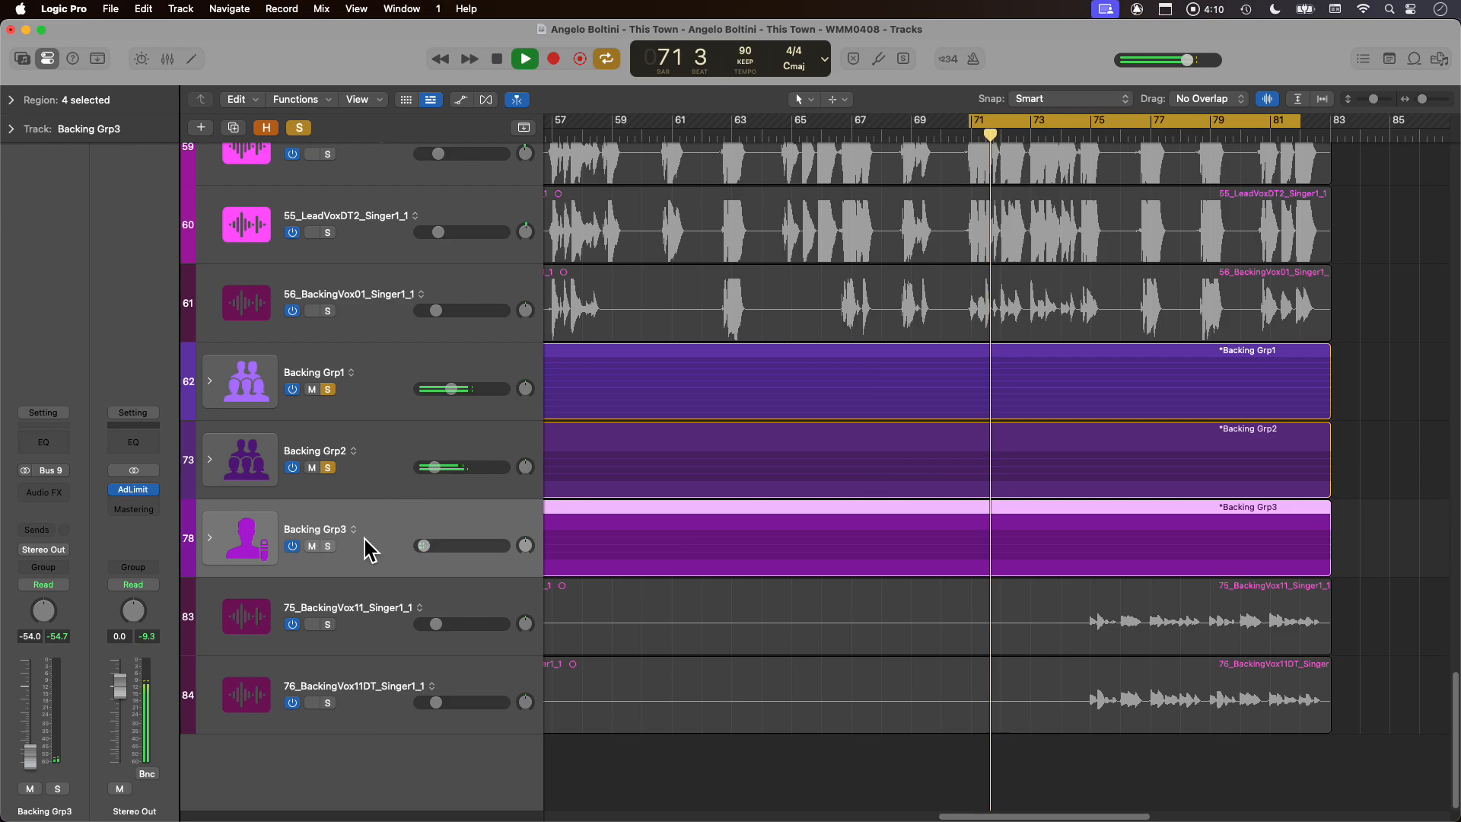
- Raise Backing Grp3 to -16.0 dB and play the backing groups soloed together with the three lead vocal tracks from bar 71
left_click_drag(425, 546, 471, 546)
left_click(327, 547)
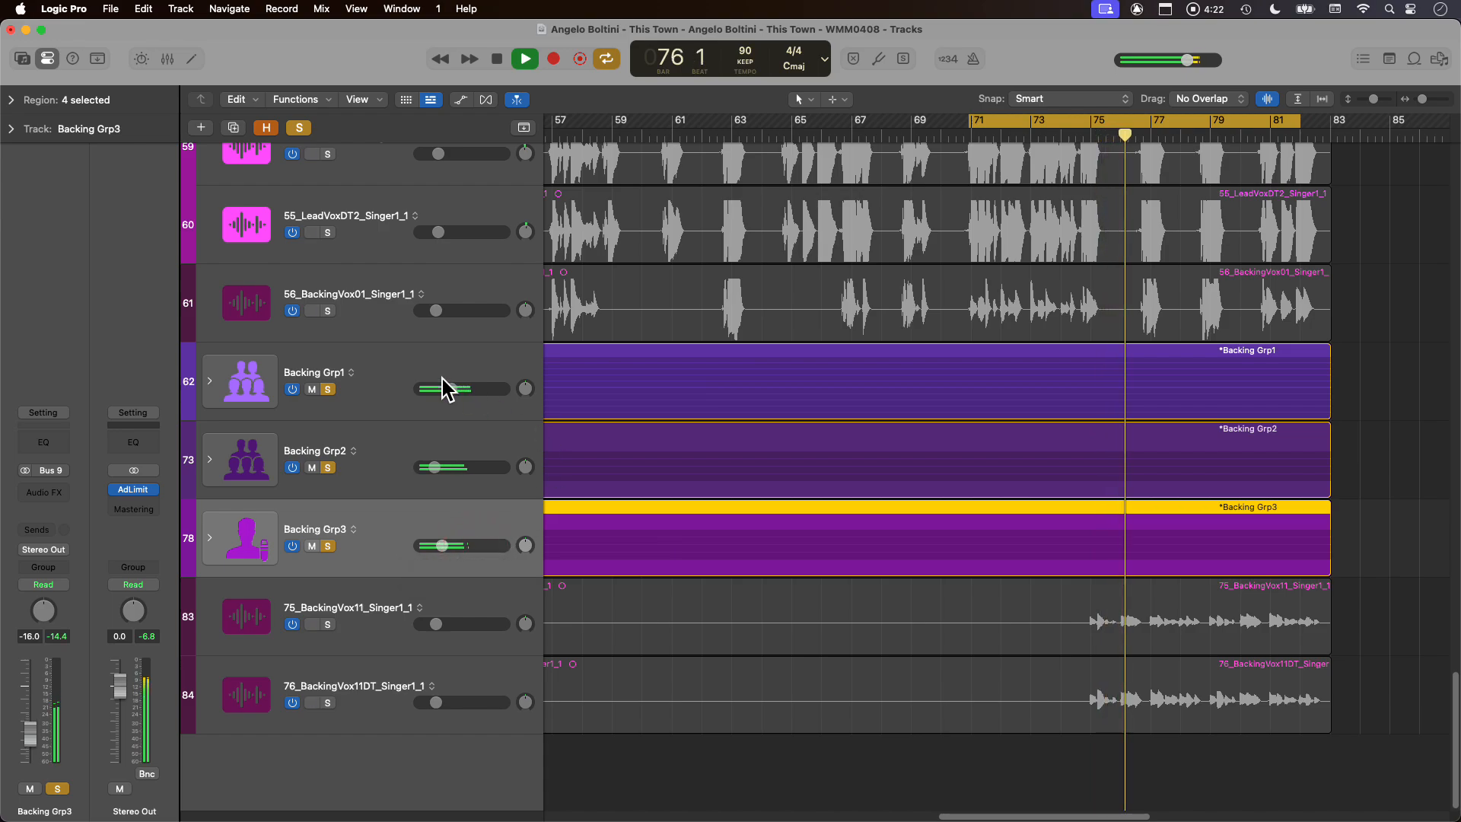
scroll(444, 313, "up", 3)
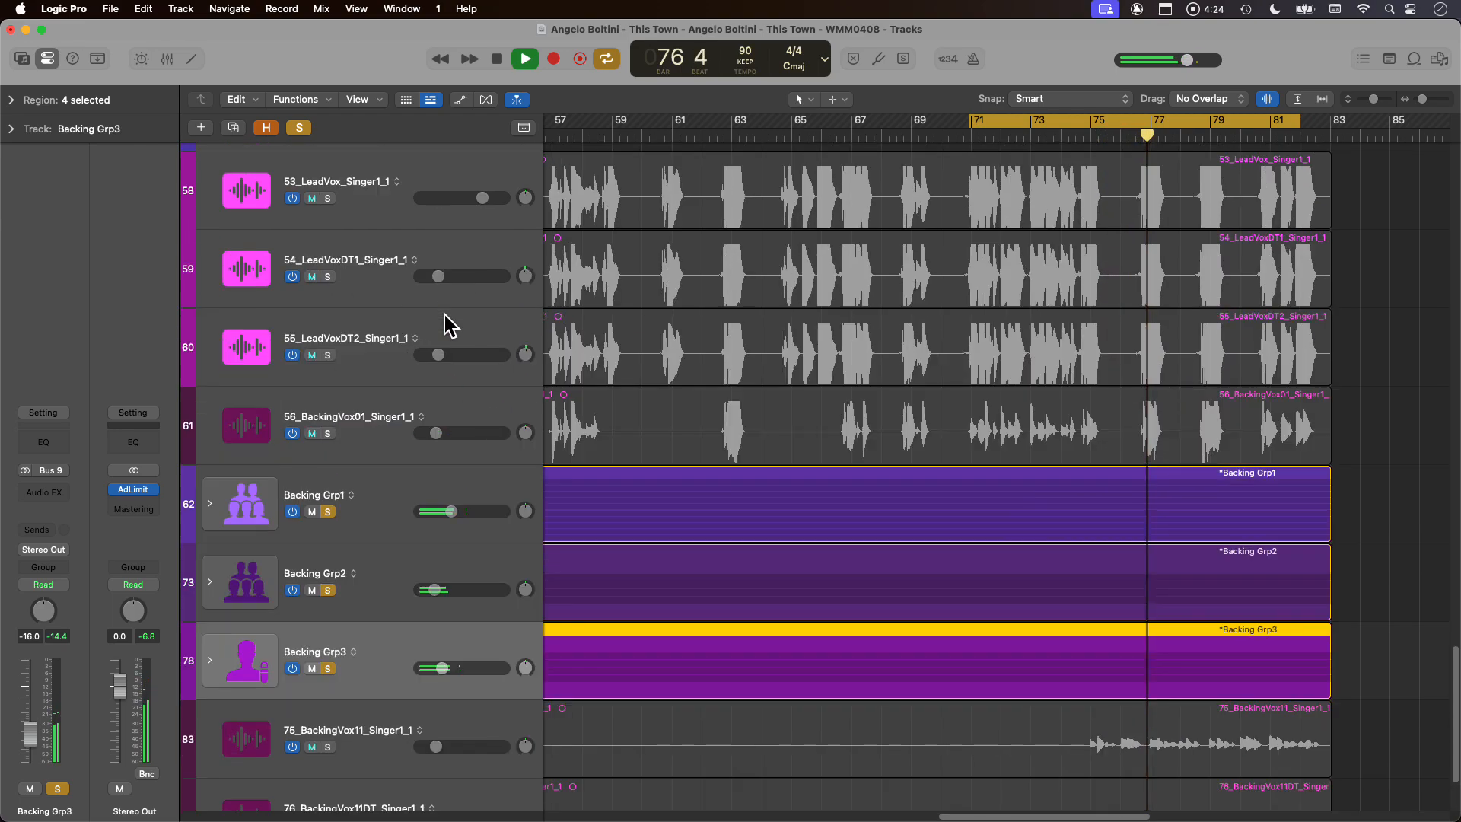
left_click_drag(327, 198, 326, 354)
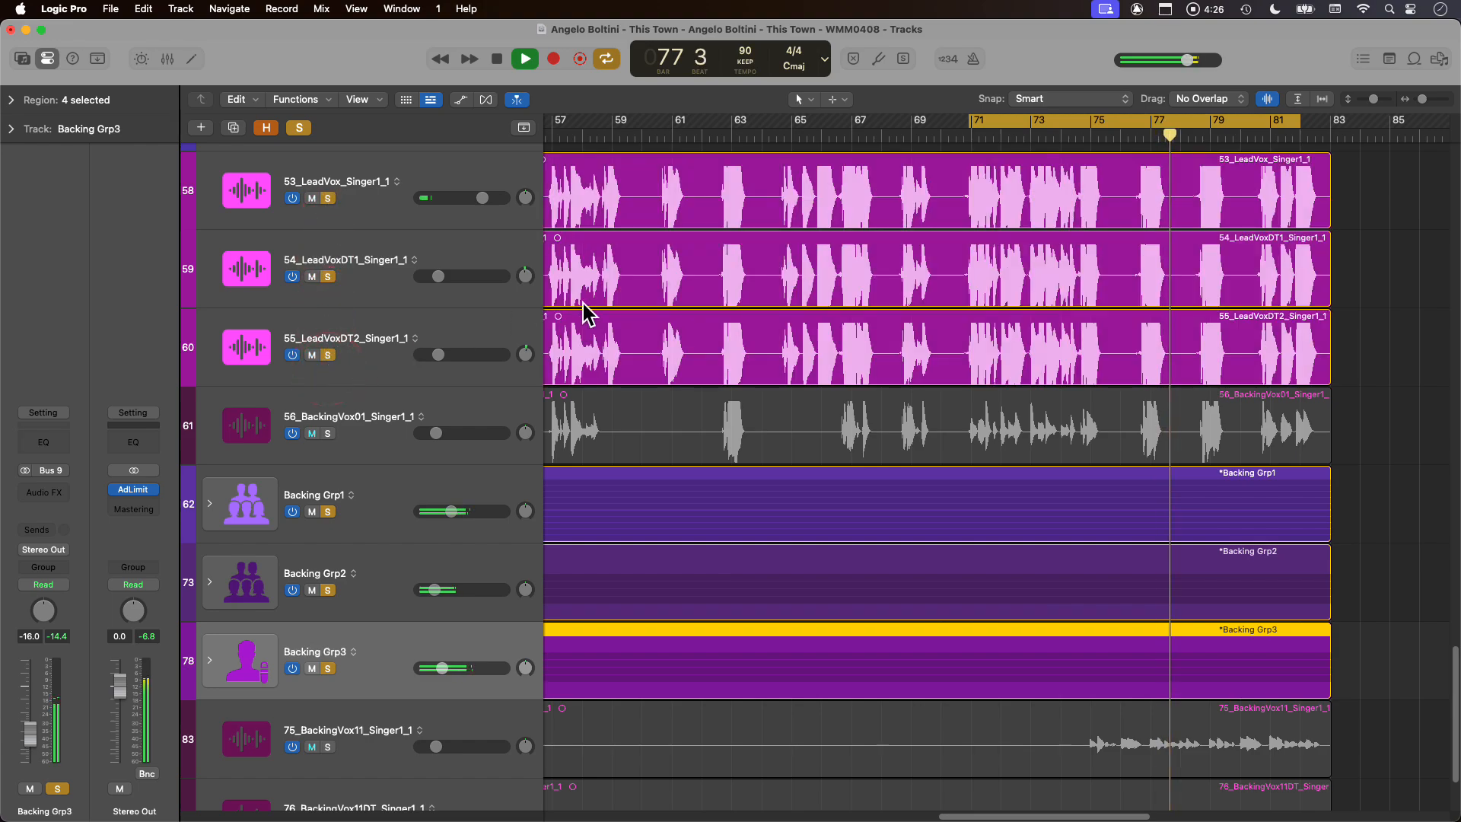
scroll(759, 422, "up", 1)
key("space")
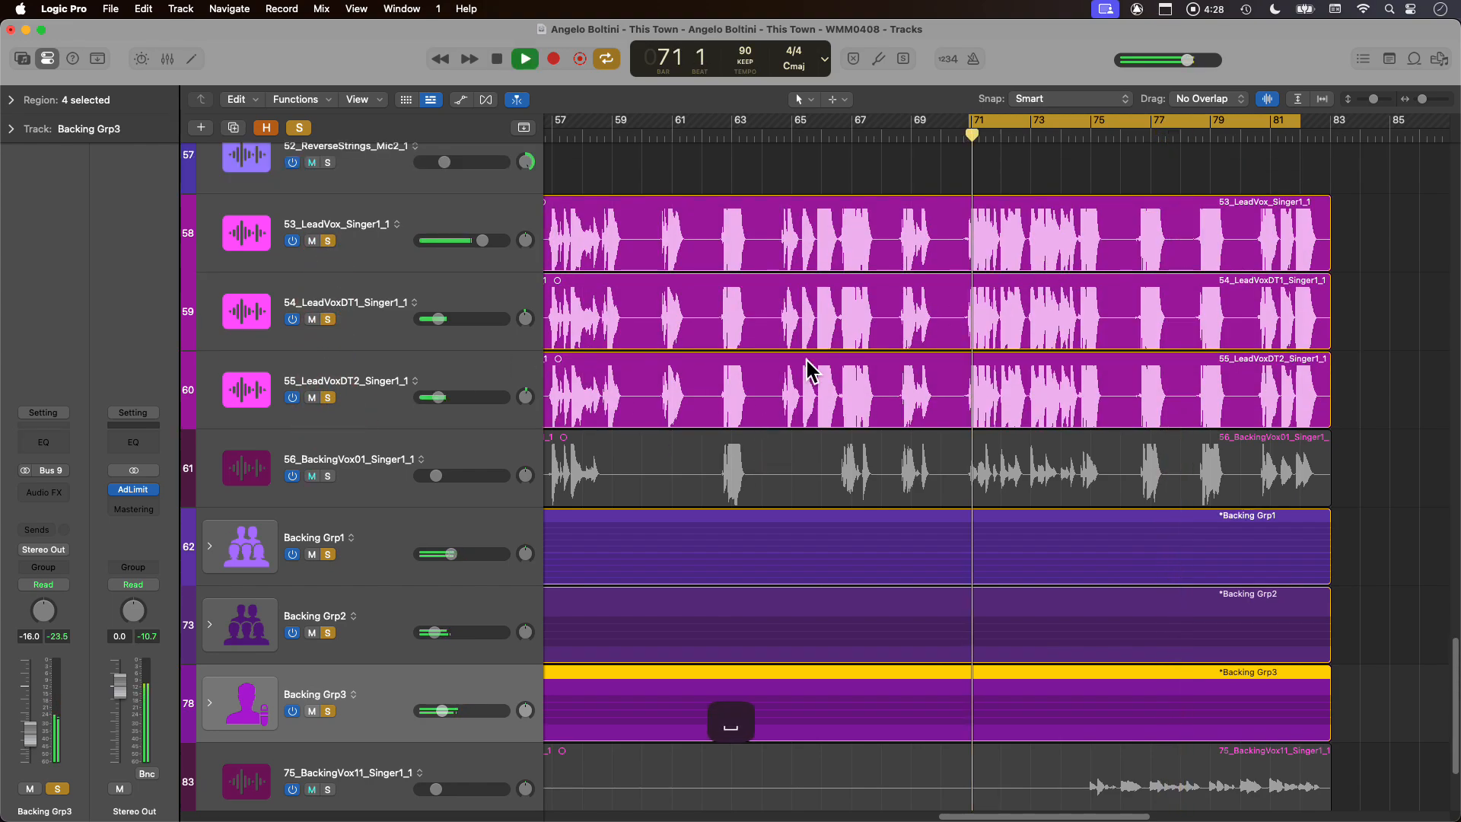
- Balance the three backing groups together against the lead vocals, setting them to -10.0, -22.5 and -15.0 dB
scroll(413, 517, "down", 1)
left_click(384, 514, "shift")
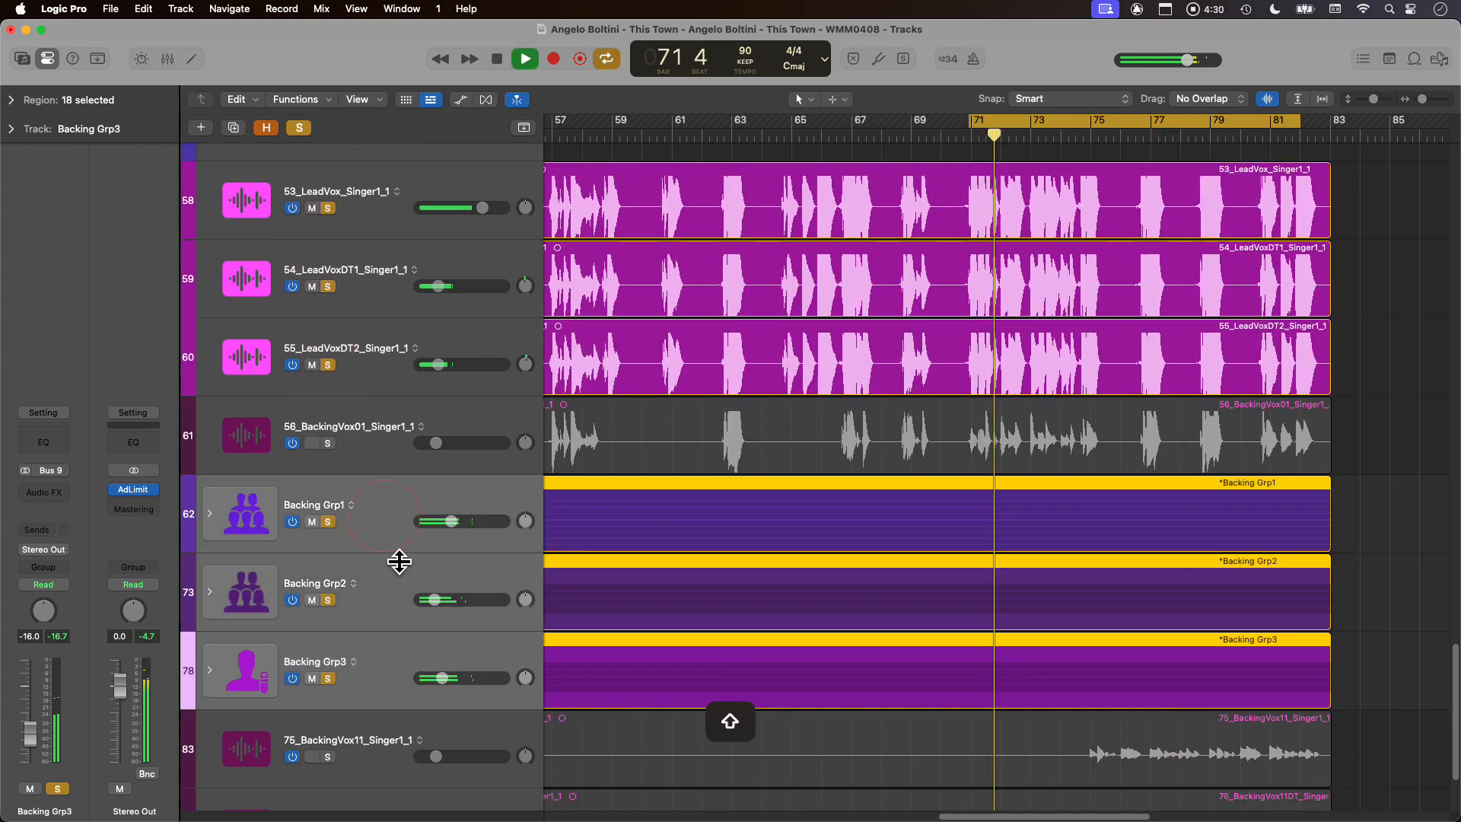
key("x")
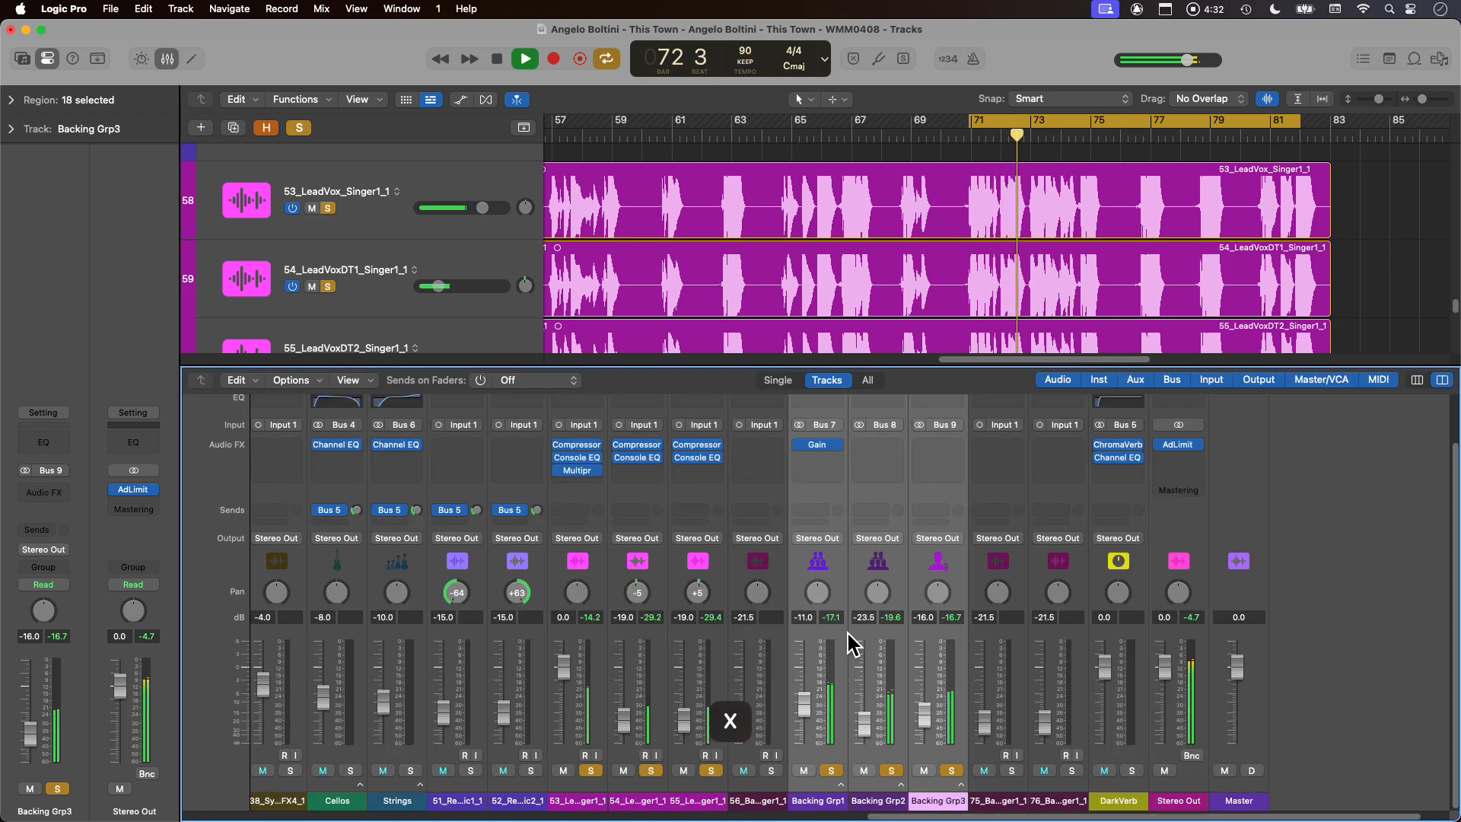
left_click_drag(799, 696, 803, 707)
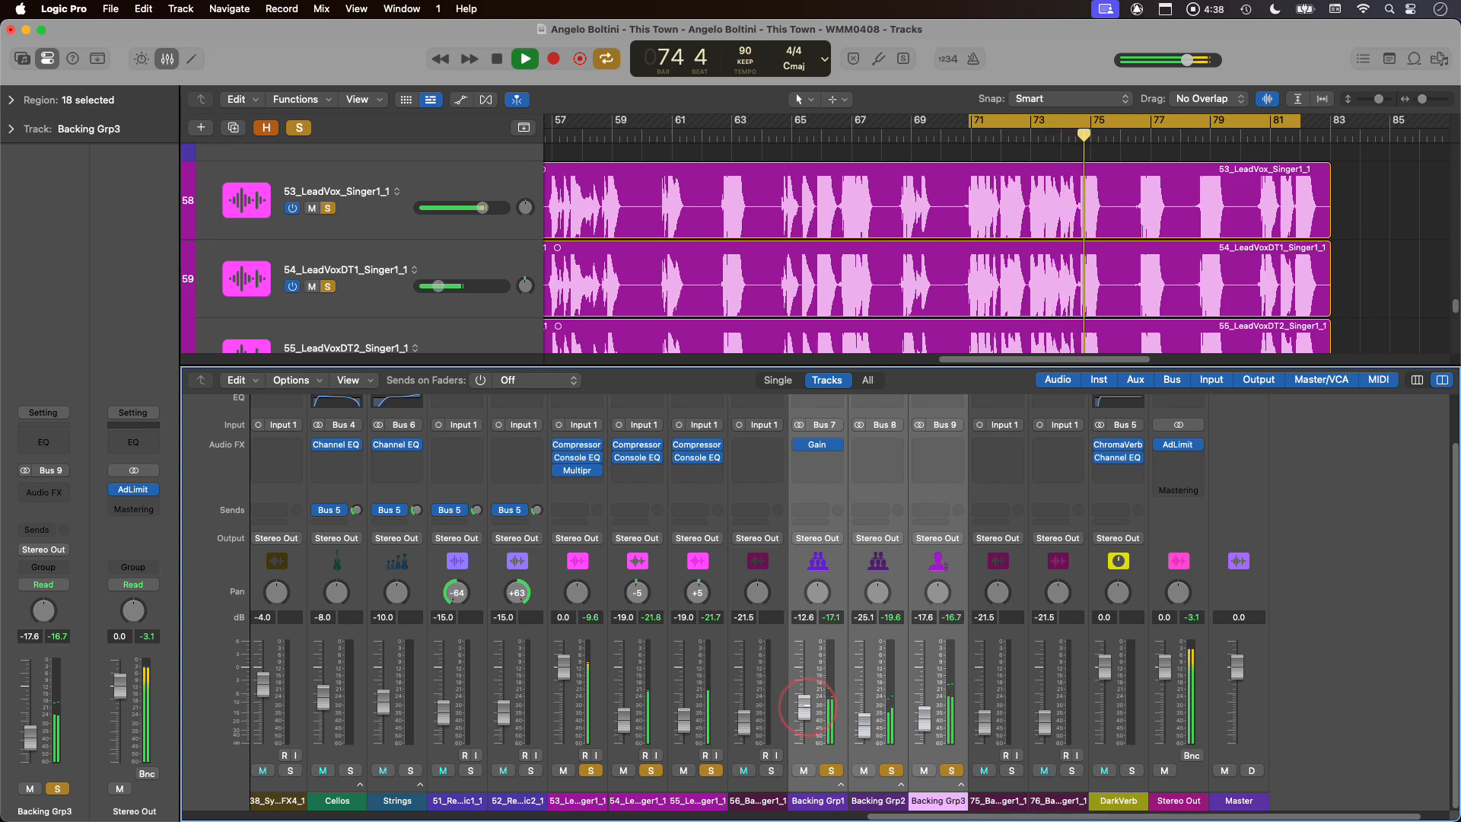
left_click_drag(802, 705, 805, 705)
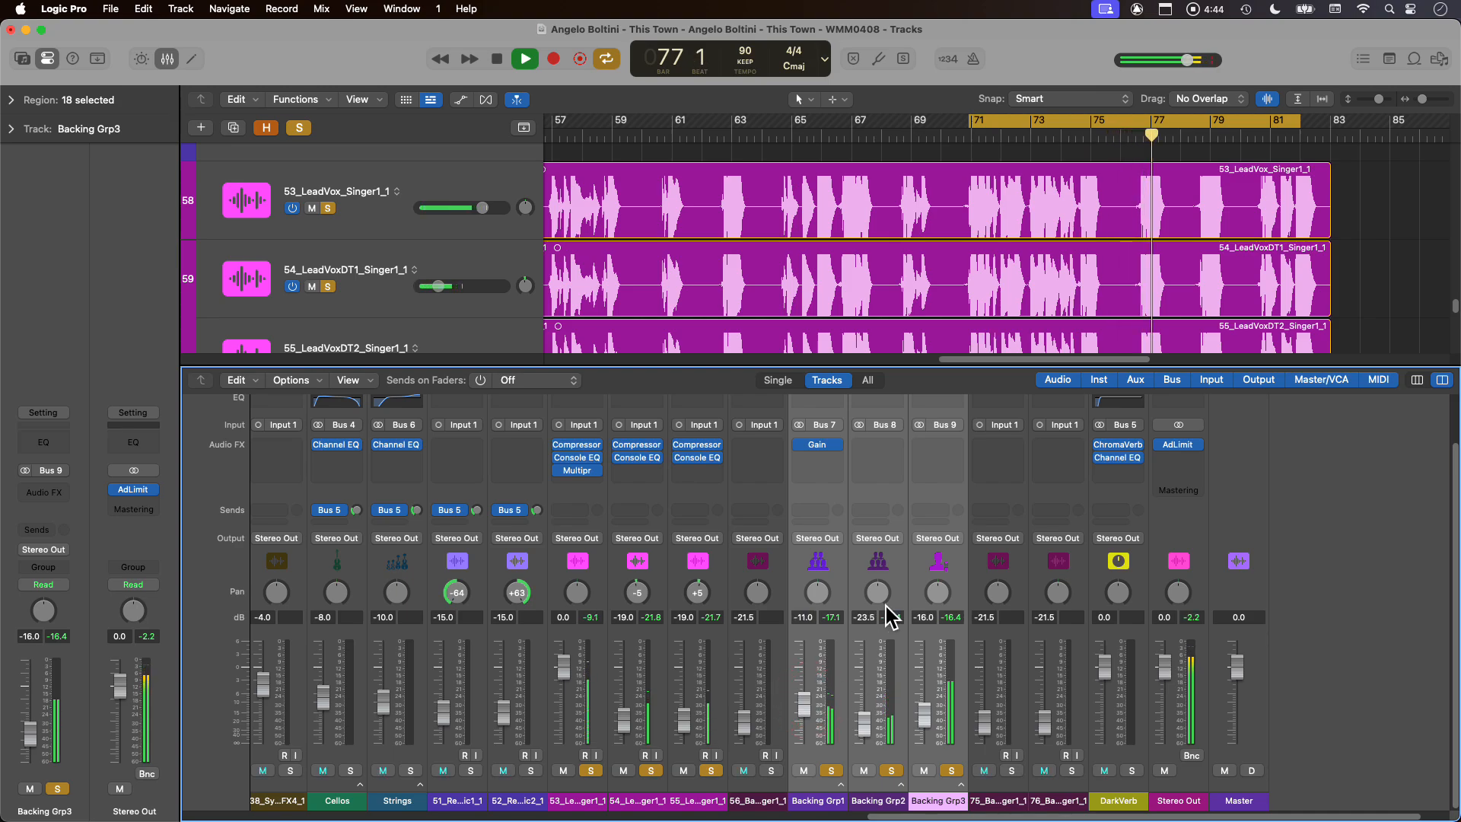
left_click_drag(804, 704, 804, 696)
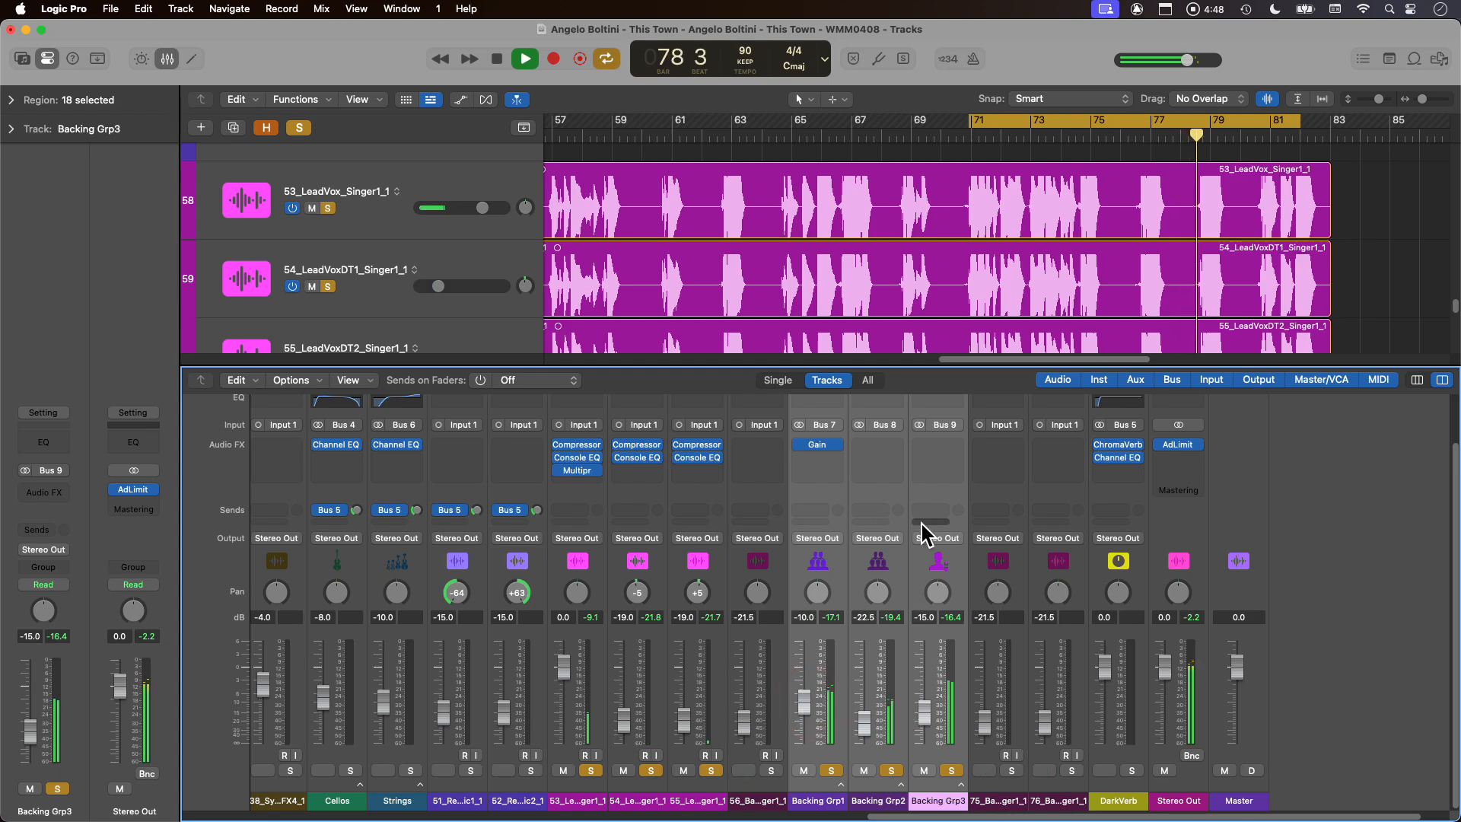
key("space")
left_click_drag(834, 365, 868, 581)
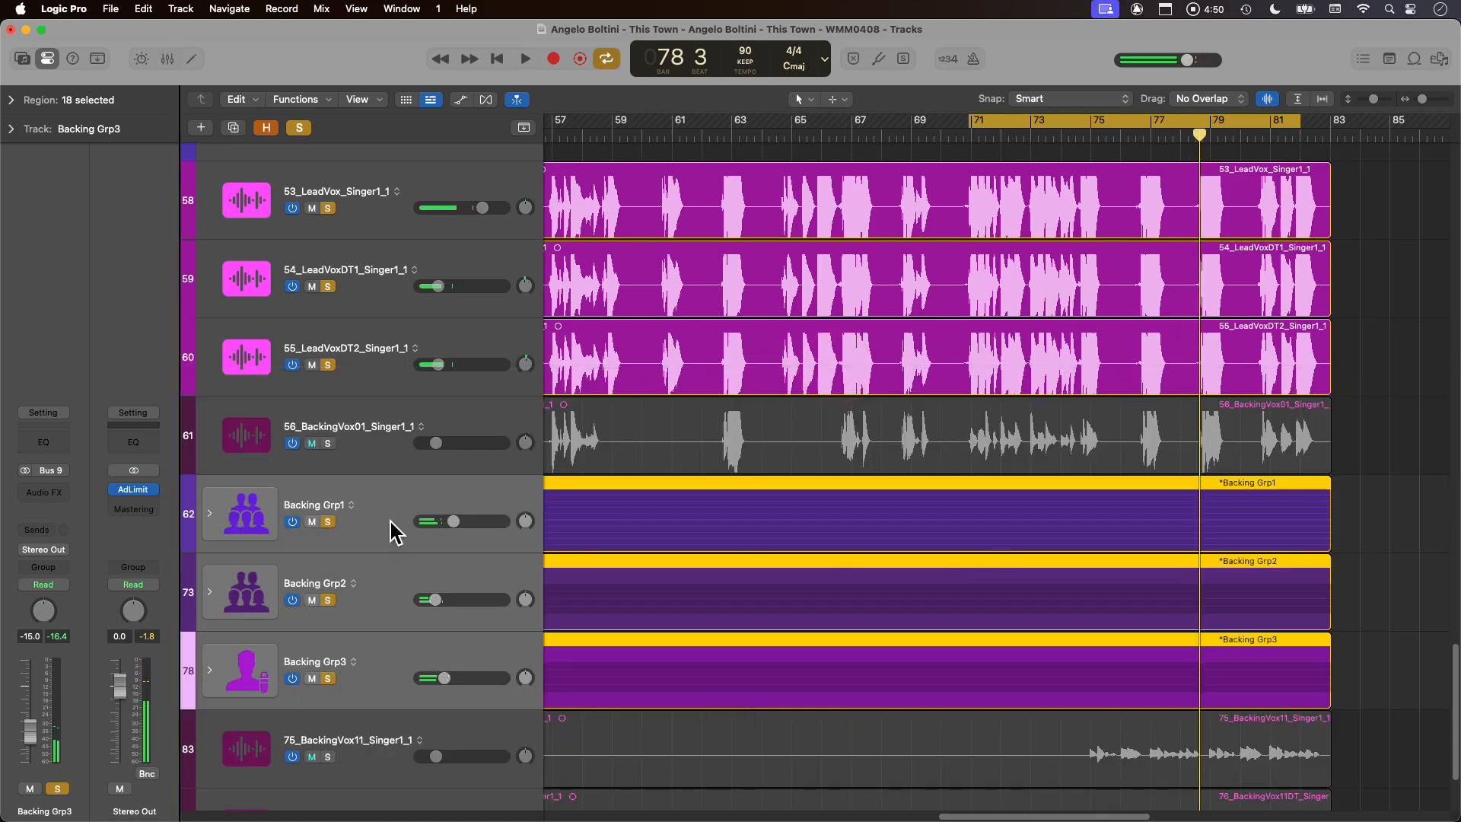
- Solo the 75_BackingVox11 and 76_BackingVox11DT tracks and audition them with the cycle range starting at bar 75
scroll(578, 562, "down", 3)
left_click(376, 620)
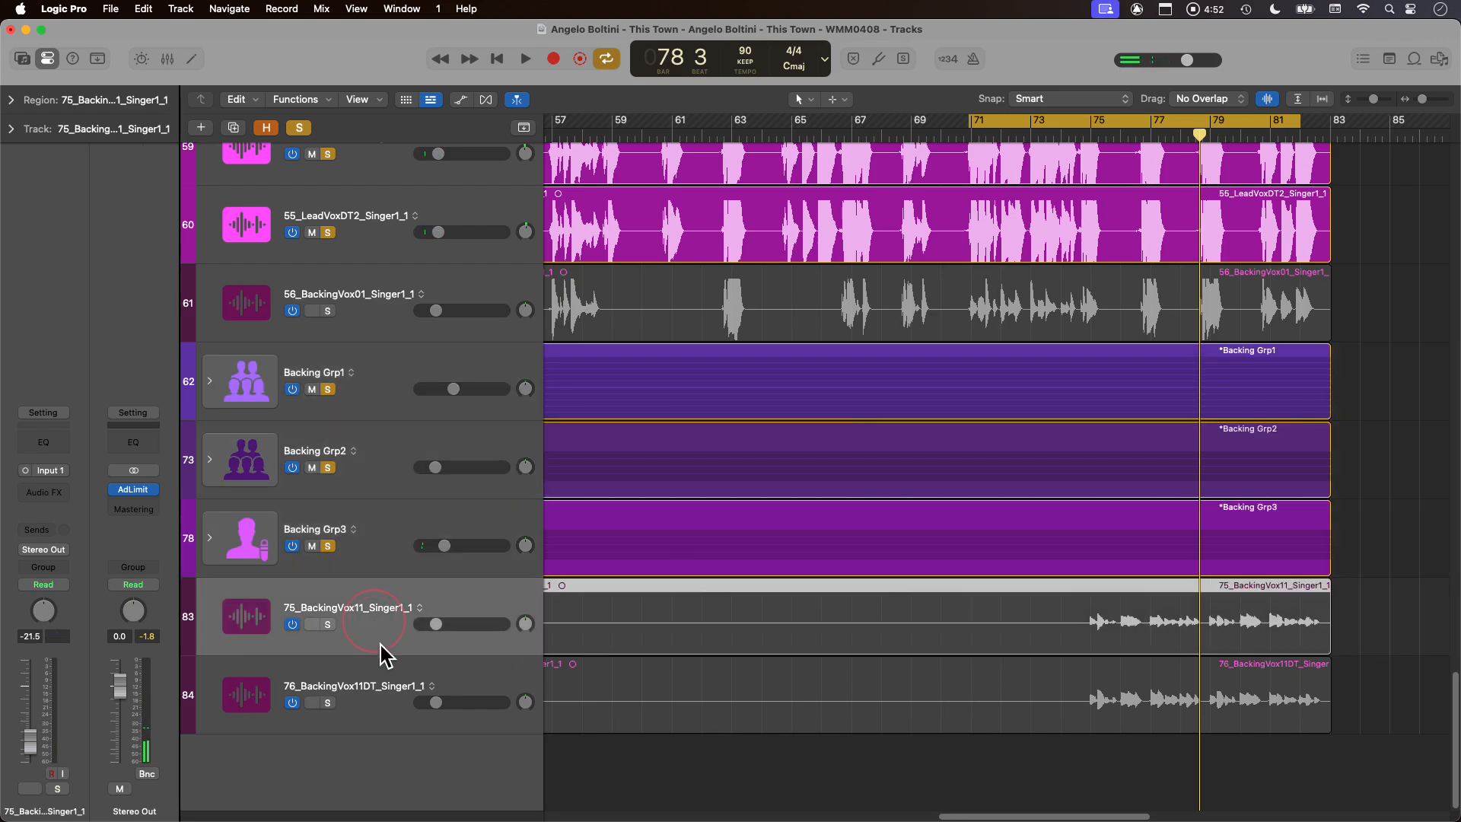
left_click(372, 711, "super")
key("s")
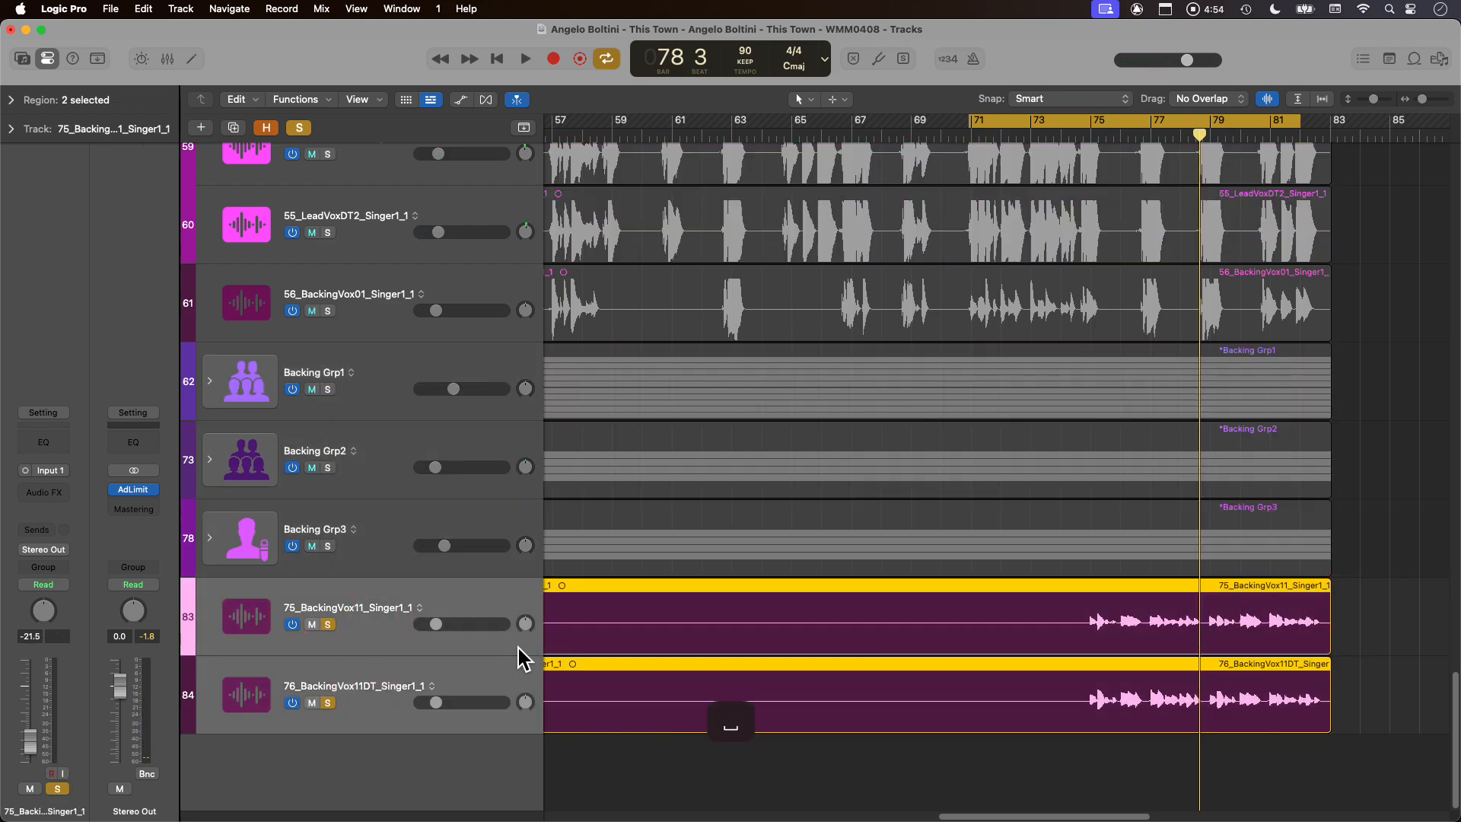
key("space")
left_click_drag(974, 126, 1092, 129)
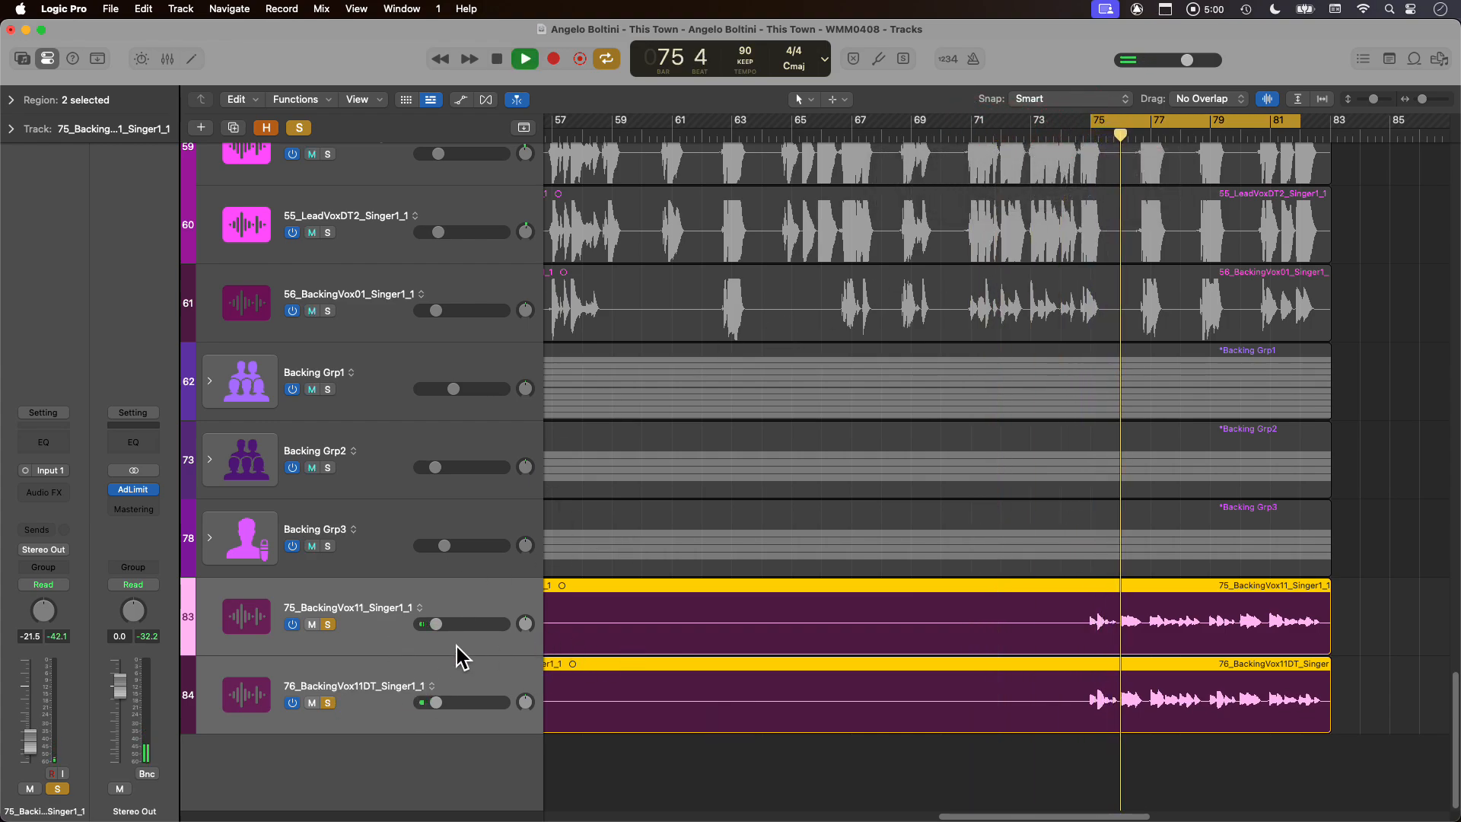
key("space")
left_click(387, 640)
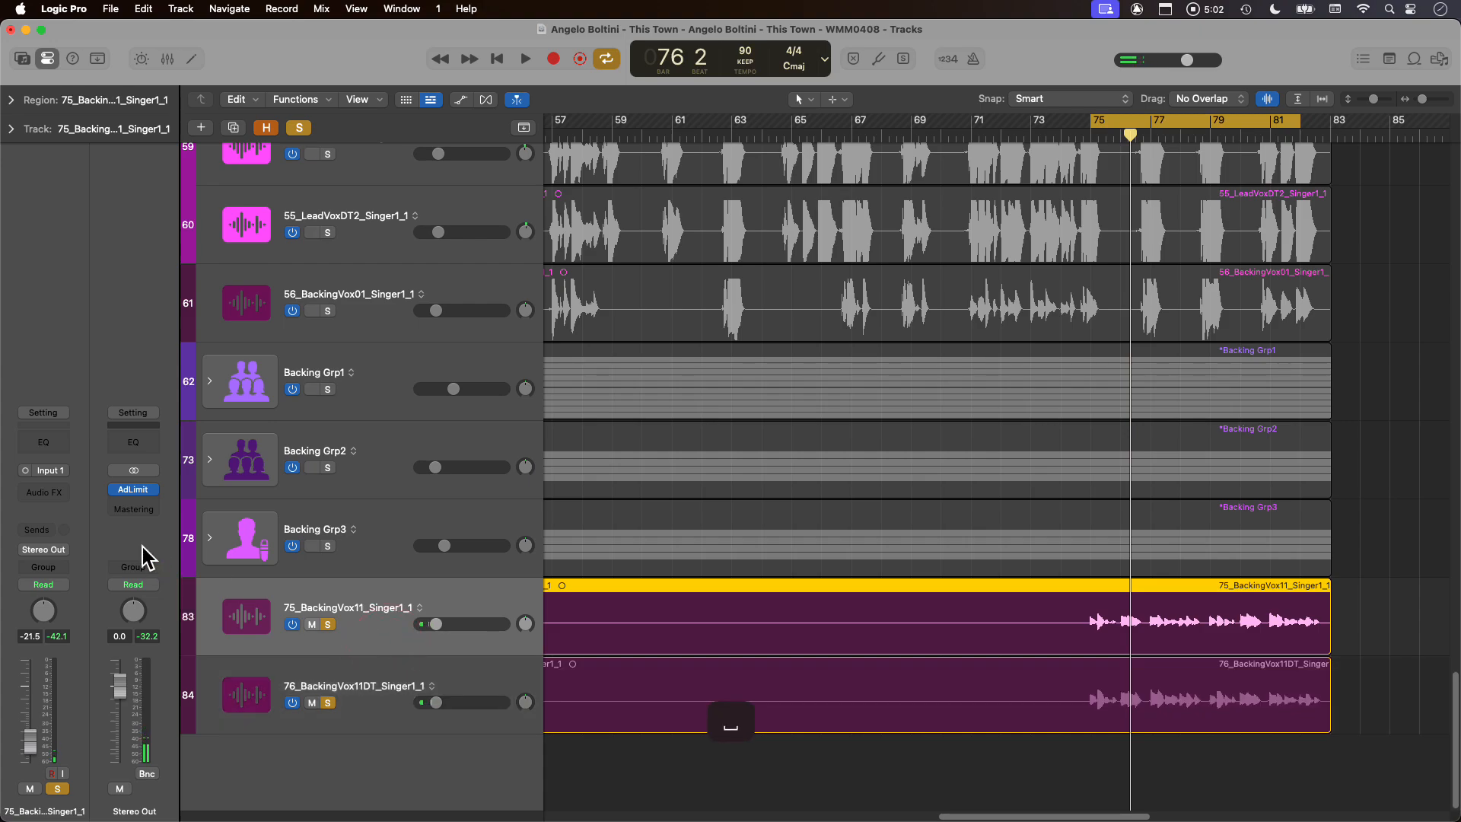
left_click(49, 491)
mouse_move(129, 455)
left_click(358, 494)
- Copy the Compressor and Console EQ from the Backing Grp3 subtracks onto 75_BackingVox11 and 76_BackingVox11DT
key("x")
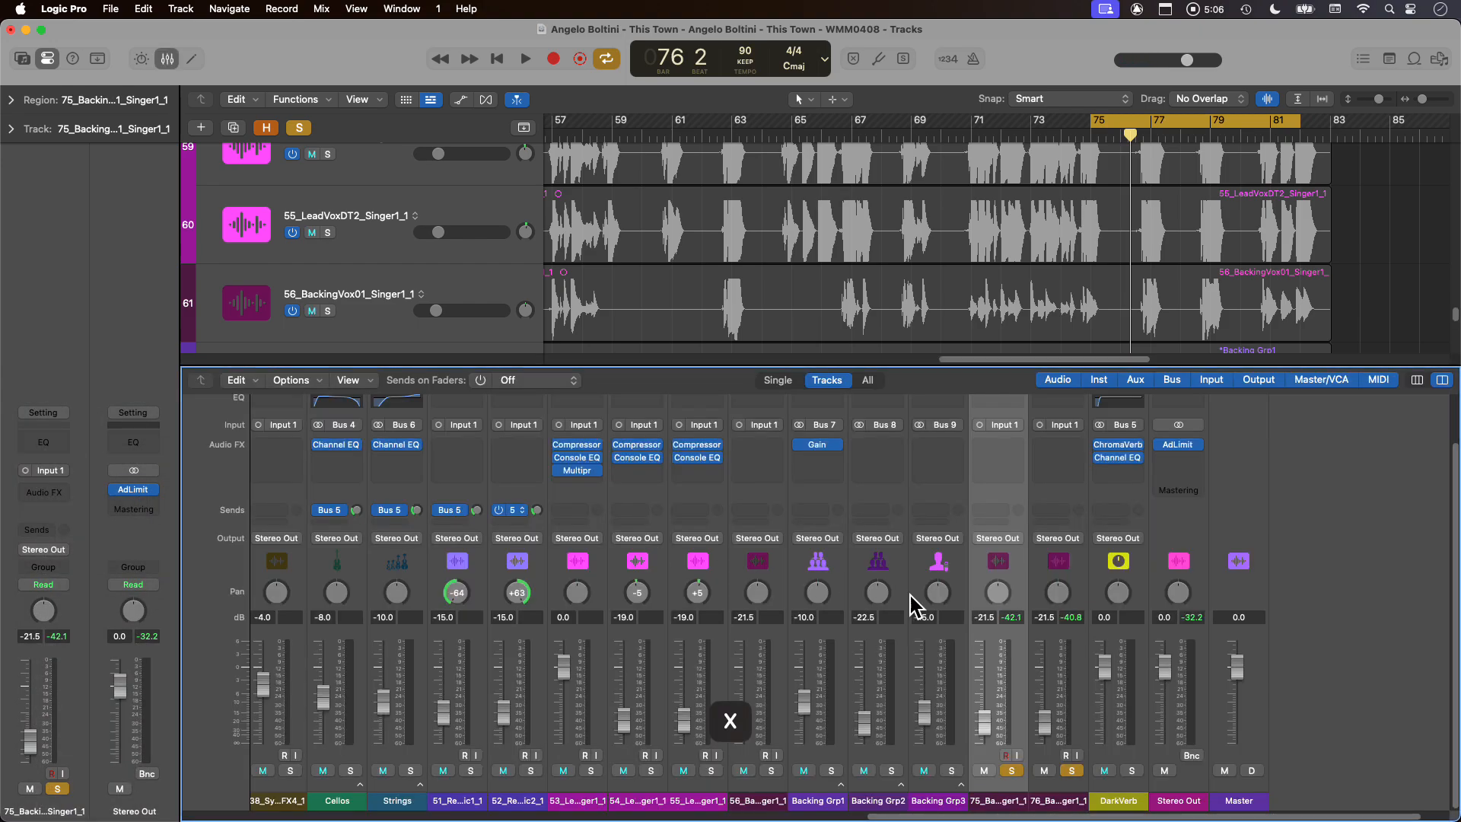
left_click(960, 783)
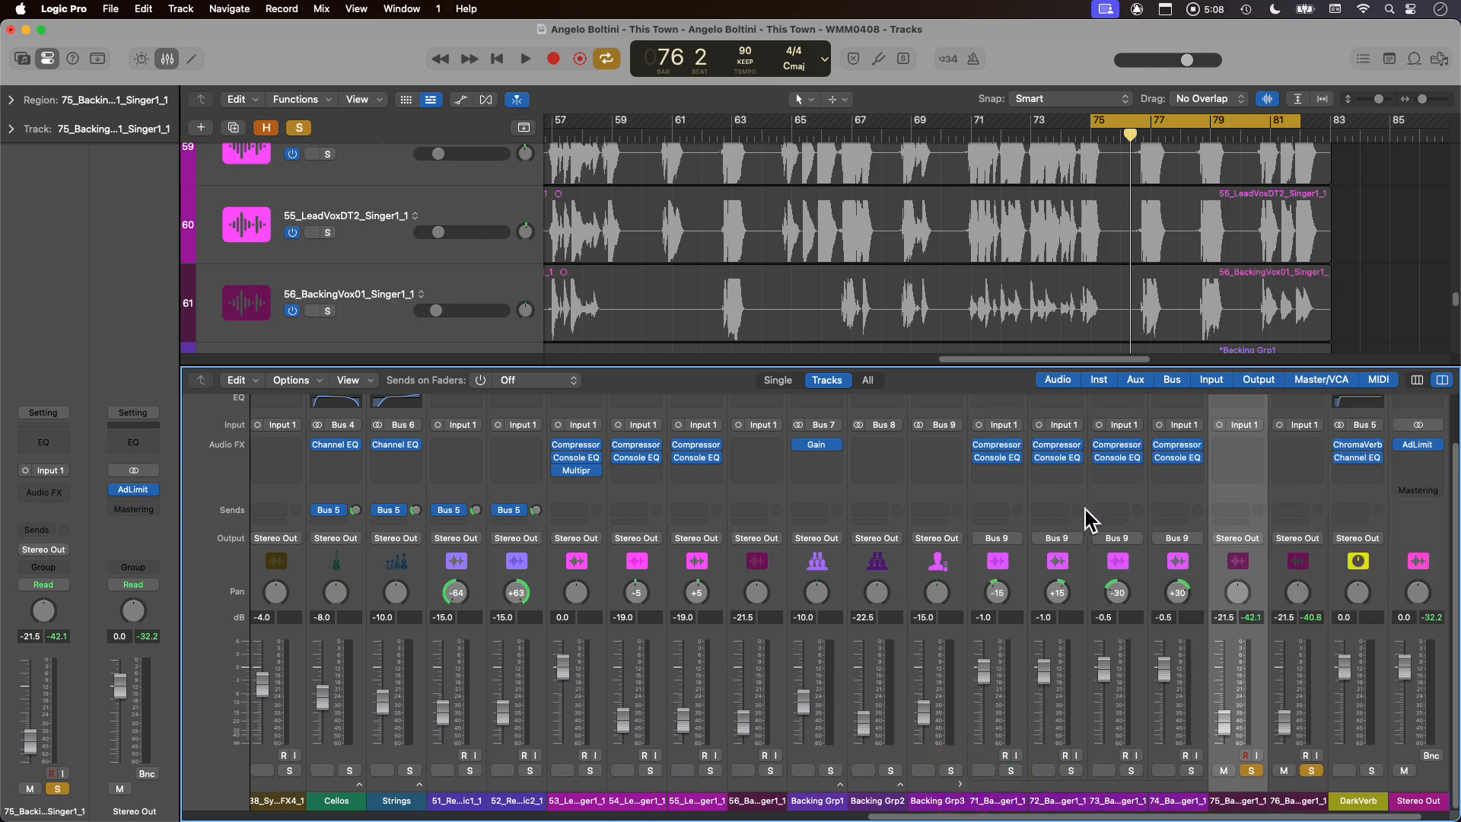
left_click_drag(1113, 441, 1240, 453)
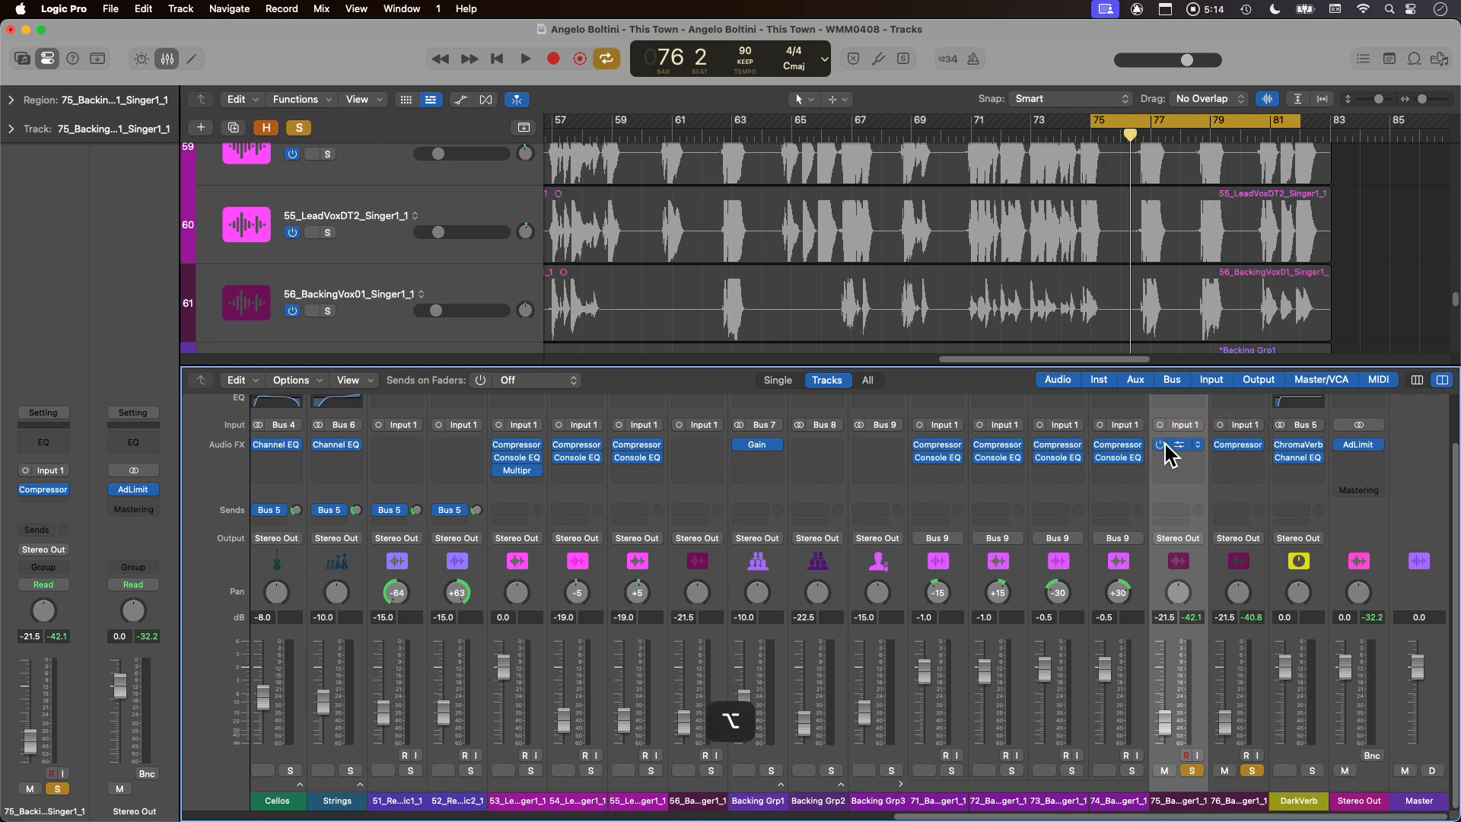
left_click_drag(1007, 459, 1249, 465)
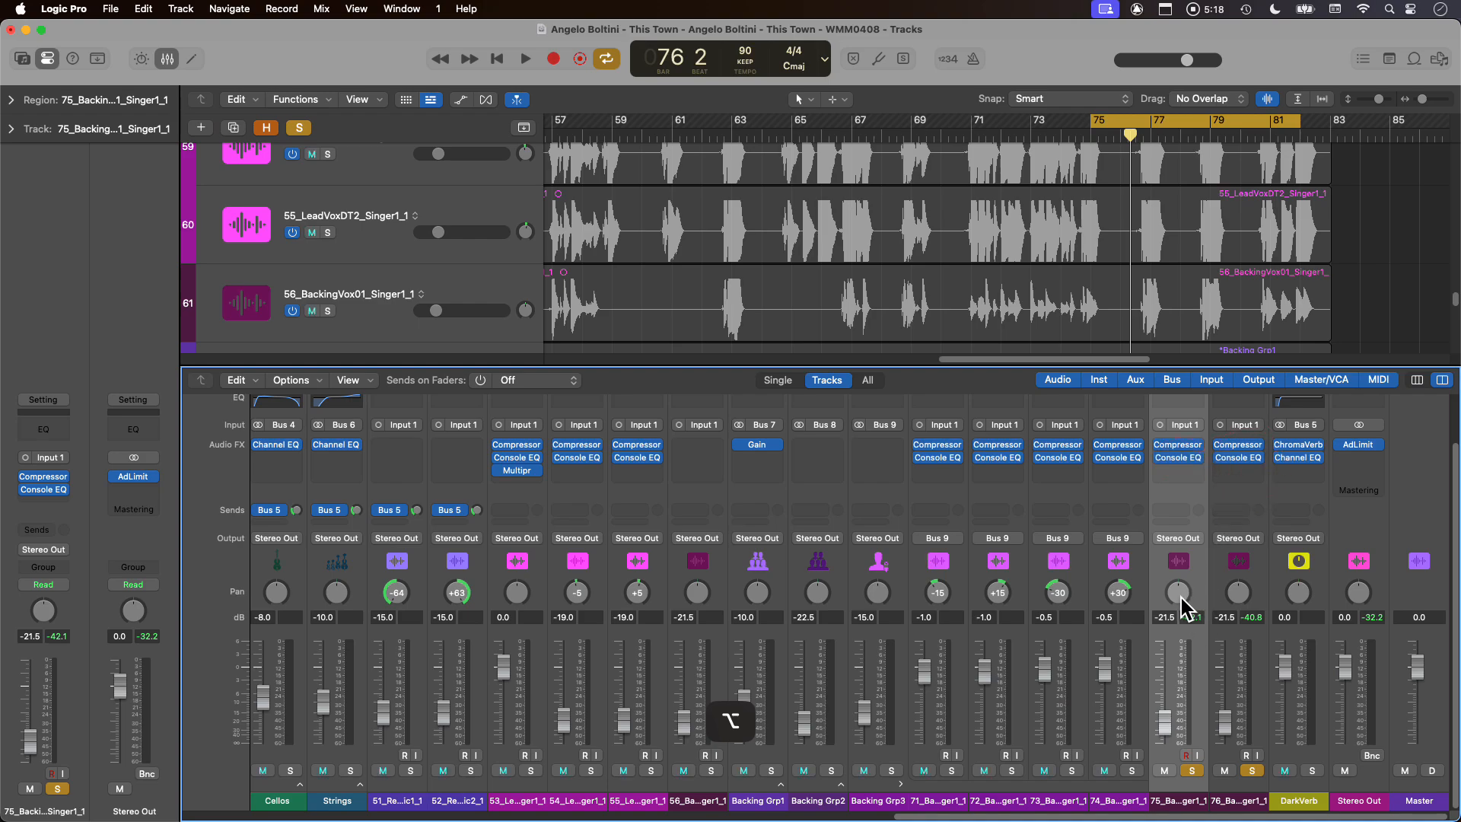
- Pan 75_BackingVox11 to -5 and 76_BackingVox11DT to +5, and set both track volumes to 0.0 dB
left_click_drag(1238, 595, 1237, 590)
left_click(1255, 800, "shift")
key("space")
left_click_drag(1164, 726, 1162, 665)
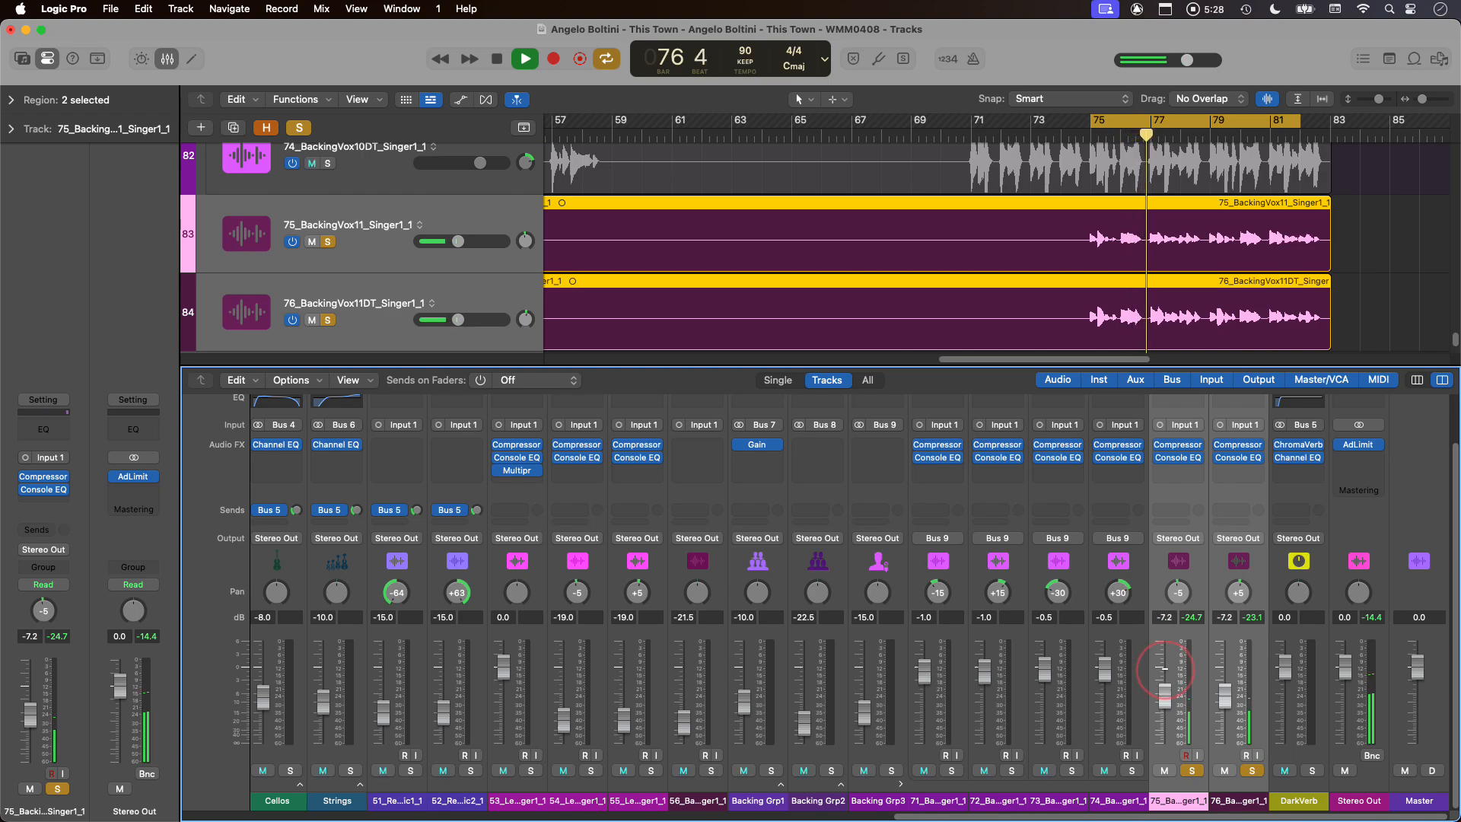
left_click_drag(1165, 669, 1166, 669)
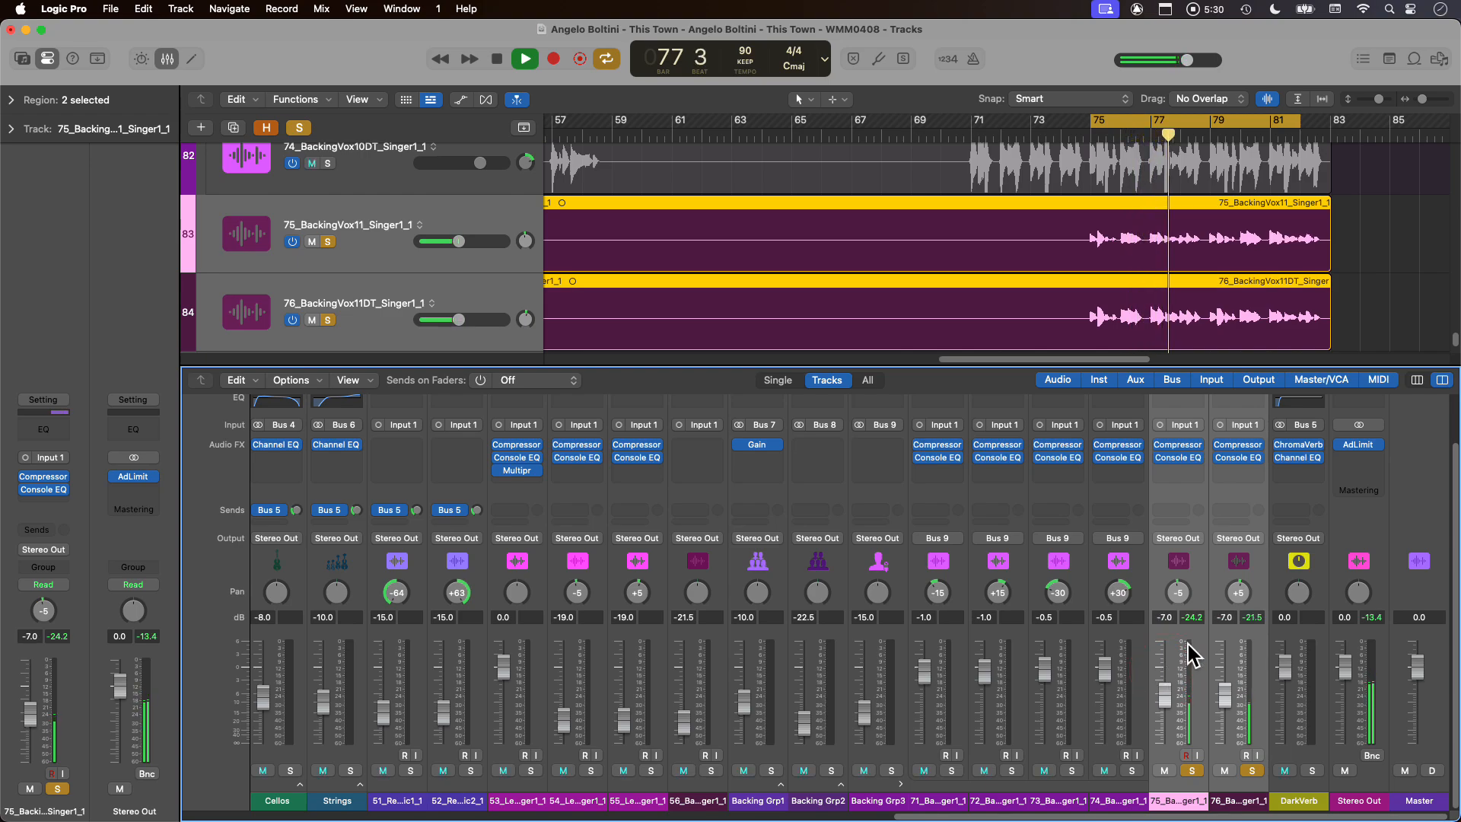
key("space")
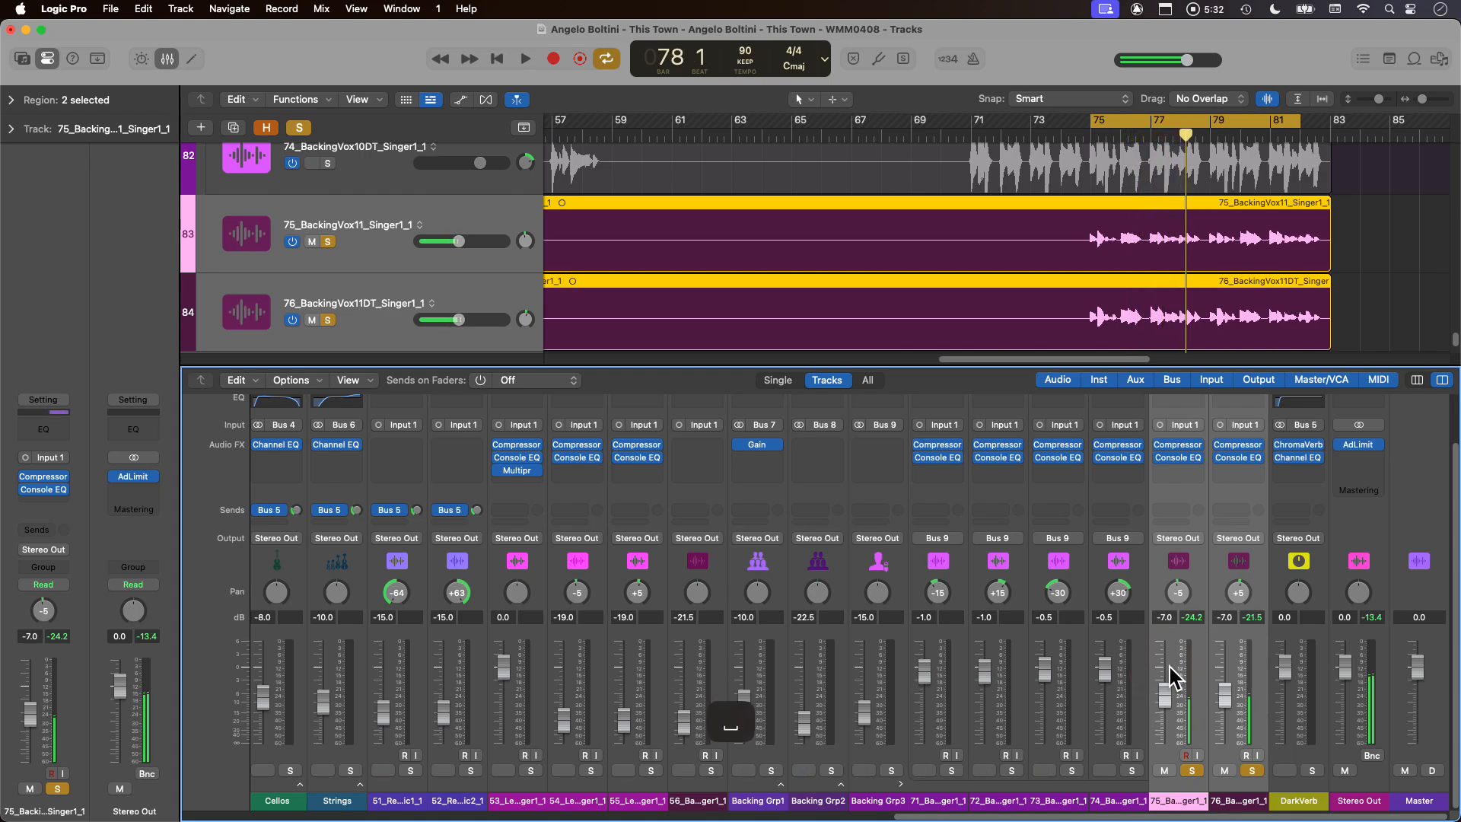
left_click(1164, 694, "alt")
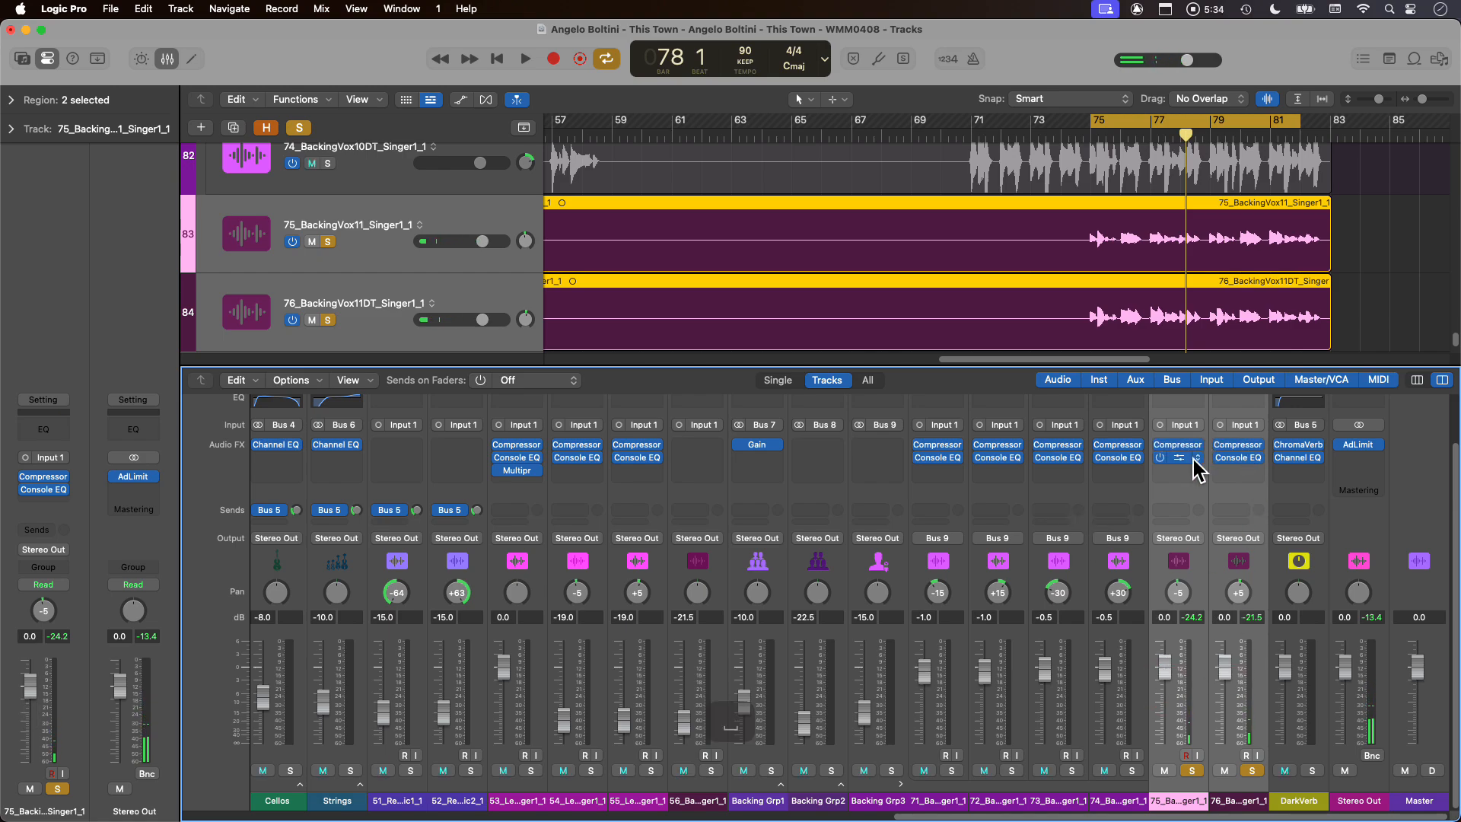
key("x")
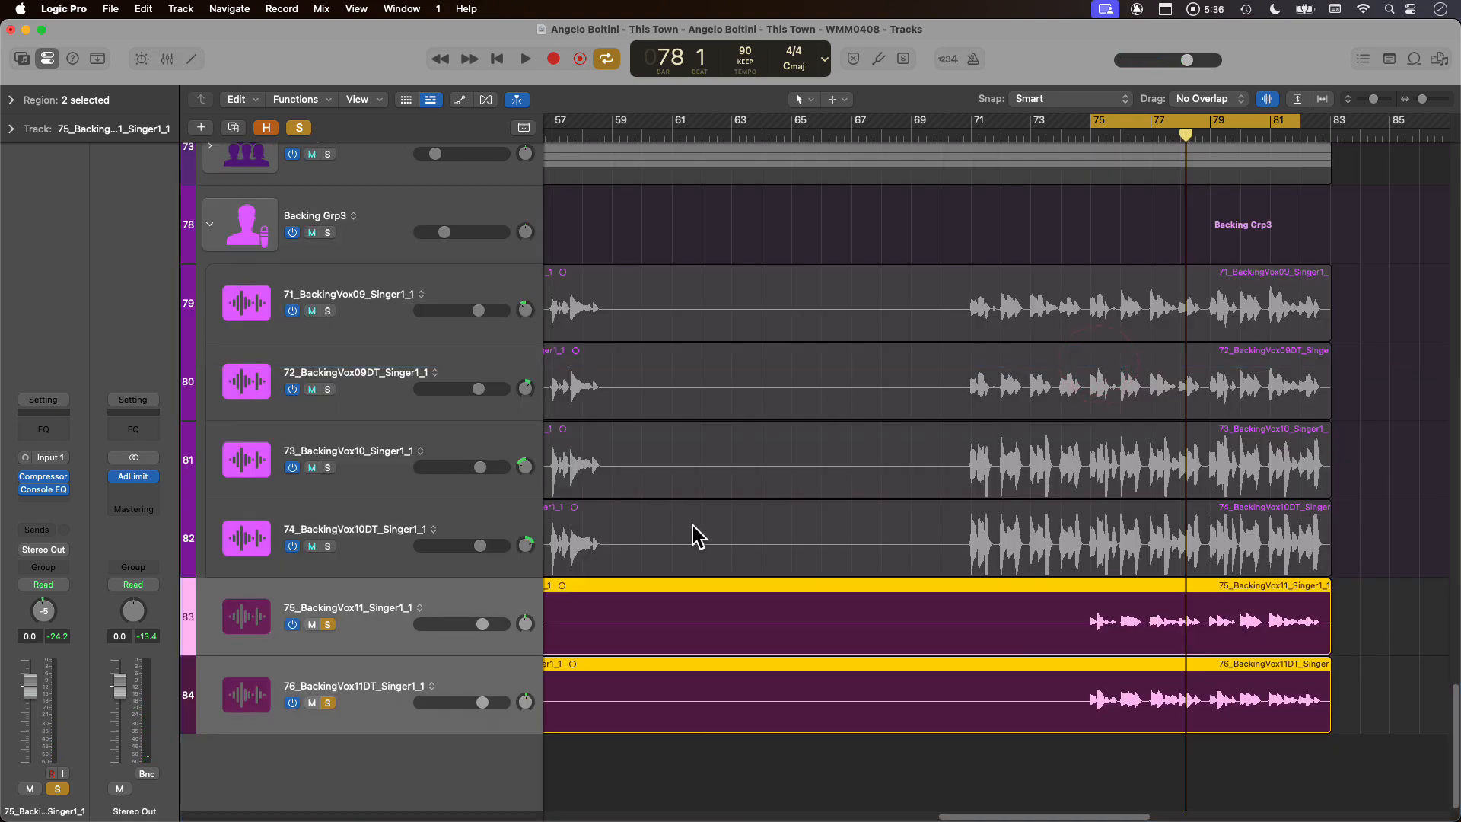
- Collapse Backing Grp3 and group 75_BackingVox11 and 76_BackingVox11DT into a summing stack
right_click(366, 631)
left_click(327, 513)
left_click(210, 226)
right_click(376, 636)
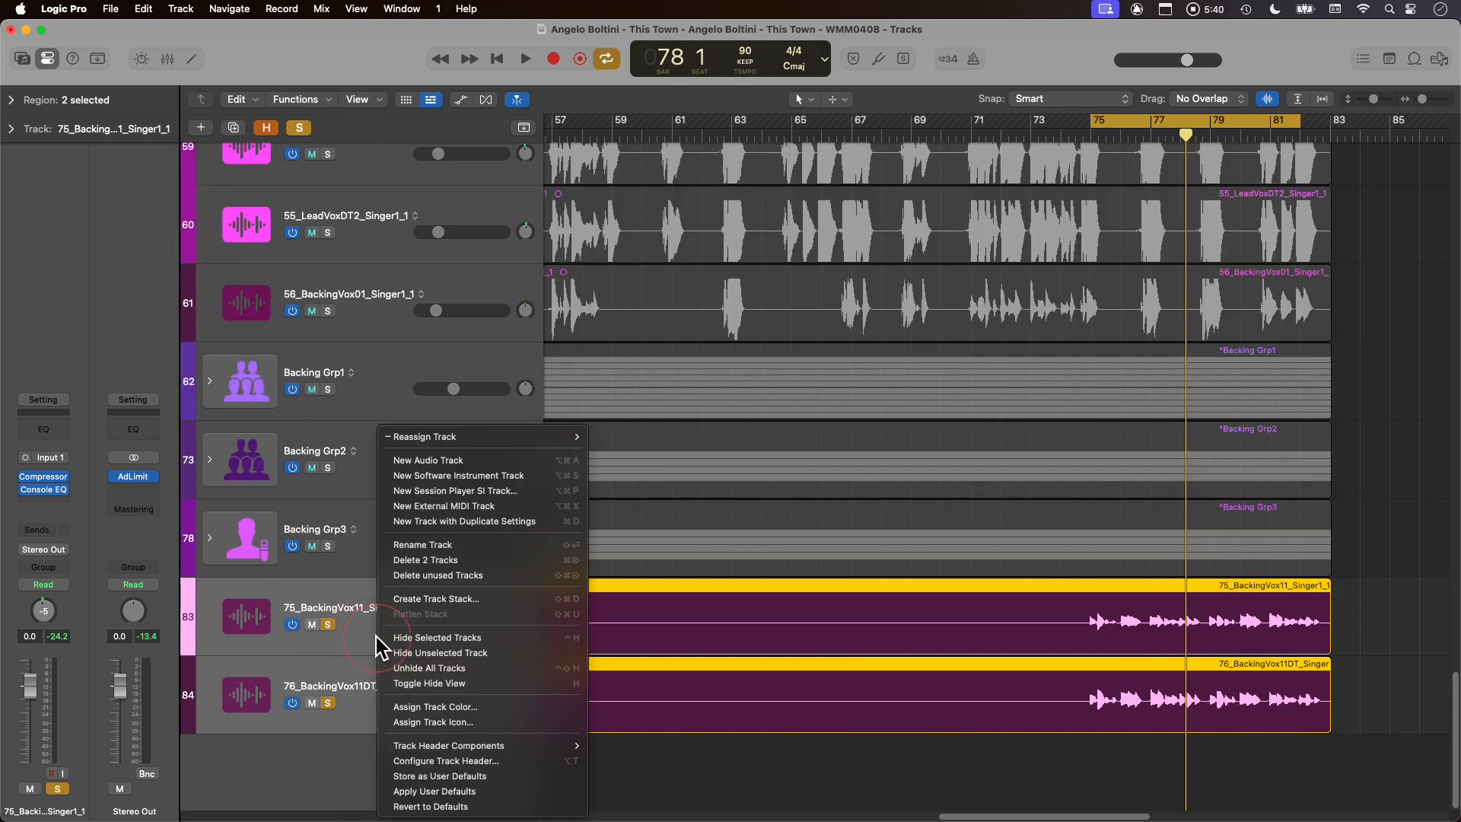
left_click(482, 598)
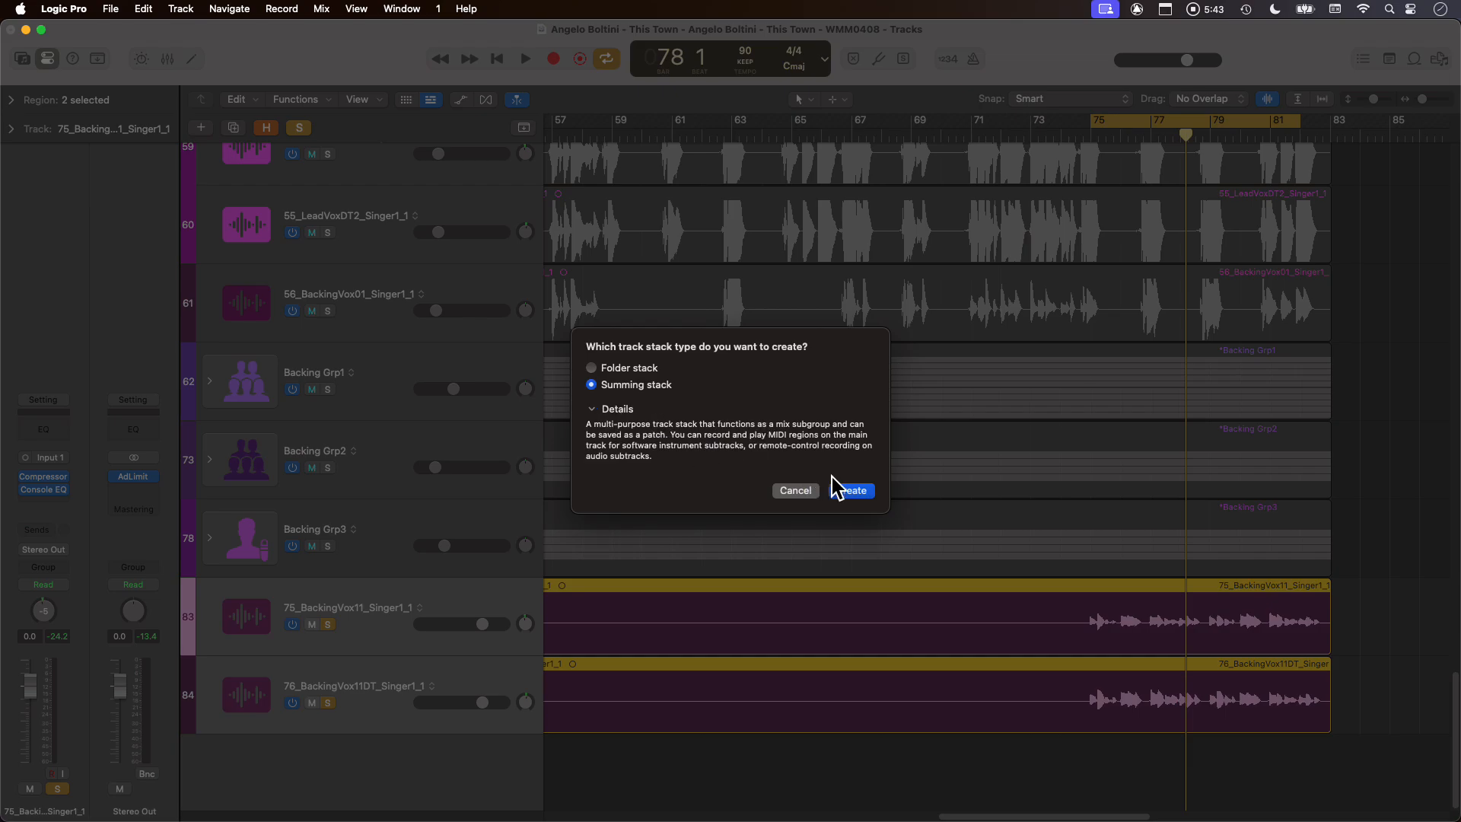
left_click(840, 488)
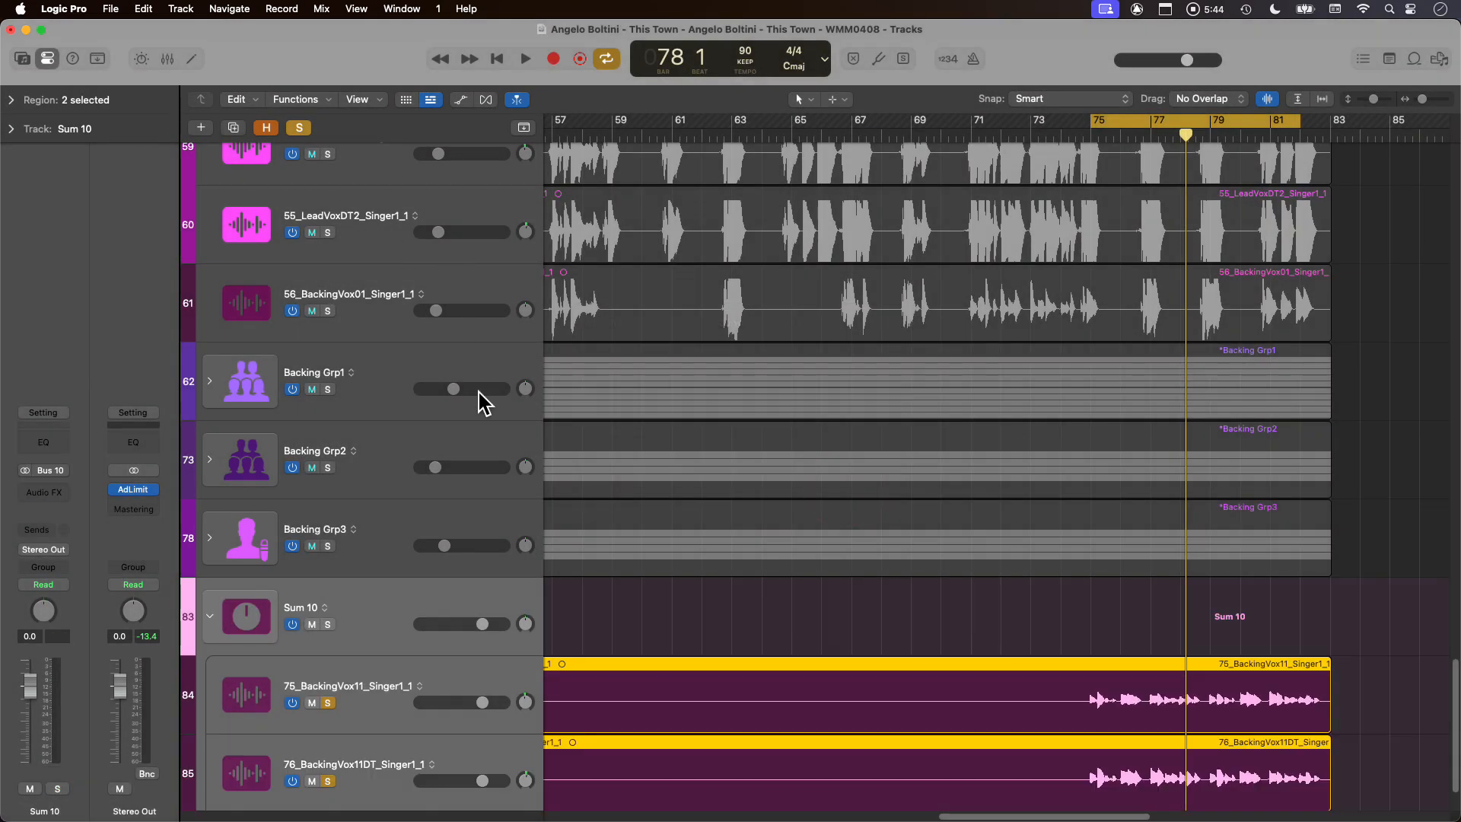
- Rename the new summing stack Backing Grp4, give it the single-singer icon, and collapse it
double_click(292, 608)
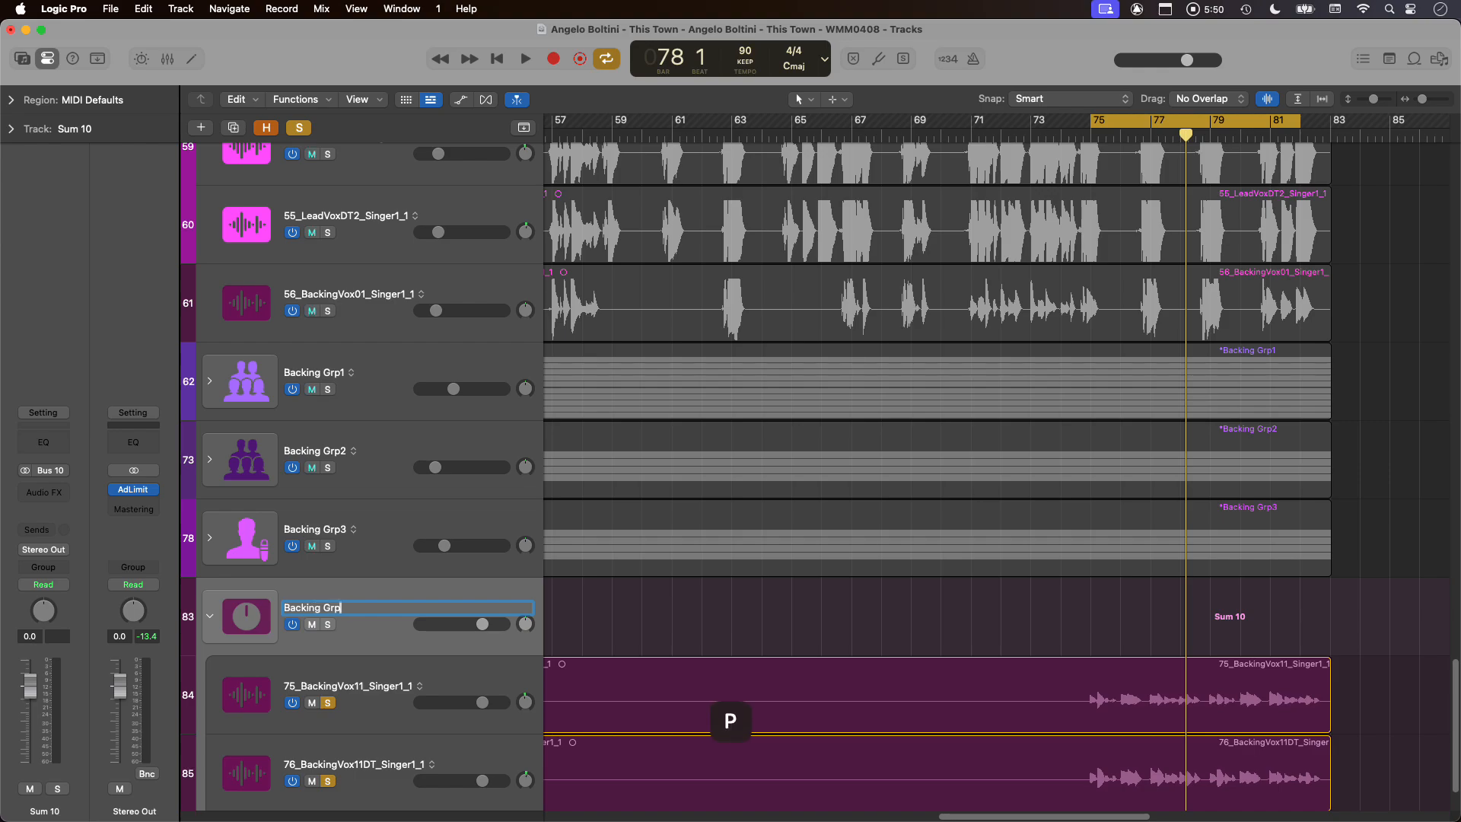
key("Return")
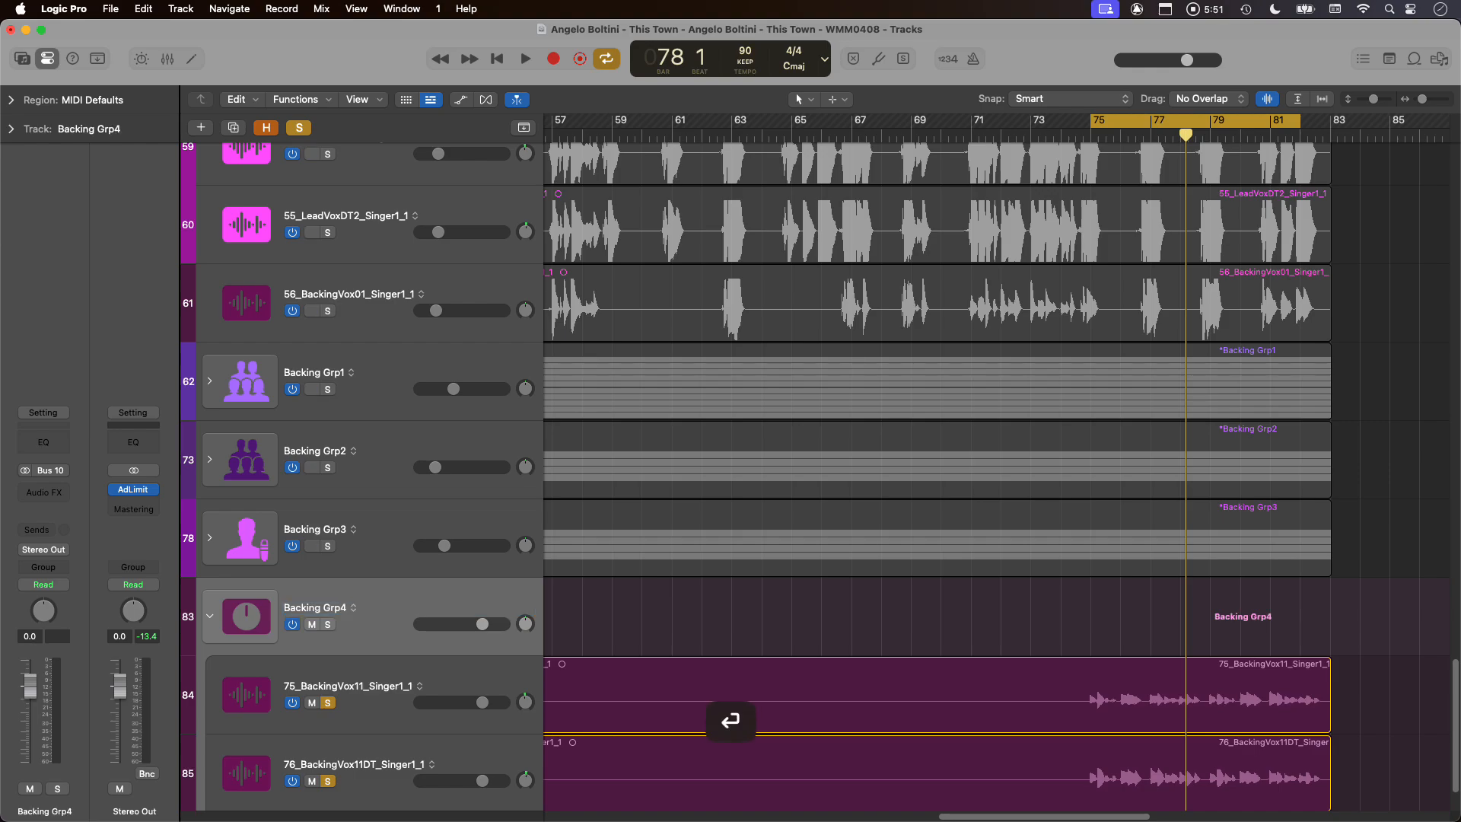
left_click(261, 629)
left_click(444, 477)
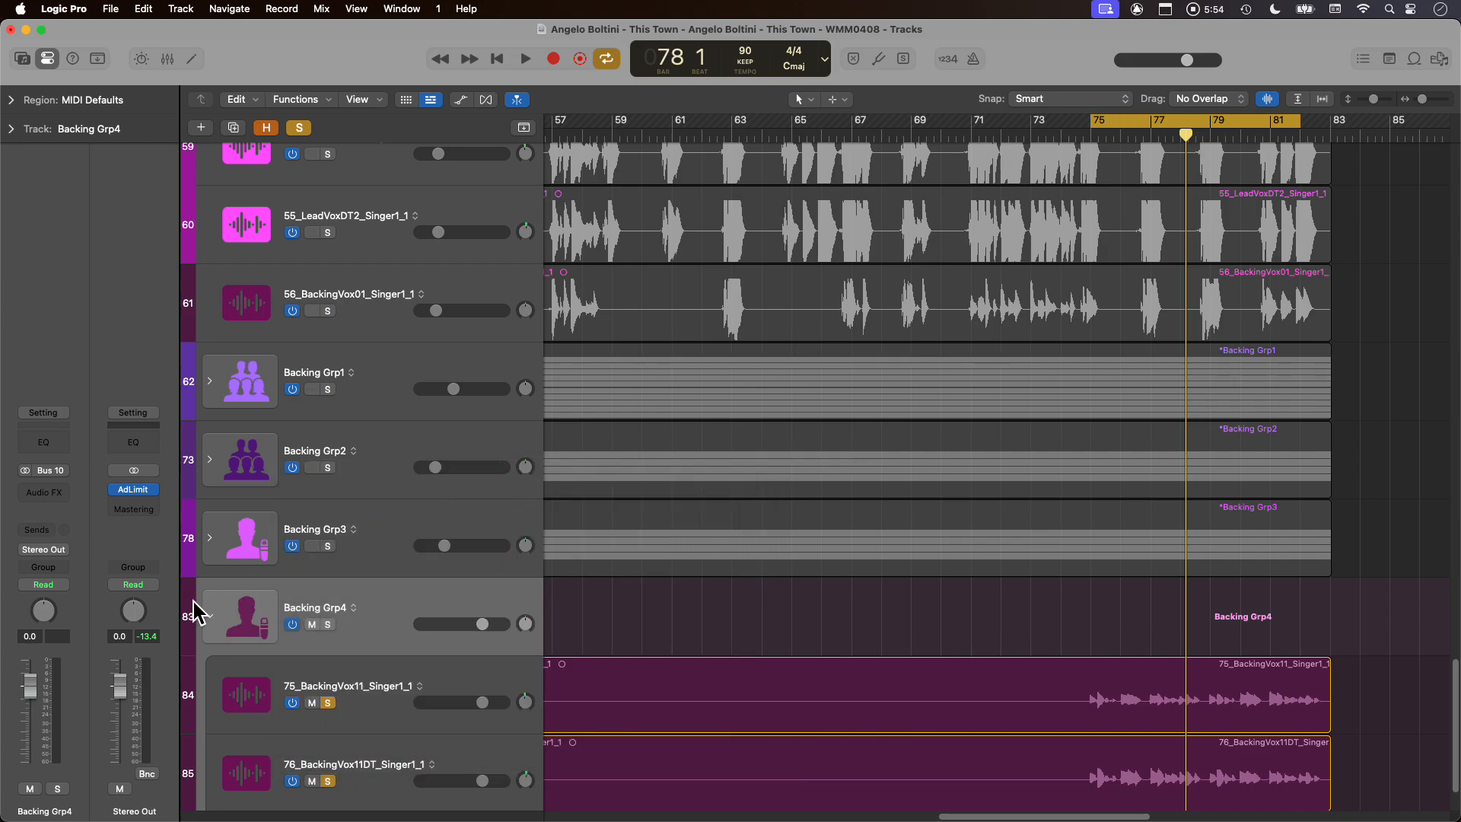
left_click(208, 618)
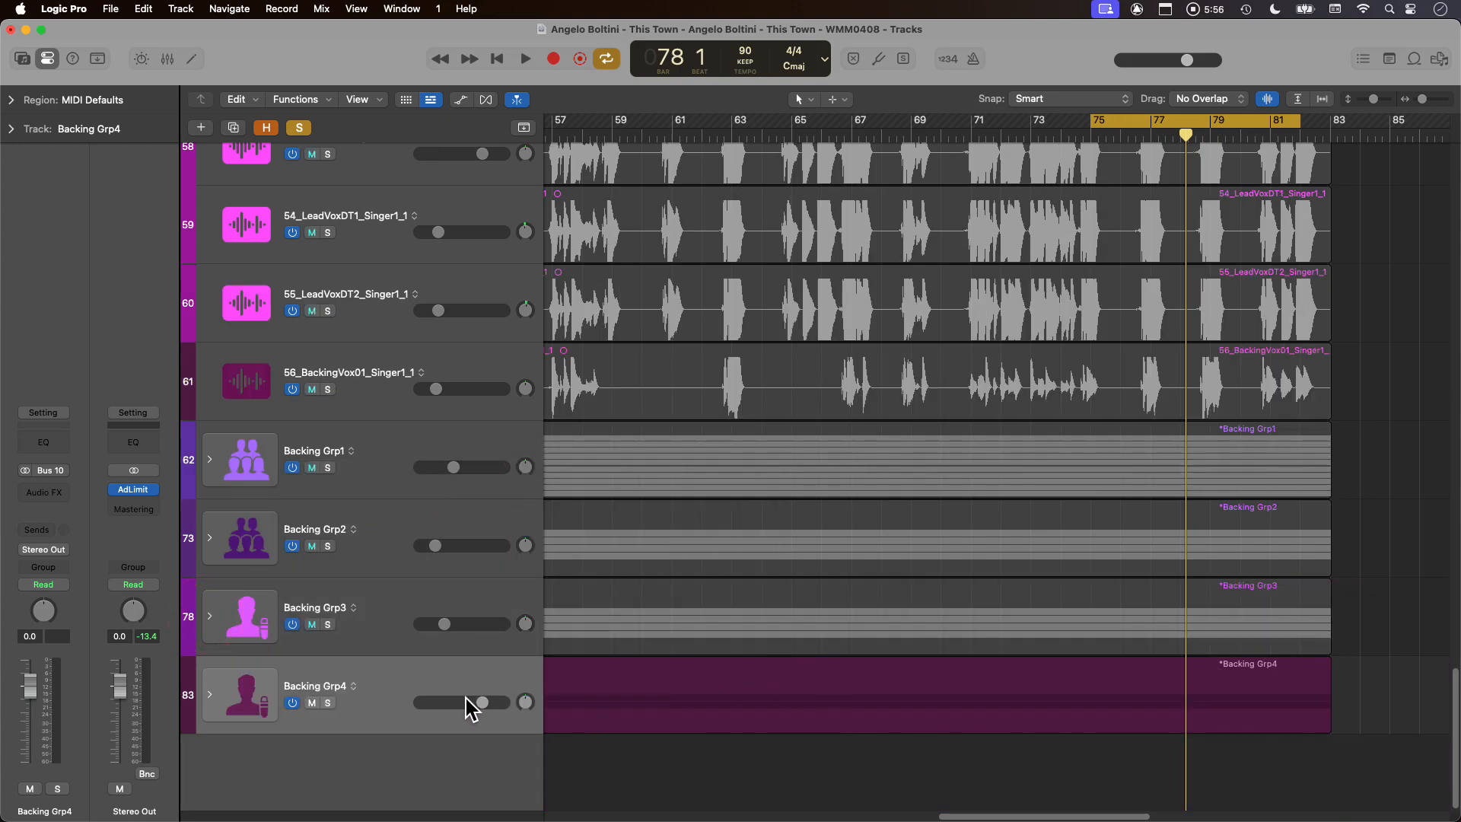
- Lower the volume of Backing Grp4 all the way to -∞ dB and leave the stack collapsed
left_click(210, 694)
left_click_drag(493, 545, 417, 546)
left_click(209, 538)
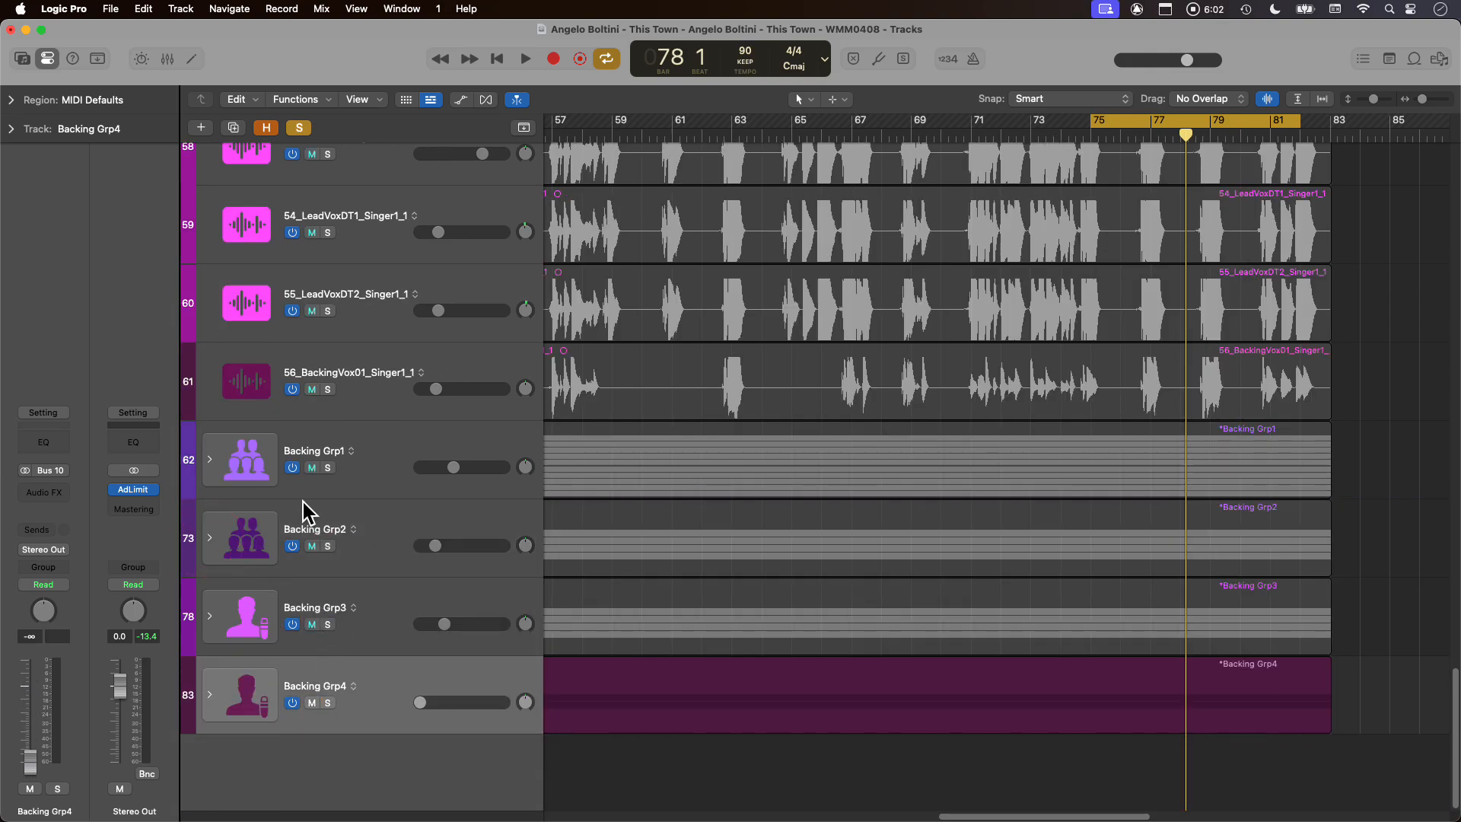
- Solo Backing Grp1, Backing Grp2, Backing Grp3 and the three lead vocal tracks, and play from bar 75
left_click_drag(328, 466, 334, 602)
scroll(362, 309, "up", 2)
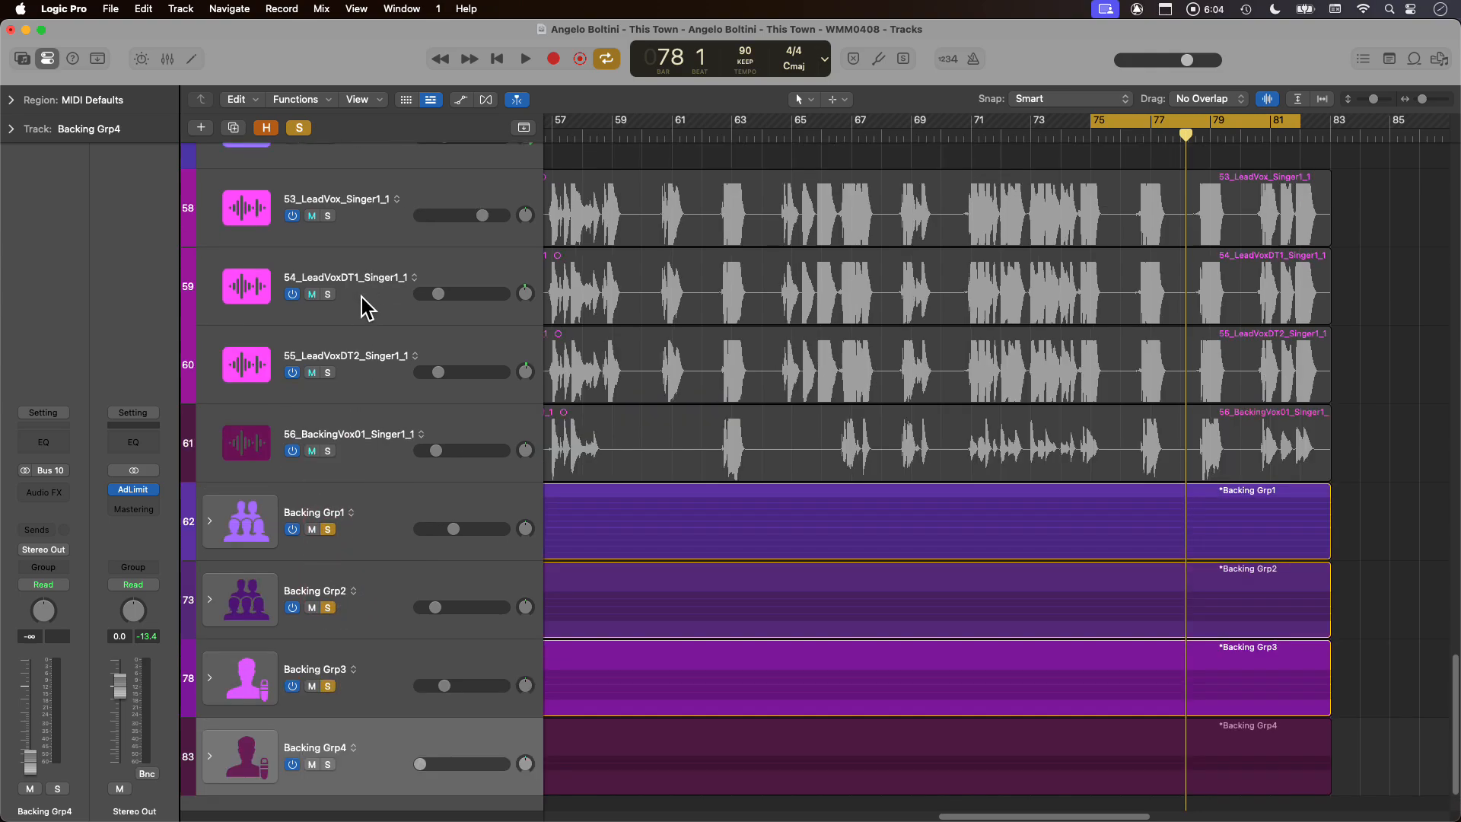
left_click_drag(328, 216, 334, 381)
key("space")
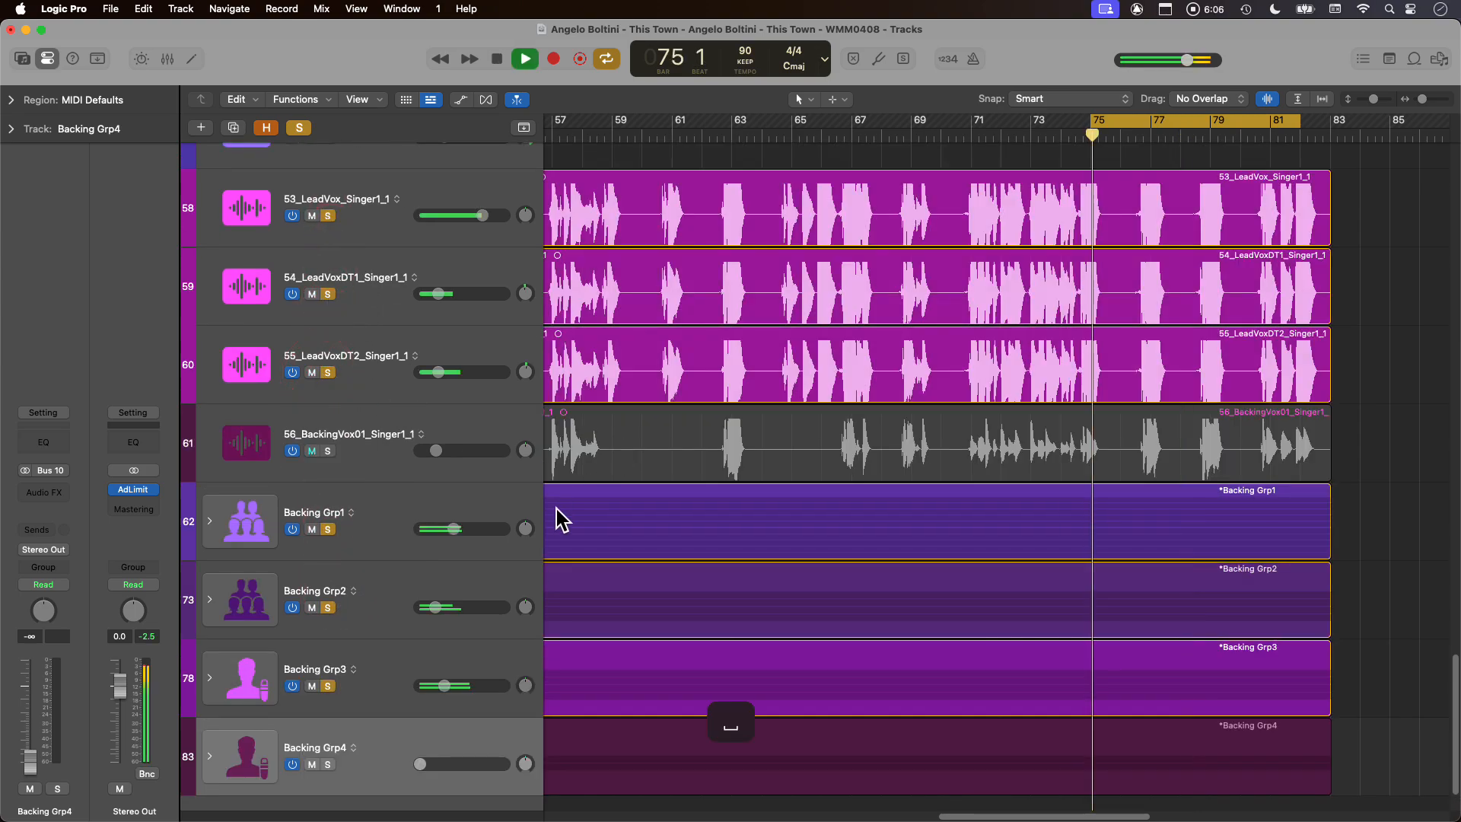
- Solo Backing Grp4 during playback and expand its stack to show the two subtracks
scroll(654, 471, "down", 2)
left_click(328, 703)
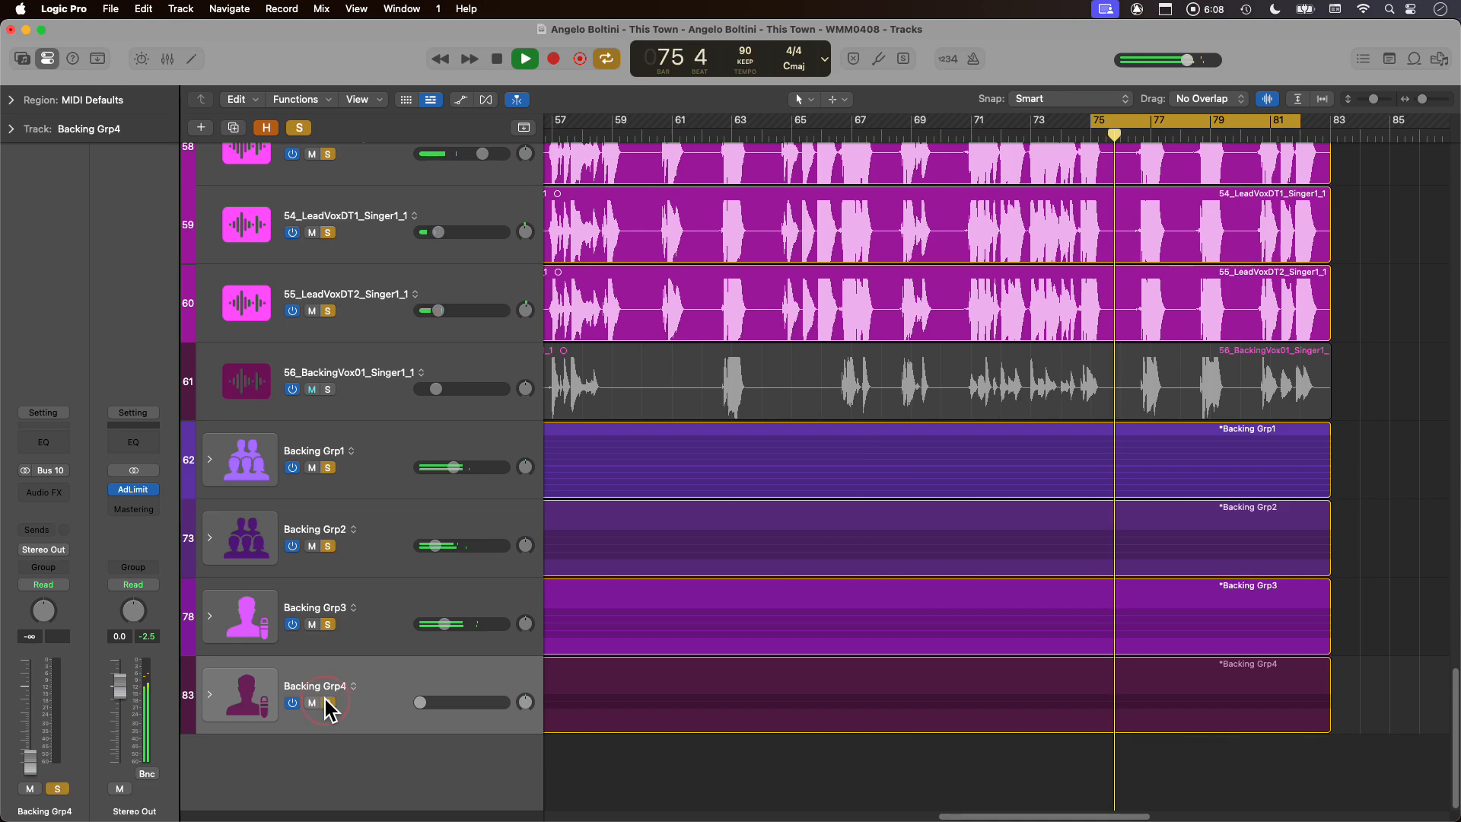
left_click(210, 694)
scroll(381, 585, "down", 4)
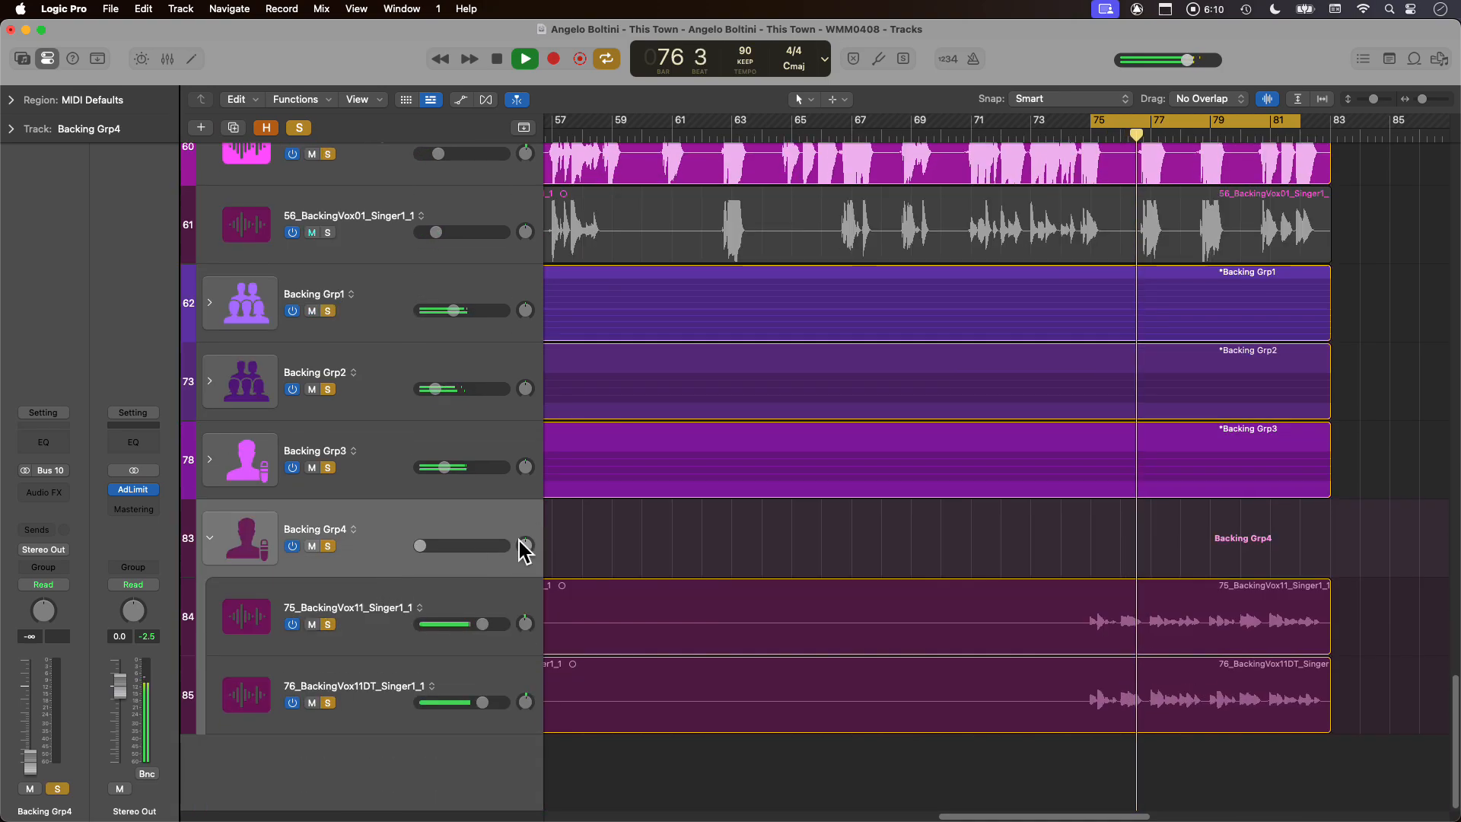
- Raise the volume of Backing Grp4 to -9.0 dB and collapse its stack
left_click(420, 545)
left_click_drag(419, 544, 493, 546)
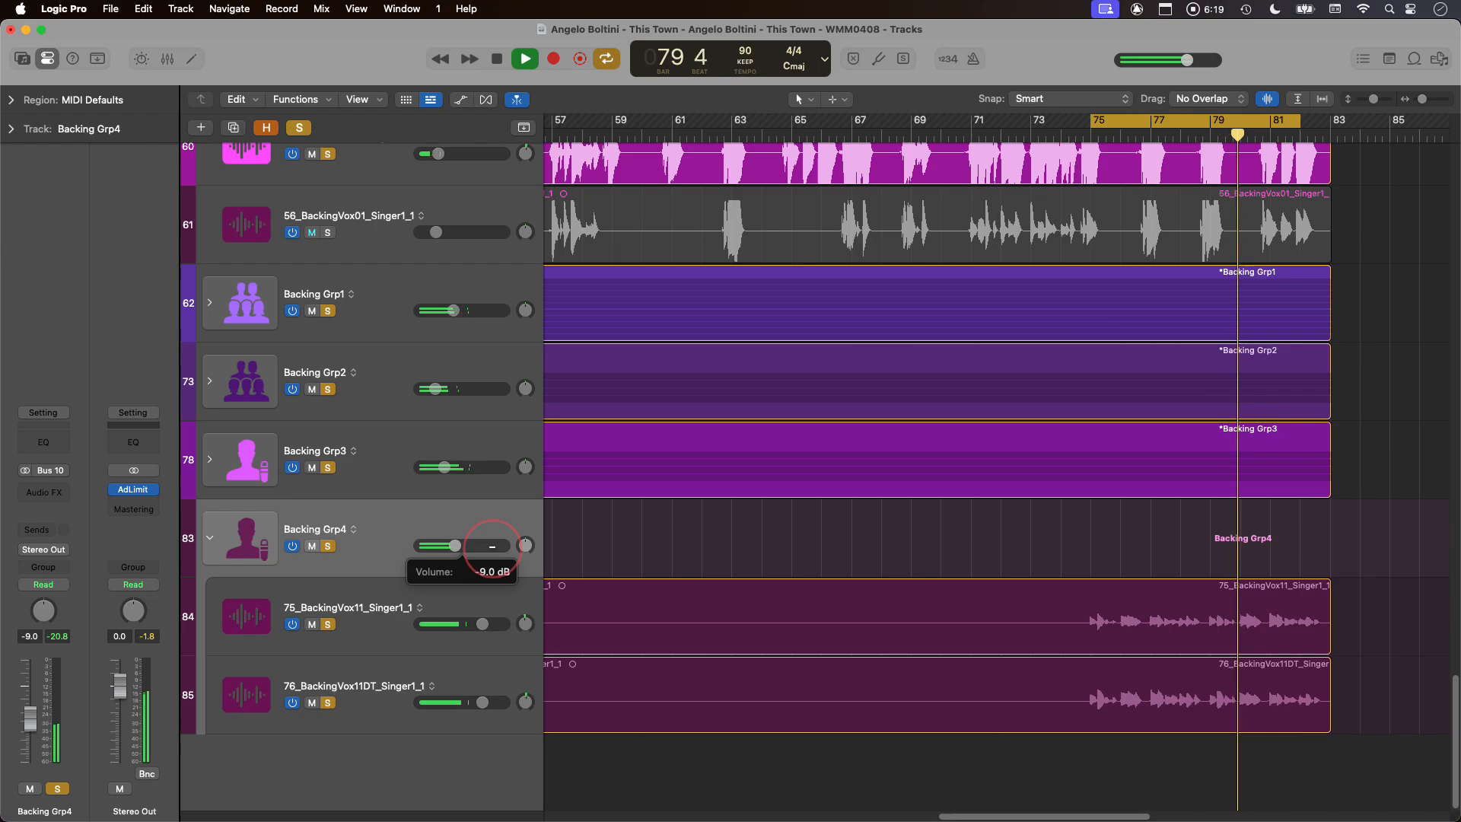
left_click(210, 538)
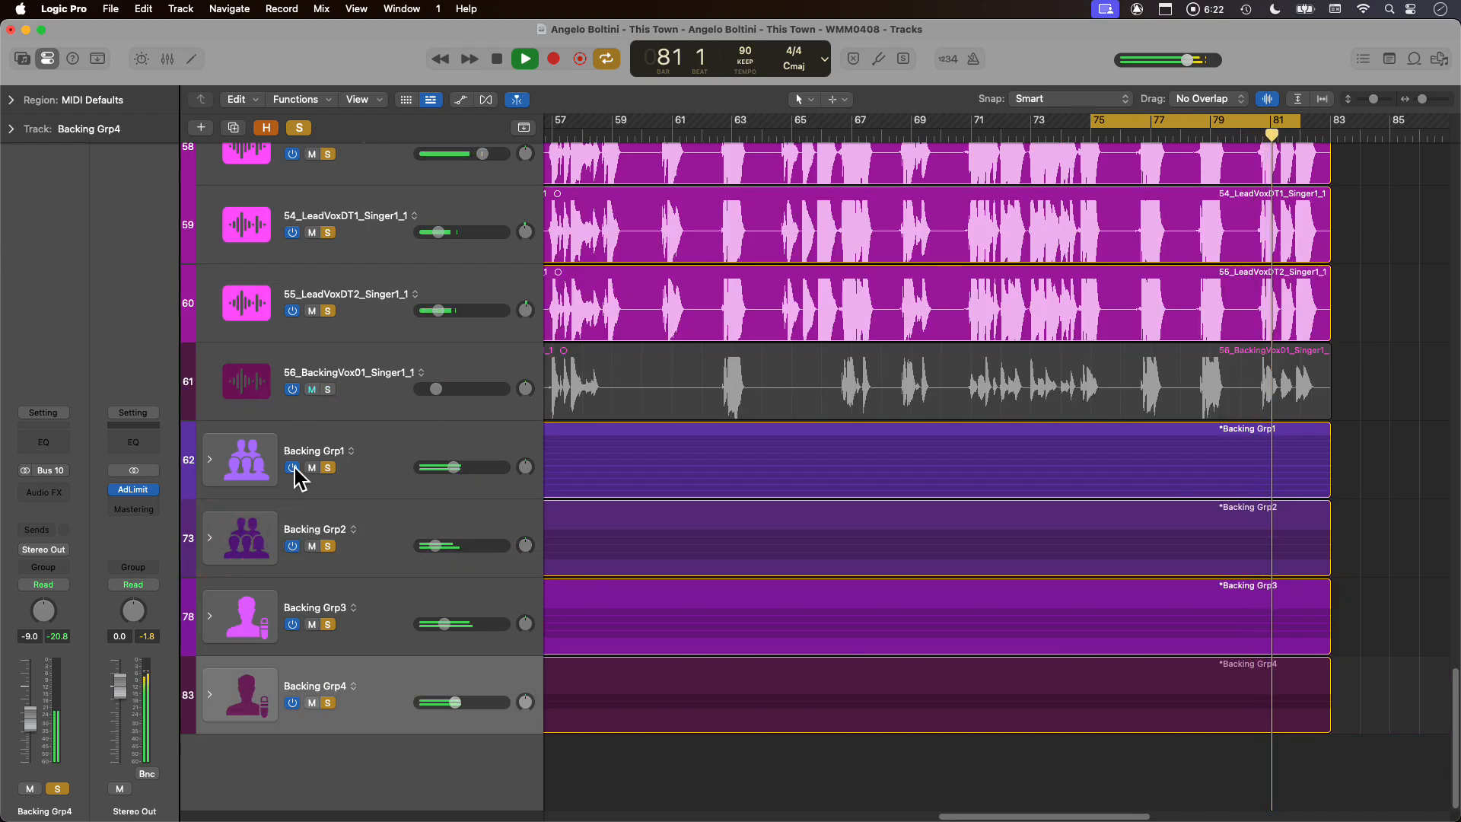
- Listen to the four backing groups together with the three lead vocal tracks, and stop playback
scroll(863, 445, "up", 3)
scroll(567, 411, "down", 3, "alt")
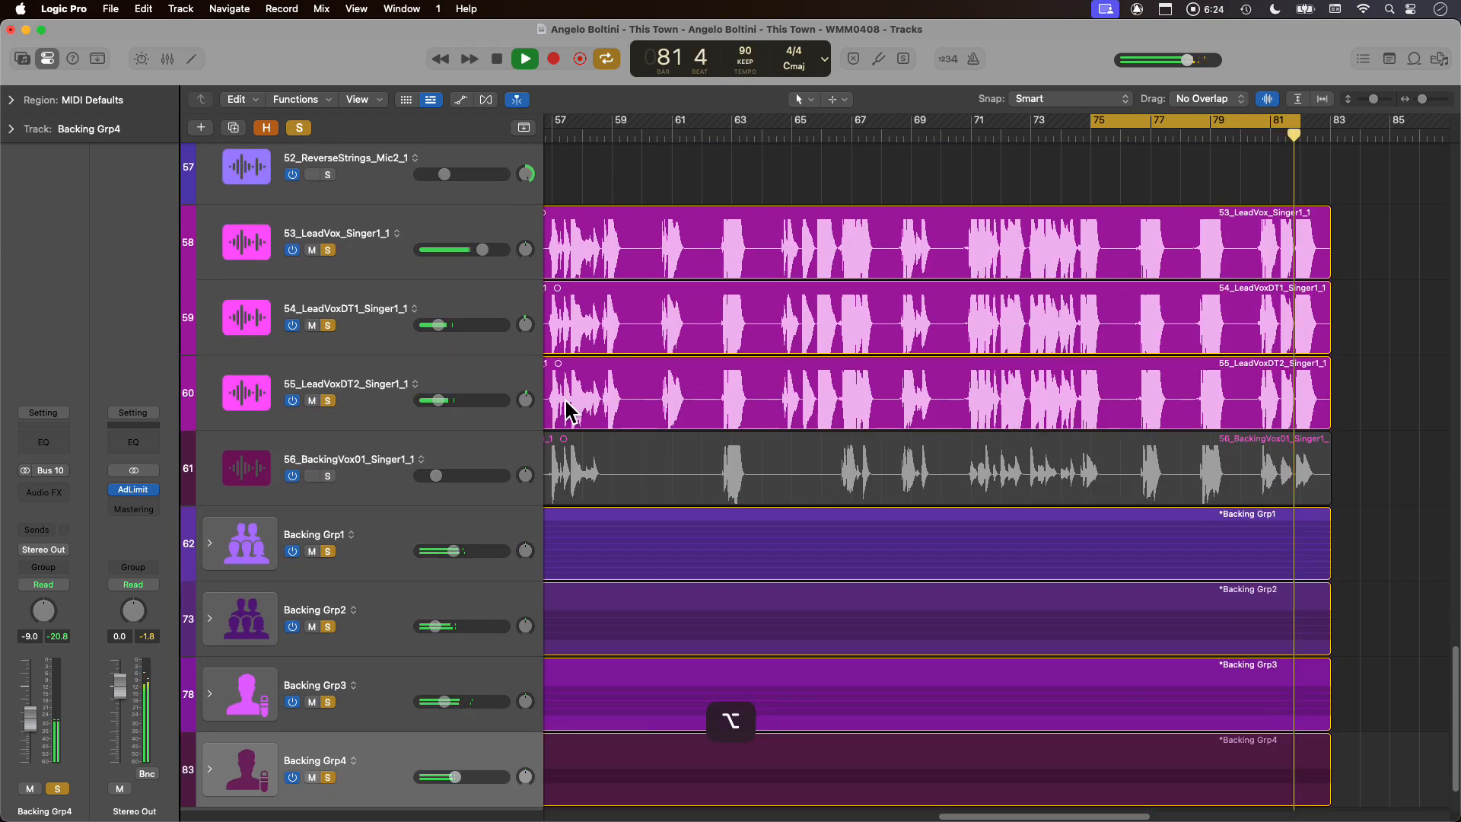
scroll(933, 489, "up", 2)
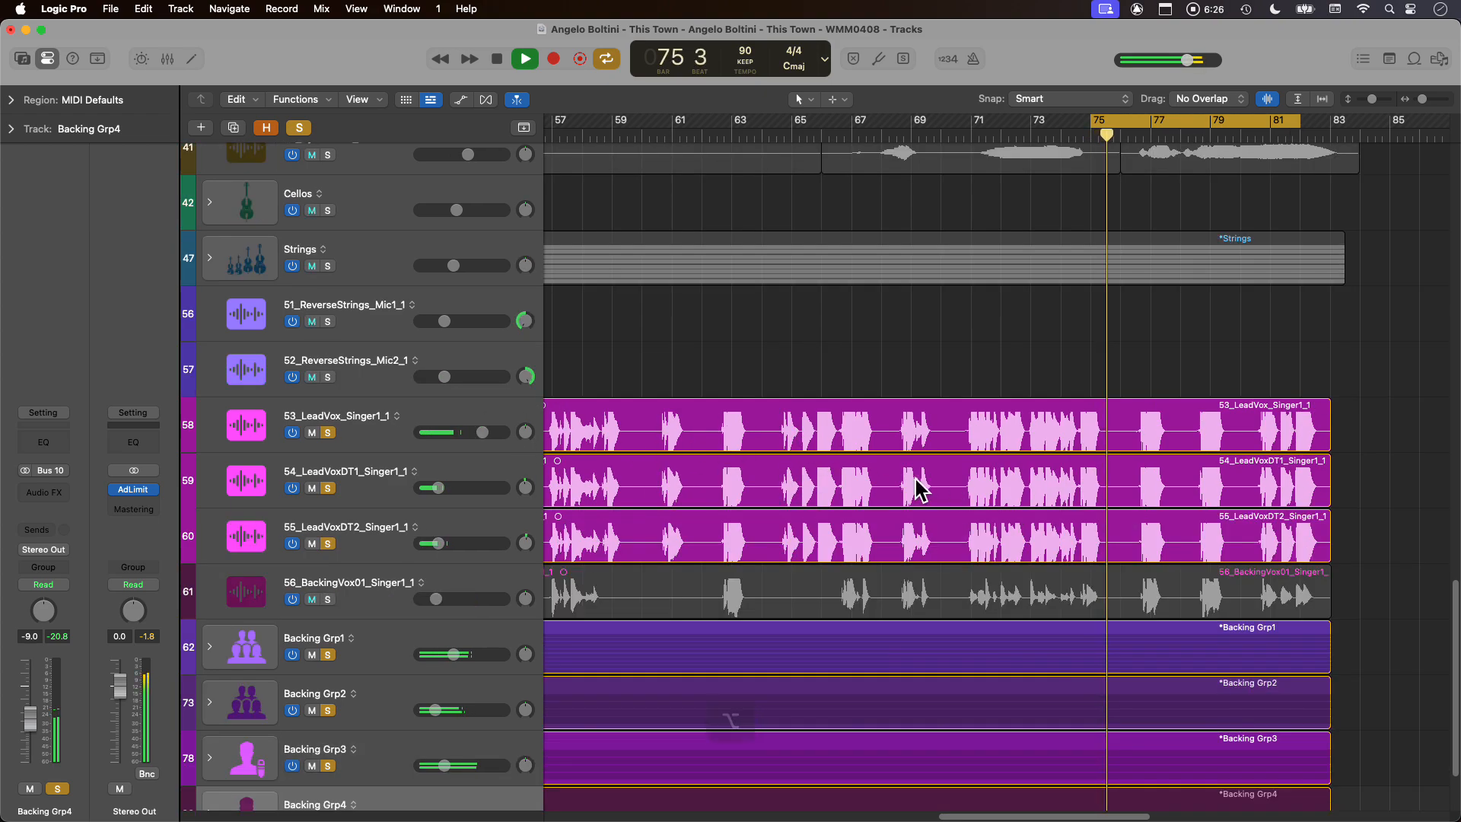
scroll(731, 441, "down", 1)
scroll(753, 435, "down", 1)
scroll(661, 433, "down", 3, "alt")
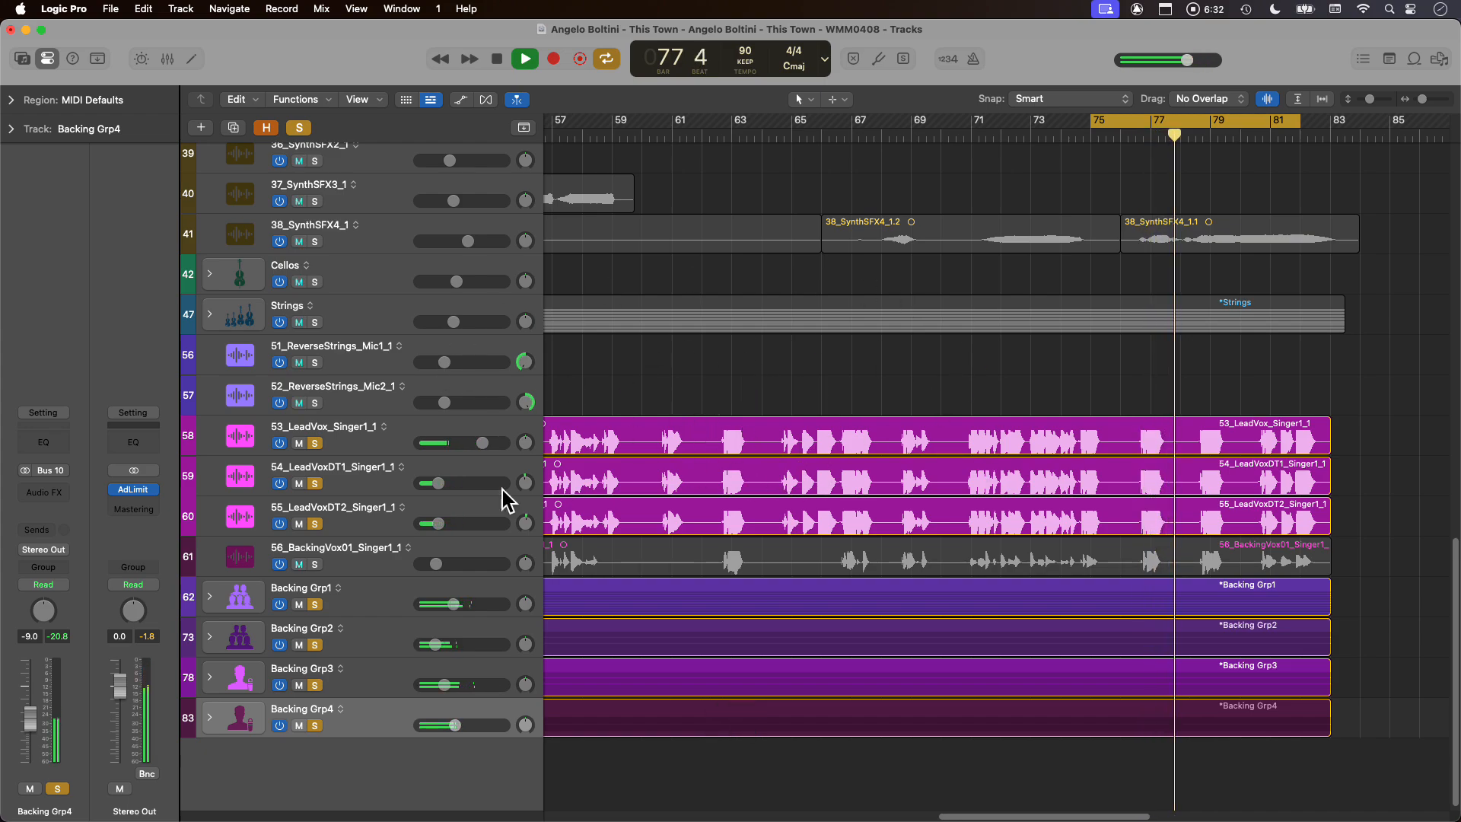
key("space")
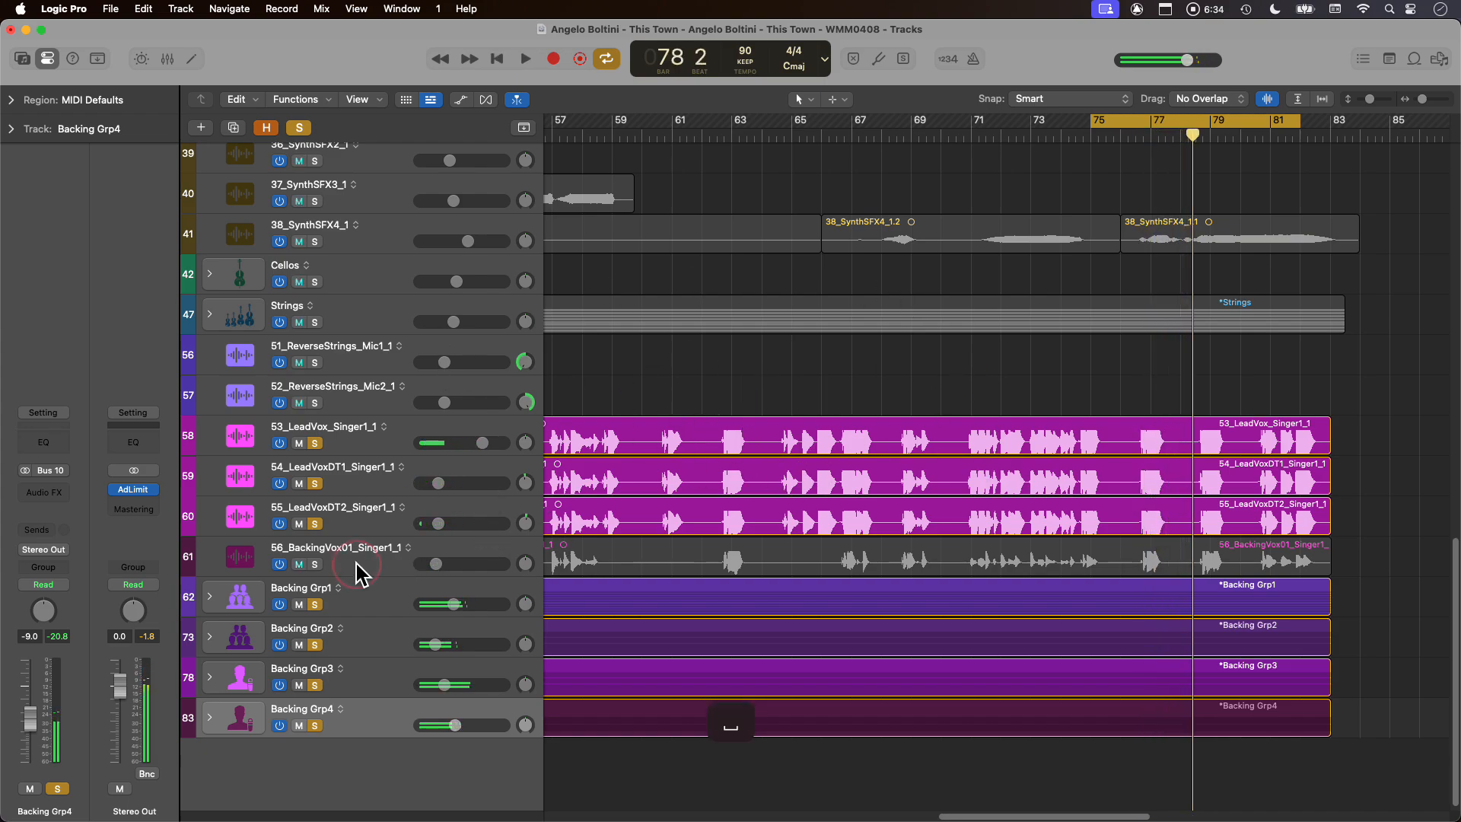
- Solo only 56_BackingVox01_Singer1_1 and listen to it from around bar 71
left_click(304, 563)
left_click(314, 564)
key("space")
key("space")
left_click(964, 136)
key("space")
left_click(960, 137)
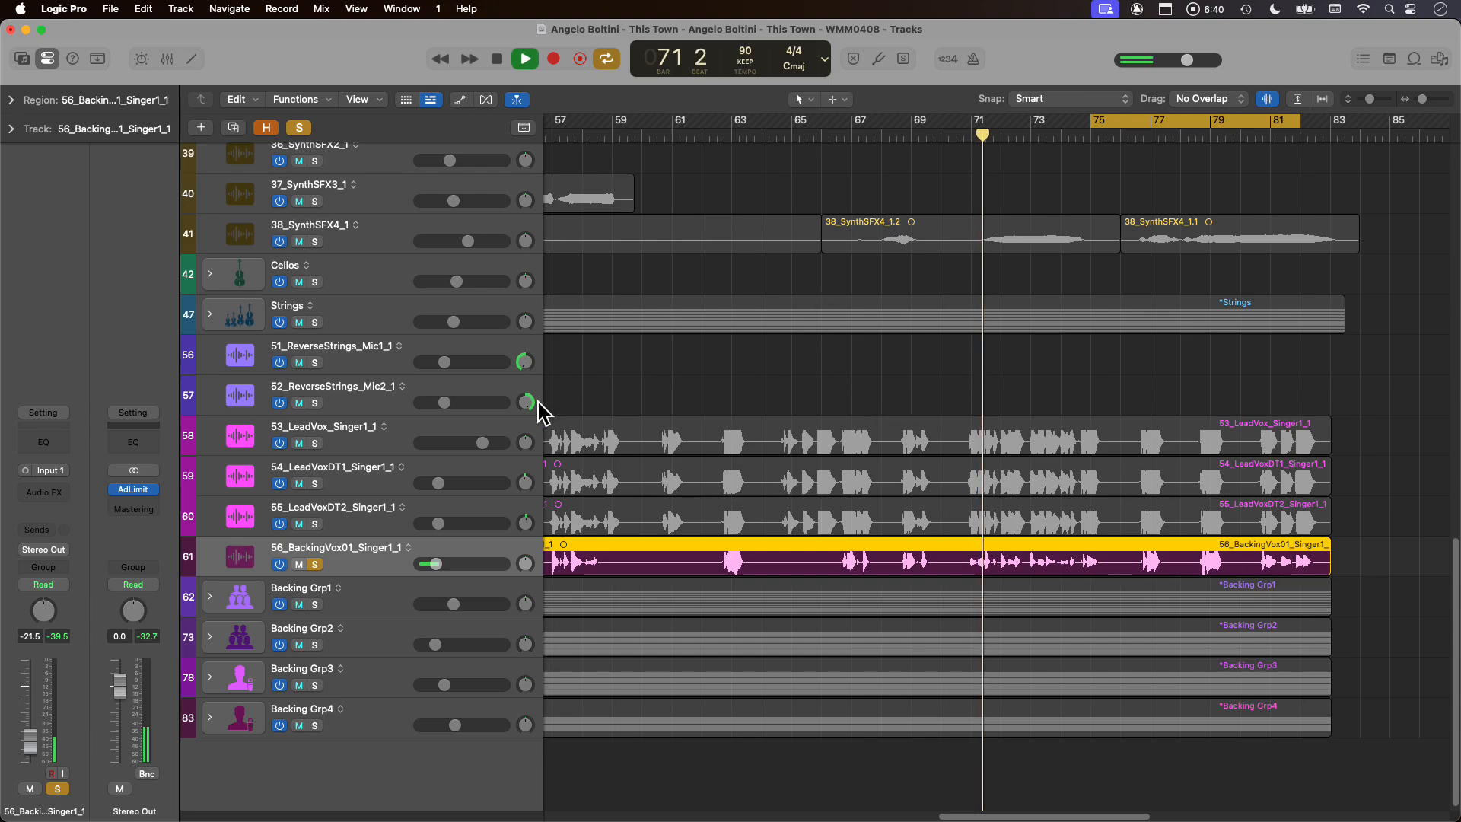
scroll(730, 456, "up", 3, "alt")
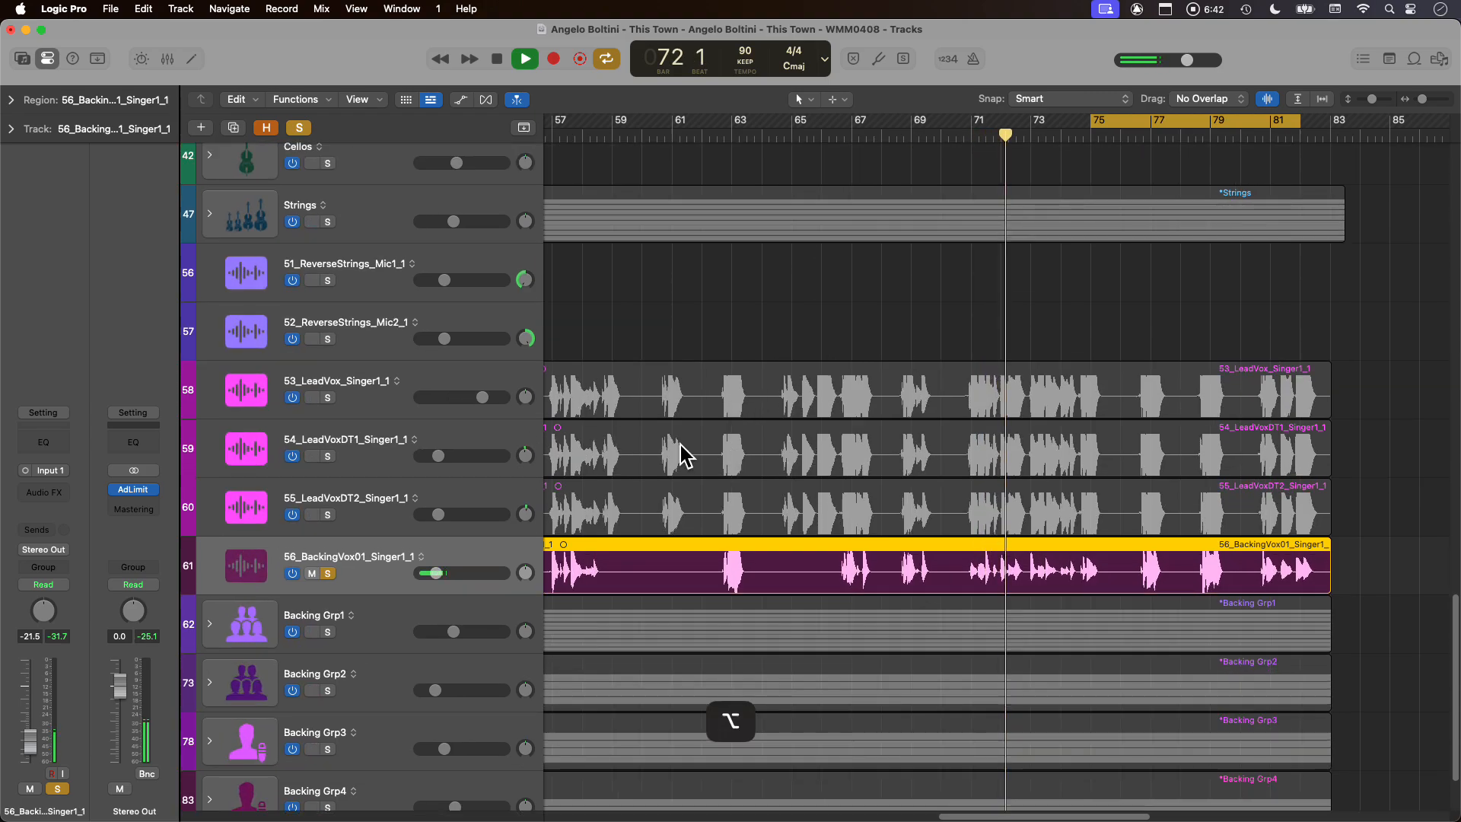
scroll(685, 454, "down", 4, "alt")
key("space")
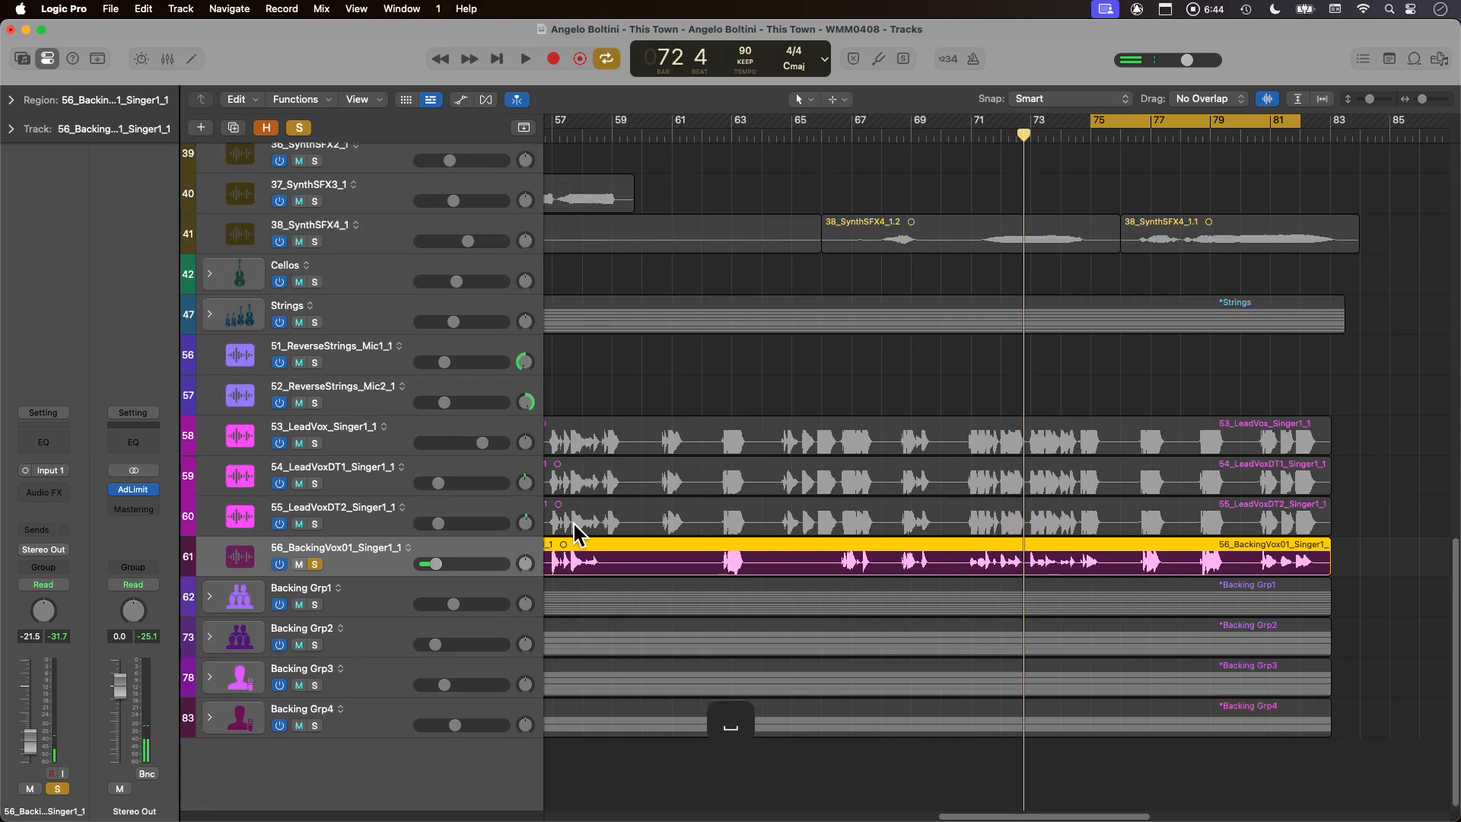
- Clear the solo on 56_BackingVox01_Singer1_1, solo 55_LeadVoxDT2_Singer1_1 instead, and listen to it from around bar 71
left_click(315, 563)
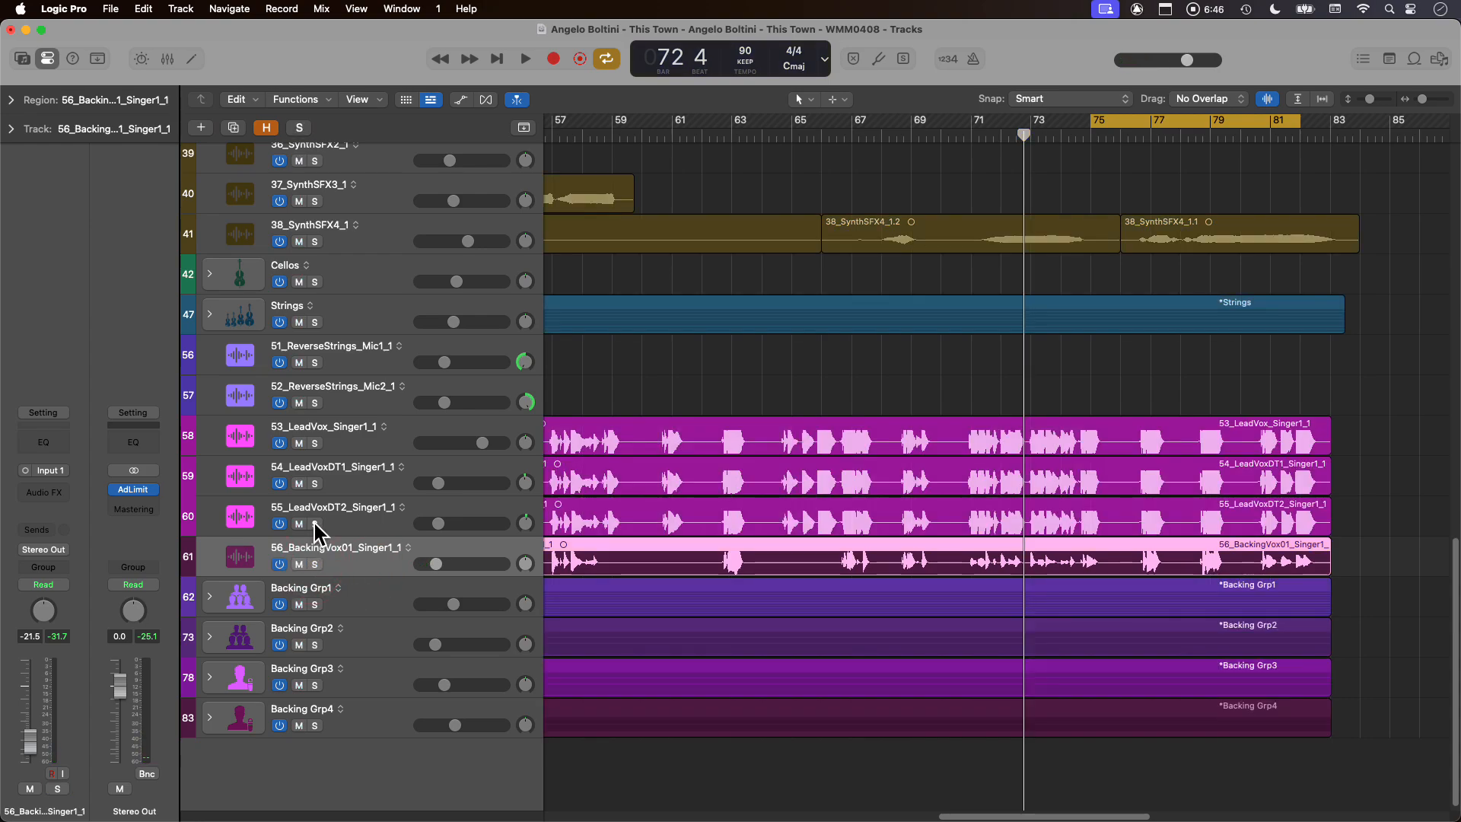
left_click(314, 524)
key("space")
left_click(987, 137)
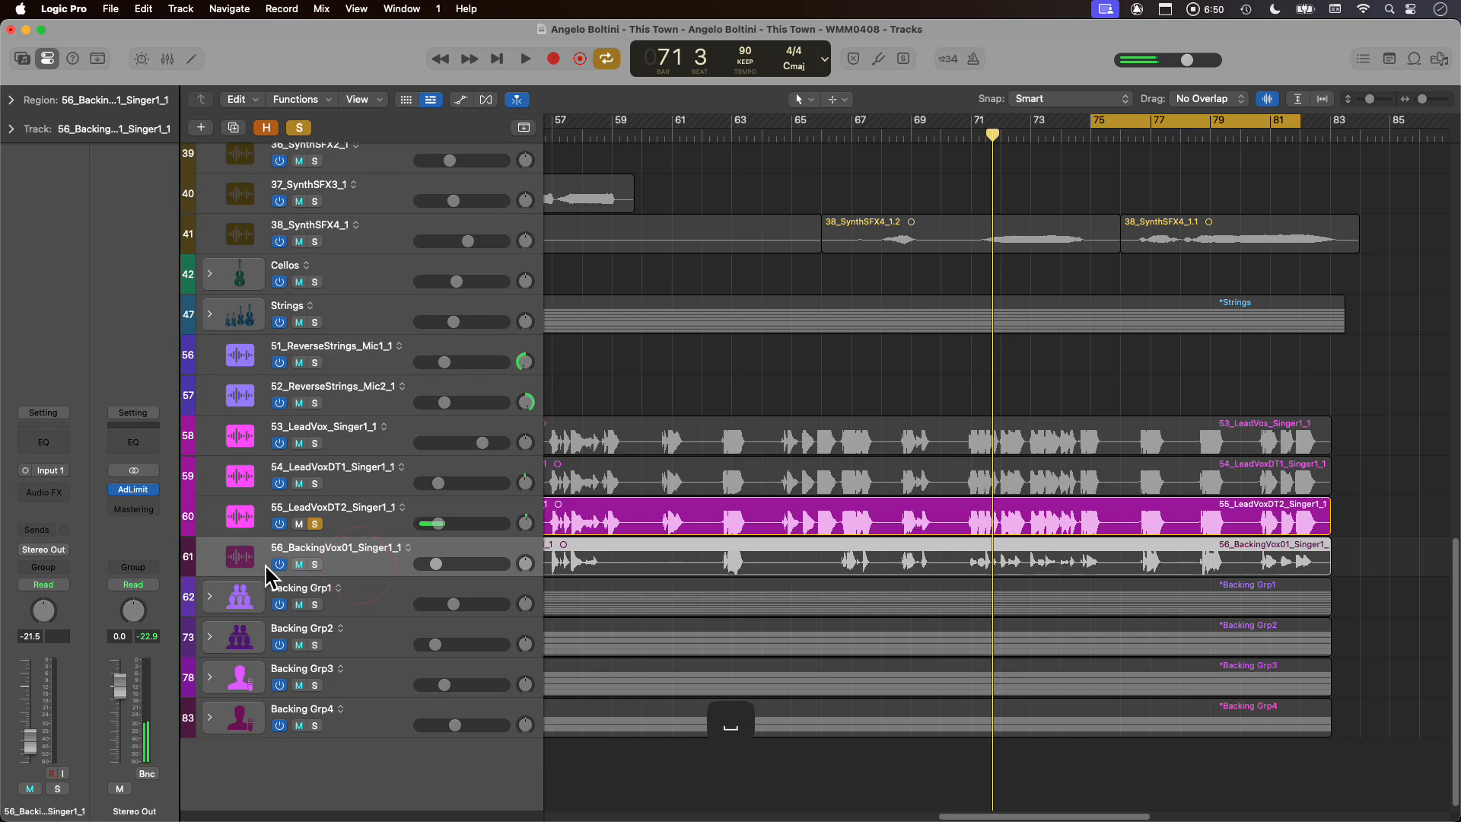
- Turn off the 56_BackingVox01_Singer1_1 track and compare the earlier part of its region with the lead vocals
right_click(366, 563)
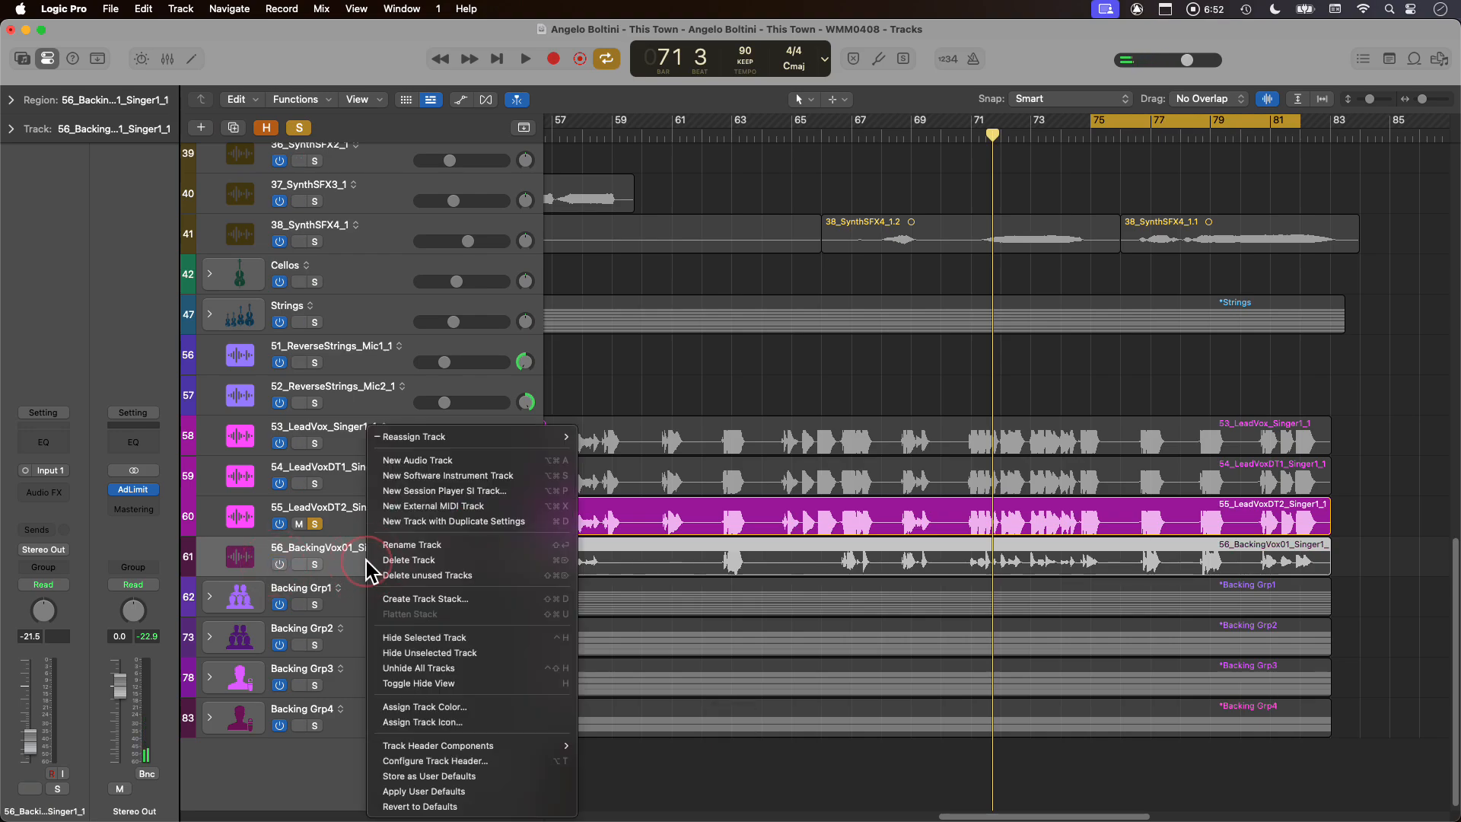
left_click(821, 519)
scroll(829, 533, "left", 8)
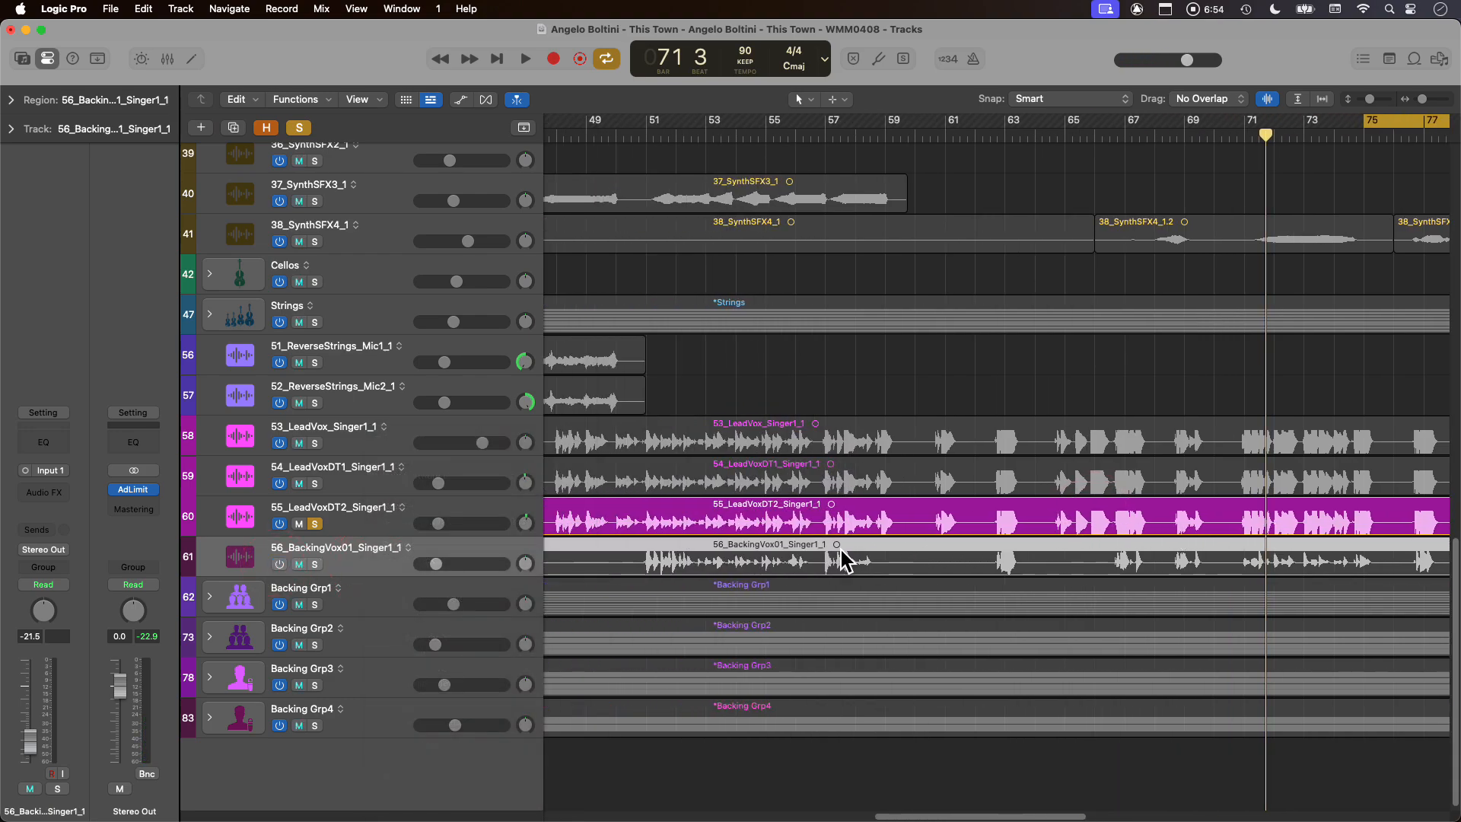
scroll(840, 561, "left", 10)
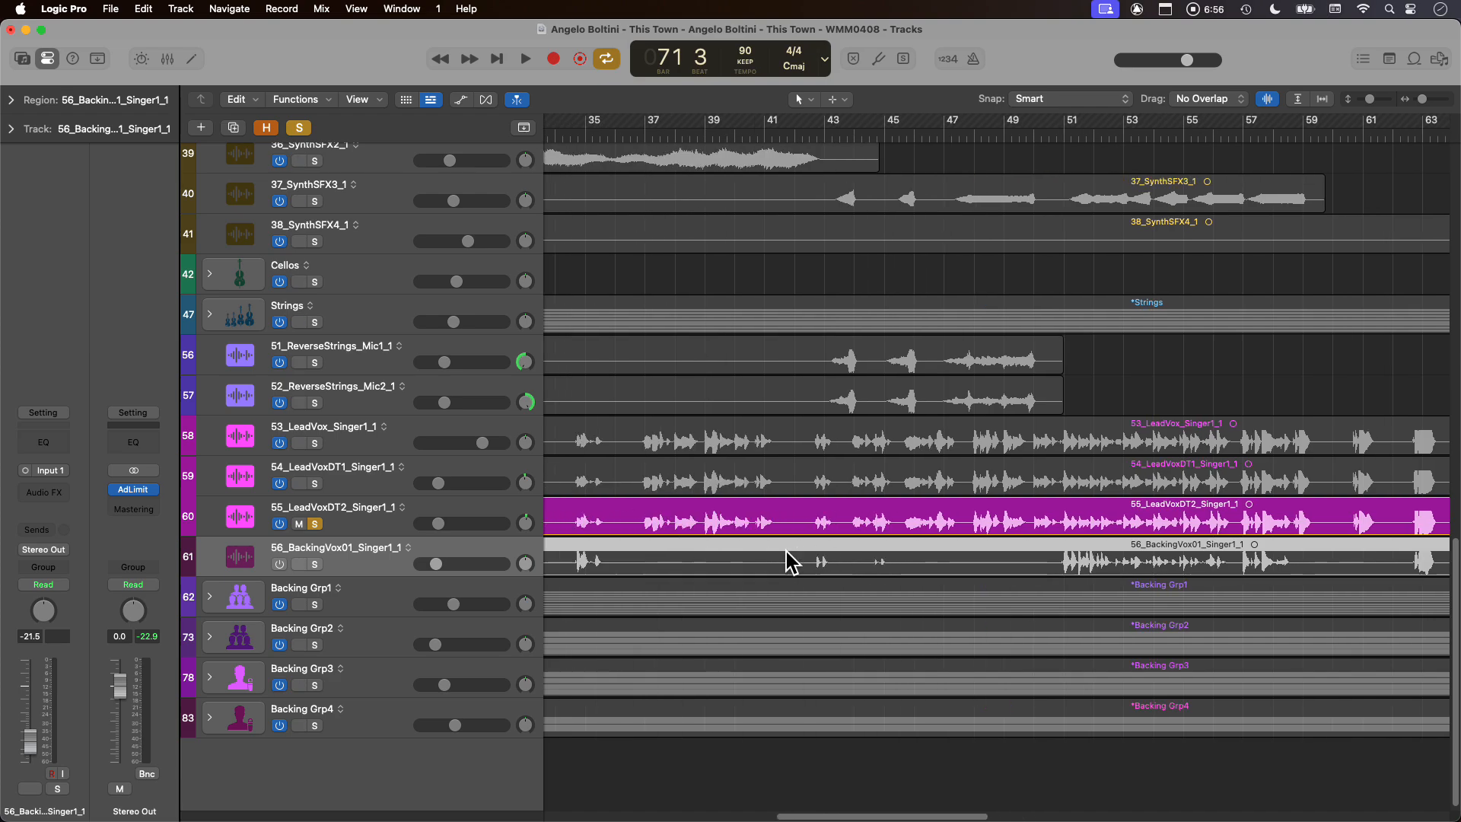
scroll(757, 556, "left", 8)
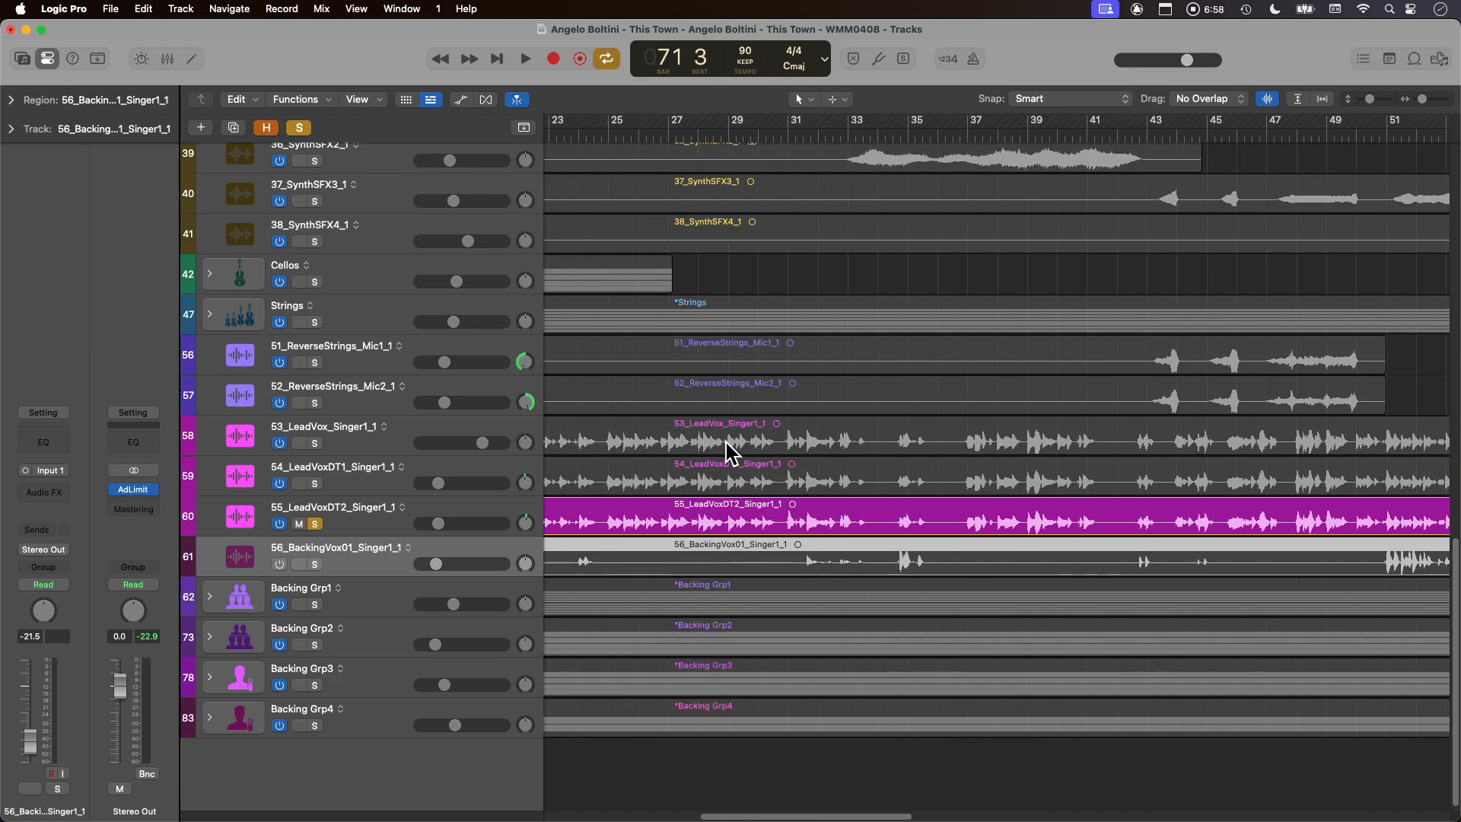
- Select the lead vocal and its two double tracks and compare their regions across the whole song
left_click(377, 441)
left_click(375, 514)
left_click(377, 467)
right_click(377, 440)
left_click(833, 417)
left_click(388, 448)
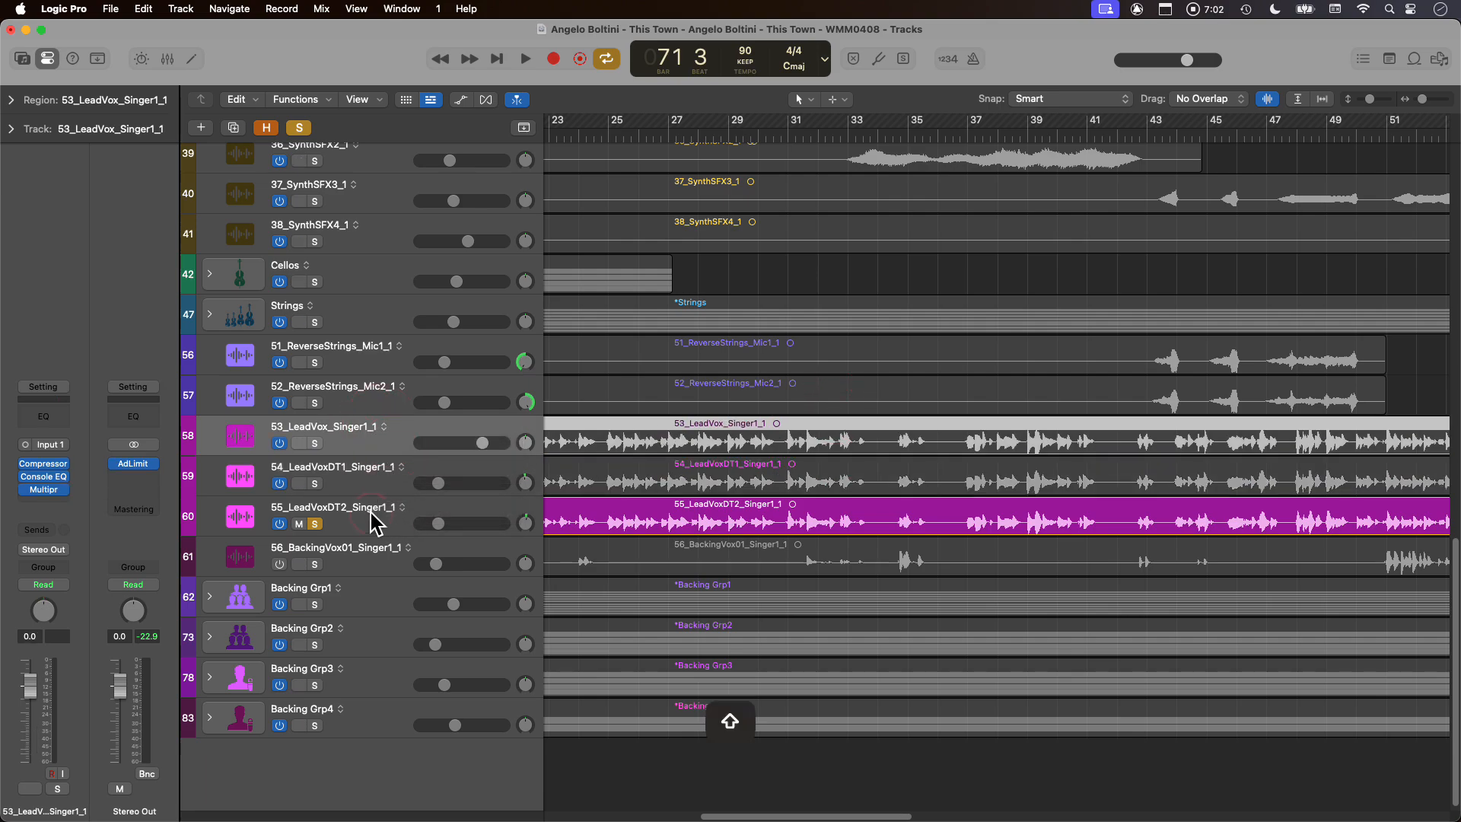
left_click(376, 524, "shift")
scroll(947, 506, "down", 3)
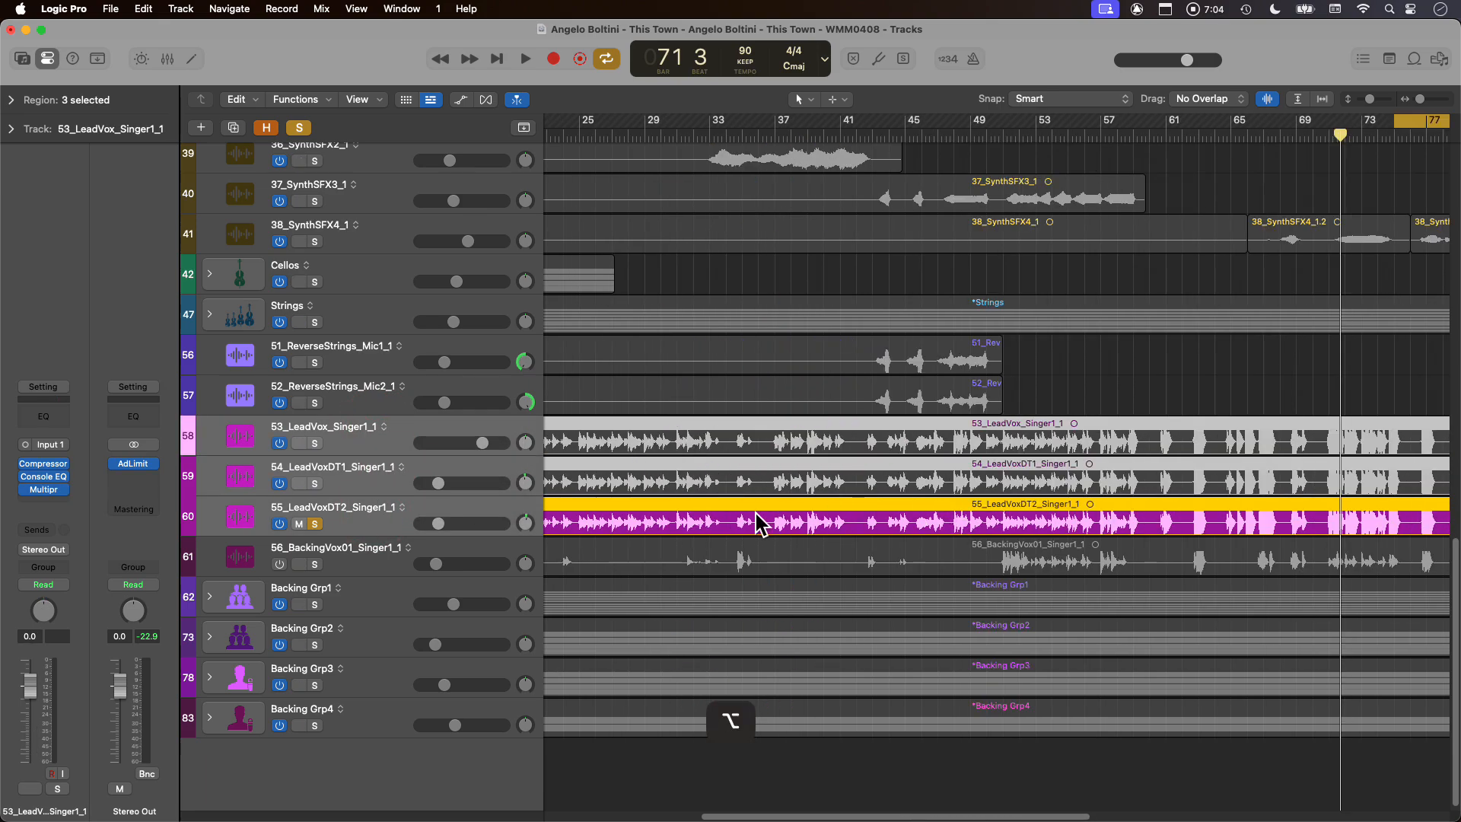
scroll(757, 517, "down", 3)
left_click(1205, 516)
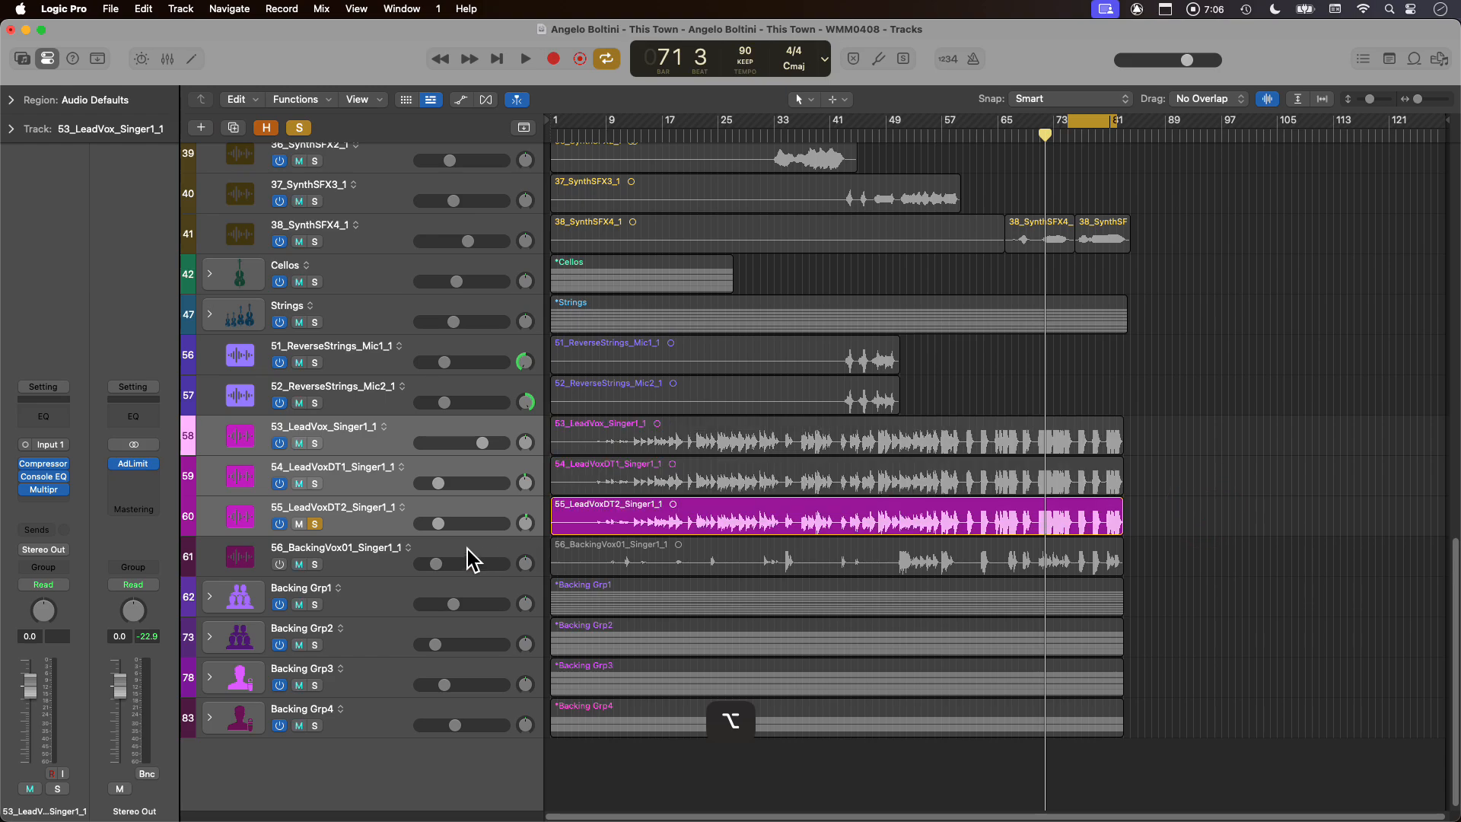
- Clear the solo on 55_LeadVoxDT2_Singer1_1 and leave all three lead vocal tracks unmuted
left_click(301, 524)
right_click(401, 449)
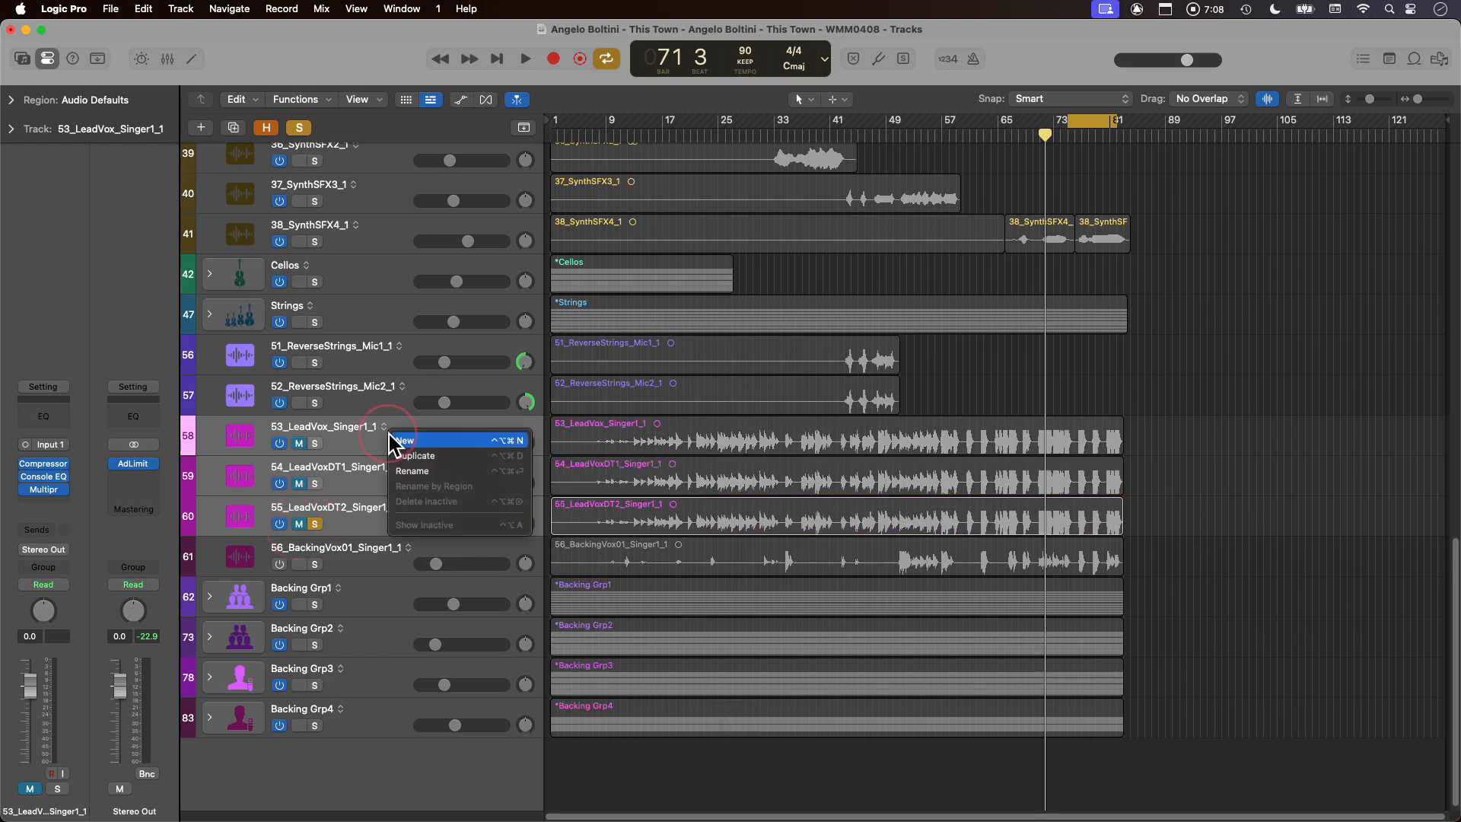
left_click(314, 523)
left_click(301, 523)
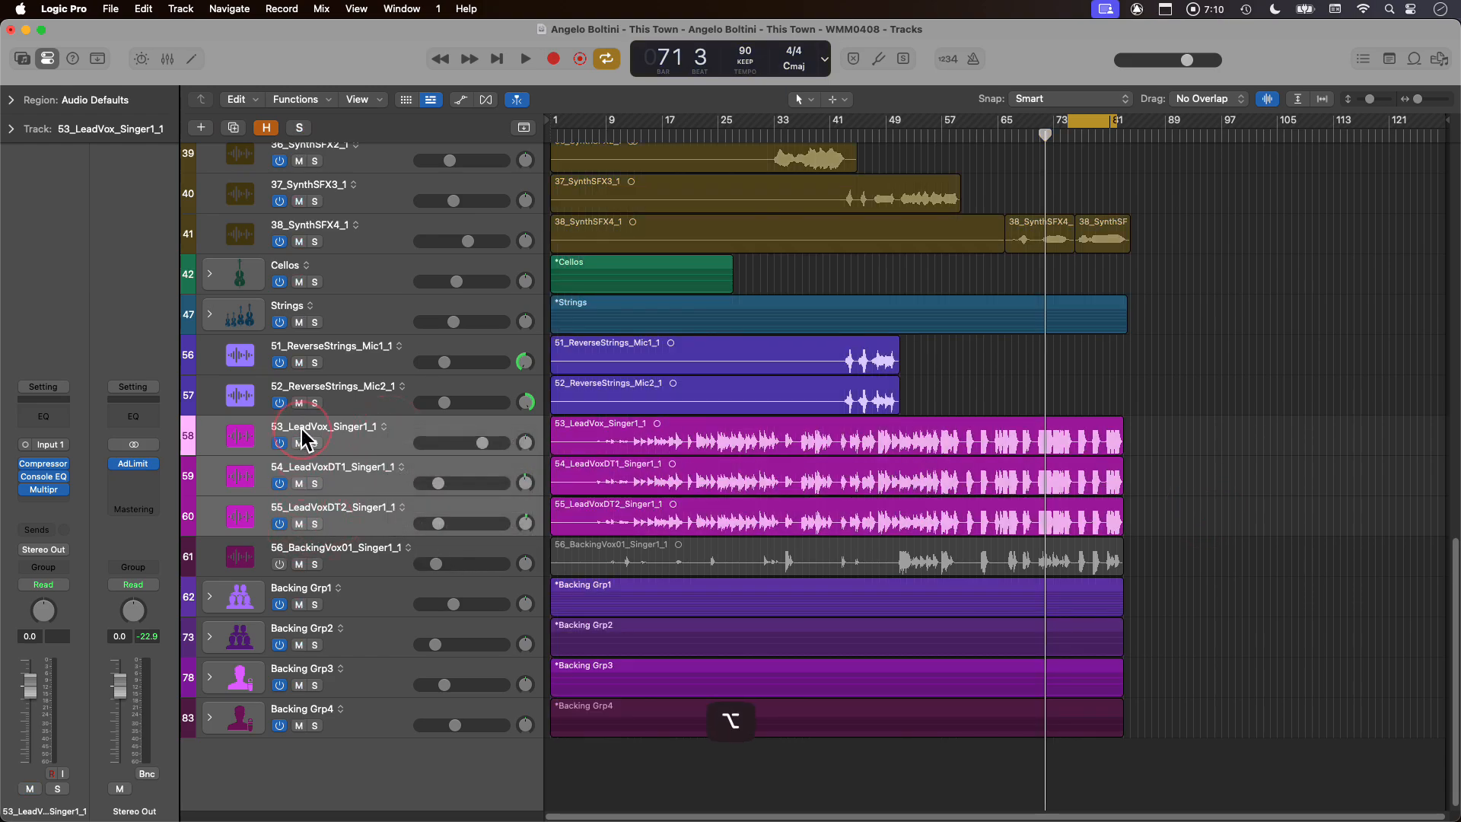
- Select 54_LeadVoxDT1_Singer1_1 and 55_LeadVoxDT2_Singer1_1 together and examine them within the full track list
left_click(392, 448)
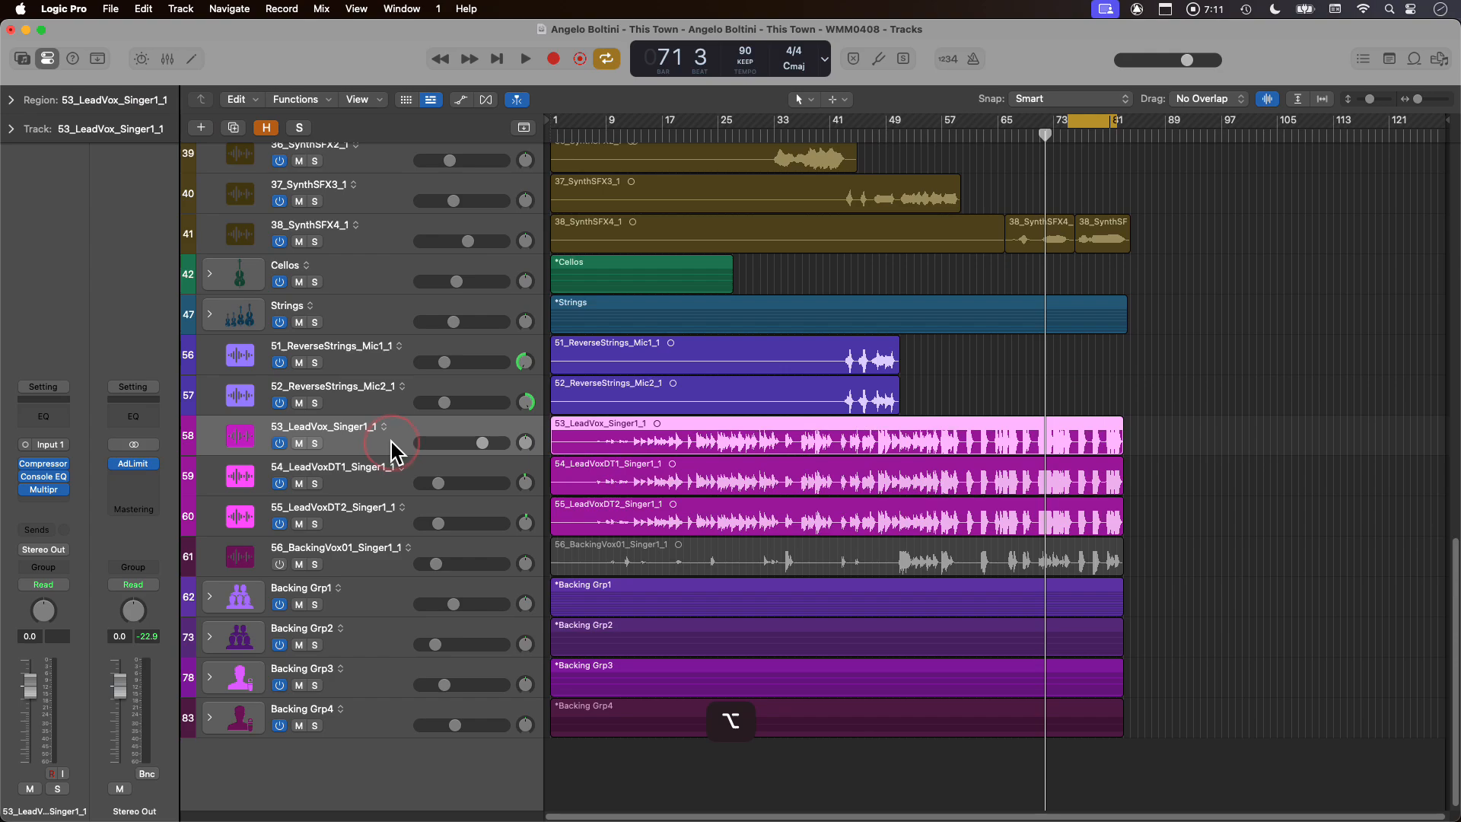
left_click(374, 492)
left_click(379, 527, "shift")
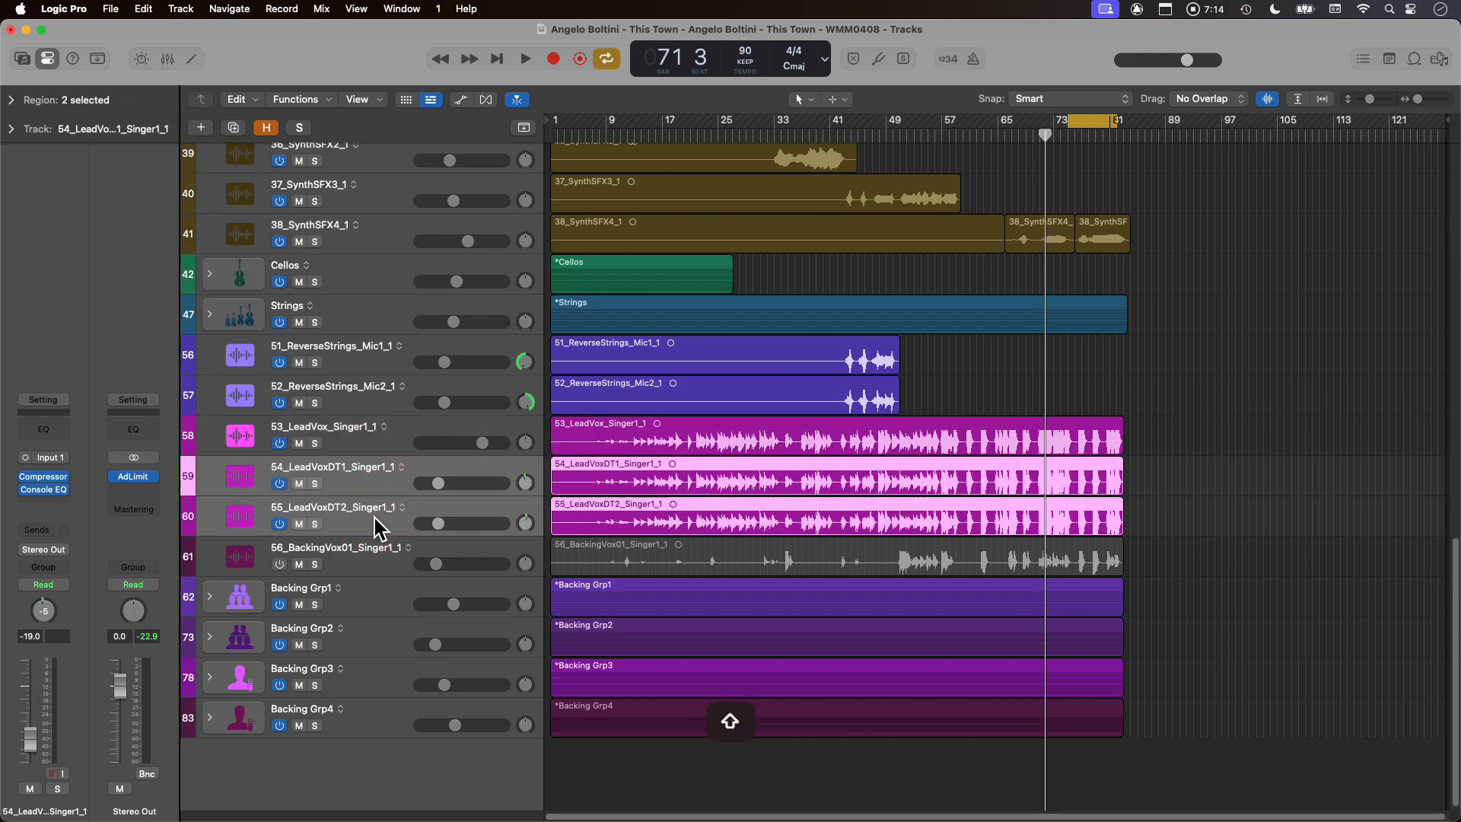
scroll(336, 477, "up", 2)
scroll(336, 477, "down", 2)
scroll(335, 487, "up", 2)
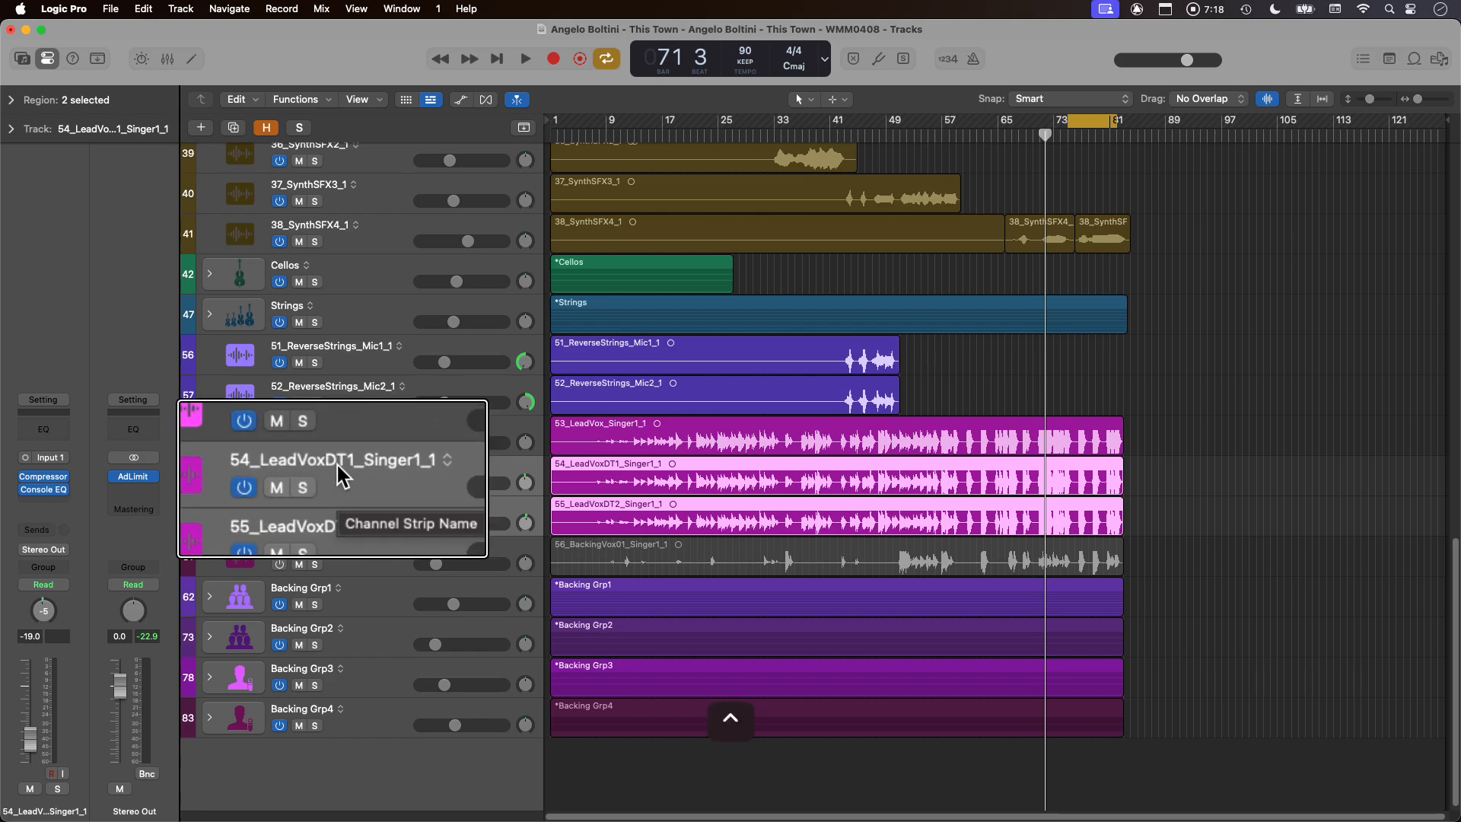
scroll(336, 487, "down", 2)
scroll(340, 489, "up", 5)
scroll(340, 488, "down", 5)
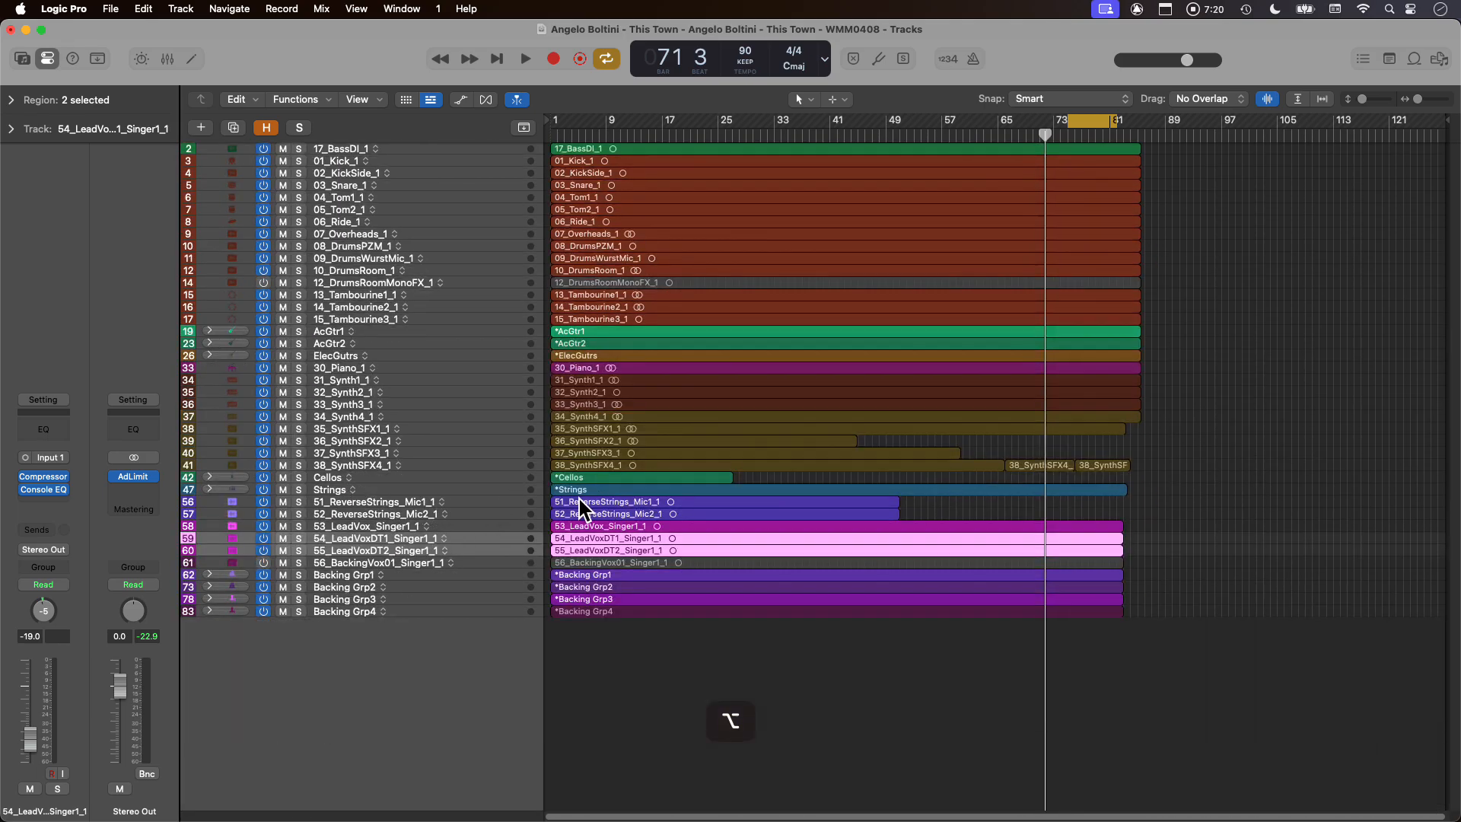
scroll(581, 508, "up", 4)
scroll(659, 521, "down", 3)
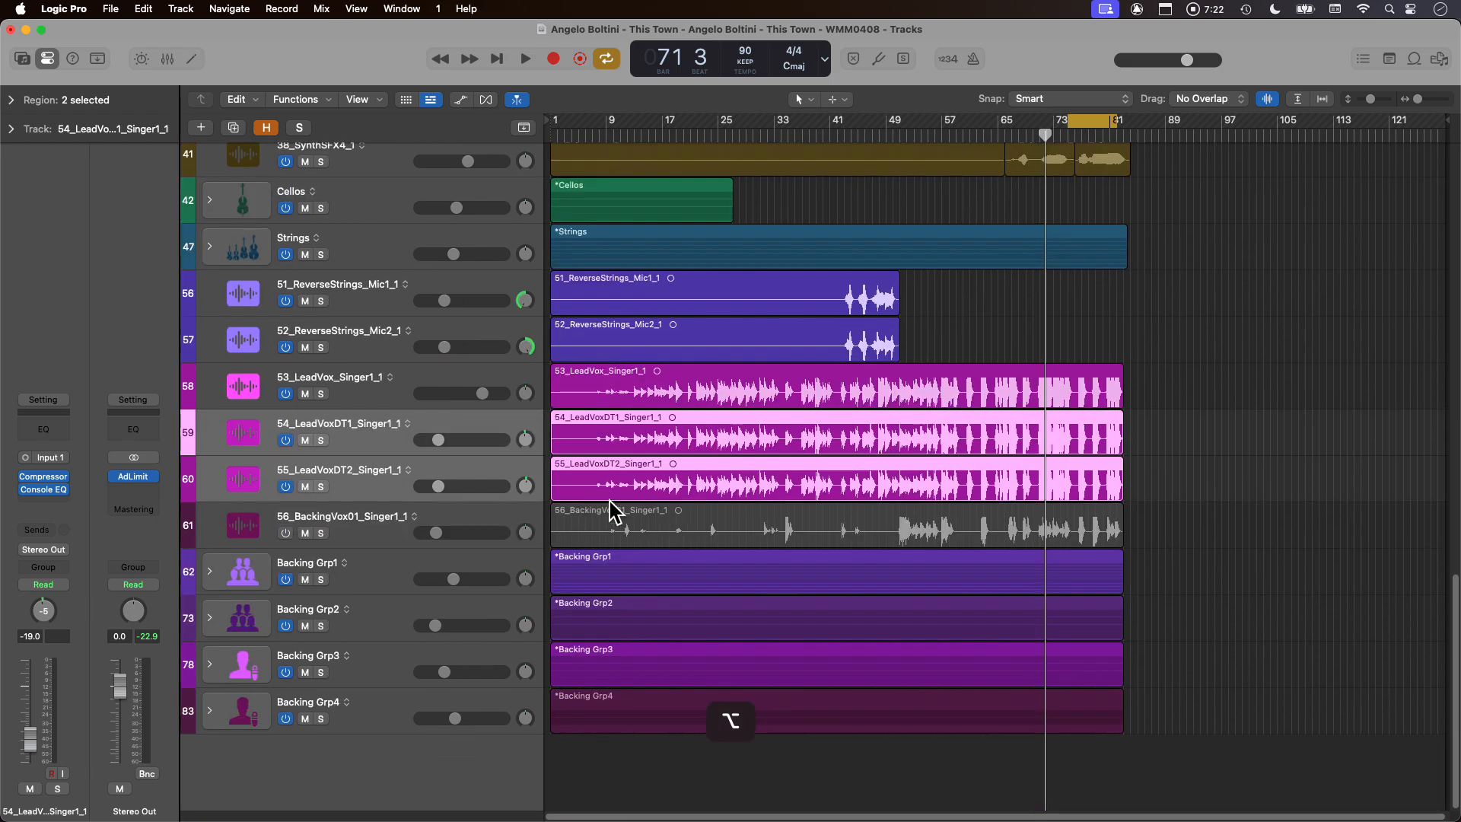
- Compare the lead vocal, its two double tracks and the switched-off 56_BackingVox01_Singer1_1 by selecting them in turn
left_click(365, 491)
left_click(371, 445)
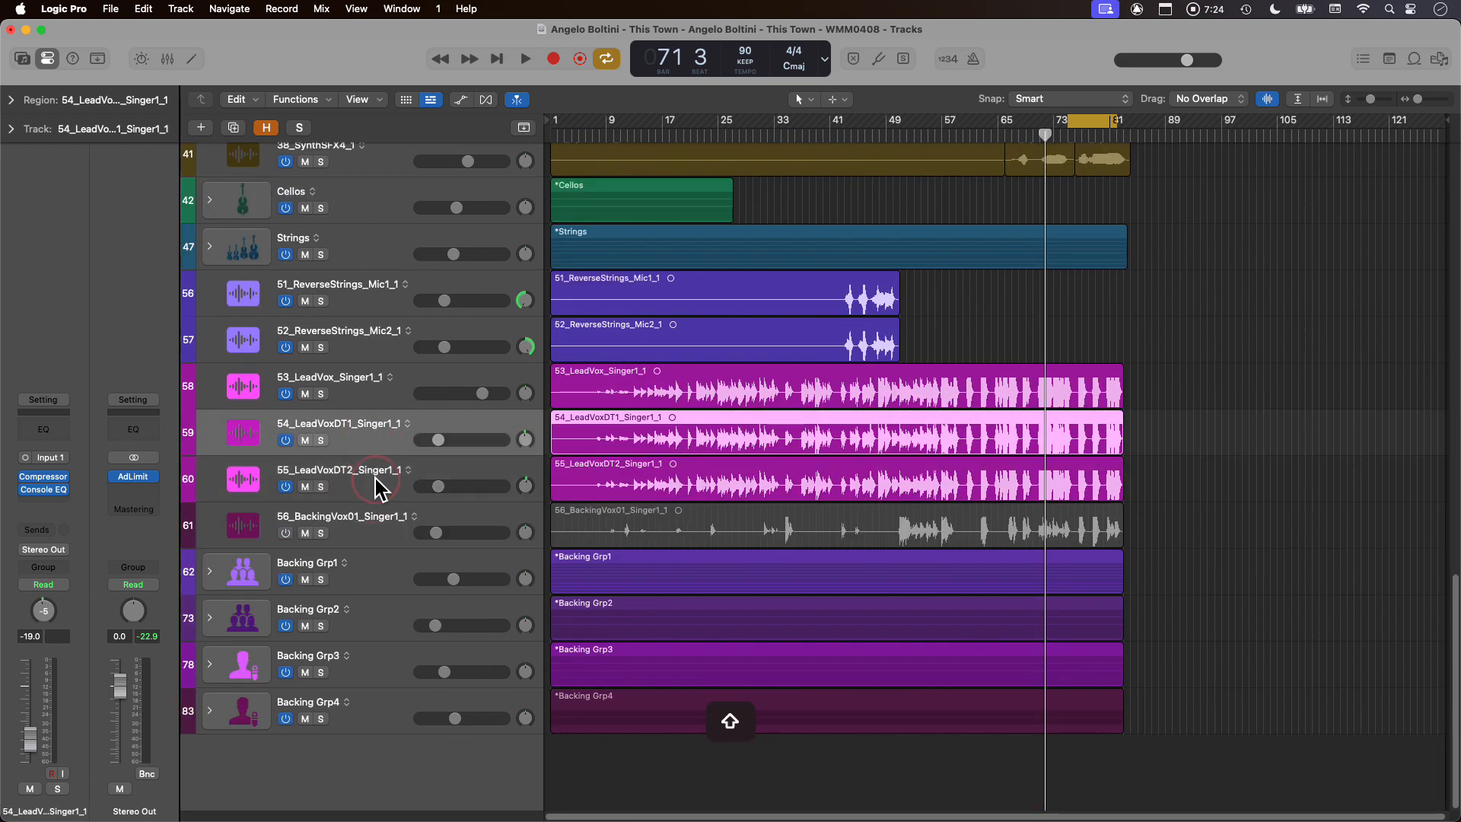
left_click(375, 487, "shift")
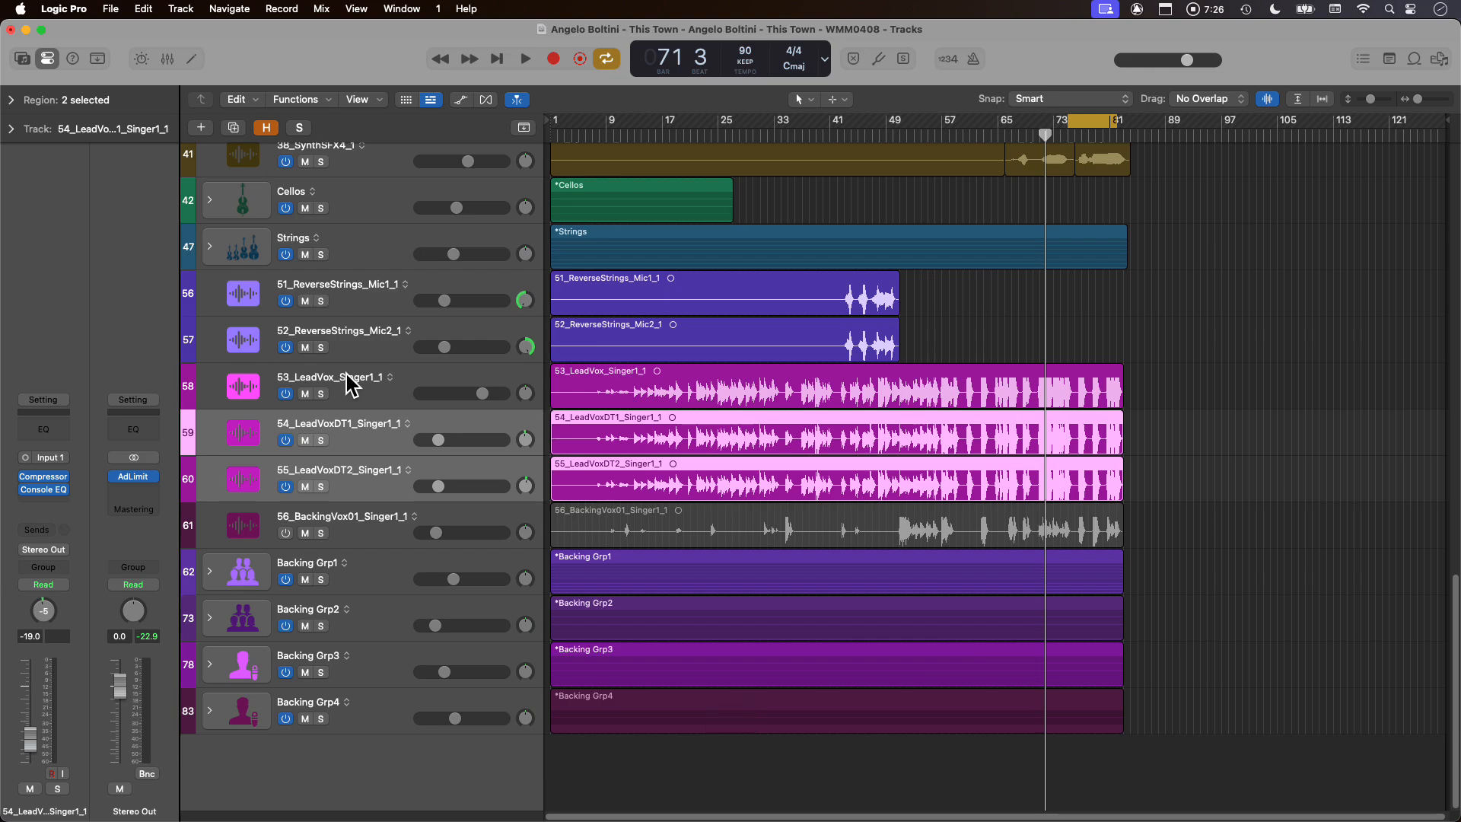
left_click(366, 392)
left_click(375, 489)
left_click(376, 448, "shift")
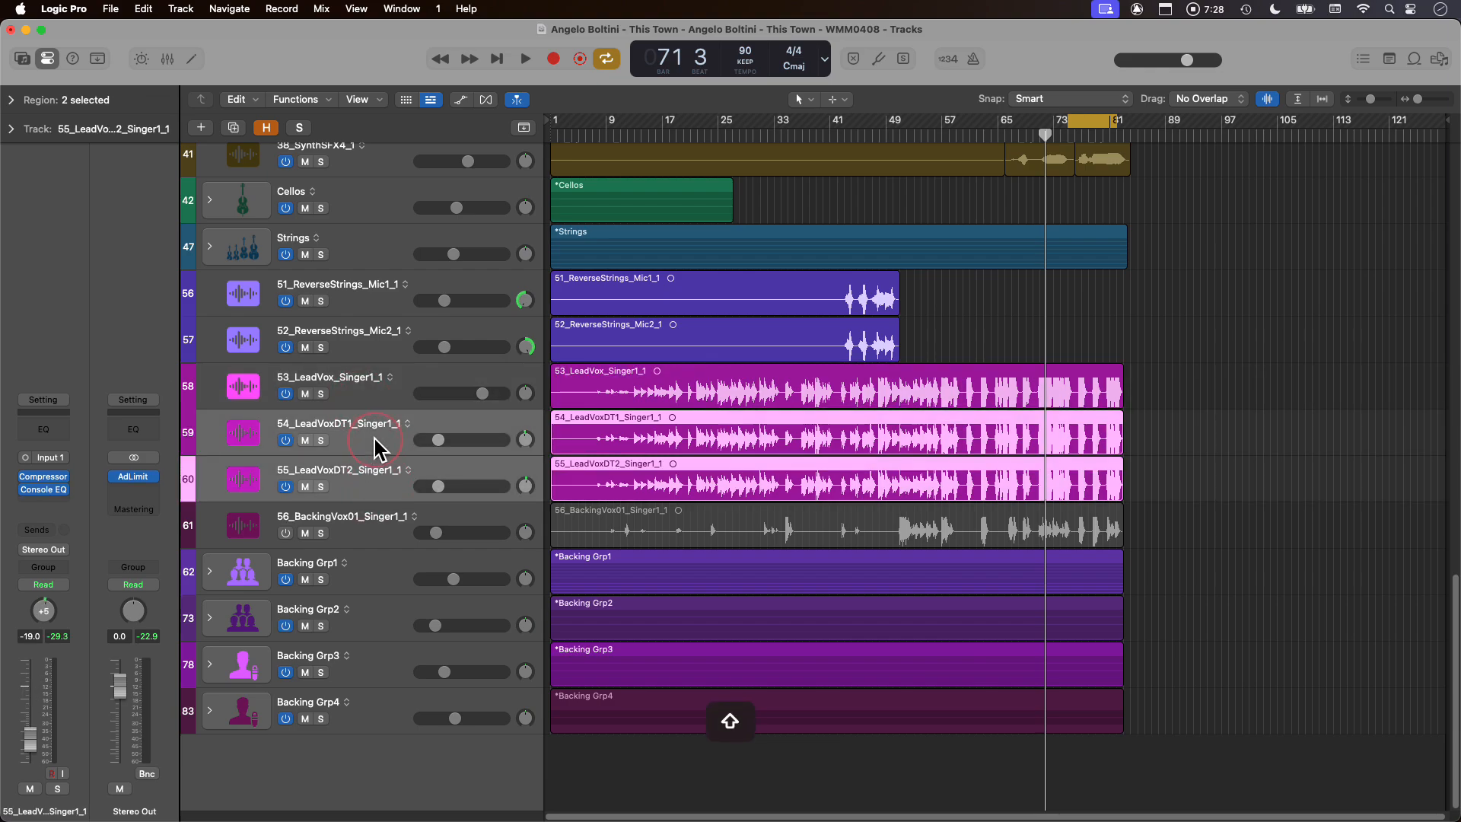
left_click(375, 541)
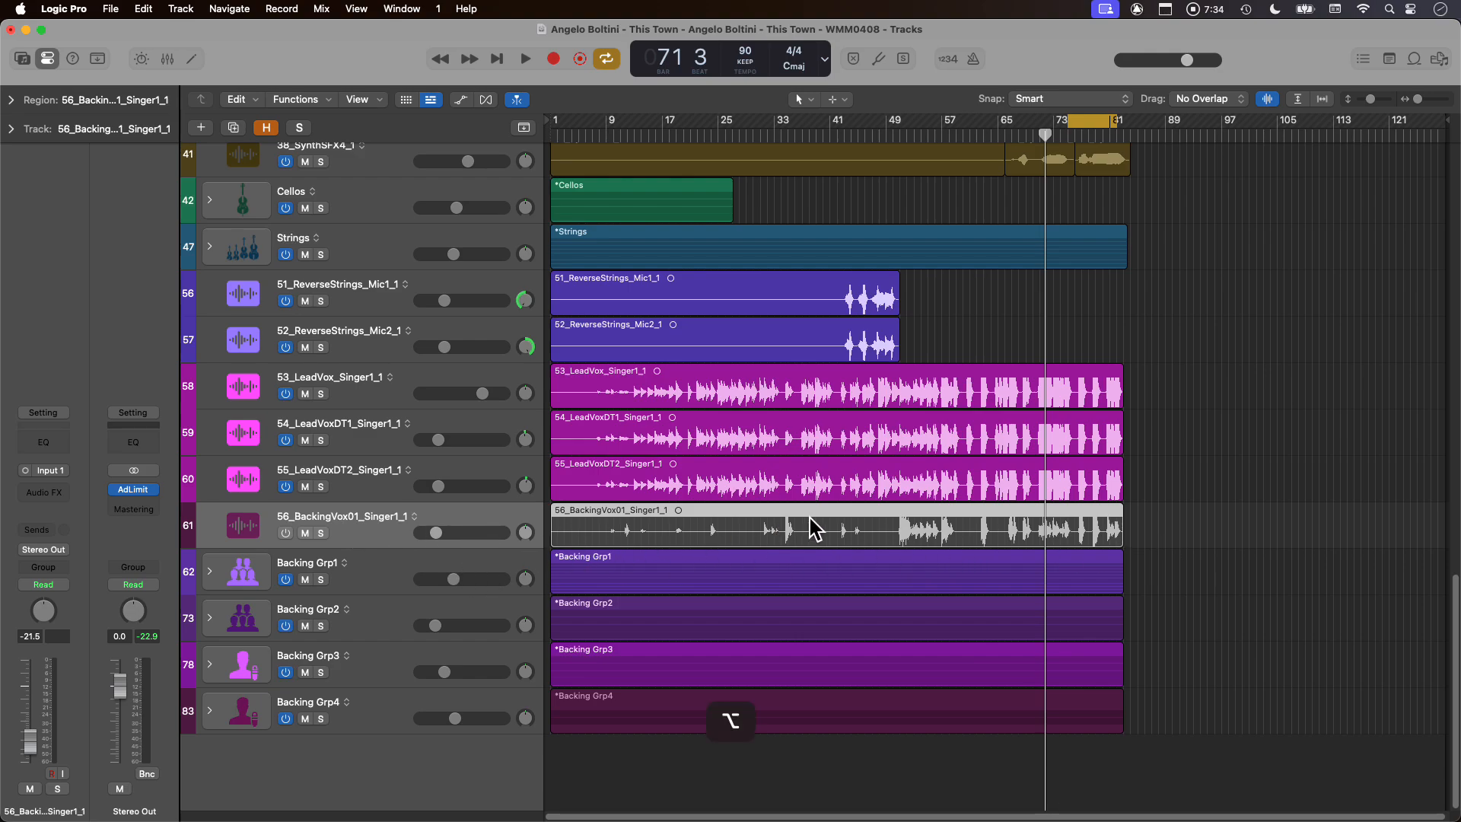
scroll(810, 518, "up", 5, "alt")
scroll(810, 518, "down", 1, "alt")
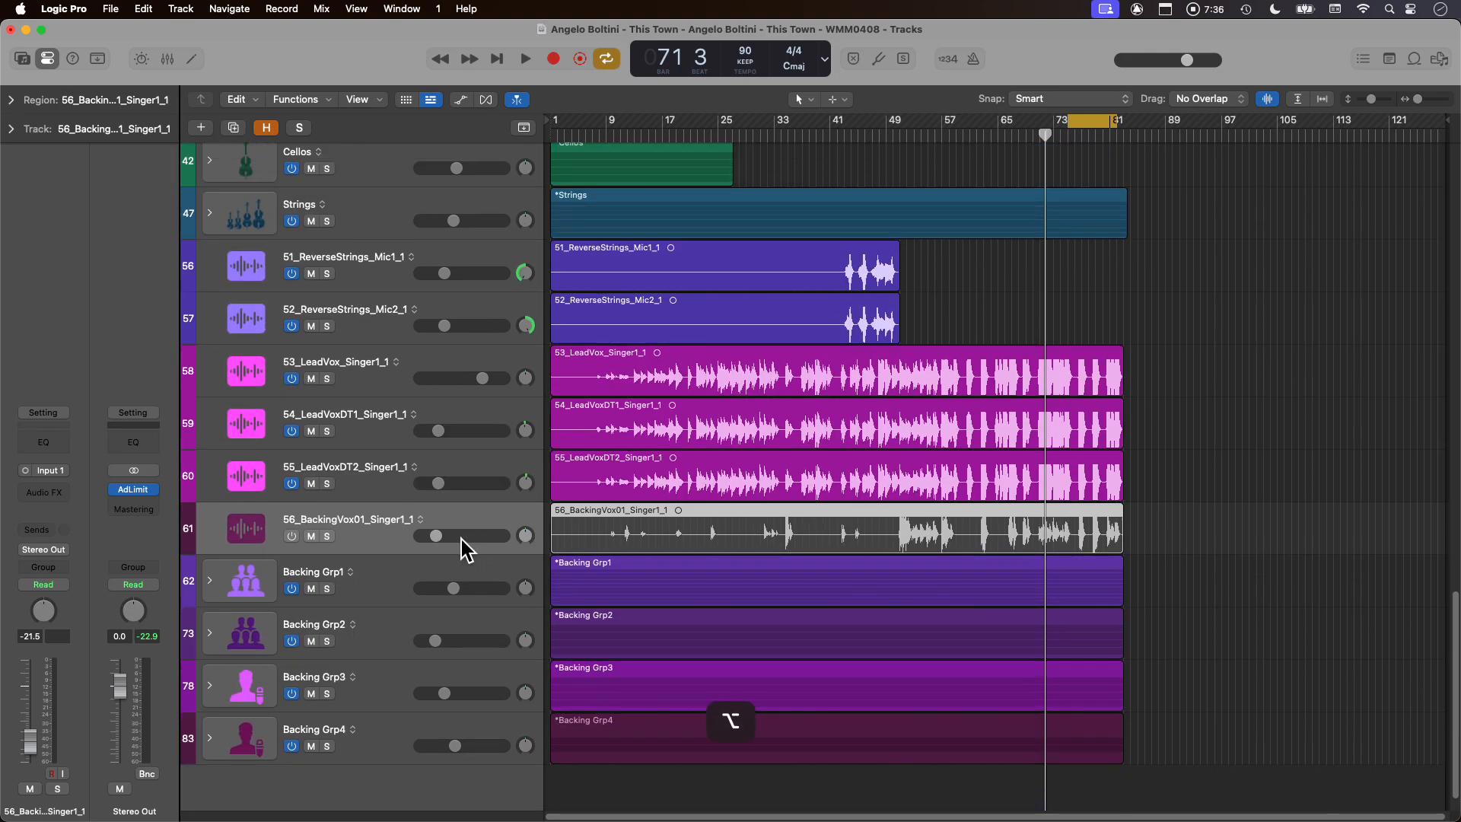
scroll(494, 541, "down", 2, "alt")
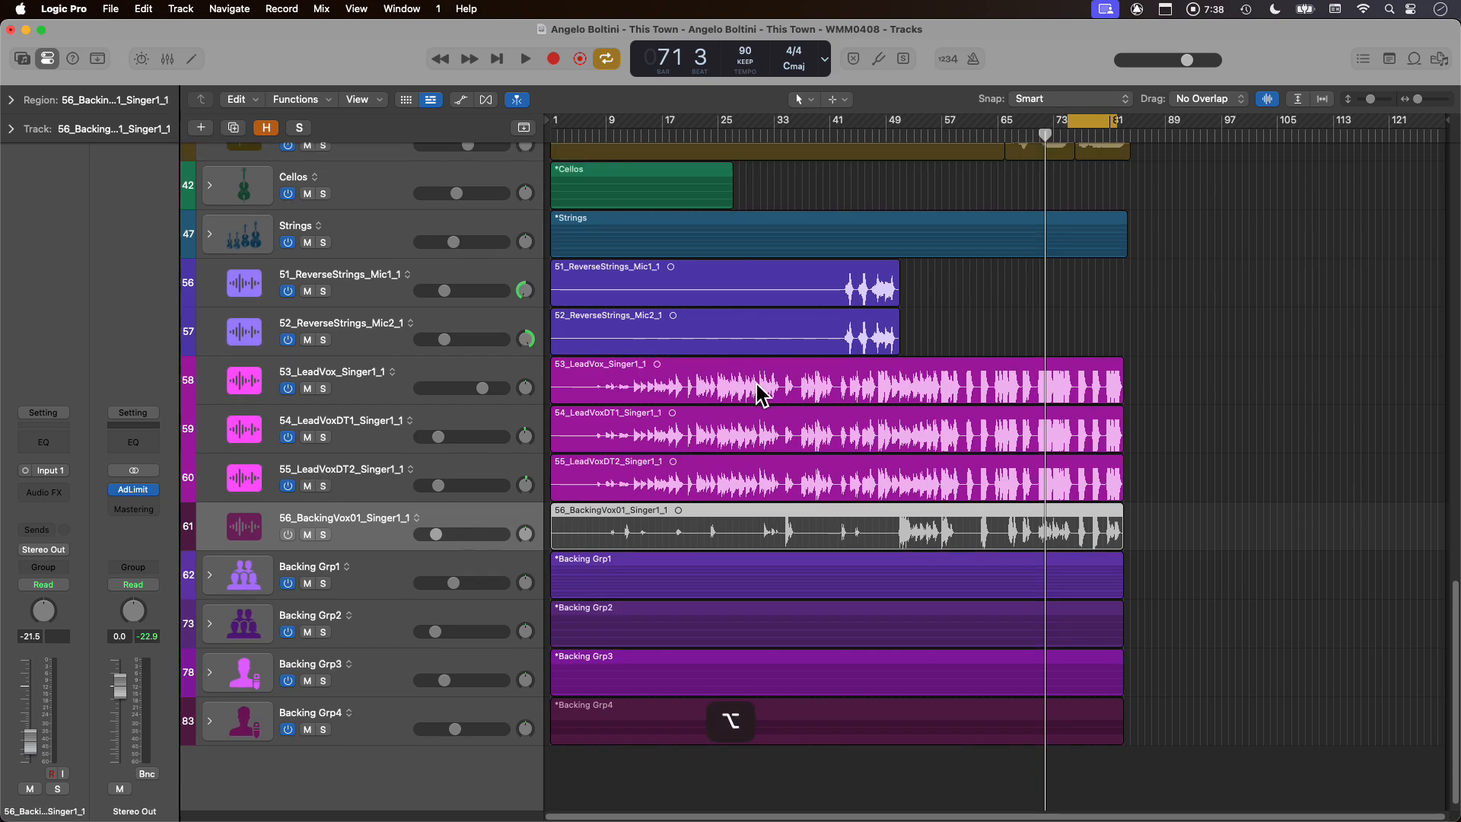
- Mute 54_LeadVoxDT1_Singer1_1 and 55_LeadVoxDT2_Singer1_1, and select the 56_BackingVox01_Singer1_1 track
left_click(366, 491)
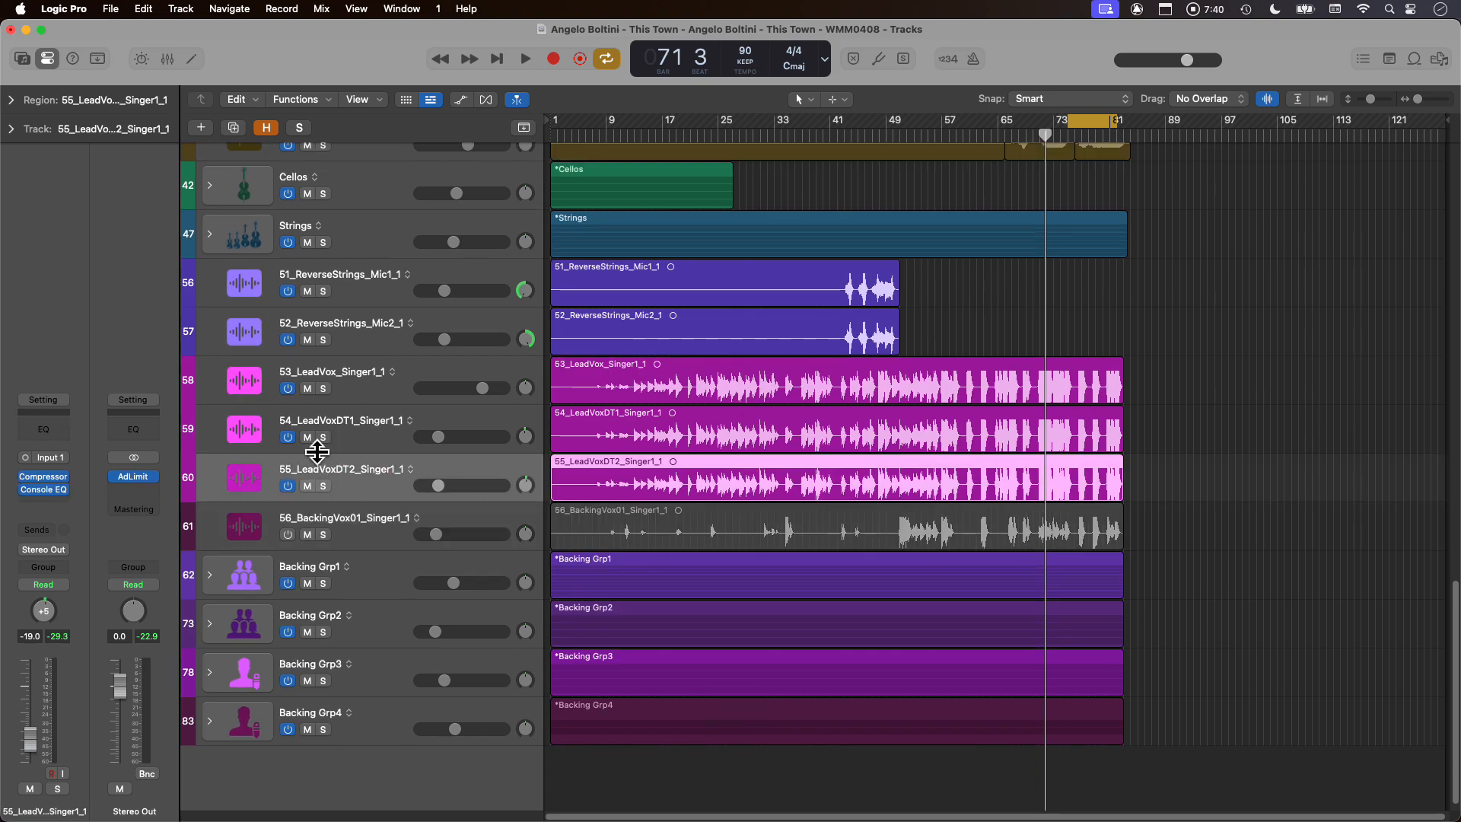
left_click(373, 542)
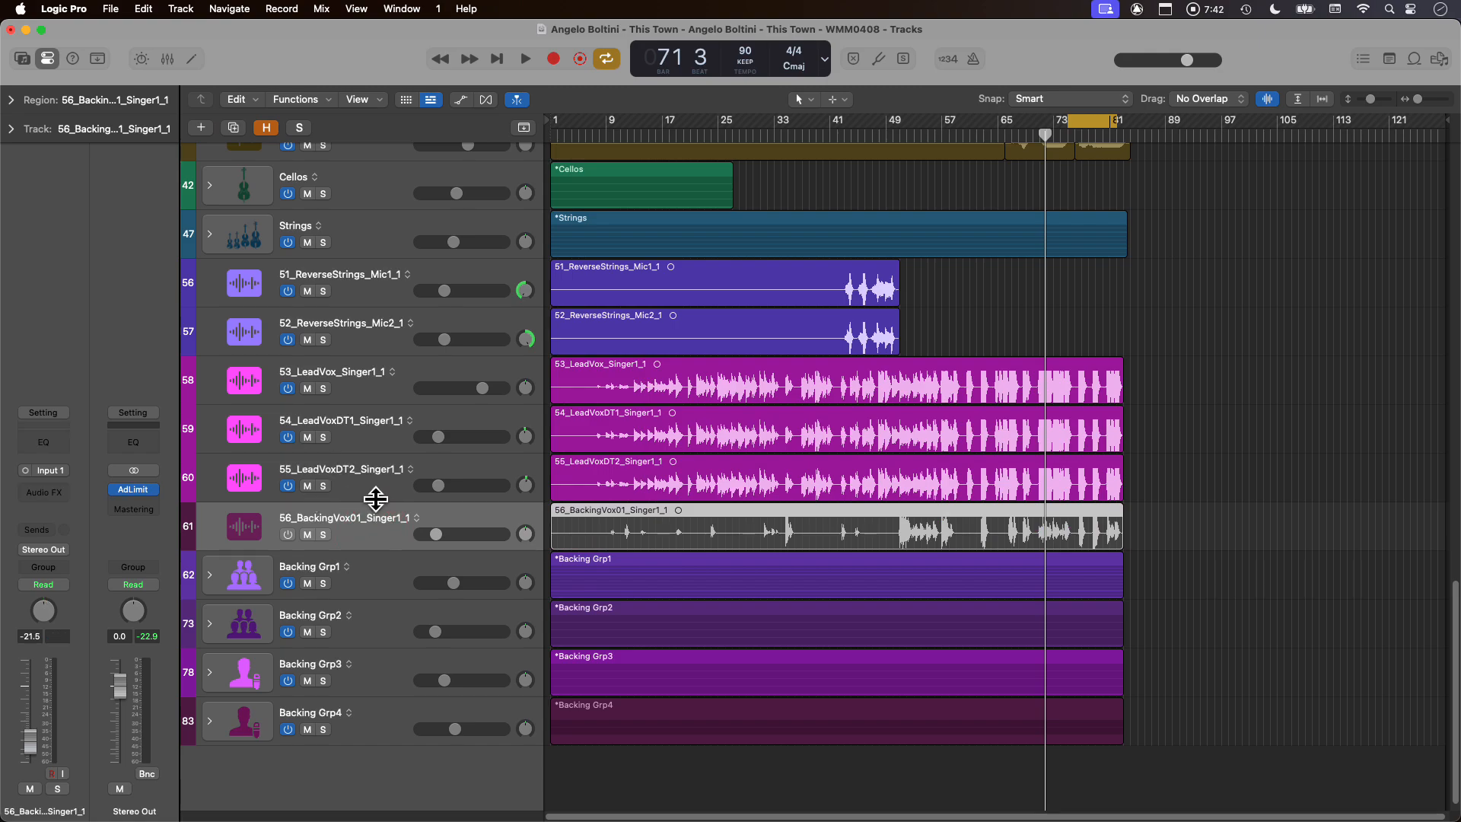
left_click(373, 493)
left_click(369, 445)
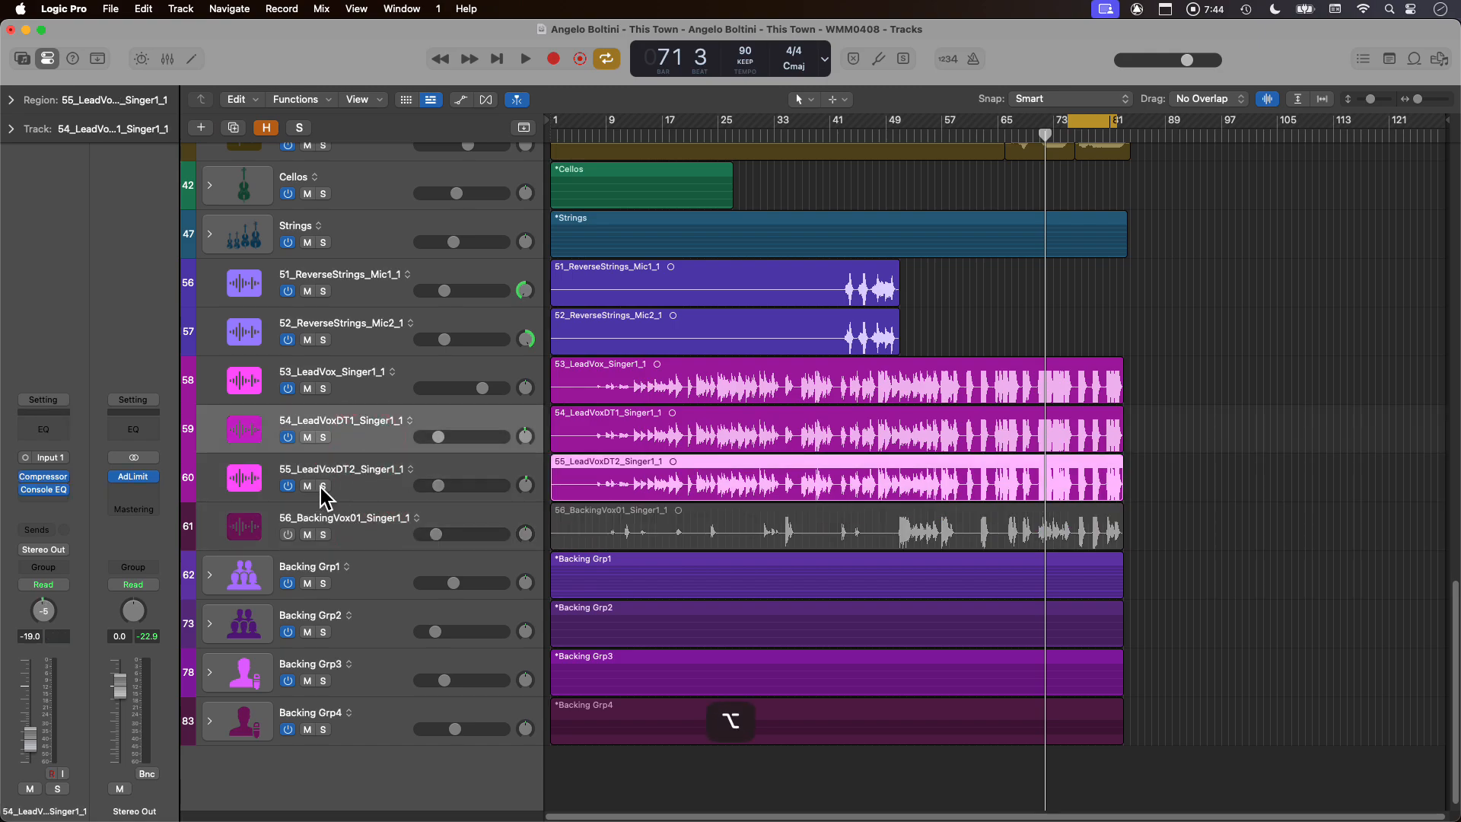
left_click(307, 486)
left_click(307, 437)
left_click(389, 544)
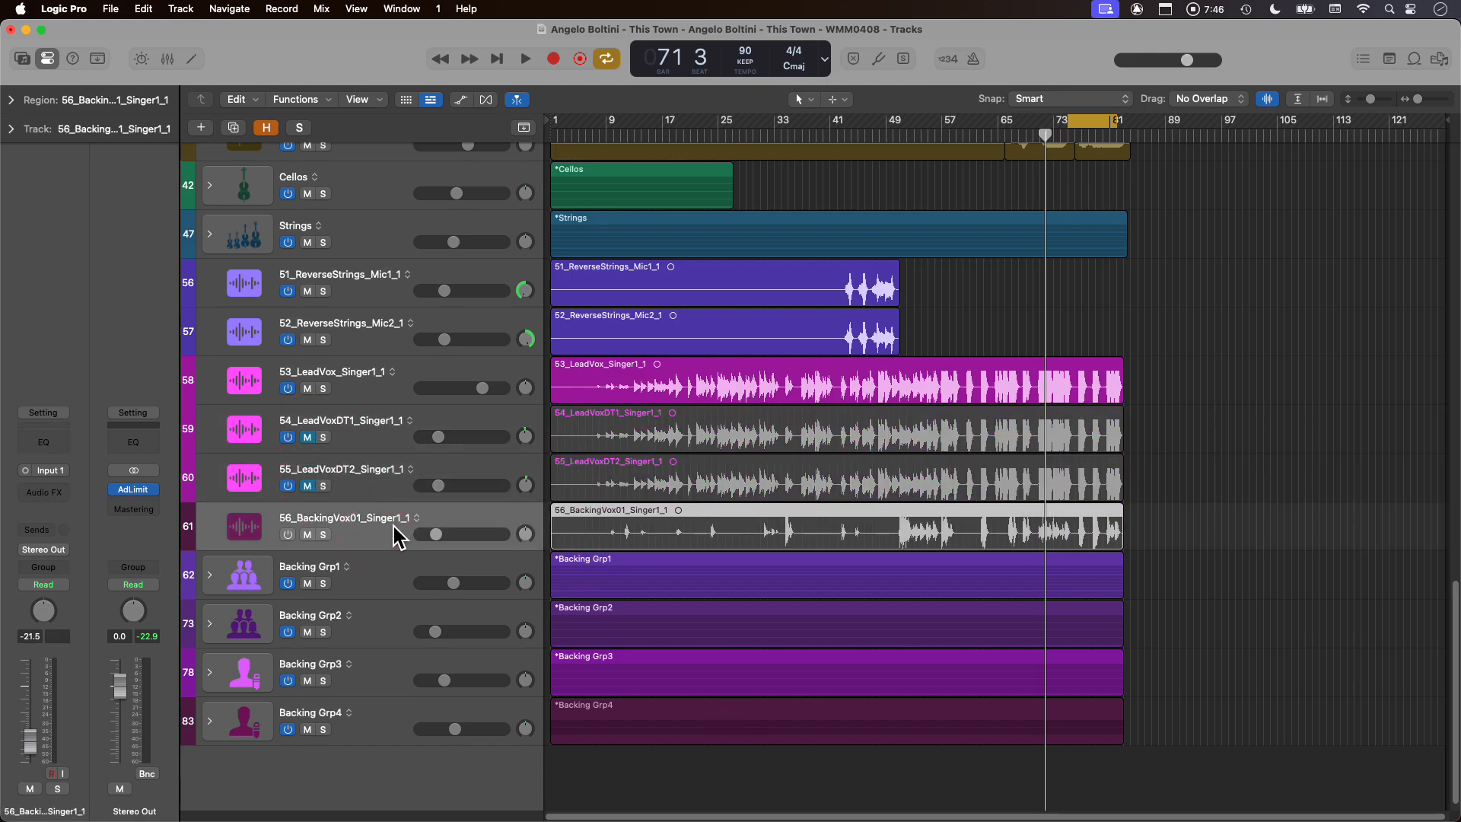
- Unmute 54_LeadVoxDT1_Singer1_1 and 55_LeadVoxDT2_Singer1_1, and hide the switched-off 56_BackingVox01_Singer1_1 track
left_click(308, 485)
left_click(308, 437)
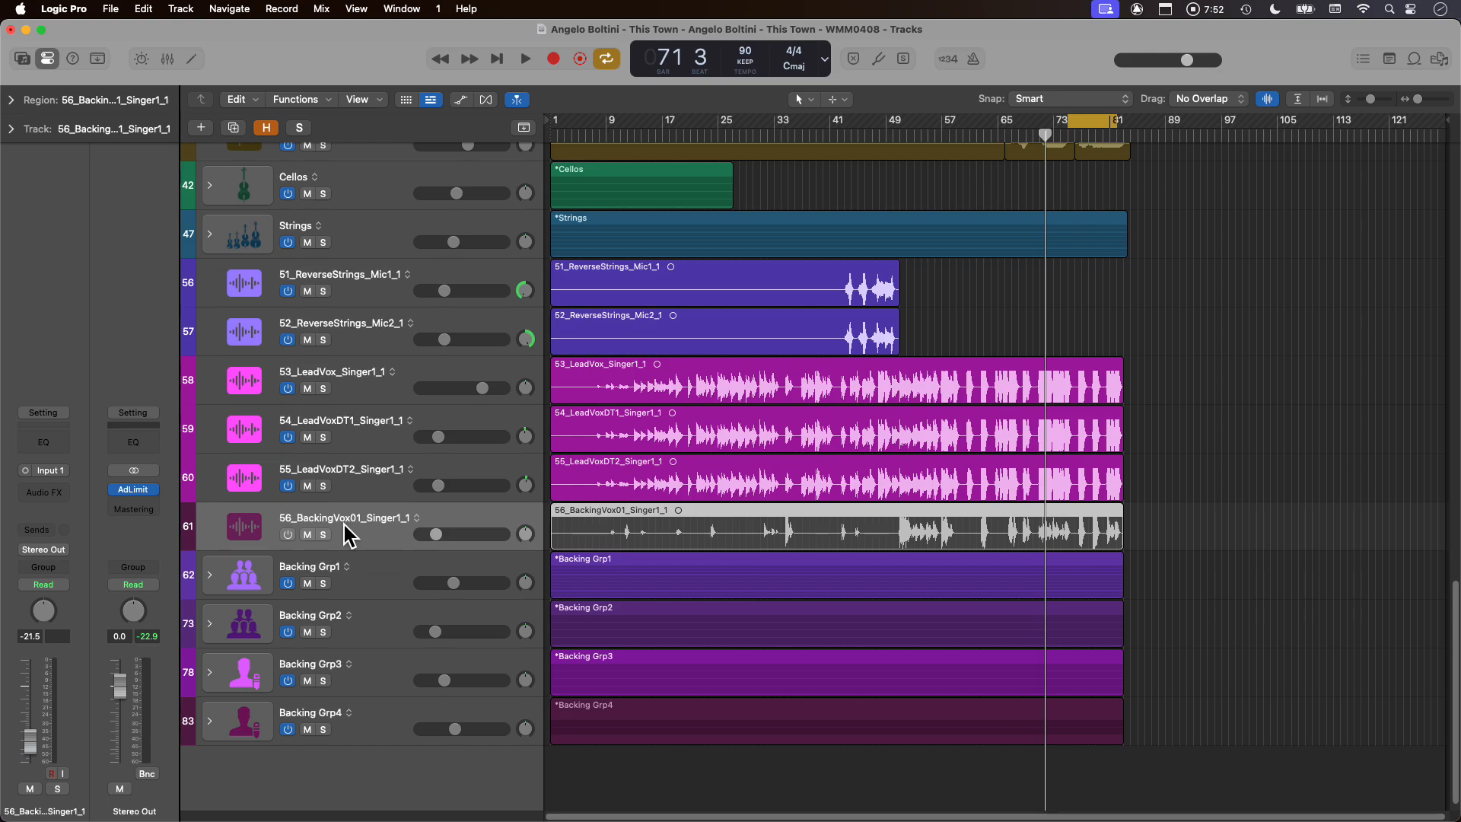
key("h")
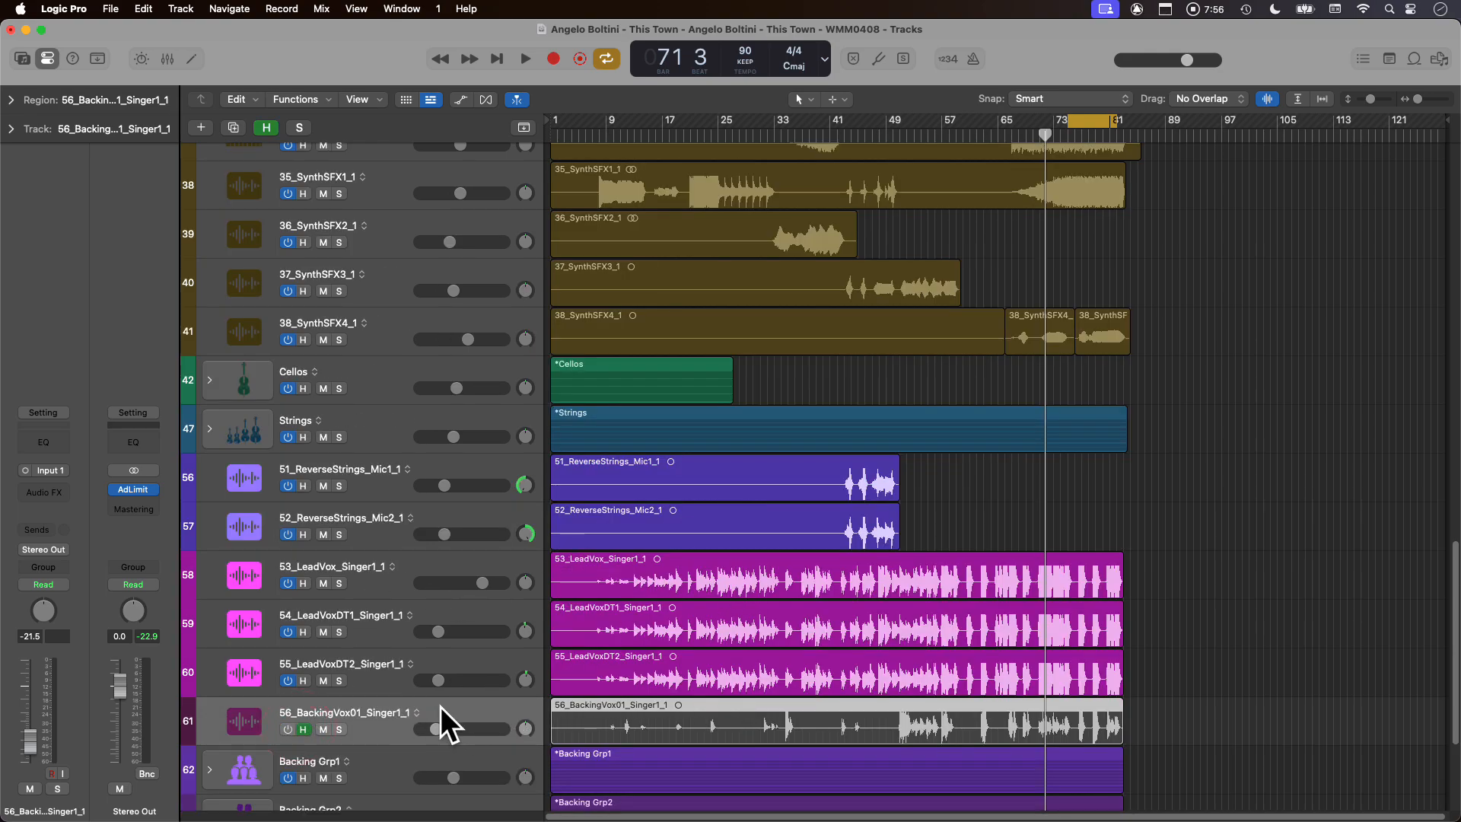
key("h")
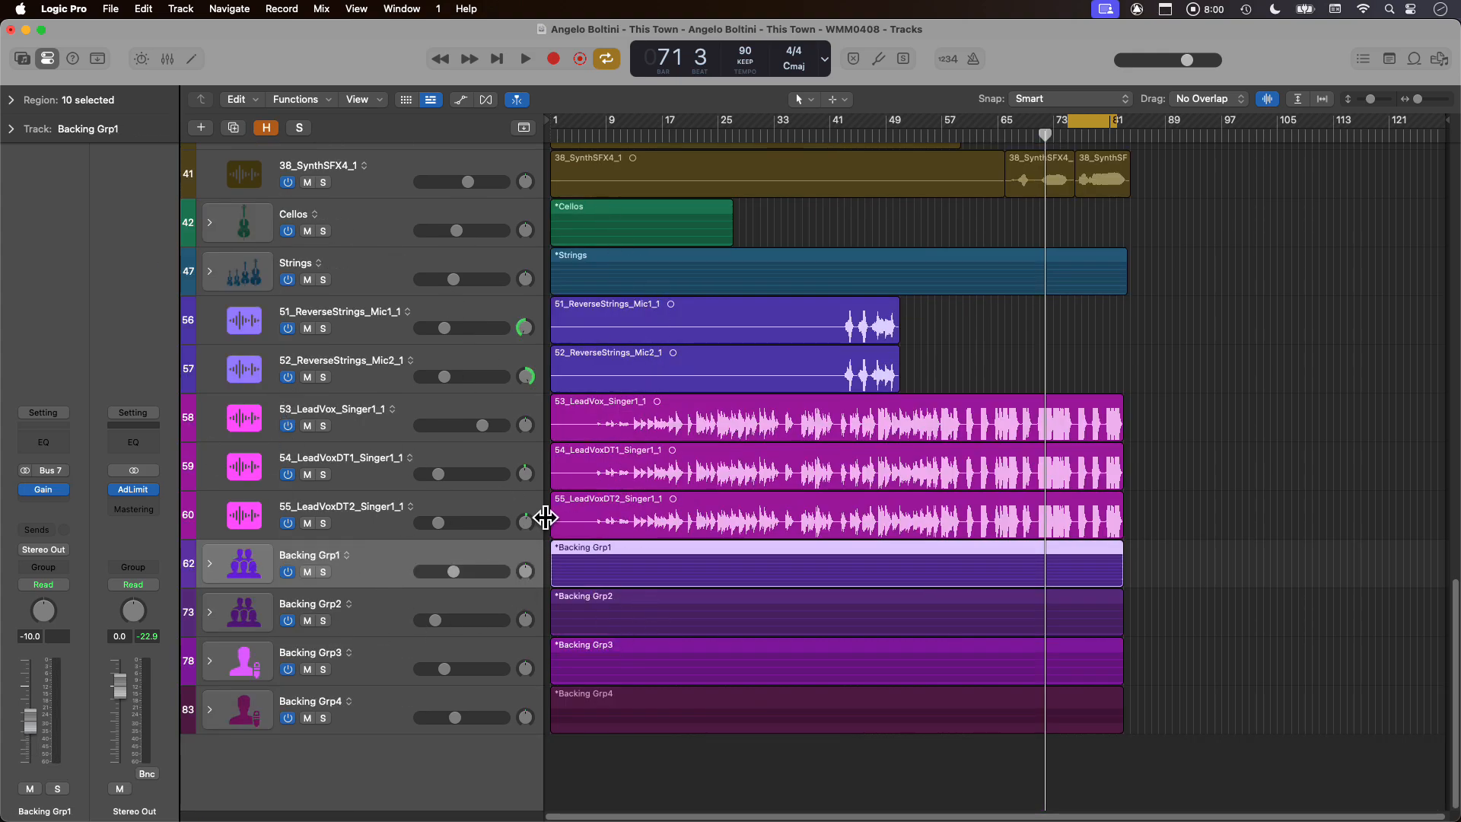
left_click(1182, 471)
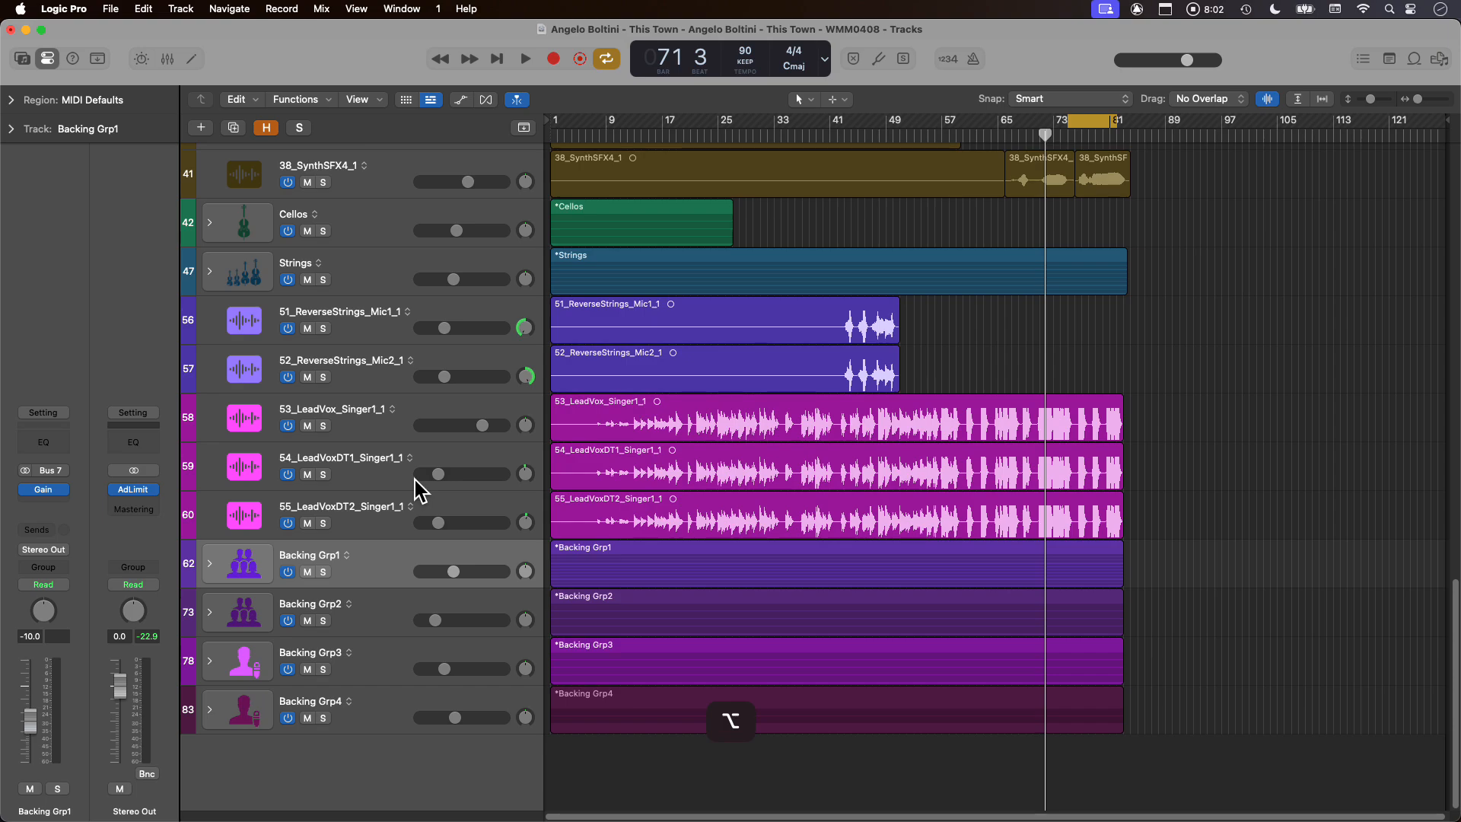
- Play the song from around bar 75 and solo the lead vocal together with its two double tracks
scroll(426, 484, "up", 3)
scroll(533, 488, "down", 3)
scroll(601, 506, "down", 2)
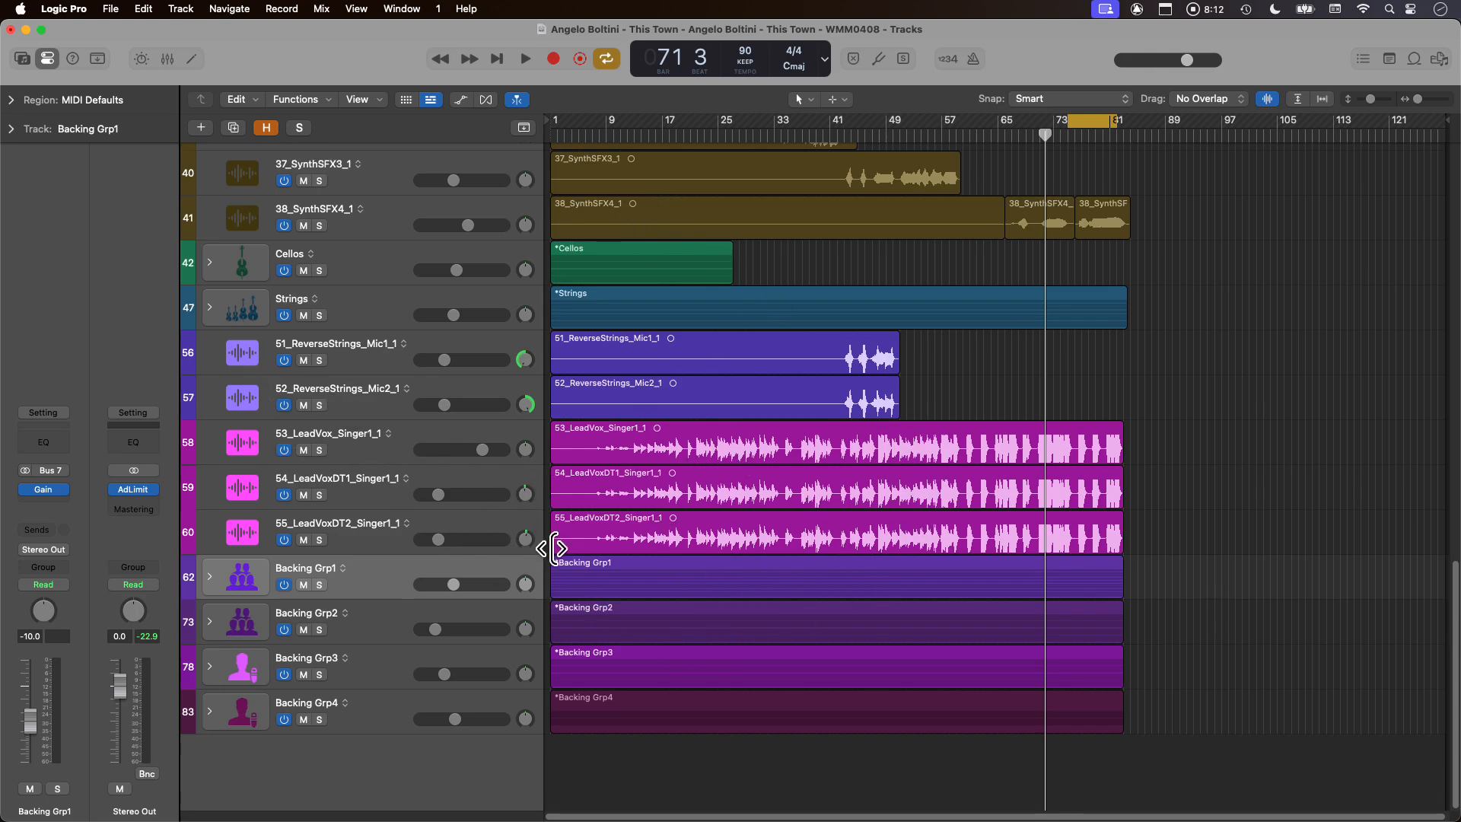
left_click(378, 542)
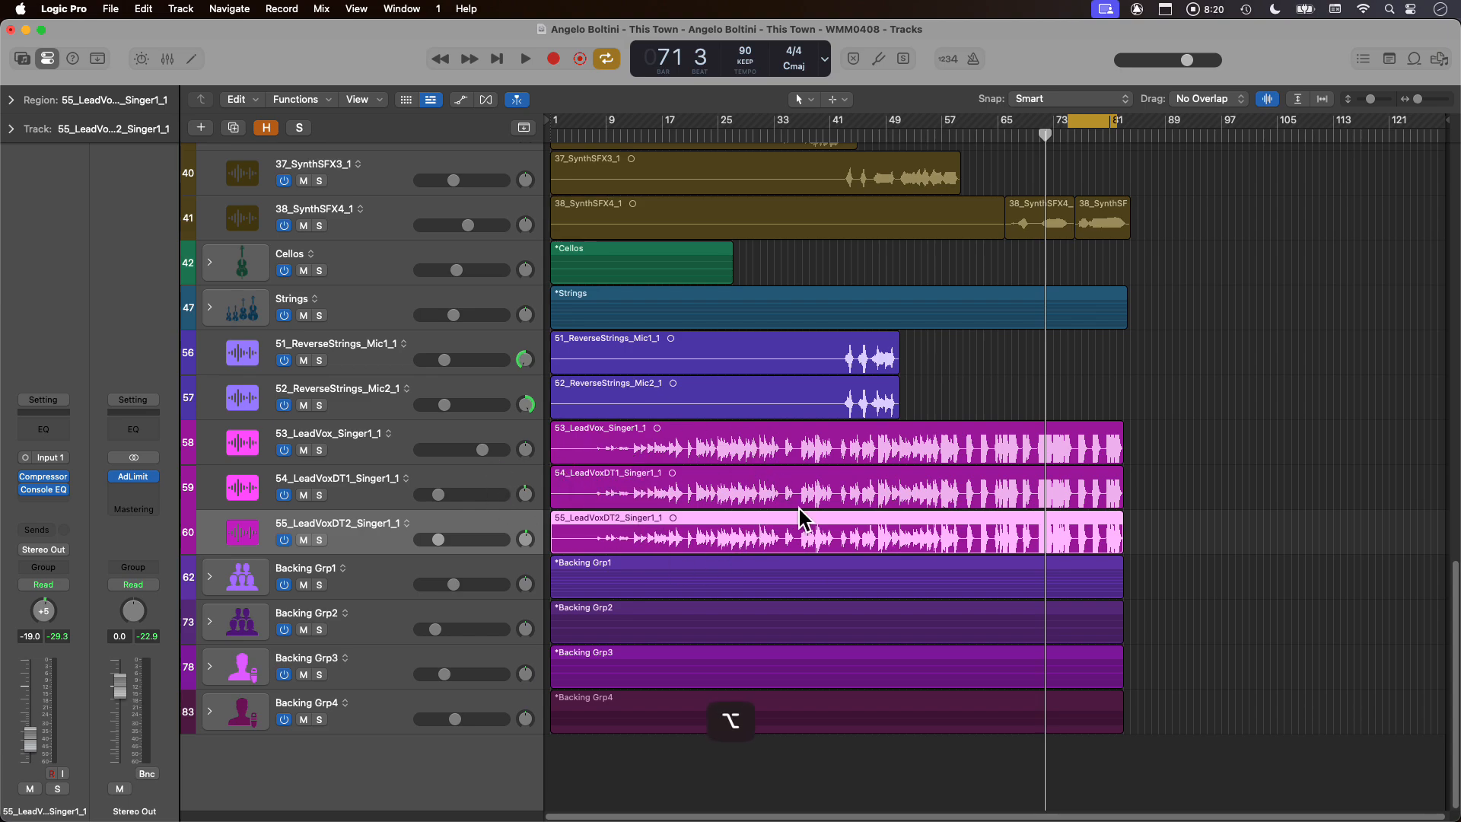
scroll(800, 514, "up", 2)
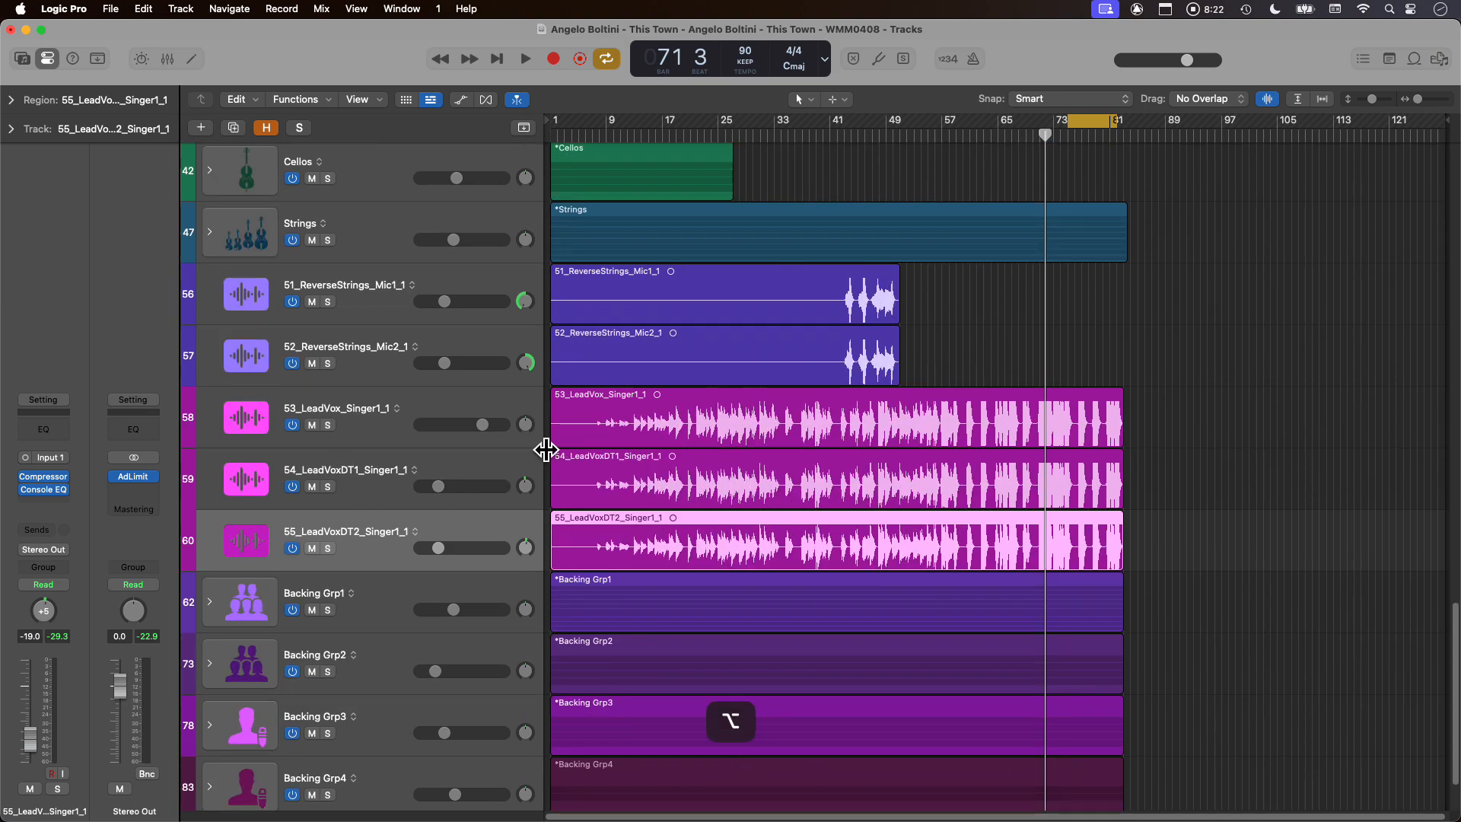
key("space")
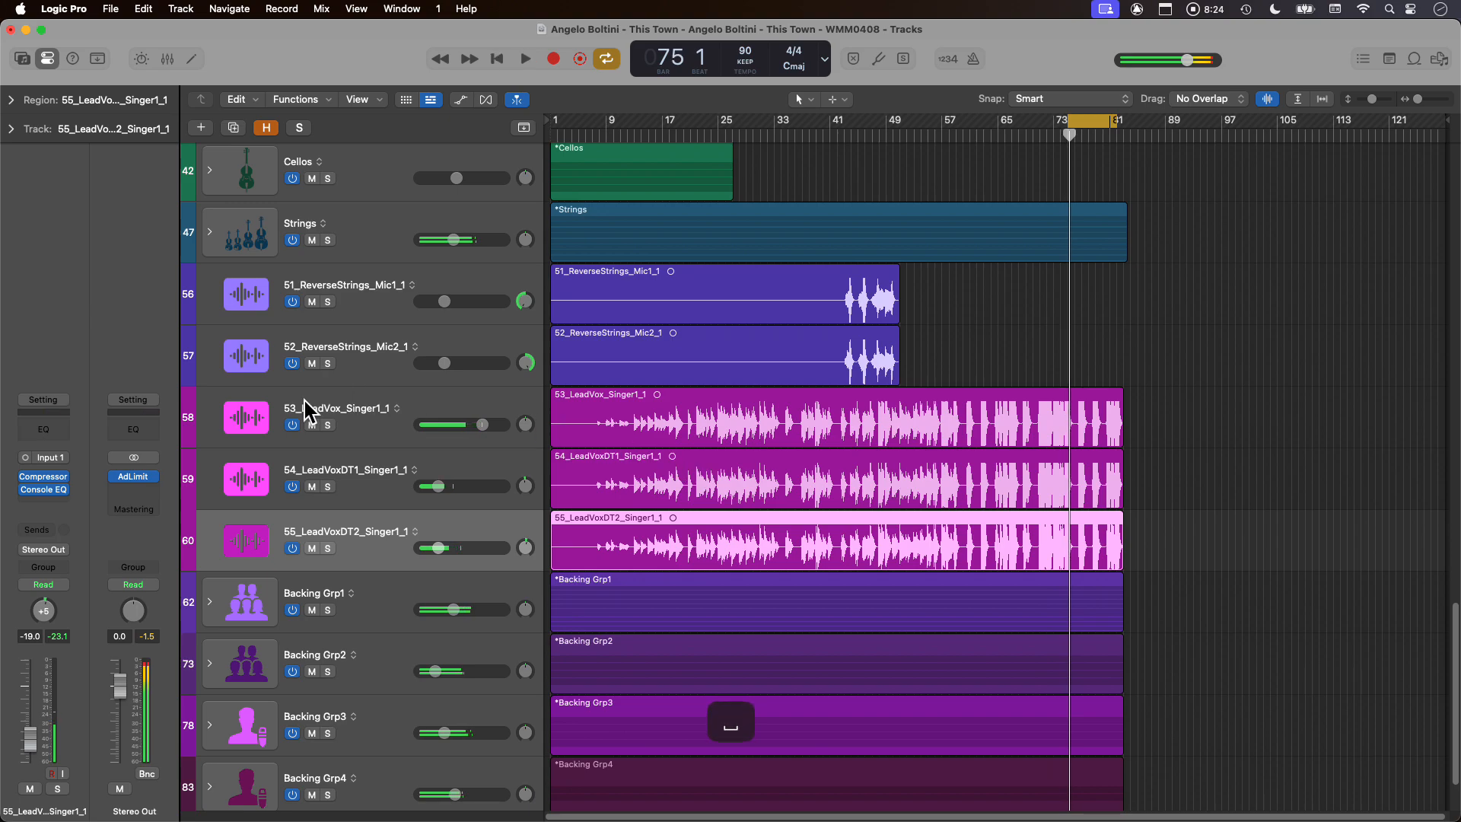
left_click_drag(327, 424, 329, 548)
key("space")
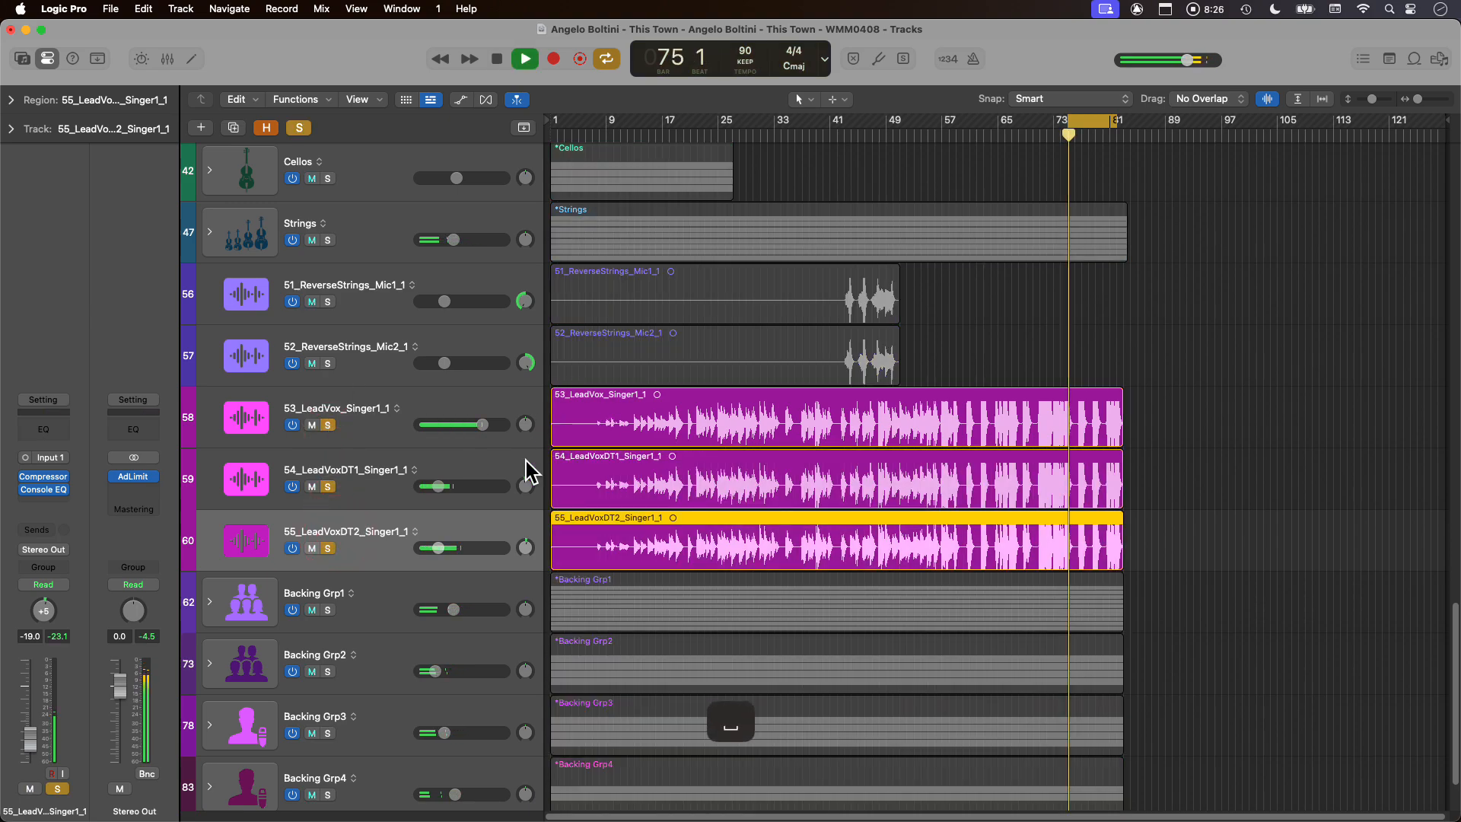
- Add Backing Grp1 through Backing Grp4 to the soloed lead vocals, listen to the blend and stop playback
scroll(542, 482, "down", 2)
left_click_drag(319, 586, 319, 723)
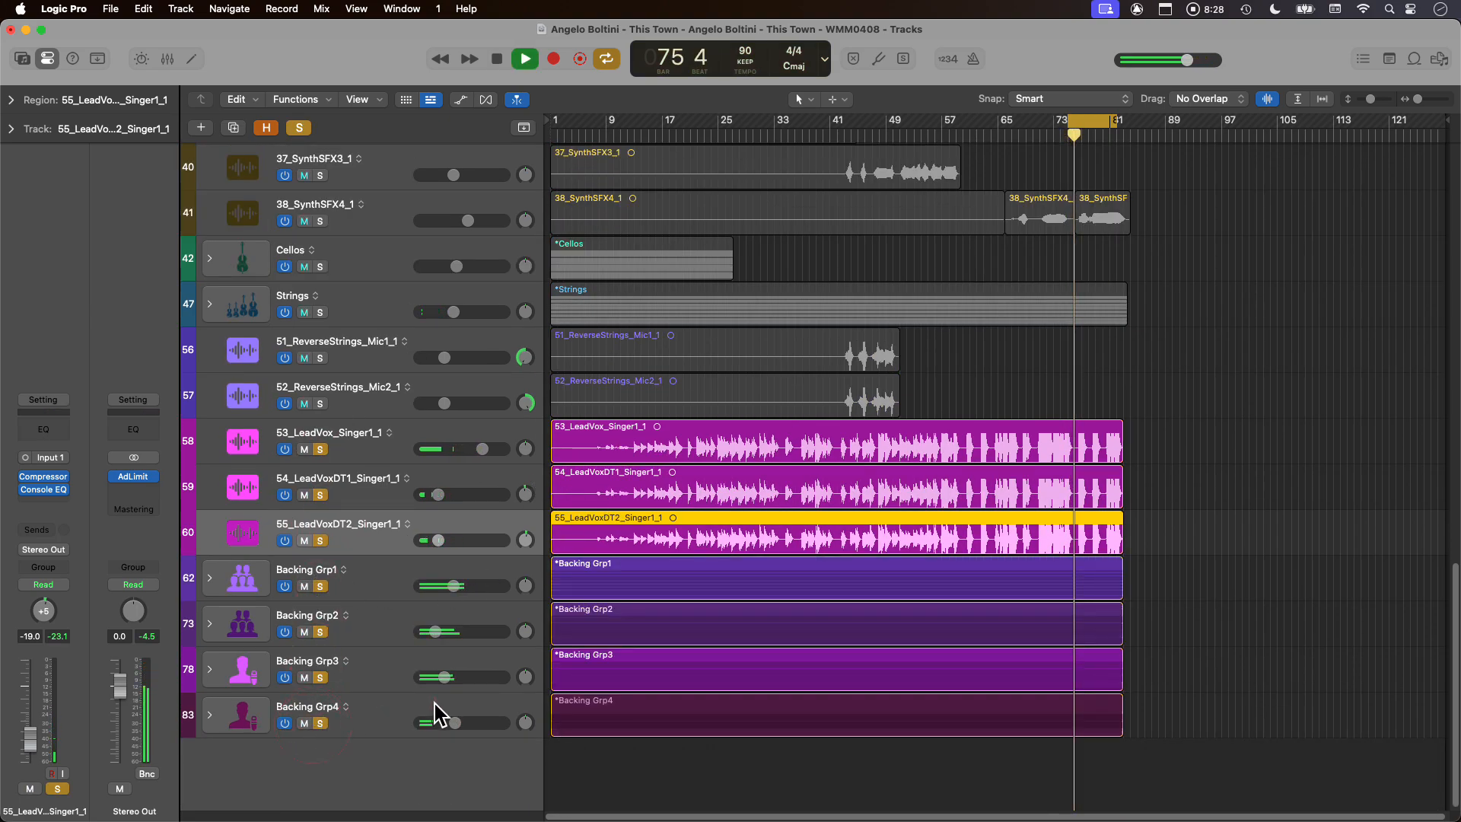
scroll(736, 511, "down", 3)
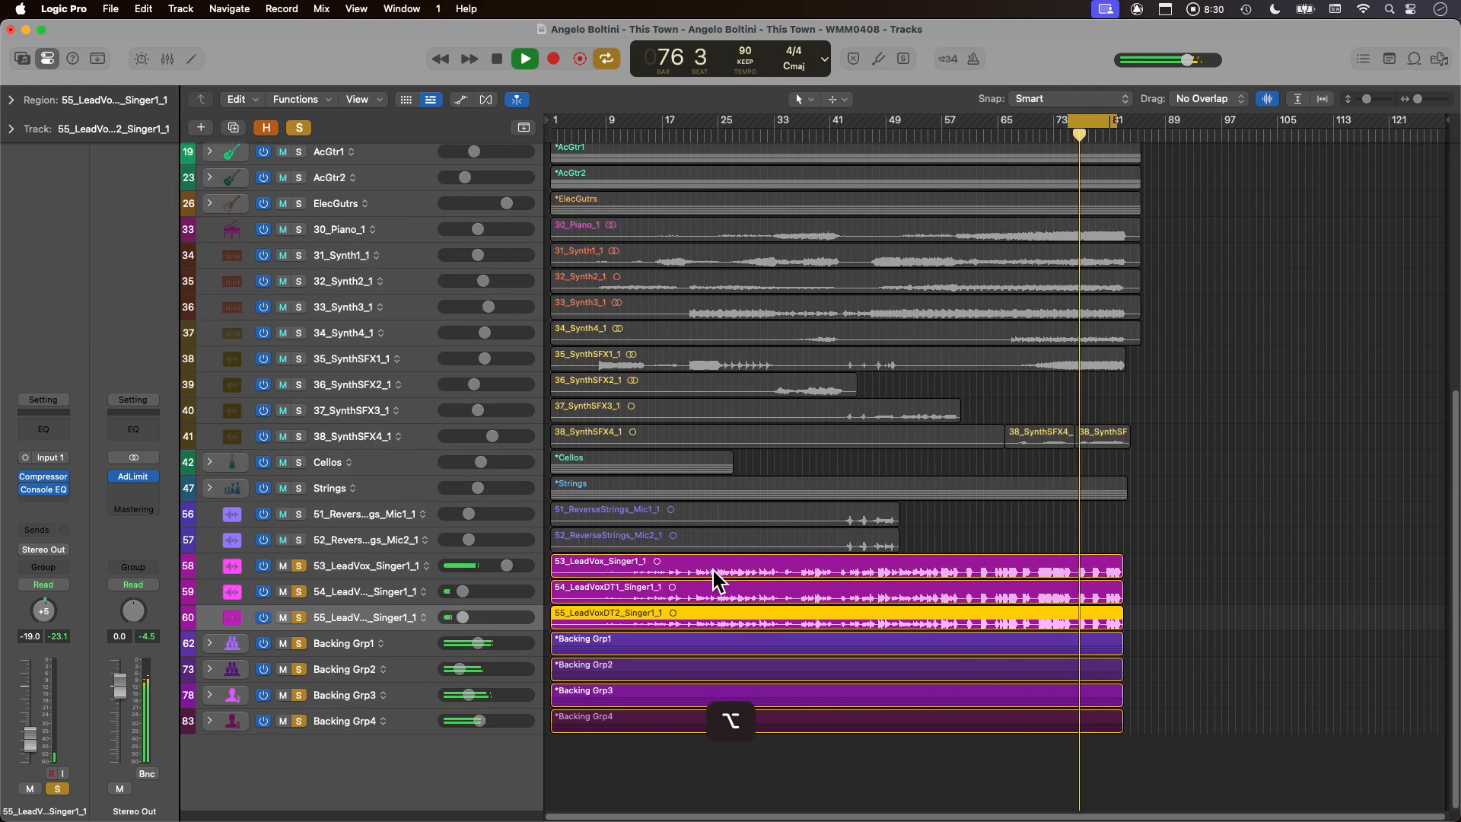
key("space")
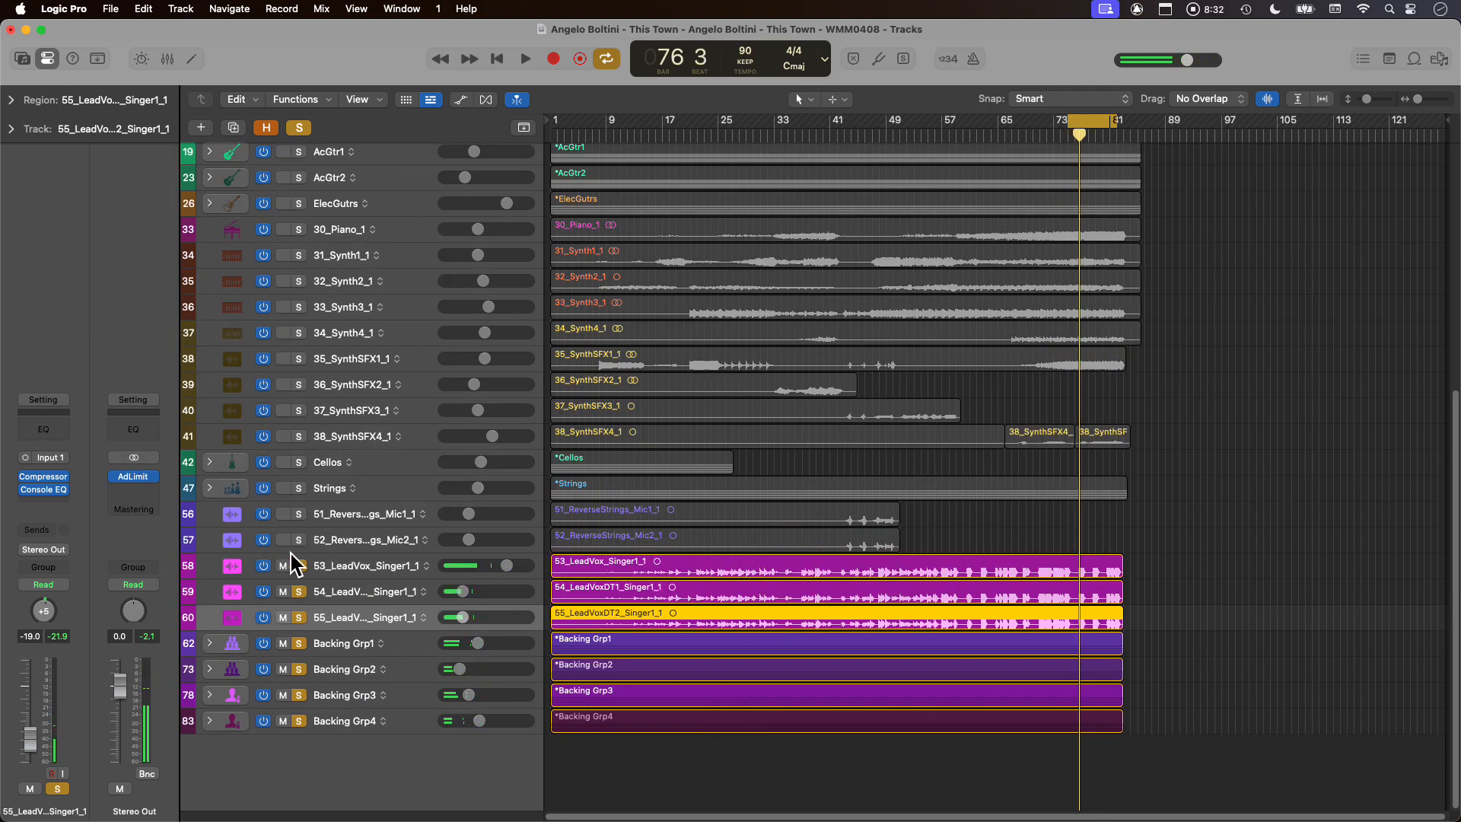
- Create a new VCA controlling the channels from 53_LeadVox_Singer1_1 through Backing Grp4
left_click(1245, 545)
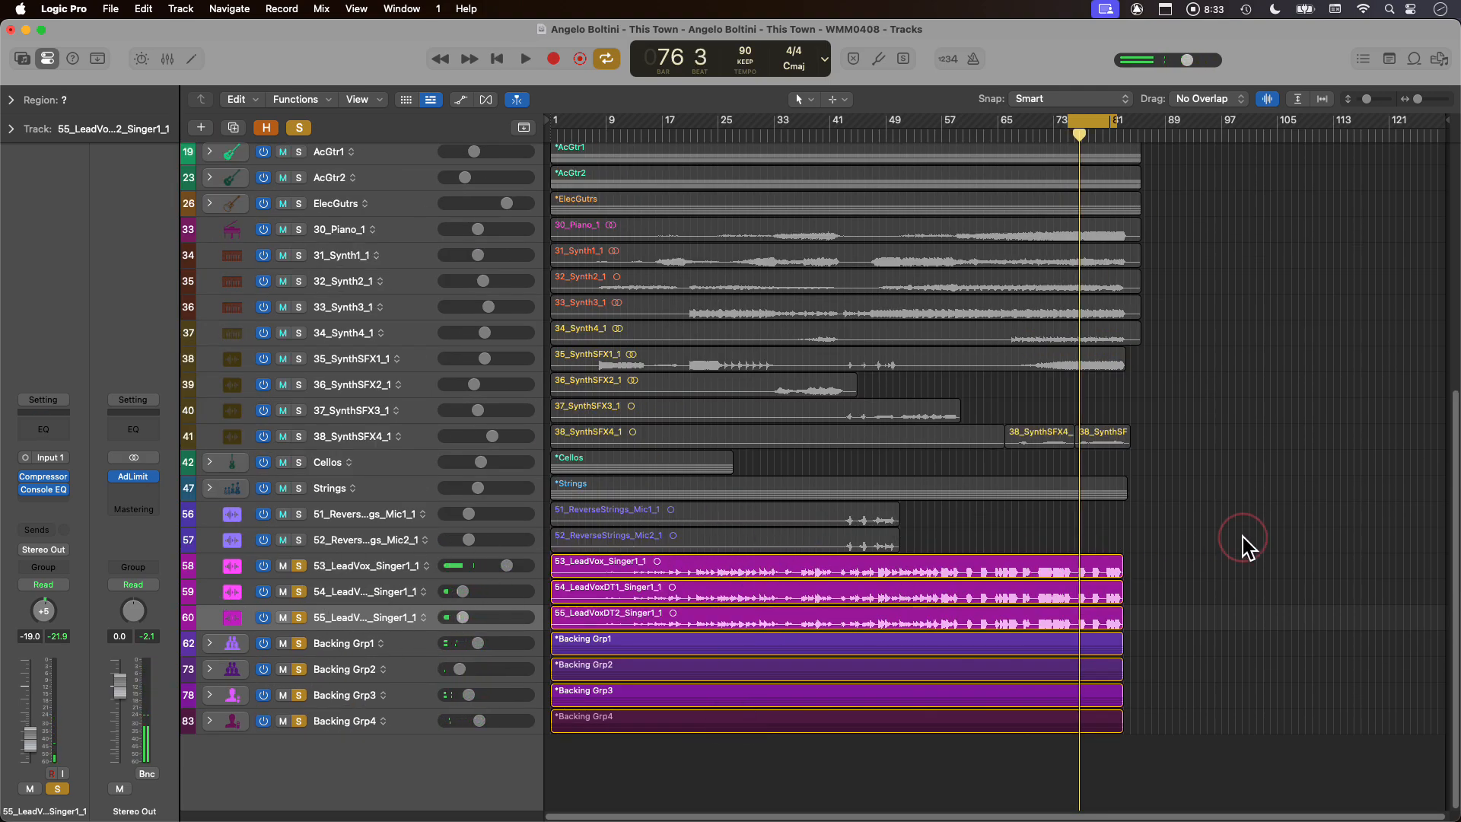
left_click(381, 567)
key("shift")
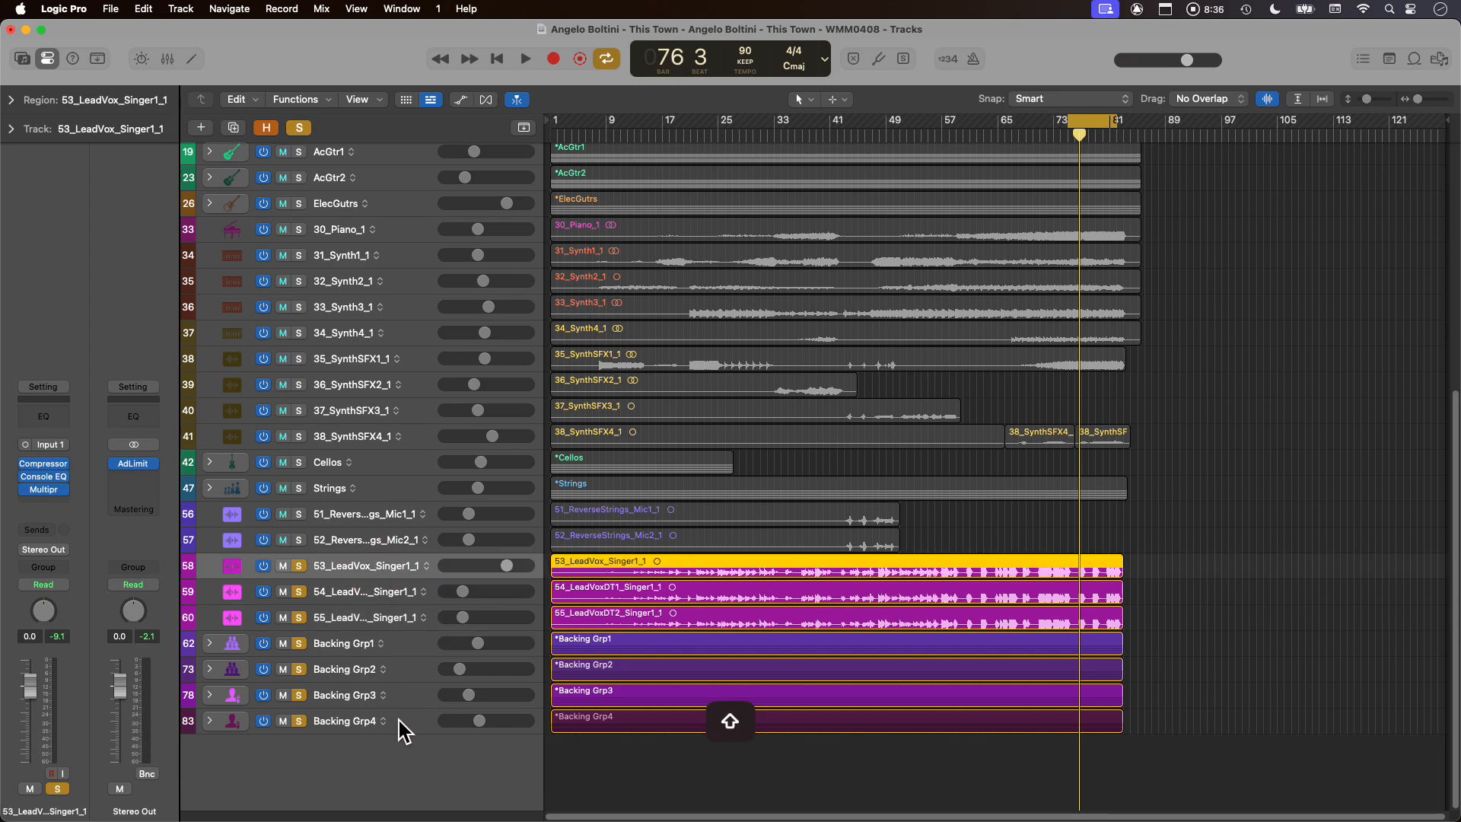
key("x")
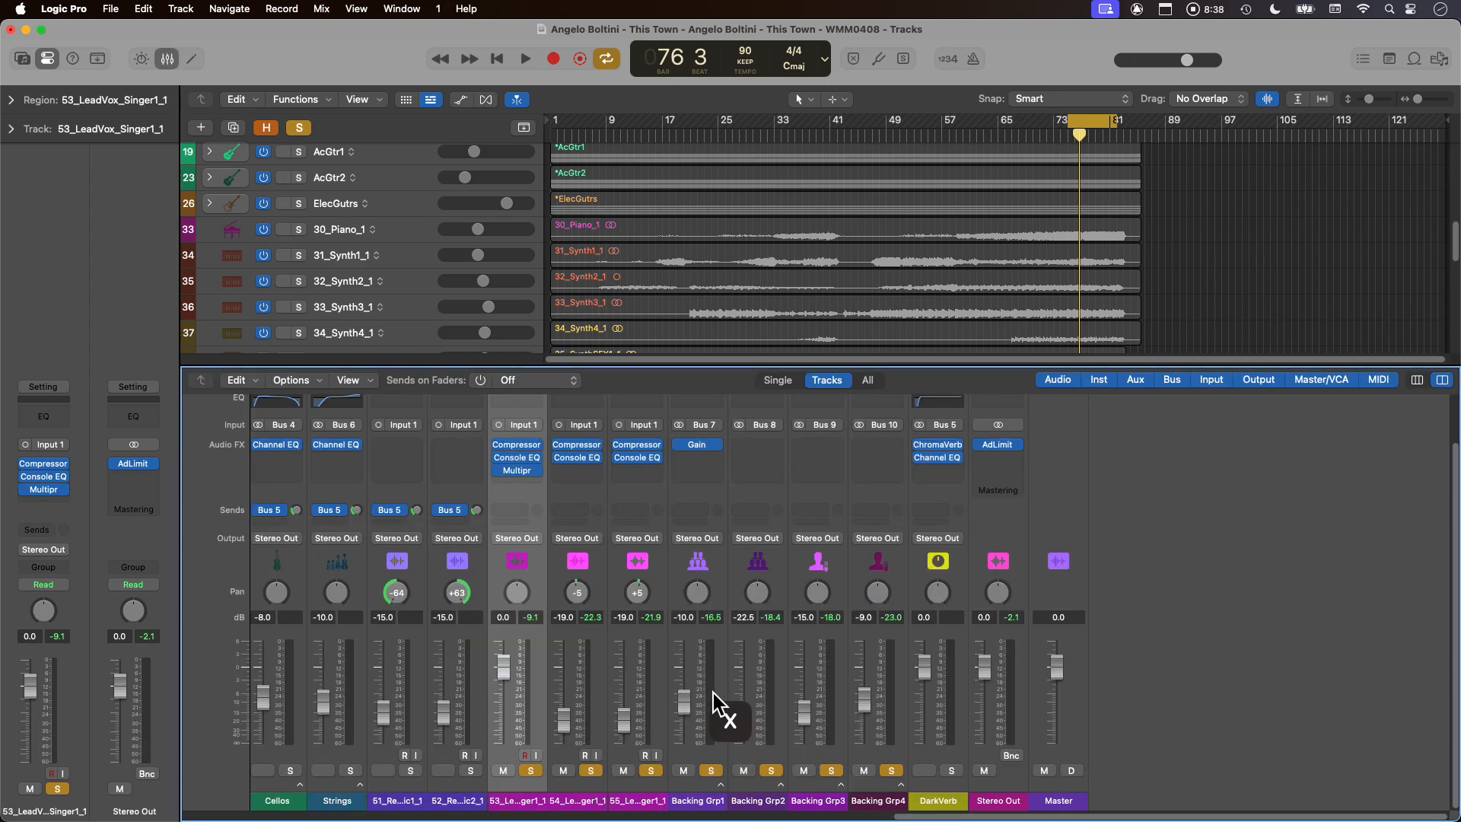
left_click(880, 805, "shift")
right_click(517, 802)
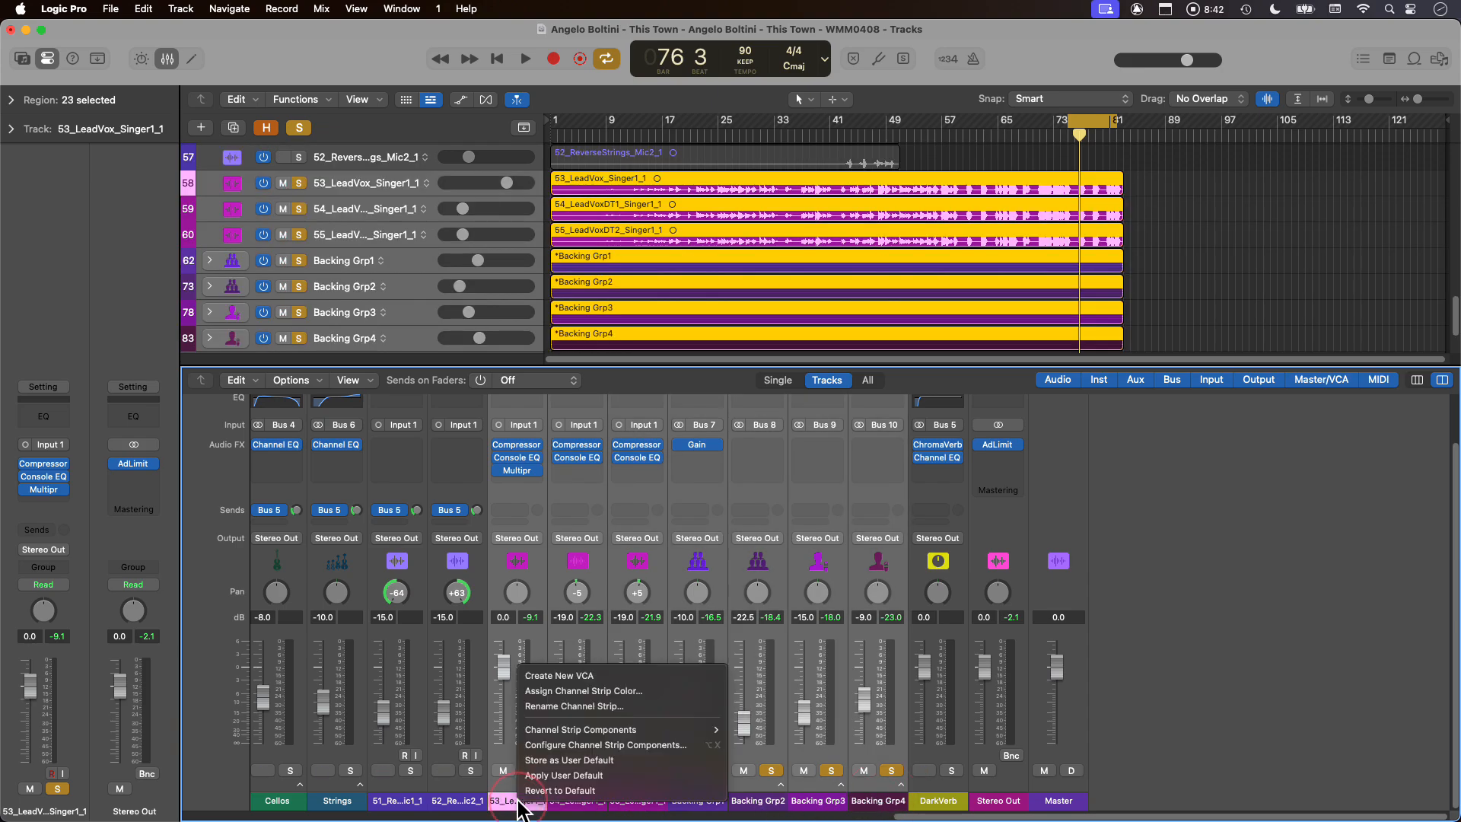
left_click(589, 674)
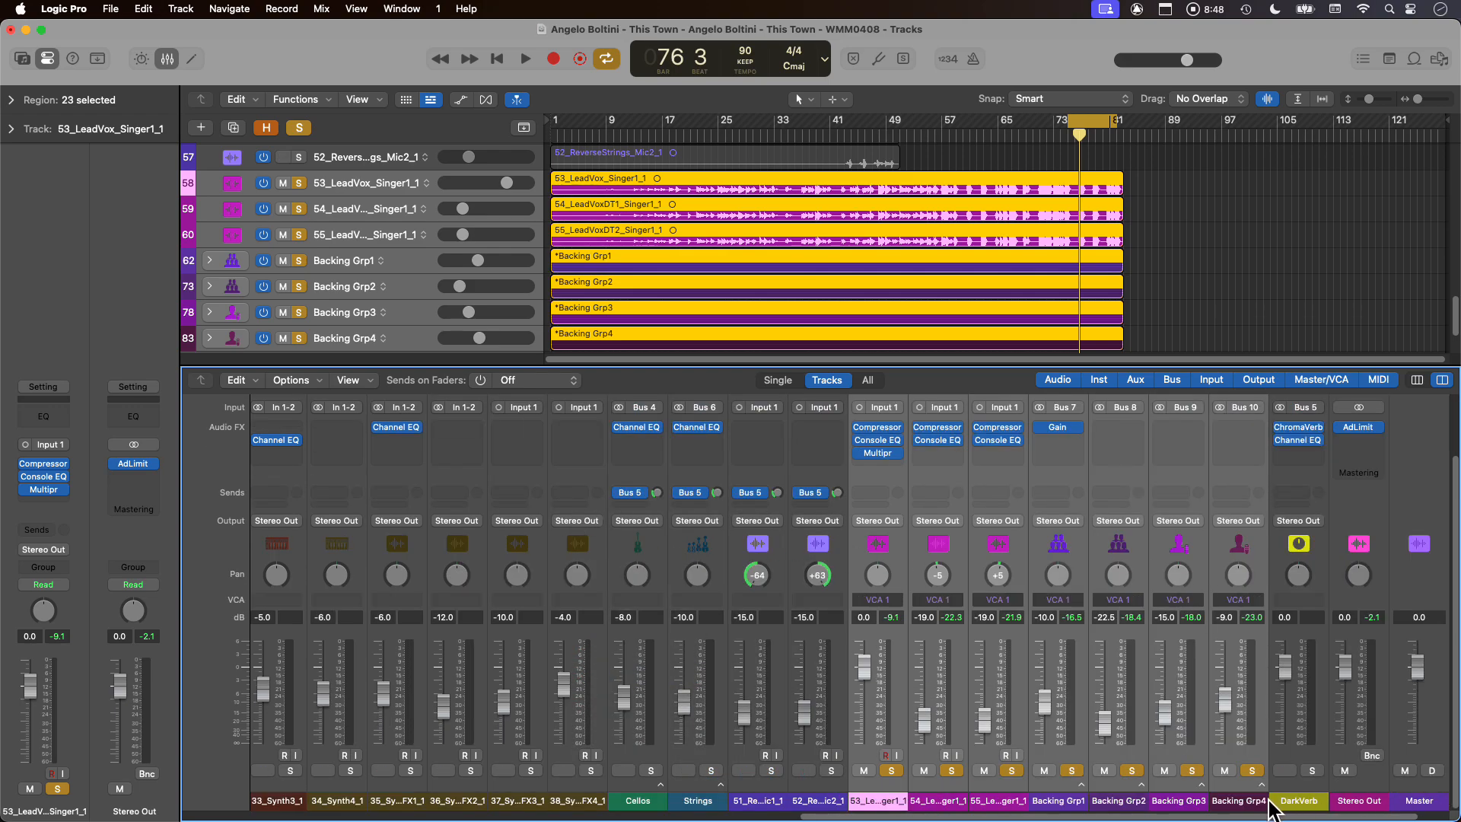
- Rename the new vocal VCA channel All Vox
scroll(1221, 721, "right", 2)
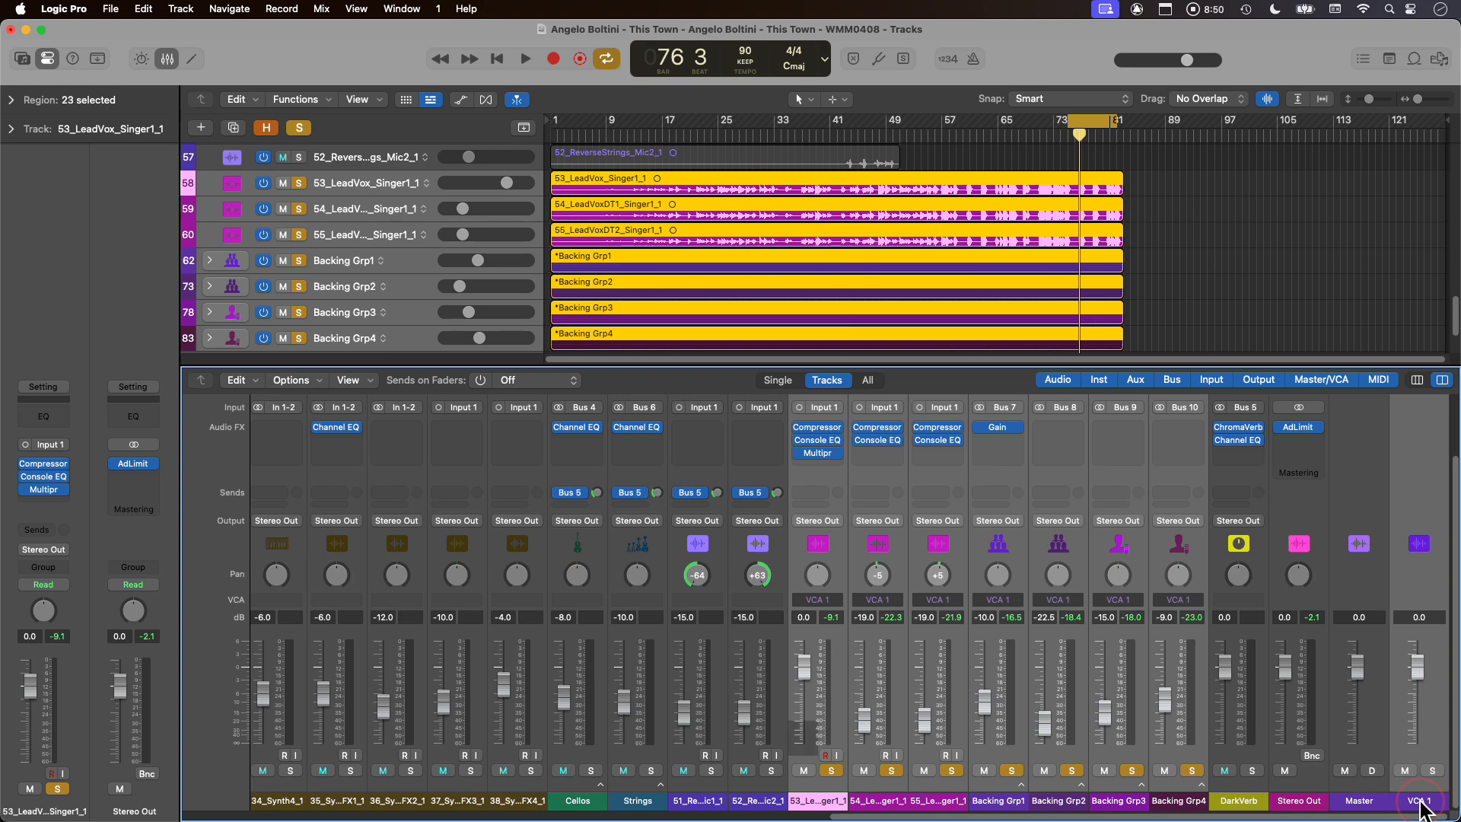
double_click(1419, 798)
type("All Vox")
key("Return")
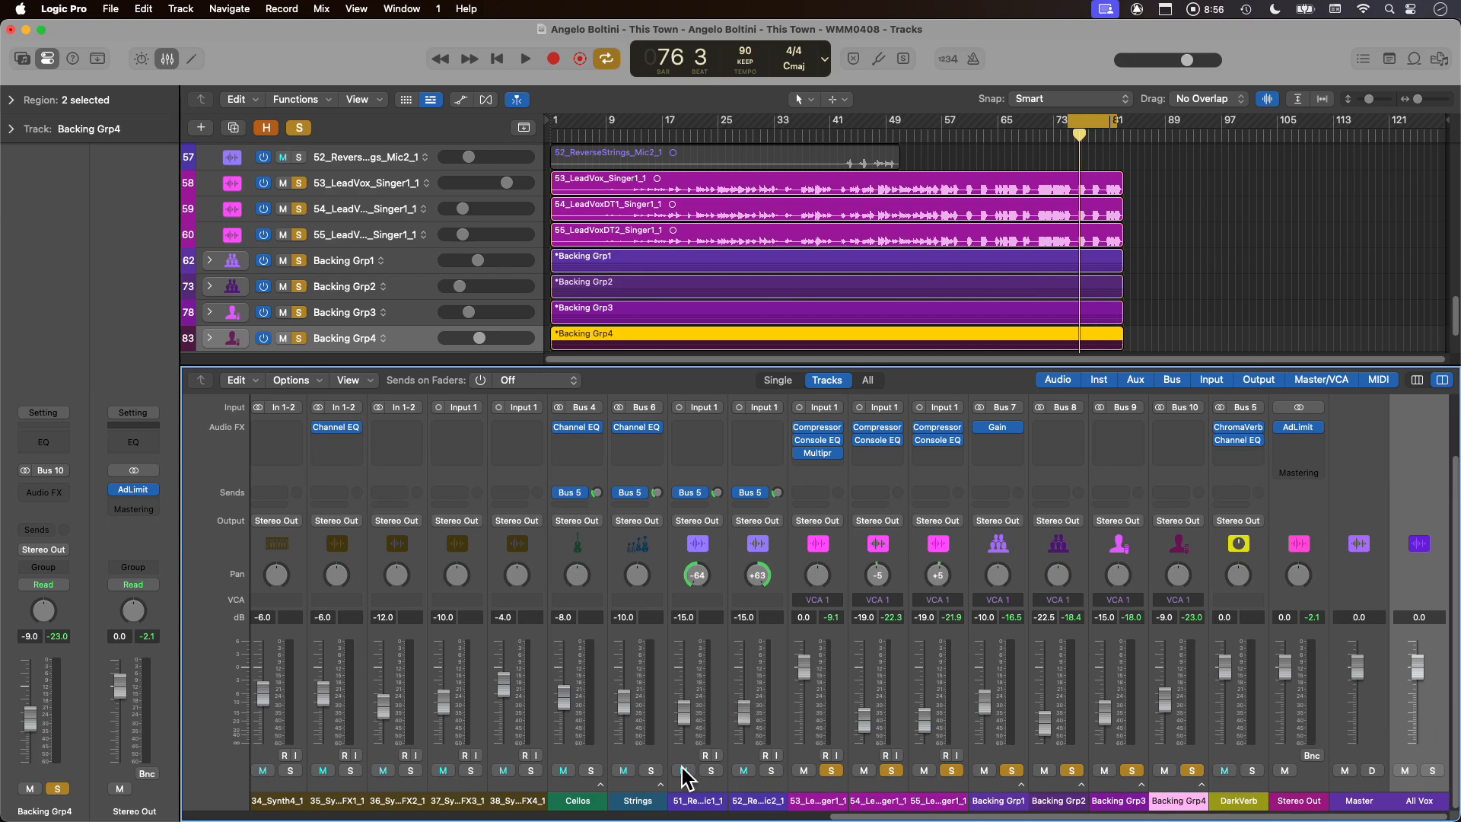
- Create a second VCA controlling all instrument channels from 17_BassDI_1 through 52_ReverseStrings_Mic2_1
left_click(750, 803)
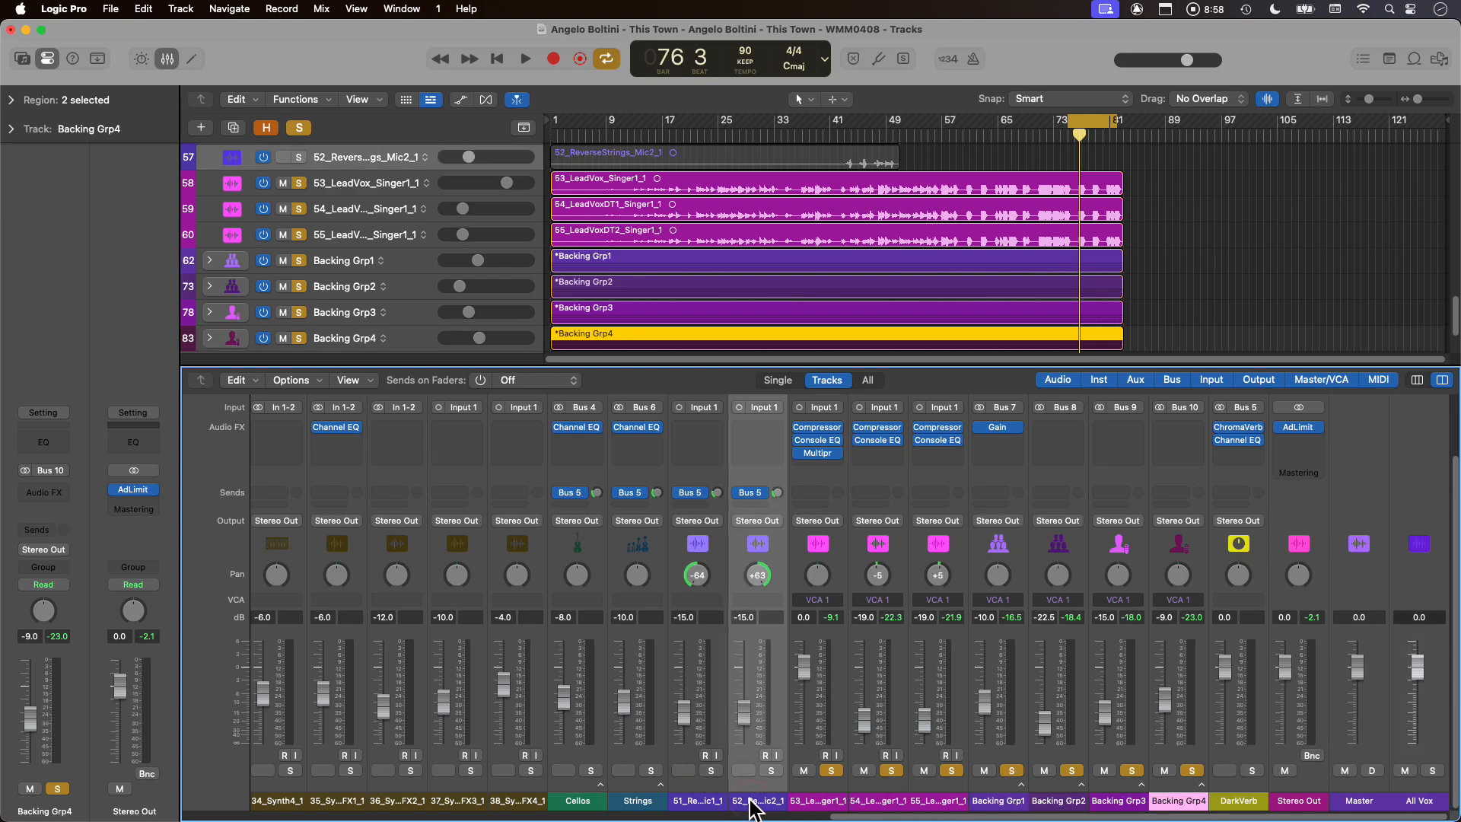
scroll(609, 290, "up", 4)
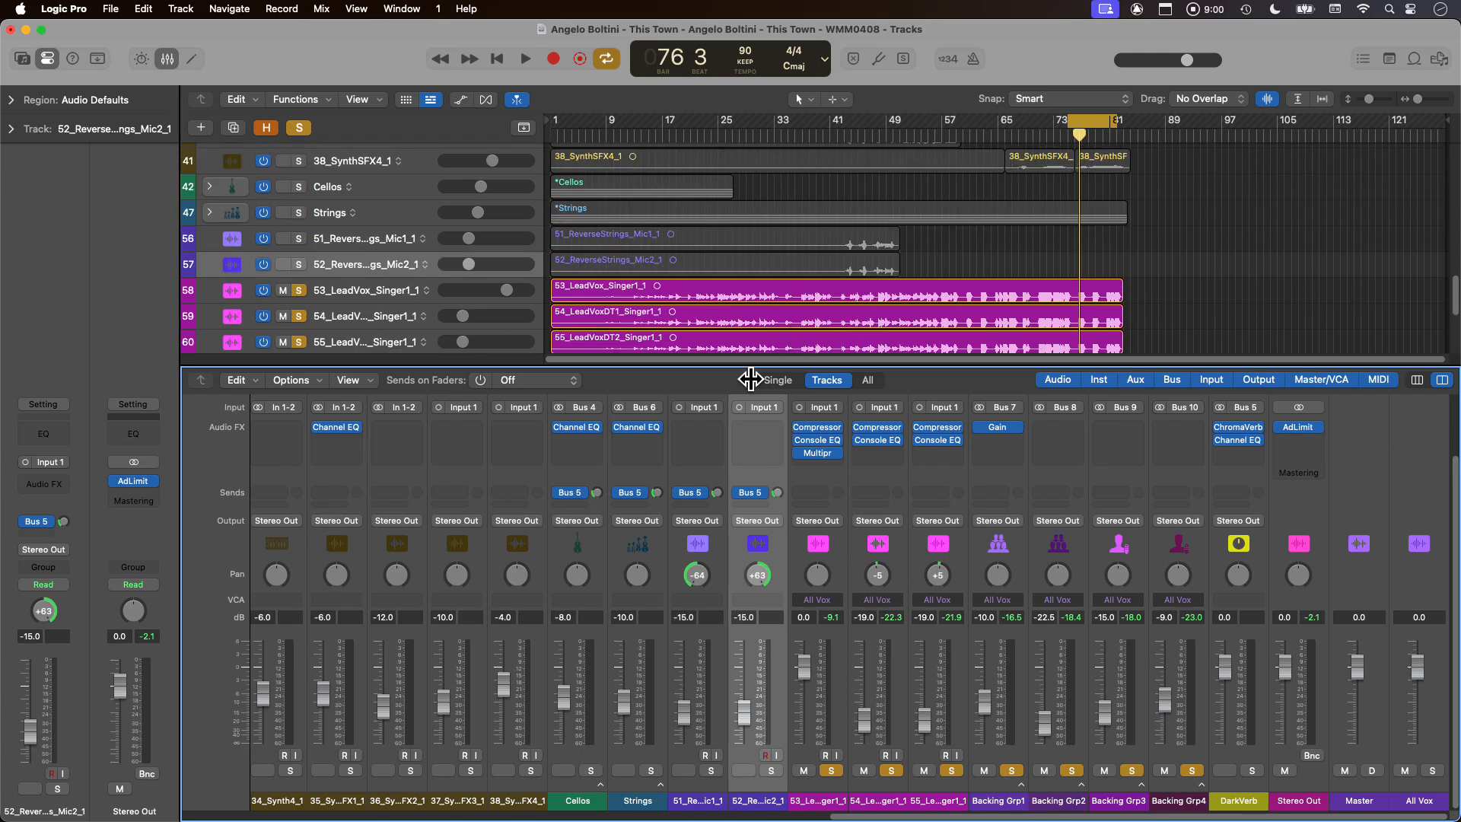
scroll(495, 731, "left", 15)
scroll(468, 799, "left", 10)
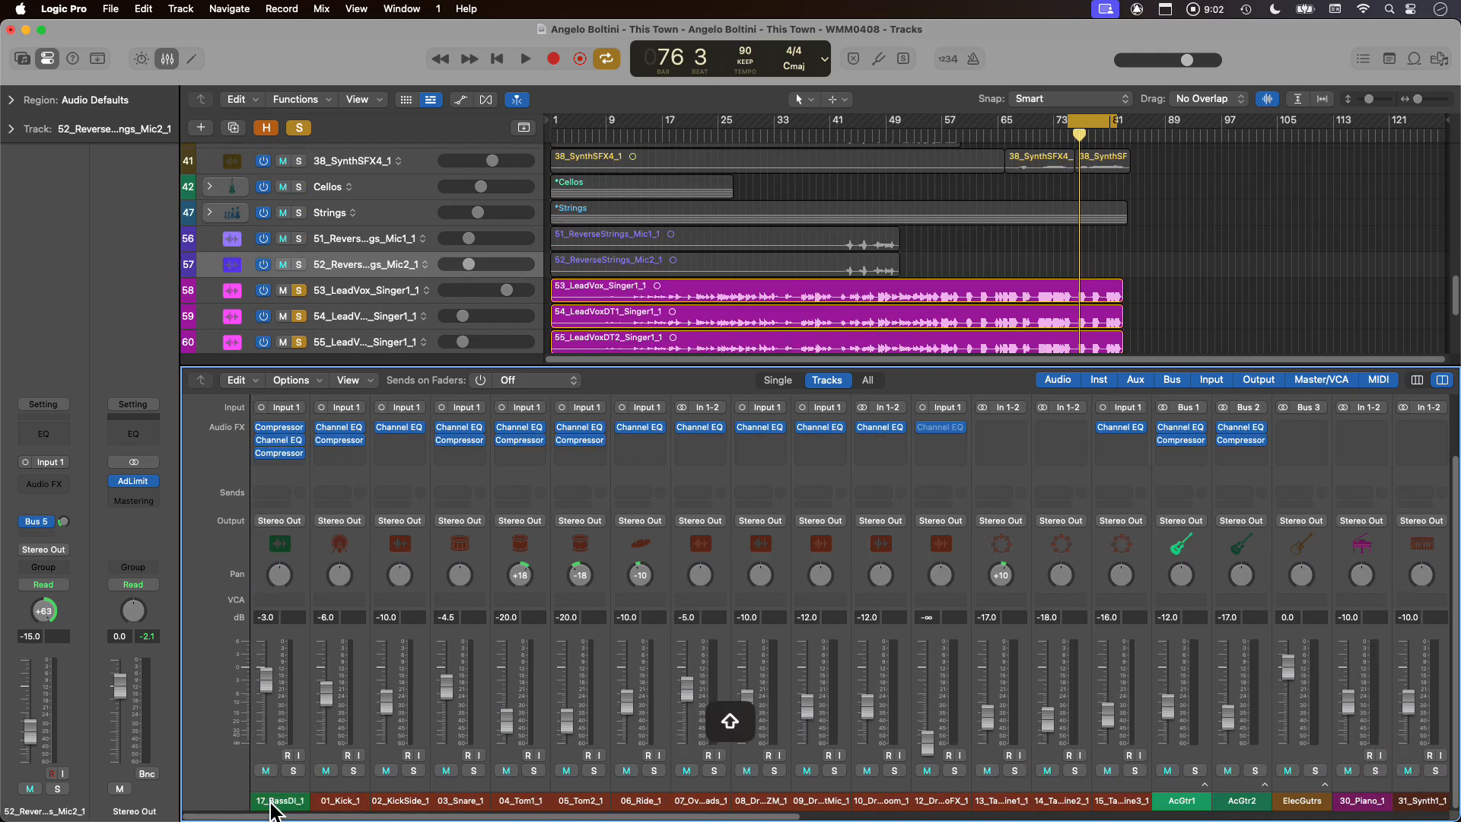
left_click(272, 800, "shift")
right_click(272, 801)
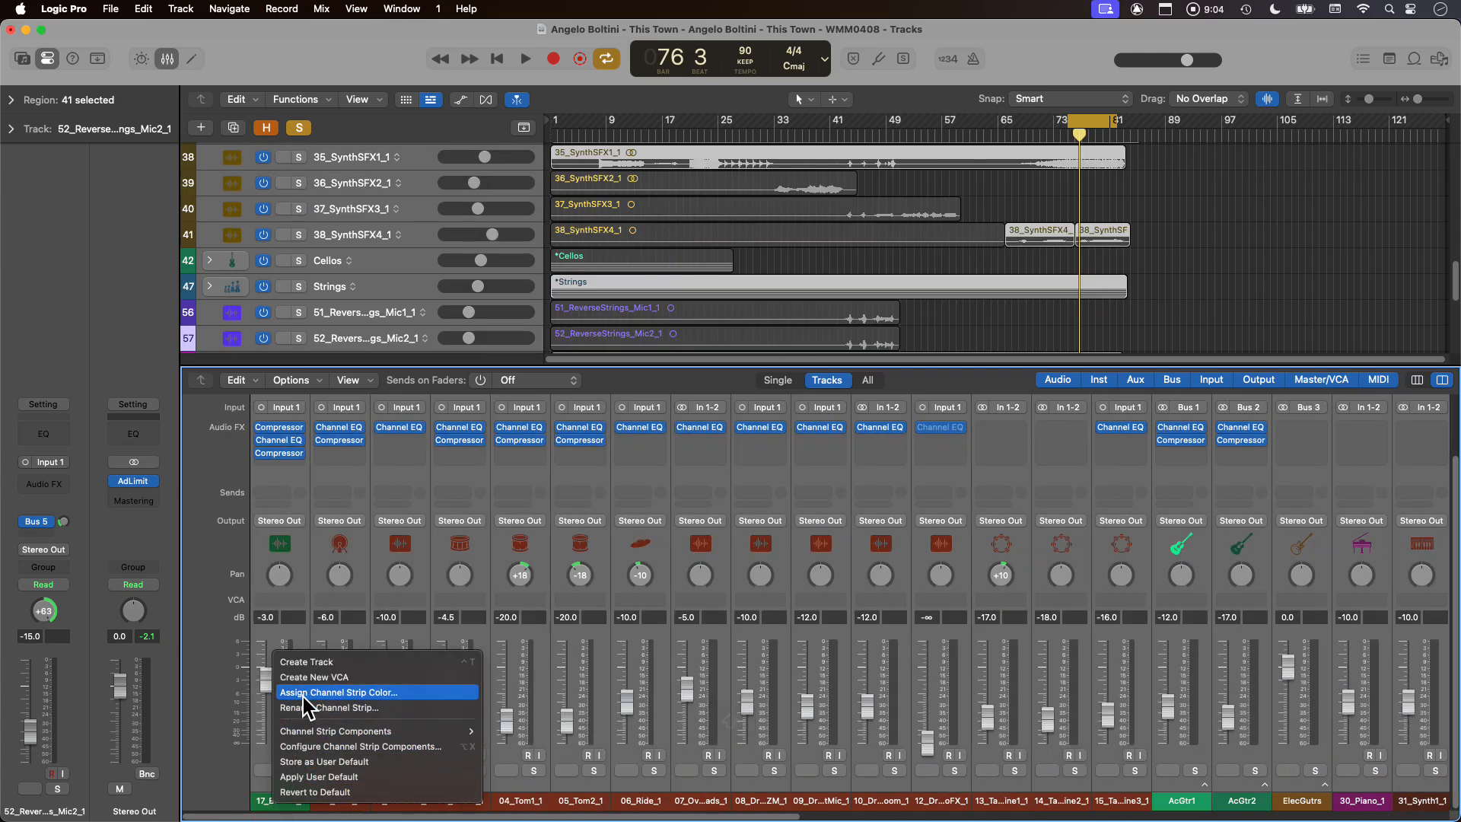
left_click(318, 677)
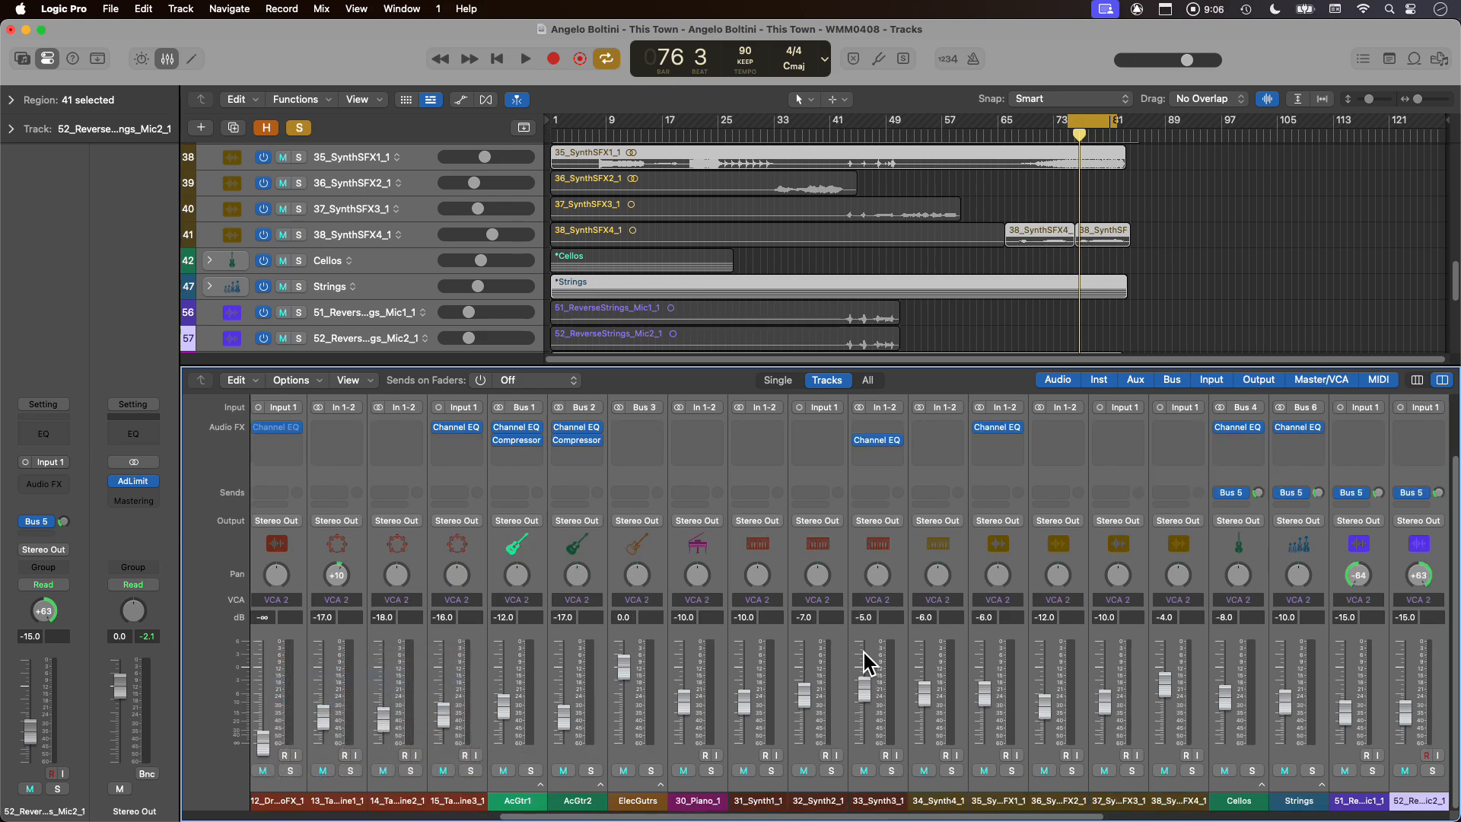
- Rename the instrument VCA channel All Band
scroll(863, 654, "right", 10)
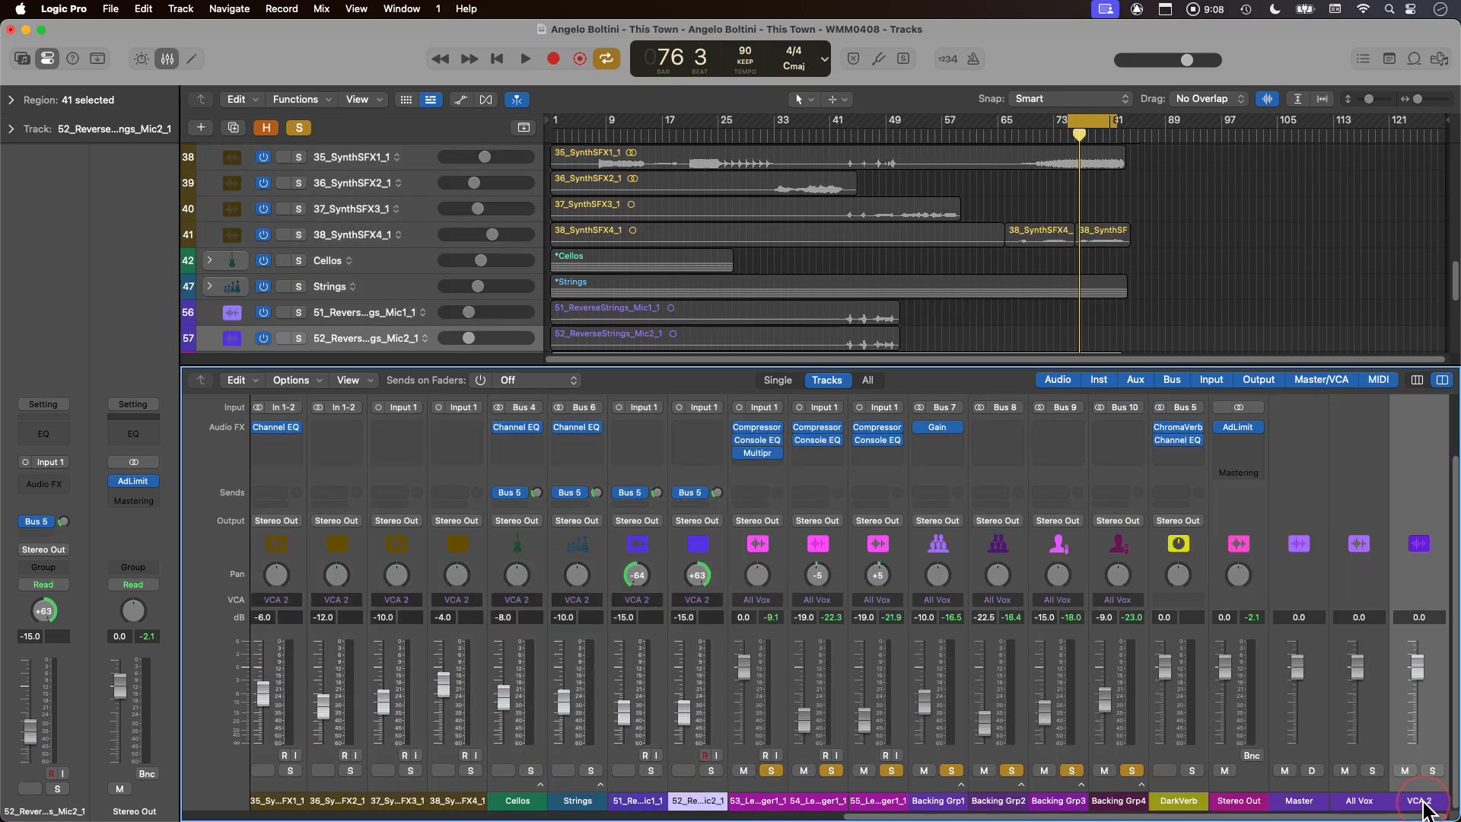
double_click(1419, 800)
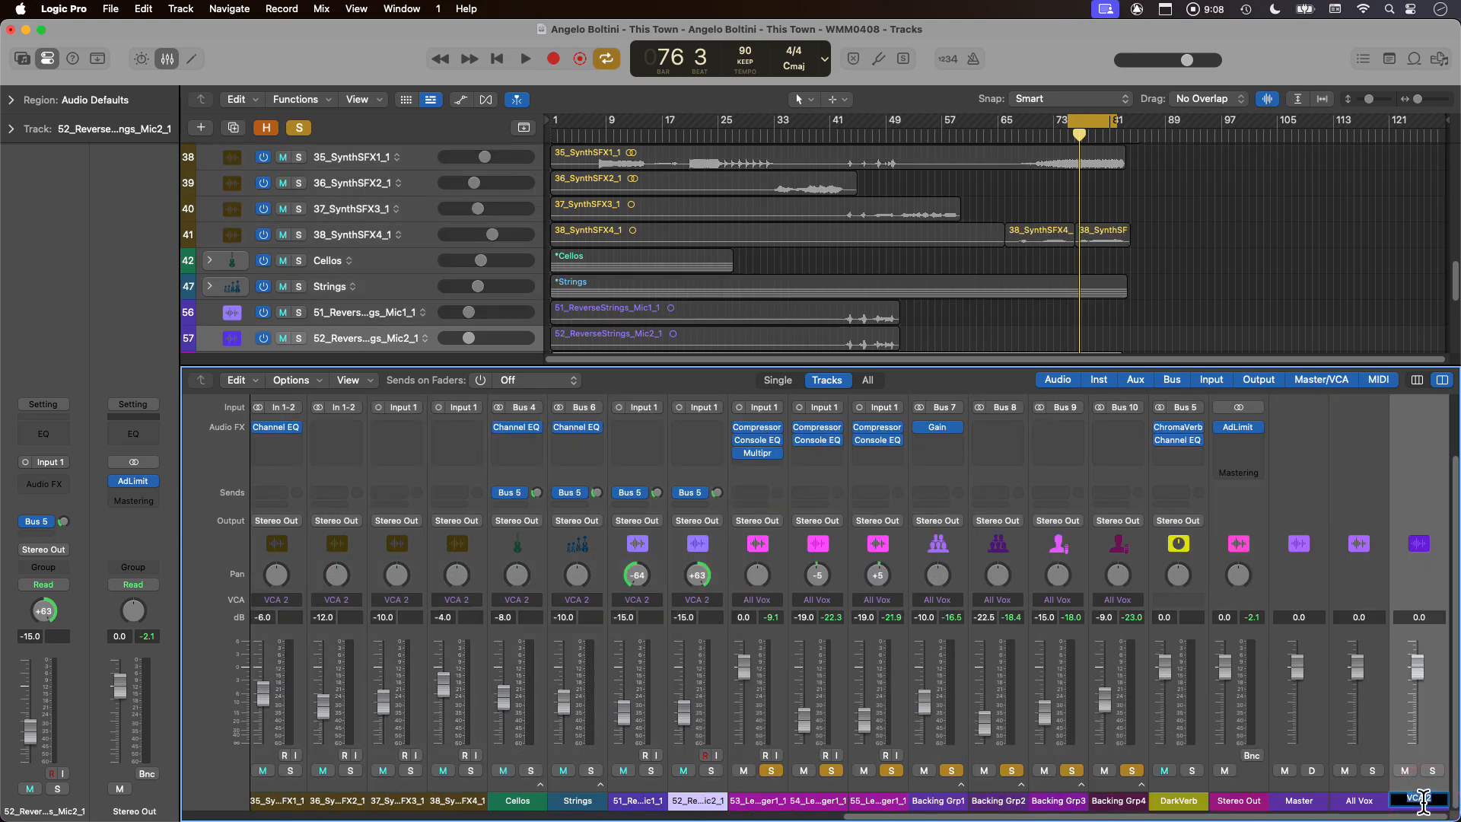
type("A")
type("ll Band")
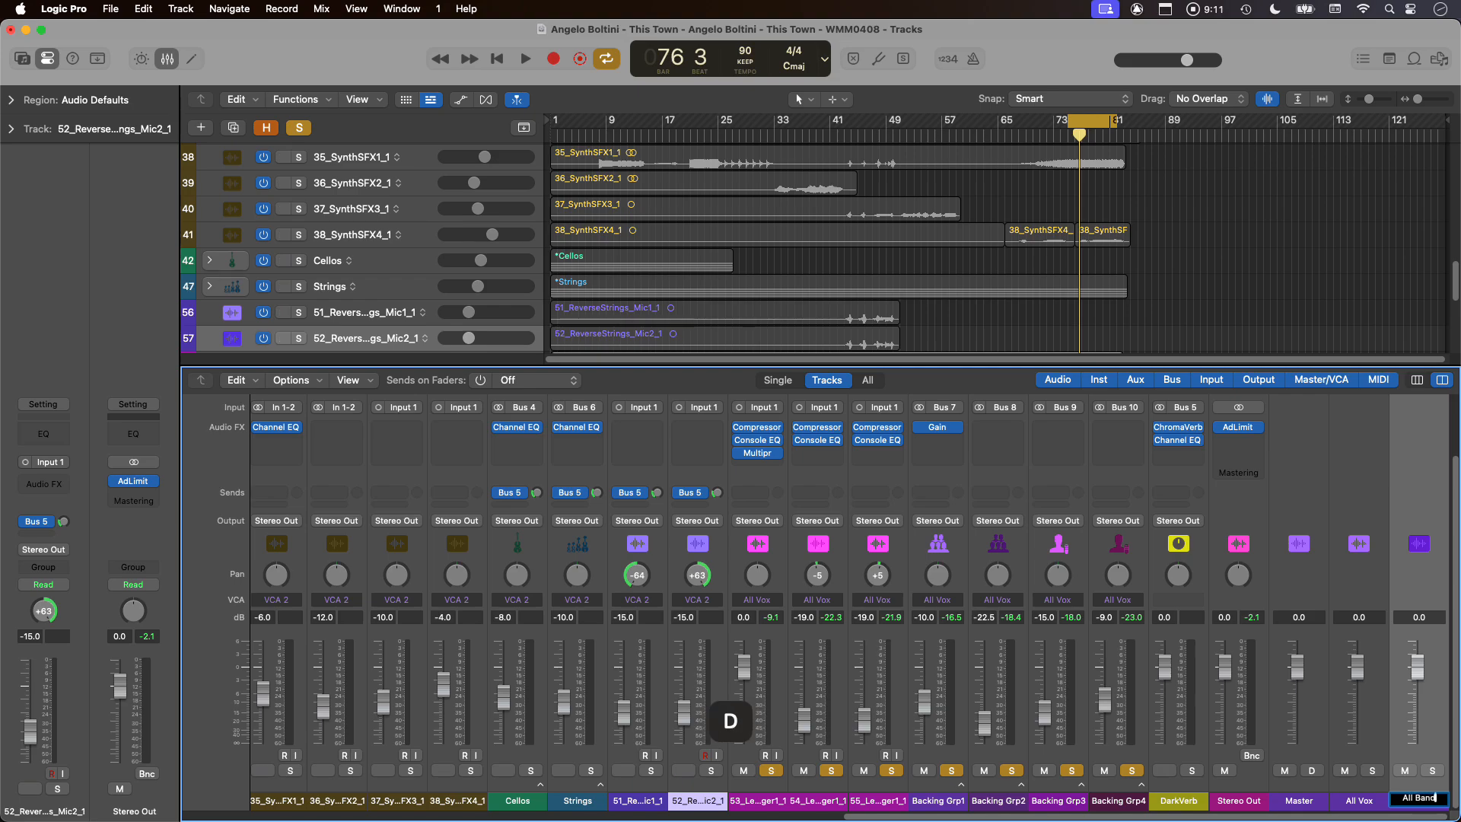
key("Return")
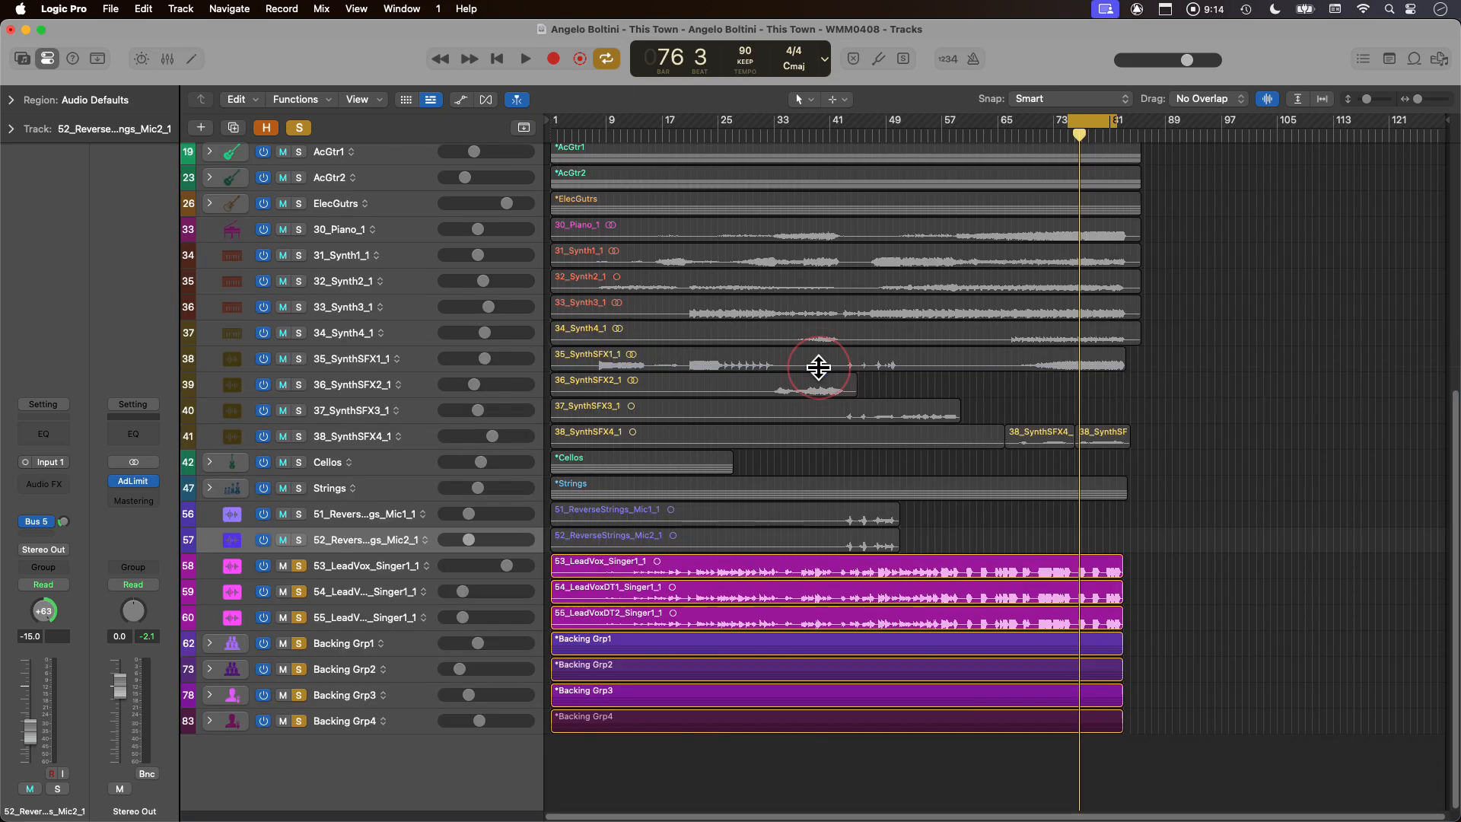
- Switch off cycle playback and clear the solo from all lead vocal tracks and backing groups
left_click(950, 775)
scroll(696, 497, "up", 5)
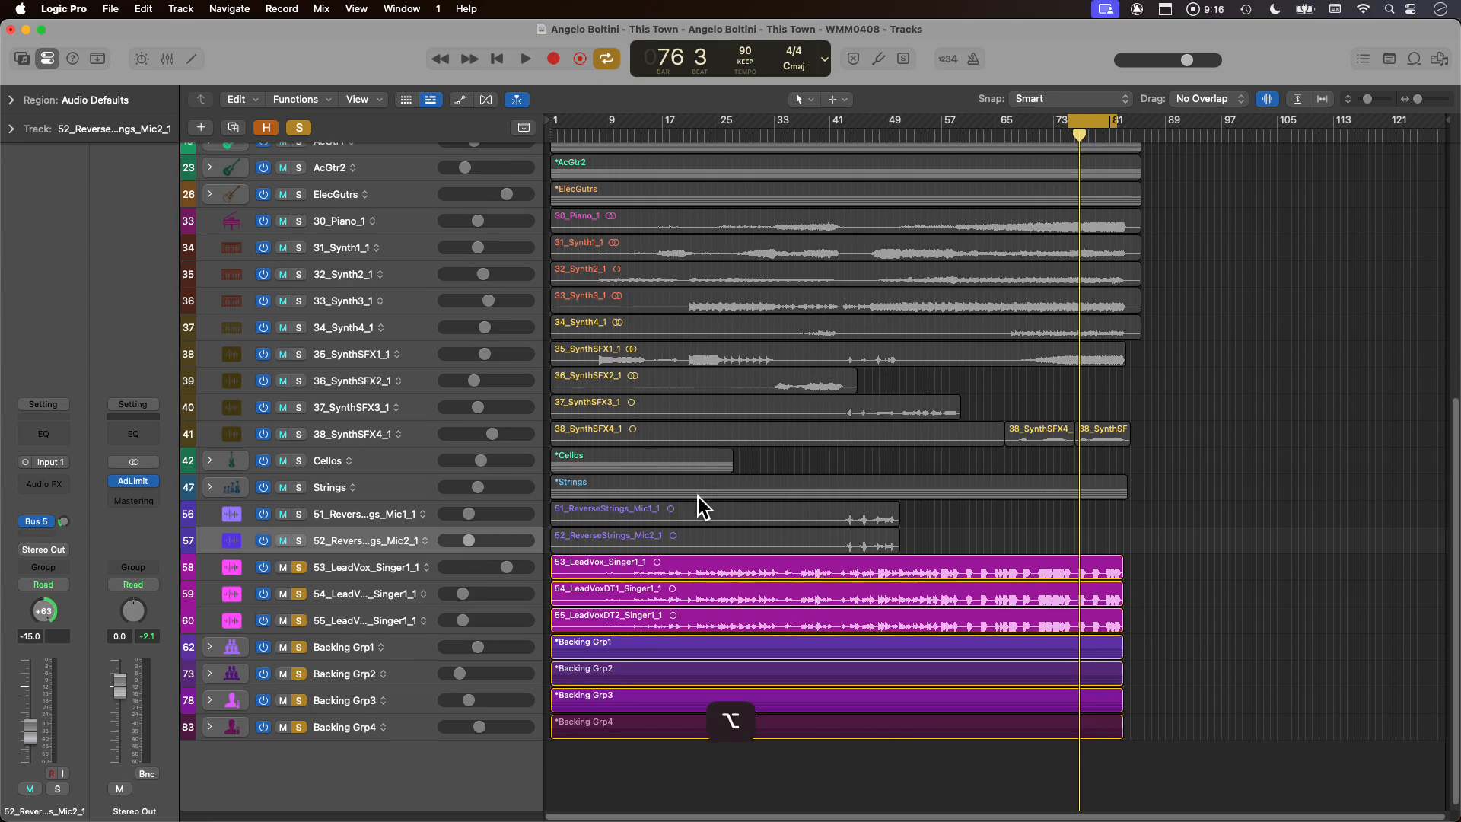
scroll(859, 397, "down", 3)
left_click(1091, 120)
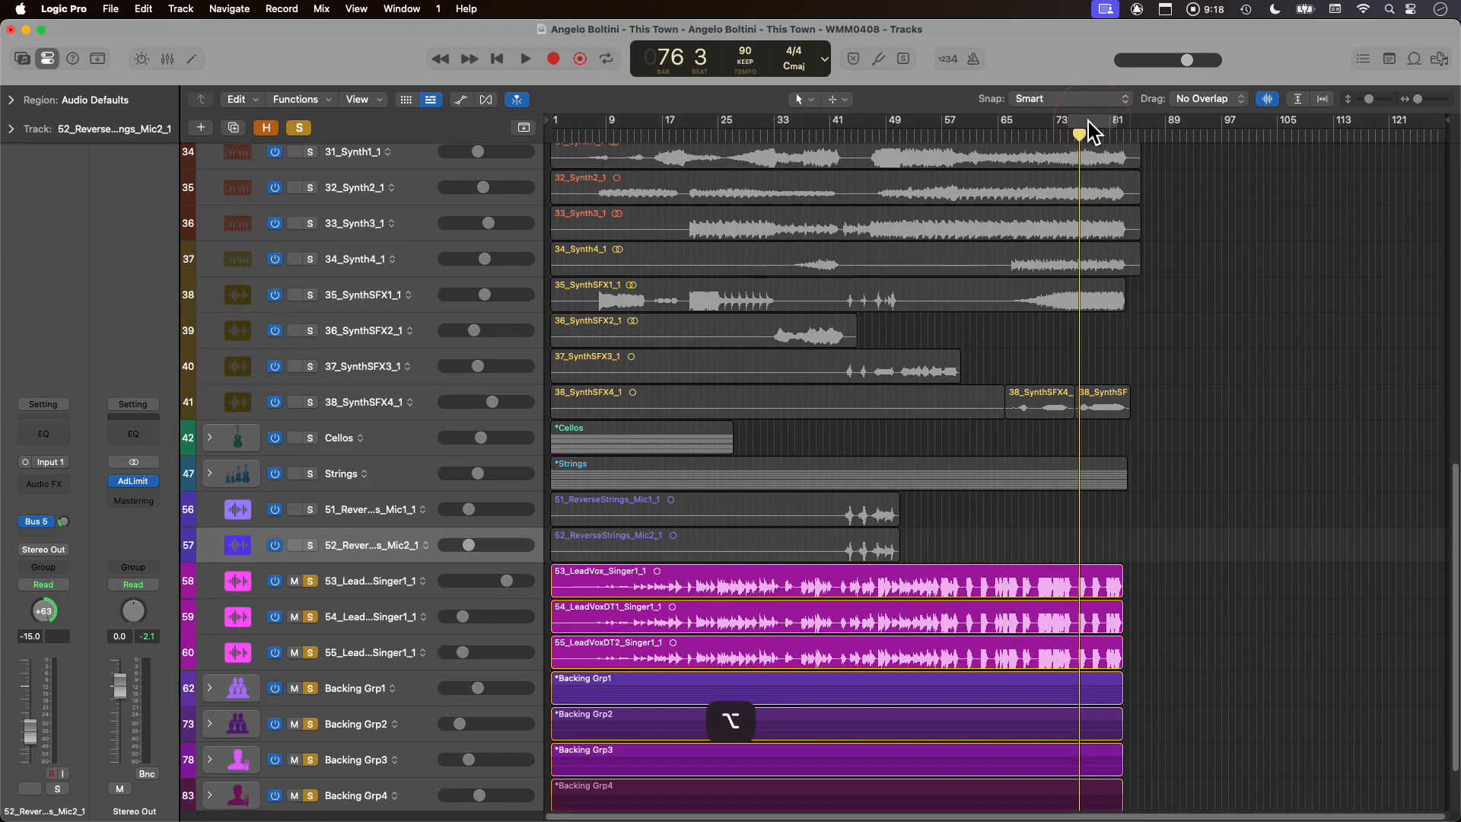
left_click(310, 581, "alt")
scroll(757, 479, "down", 2)
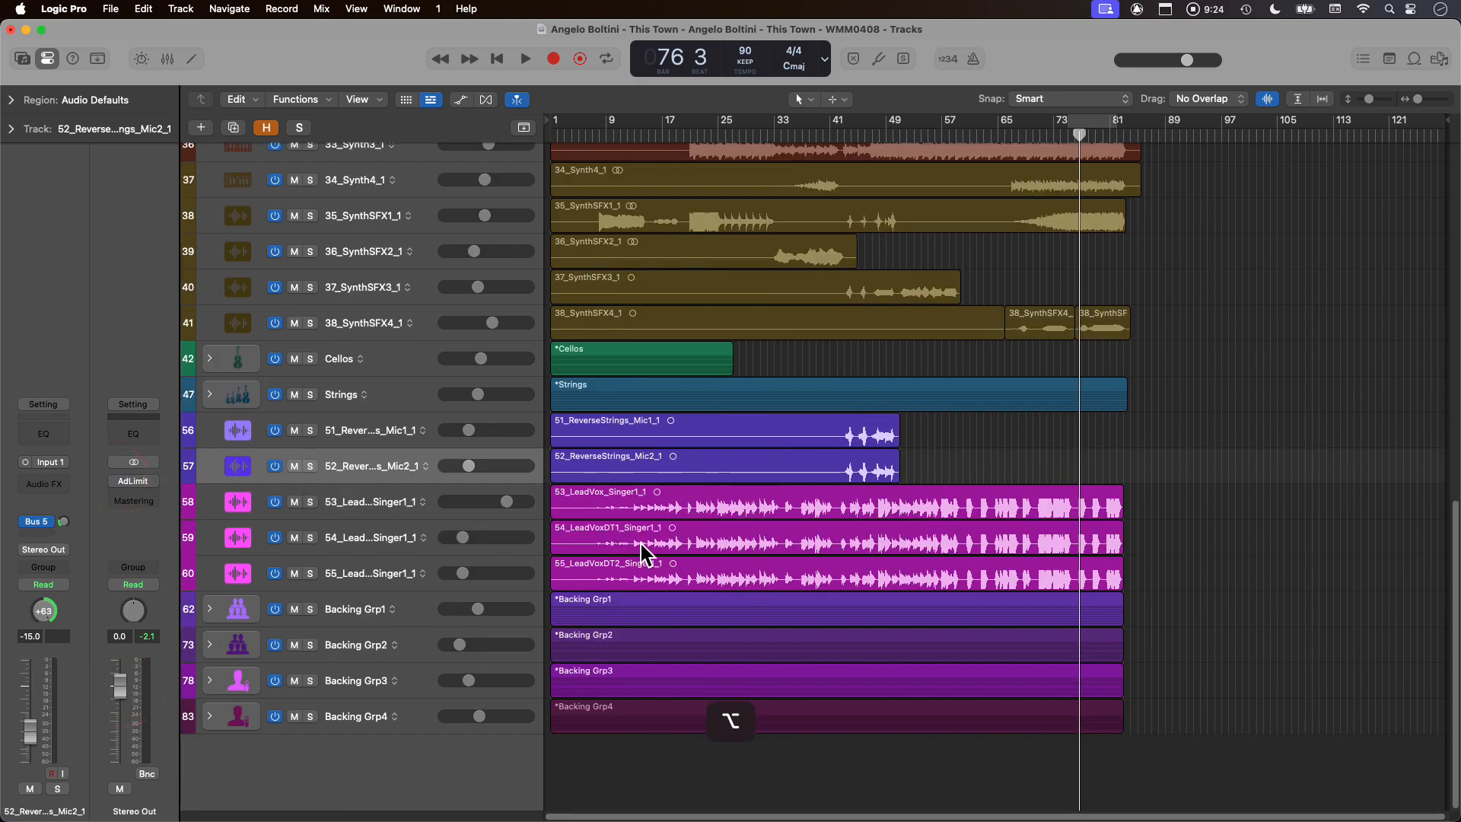
- Return the playhead to the start of the song and pull the All Vox VCA fader all the way down
key("Return")
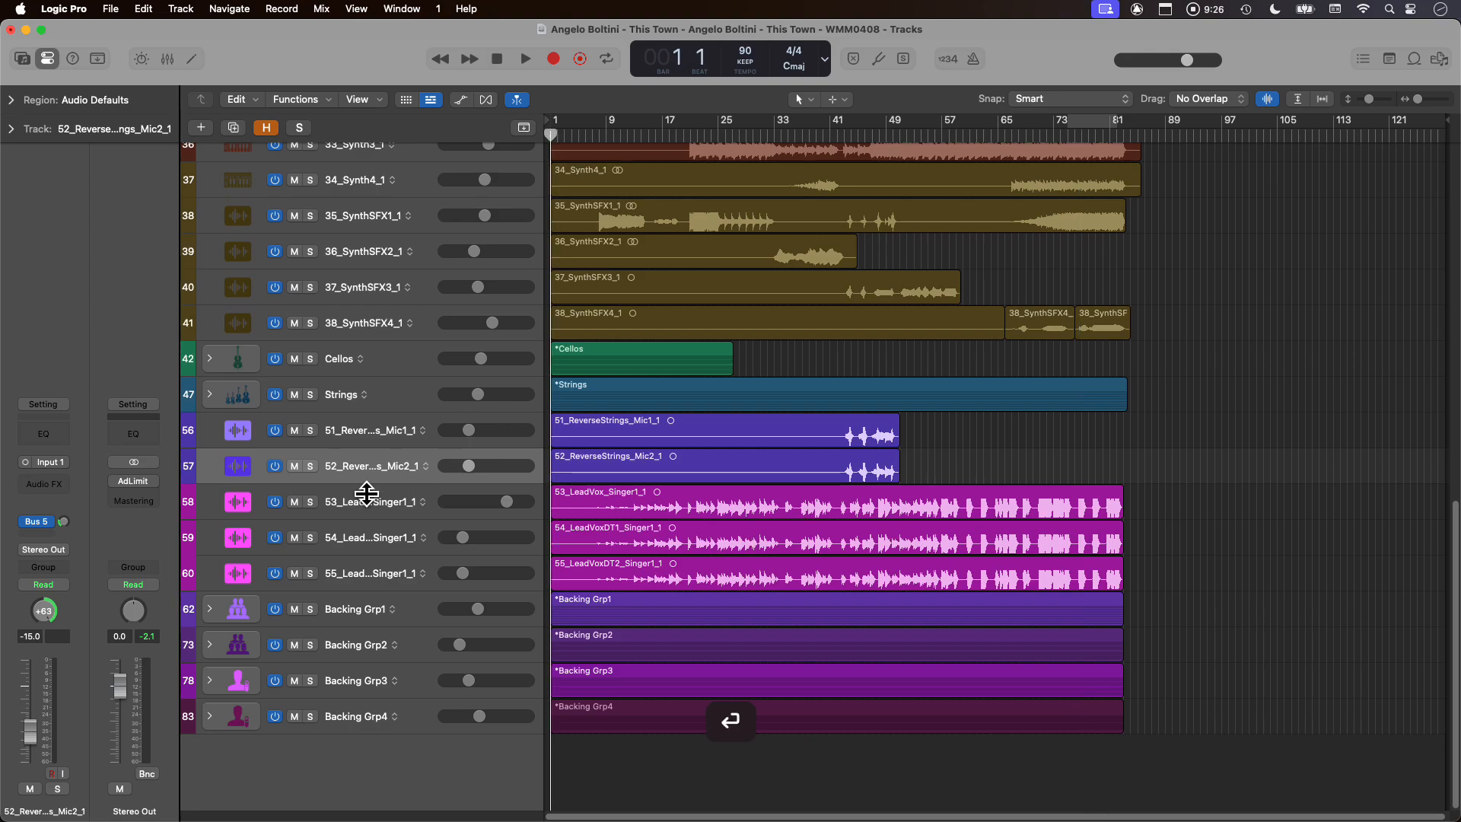
left_click(408, 509)
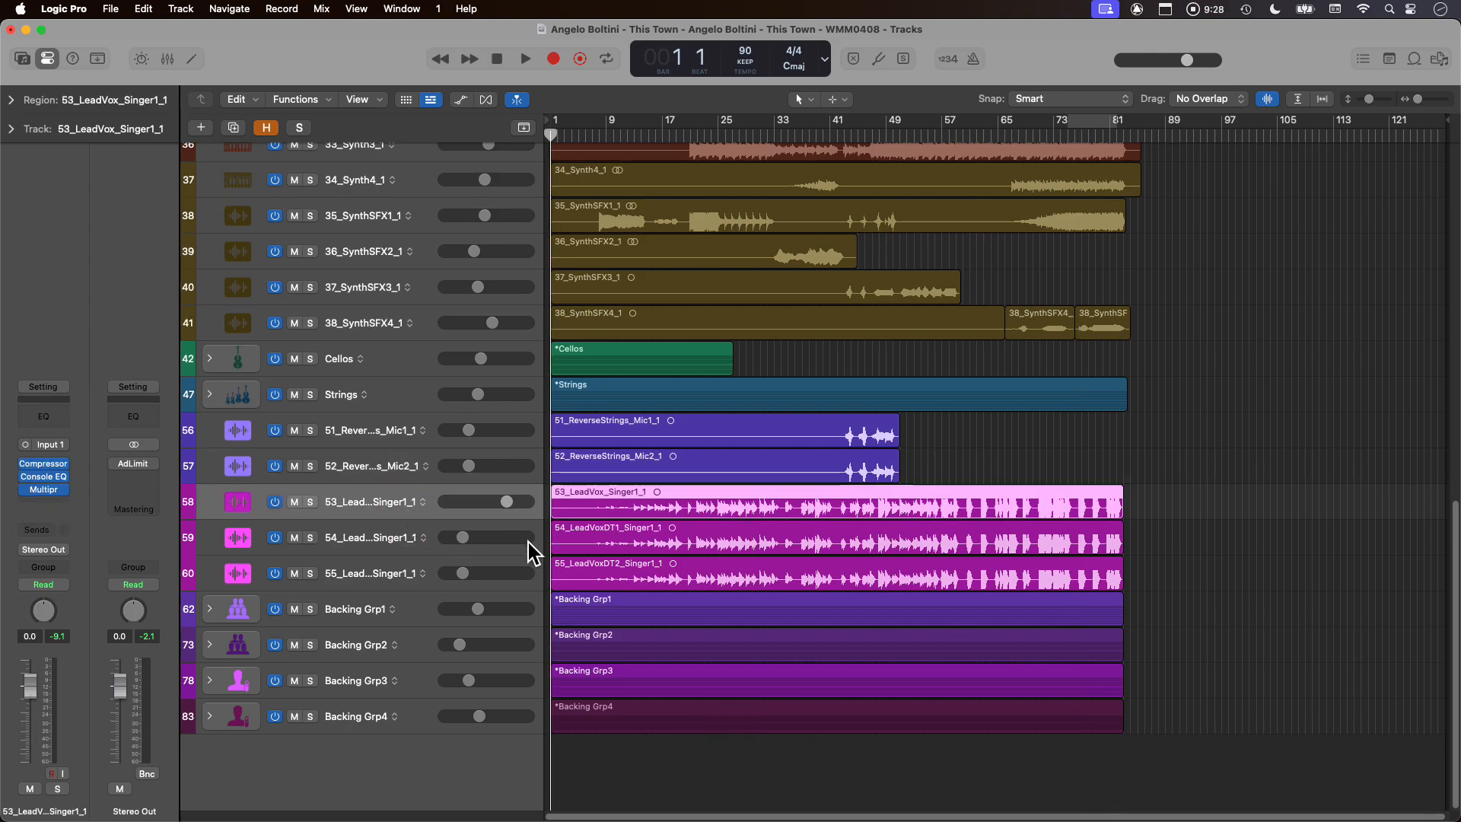
key("x")
left_click_drag(1359, 674, 1369, 818)
key("x")
- Play the song from around bar 20 to hear the instruments without the vocals, and stop playback at bar 27
key("space")
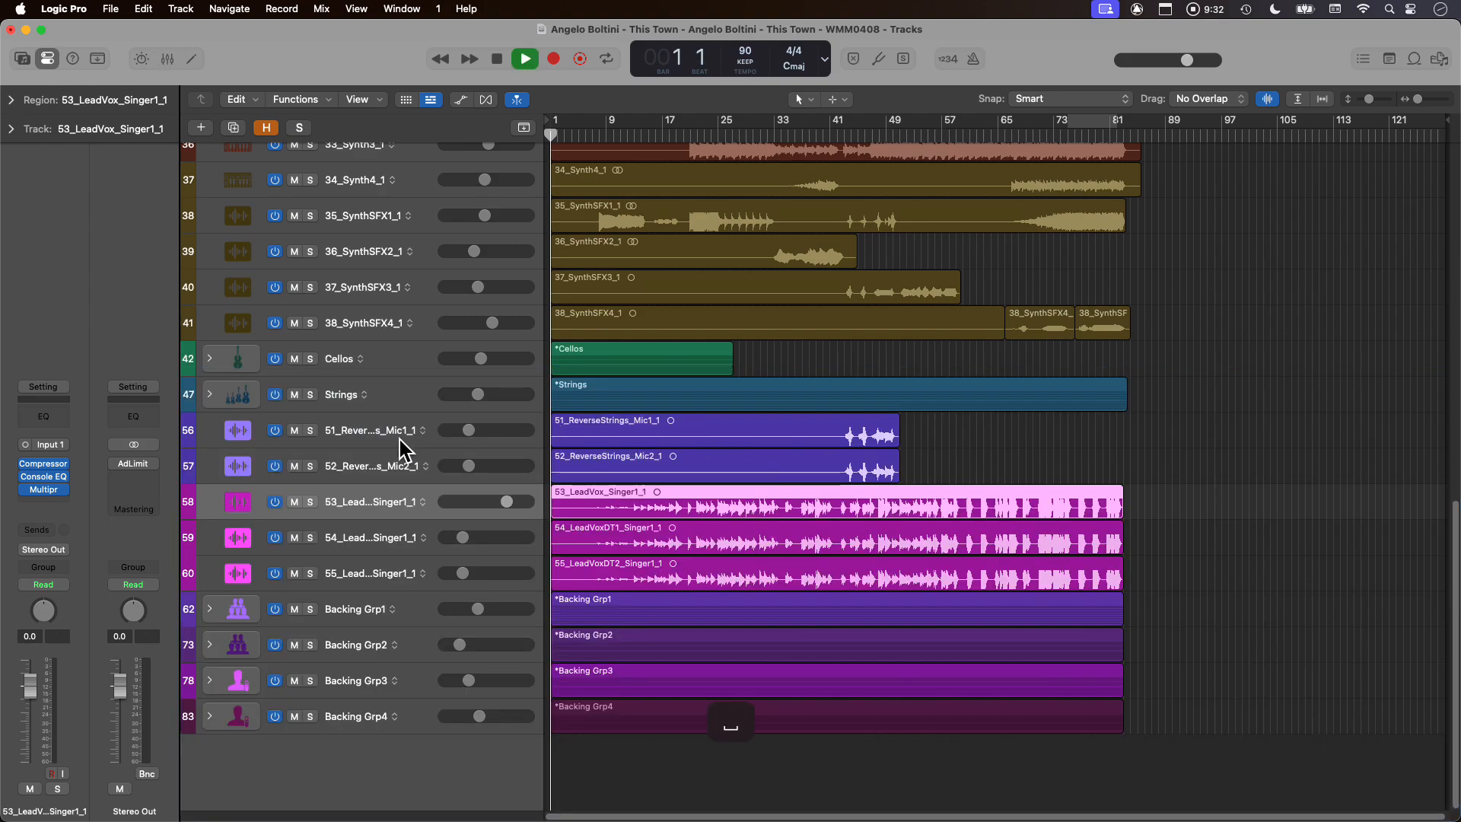
scroll(751, 445, "up", 2)
left_click(724, 133)
scroll(810, 312, "up", 5)
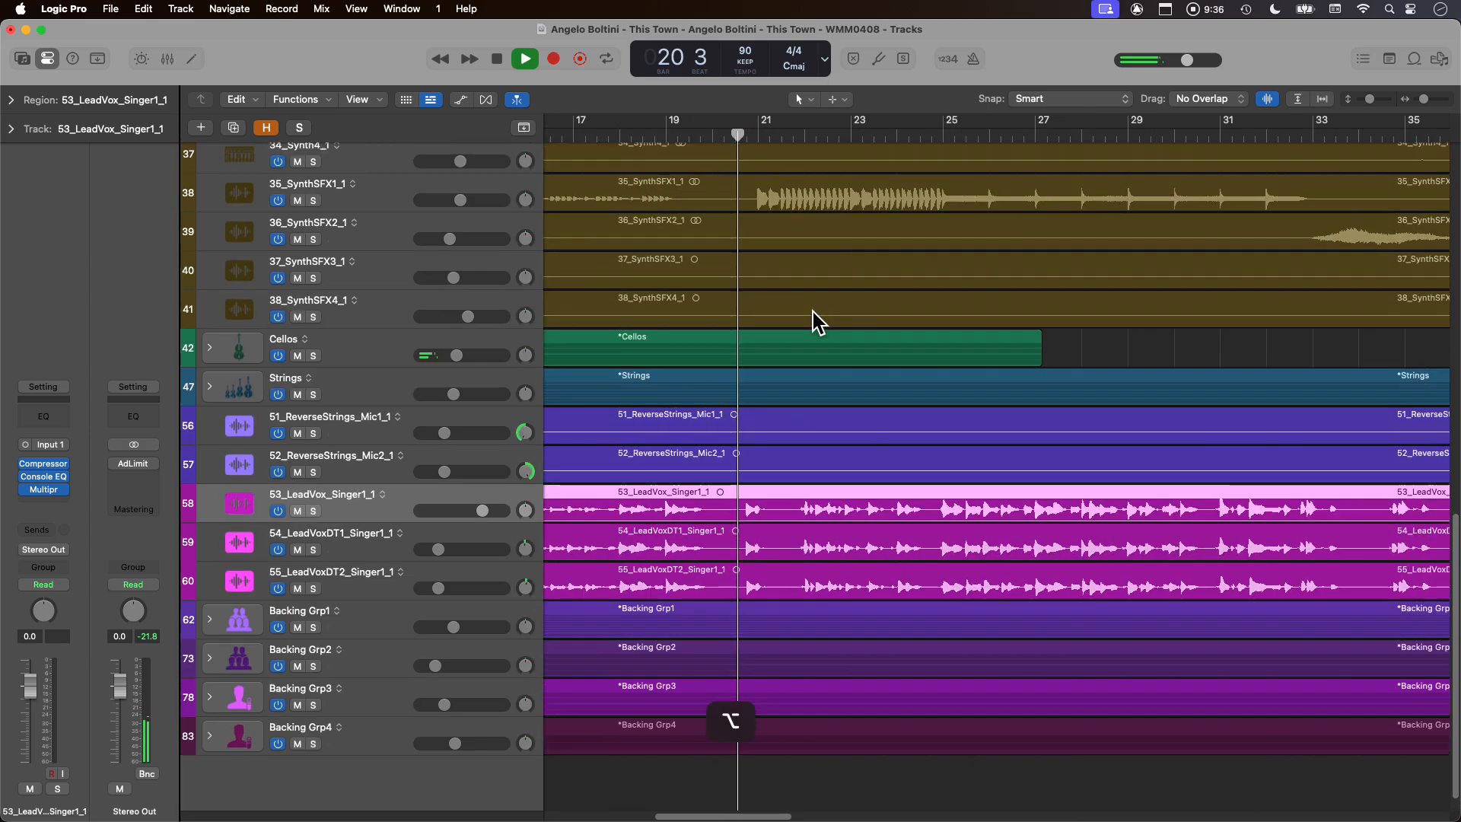
scroll(823, 343, "down", 4)
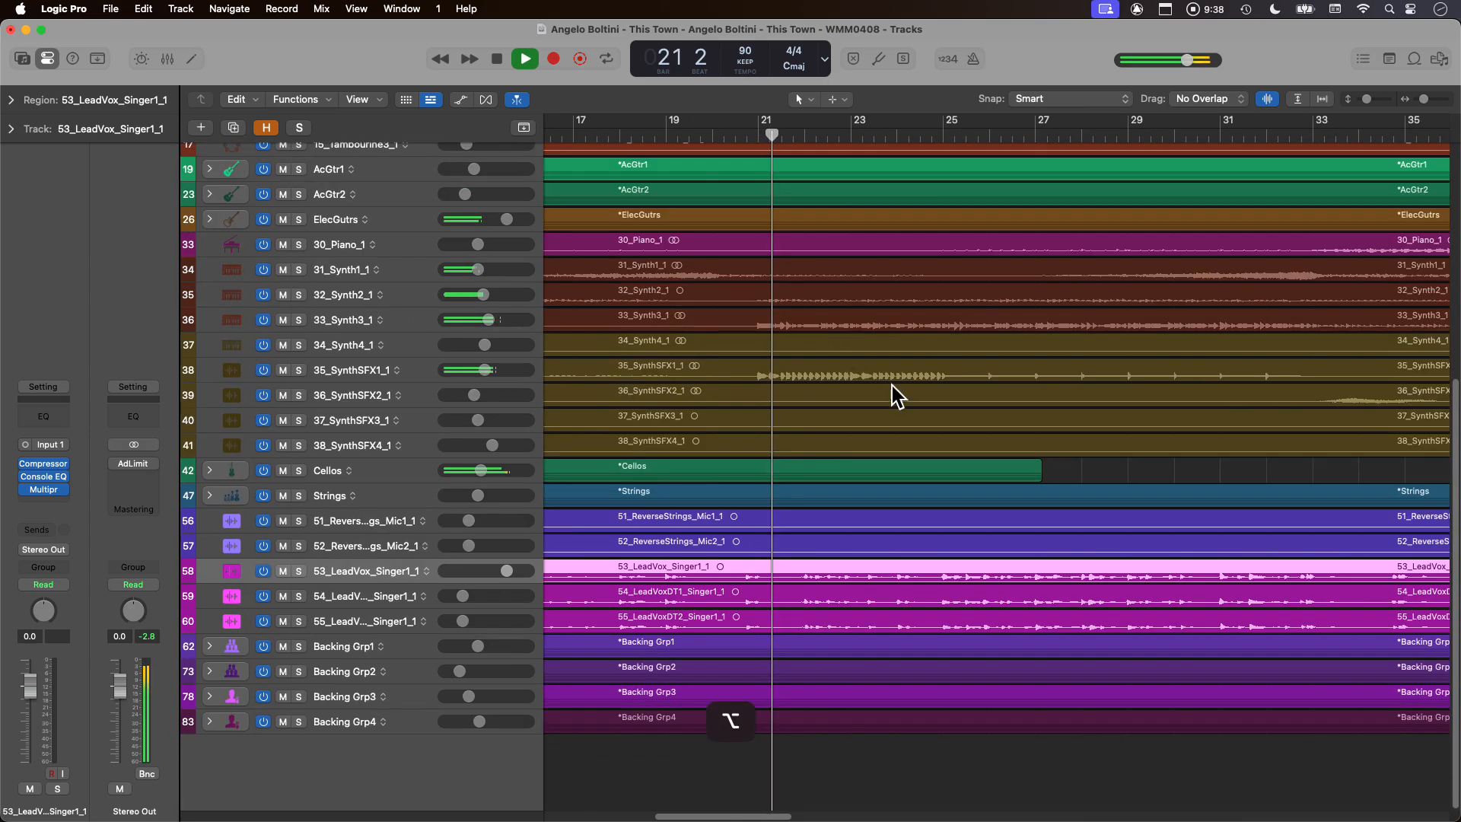
scroll(878, 404, "up", 4)
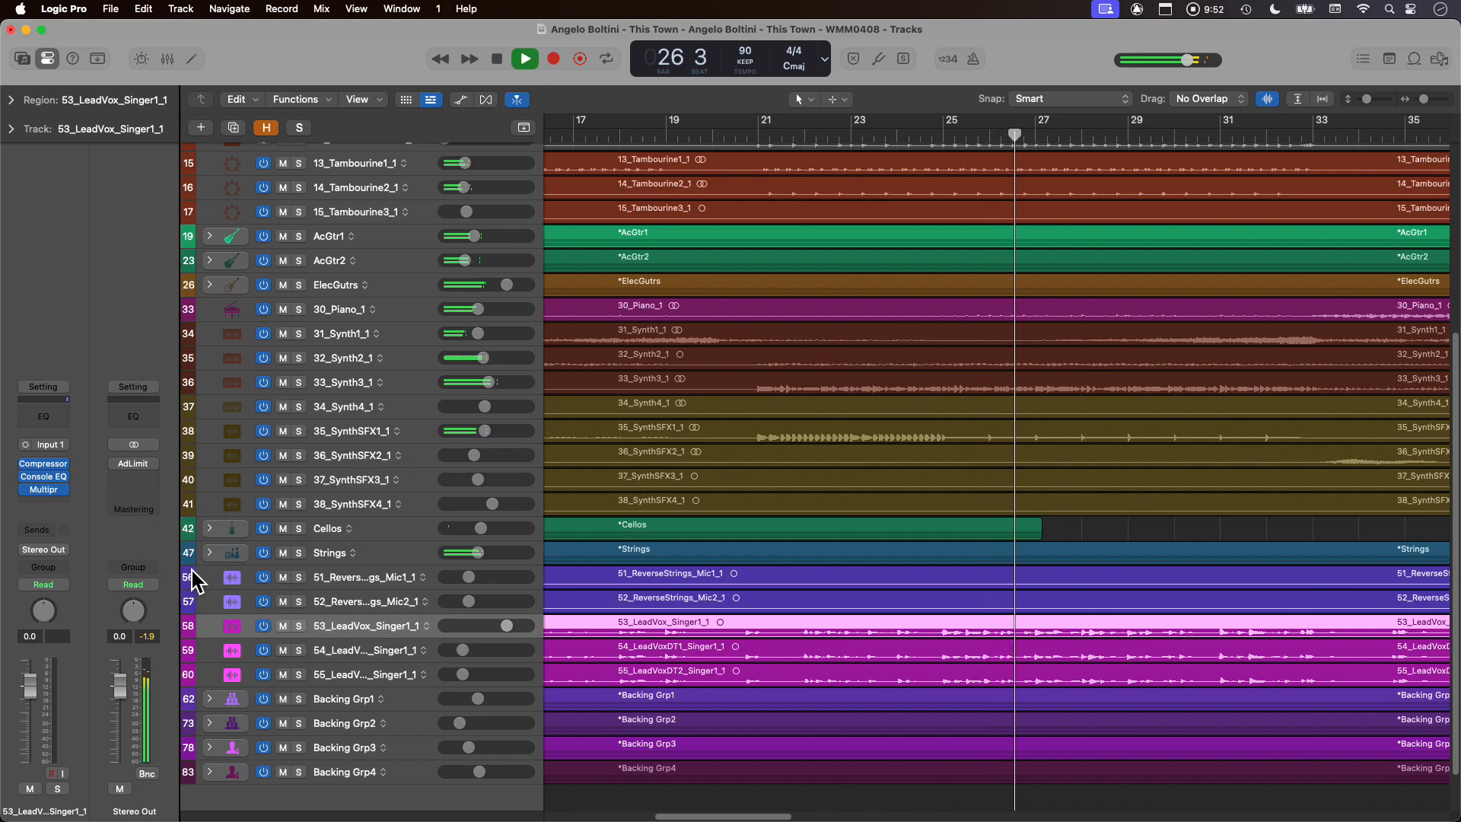
key("space")
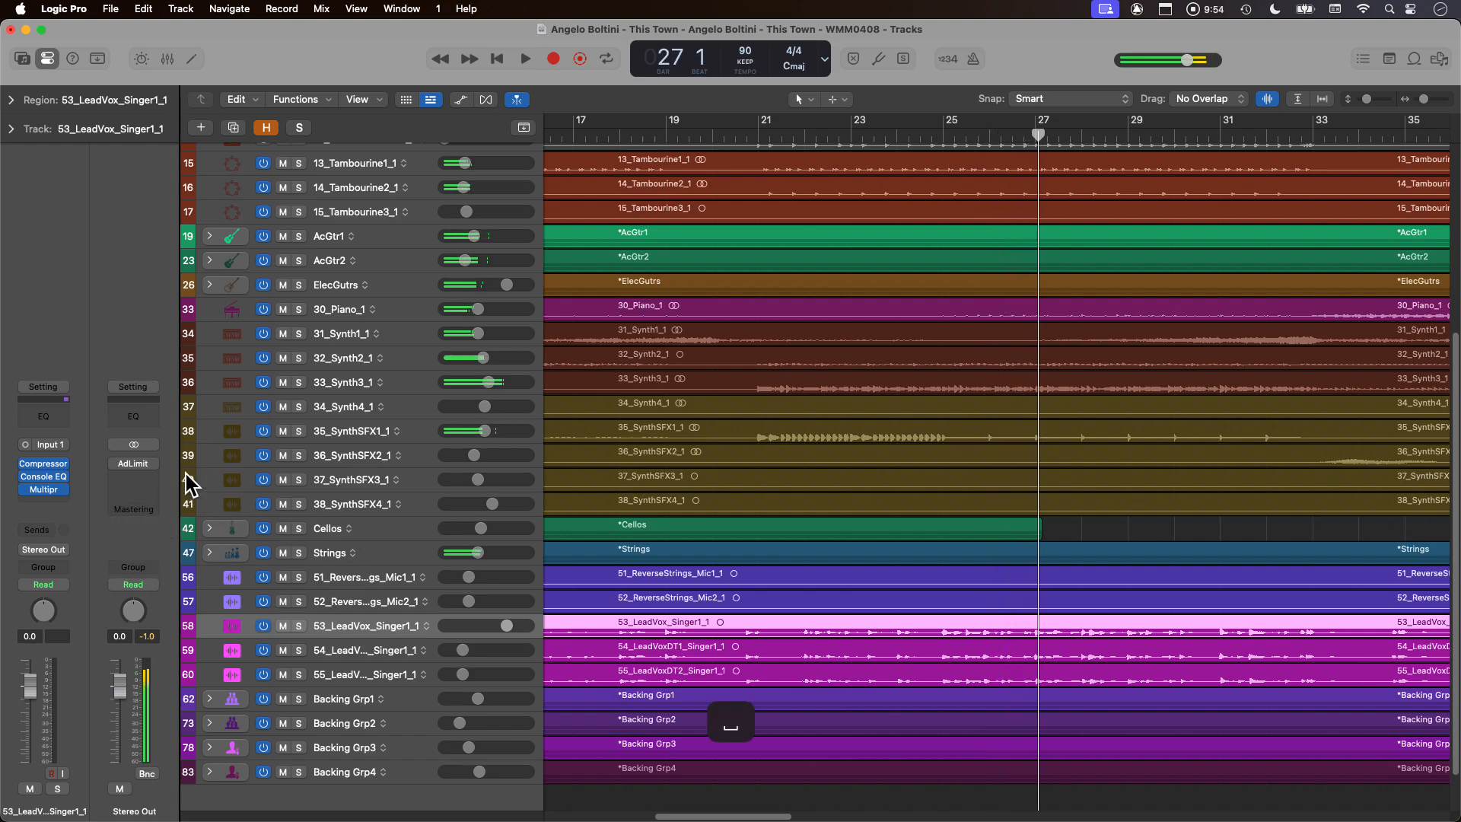
- Replace the Adaptive Limiter on the Stereo Out with a stereo Multipressor and keep its default preset
left_click(149, 463)
left_click(203, 416)
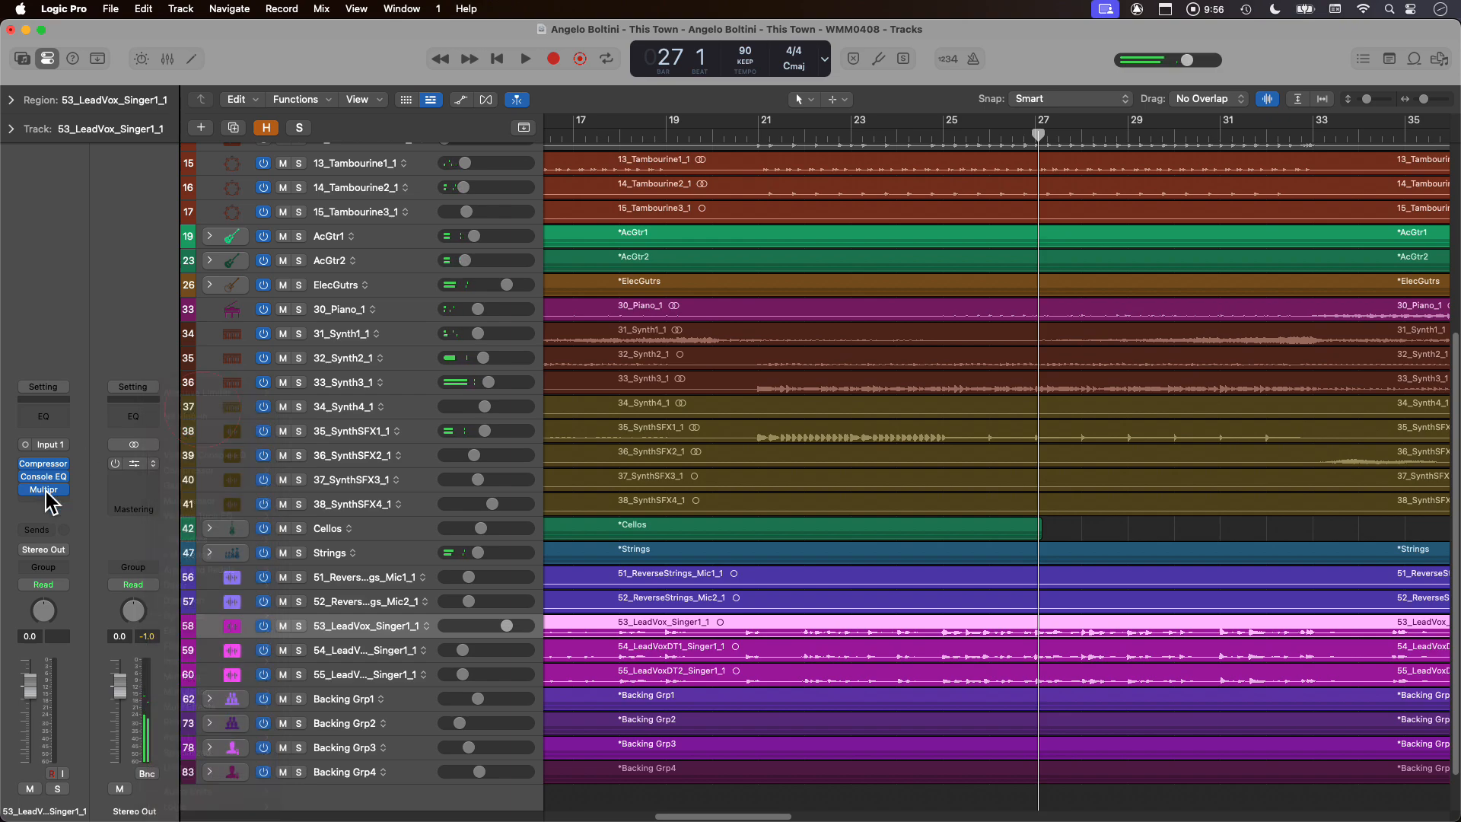
left_click(144, 481)
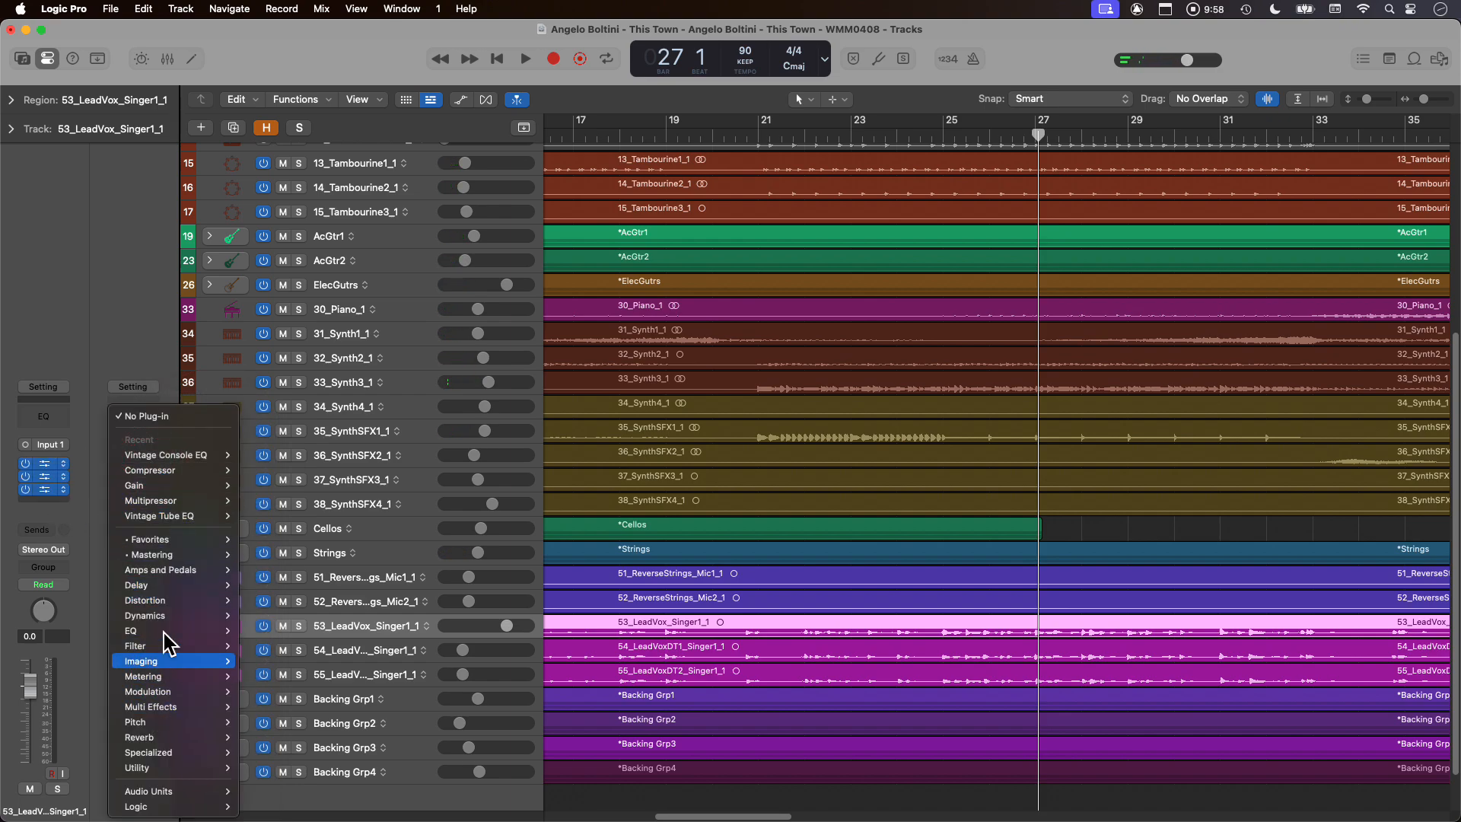
mouse_move(166, 619)
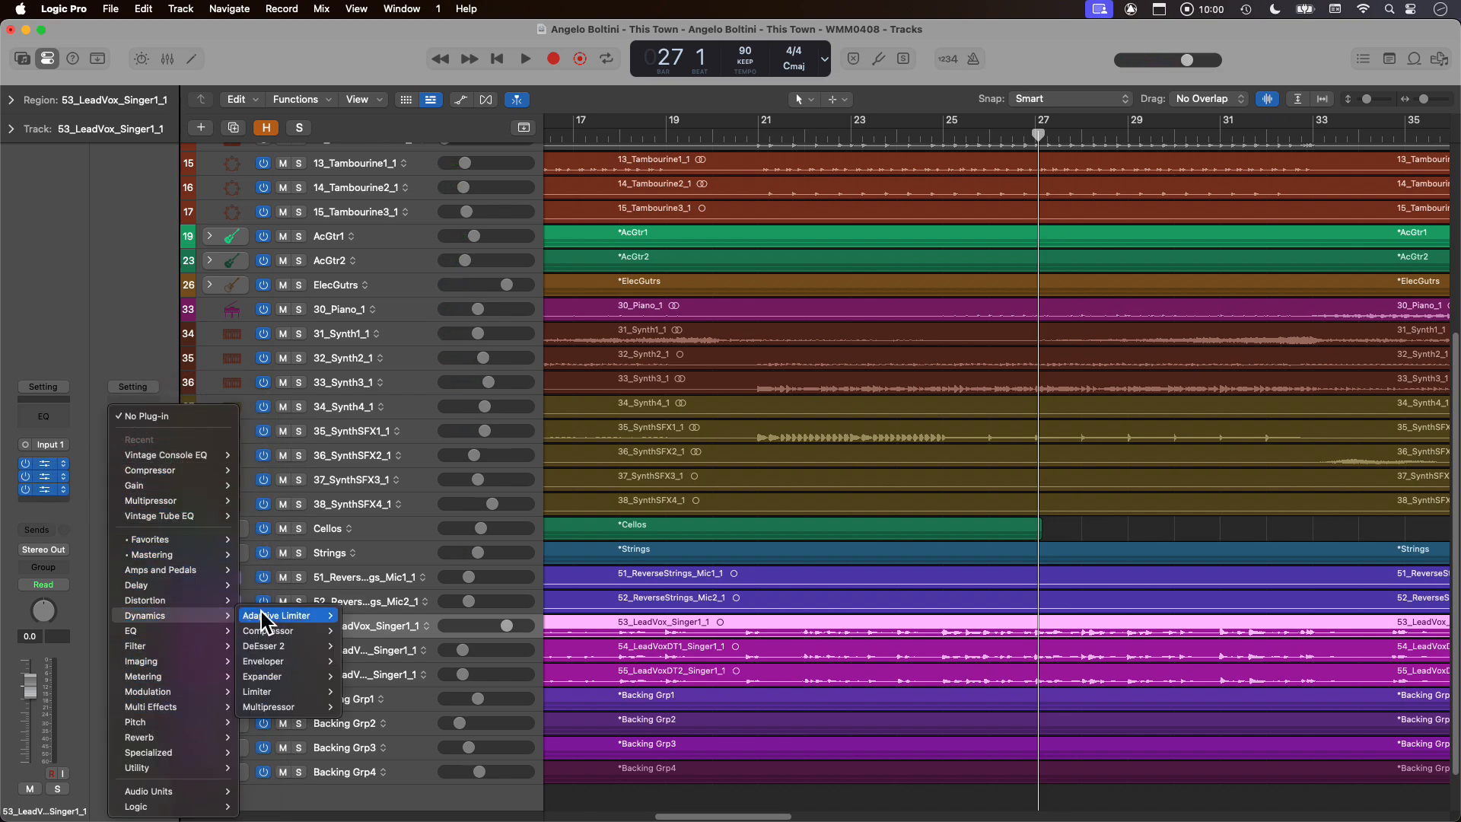
mouse_move(286, 704)
left_click(357, 705)
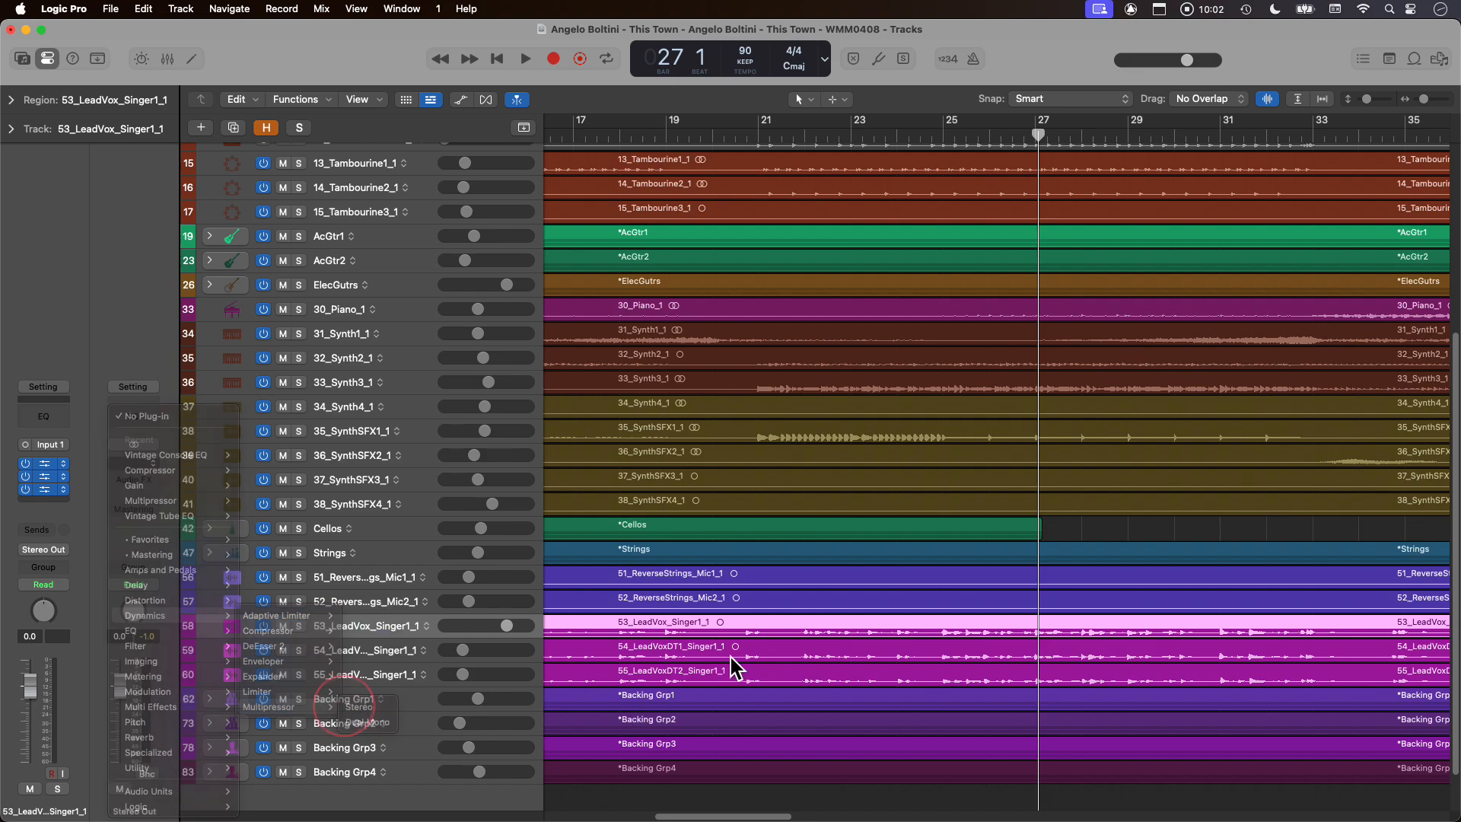
left_click(622, 199)
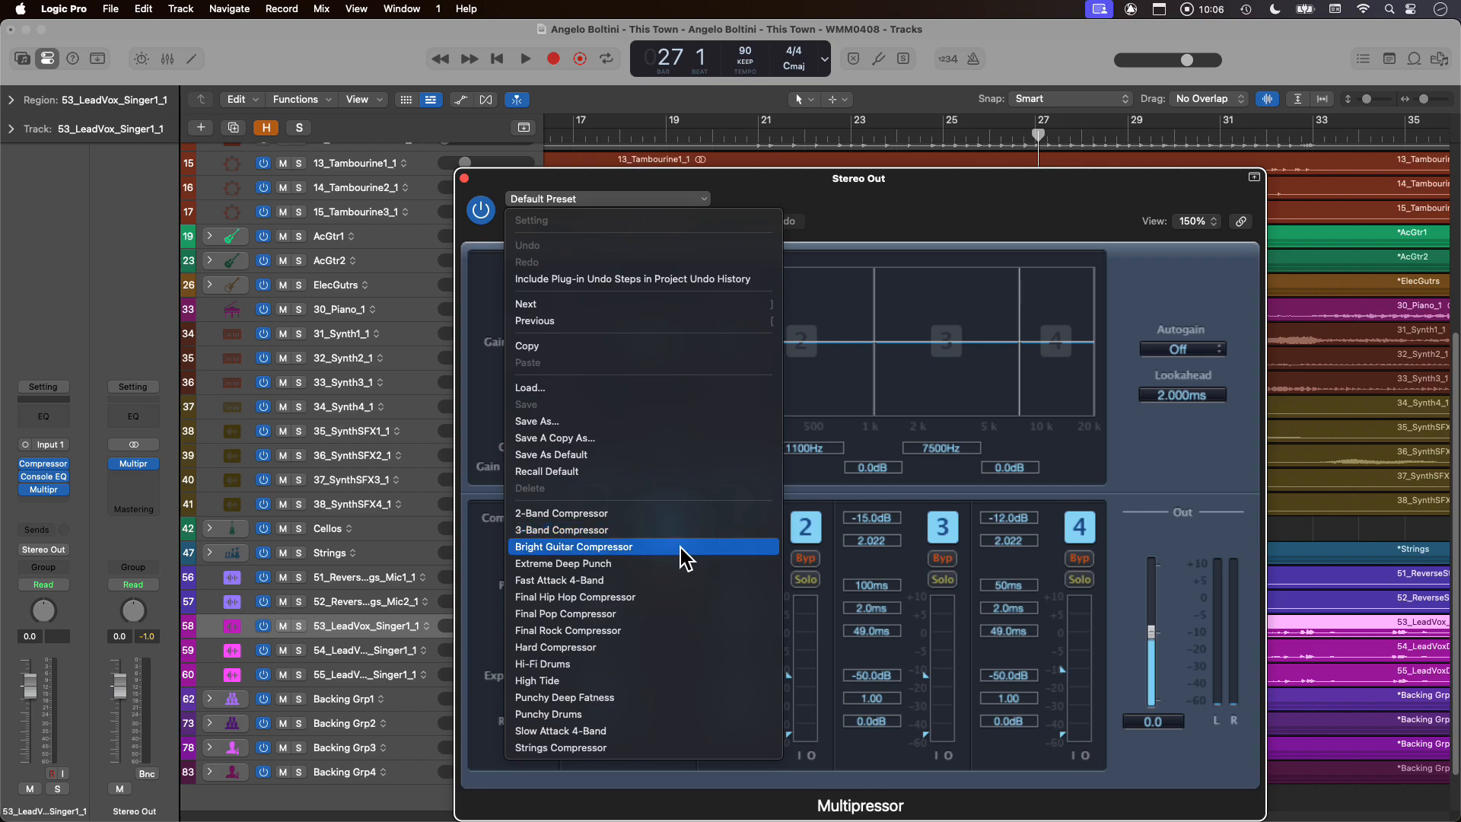
left_click(692, 682)
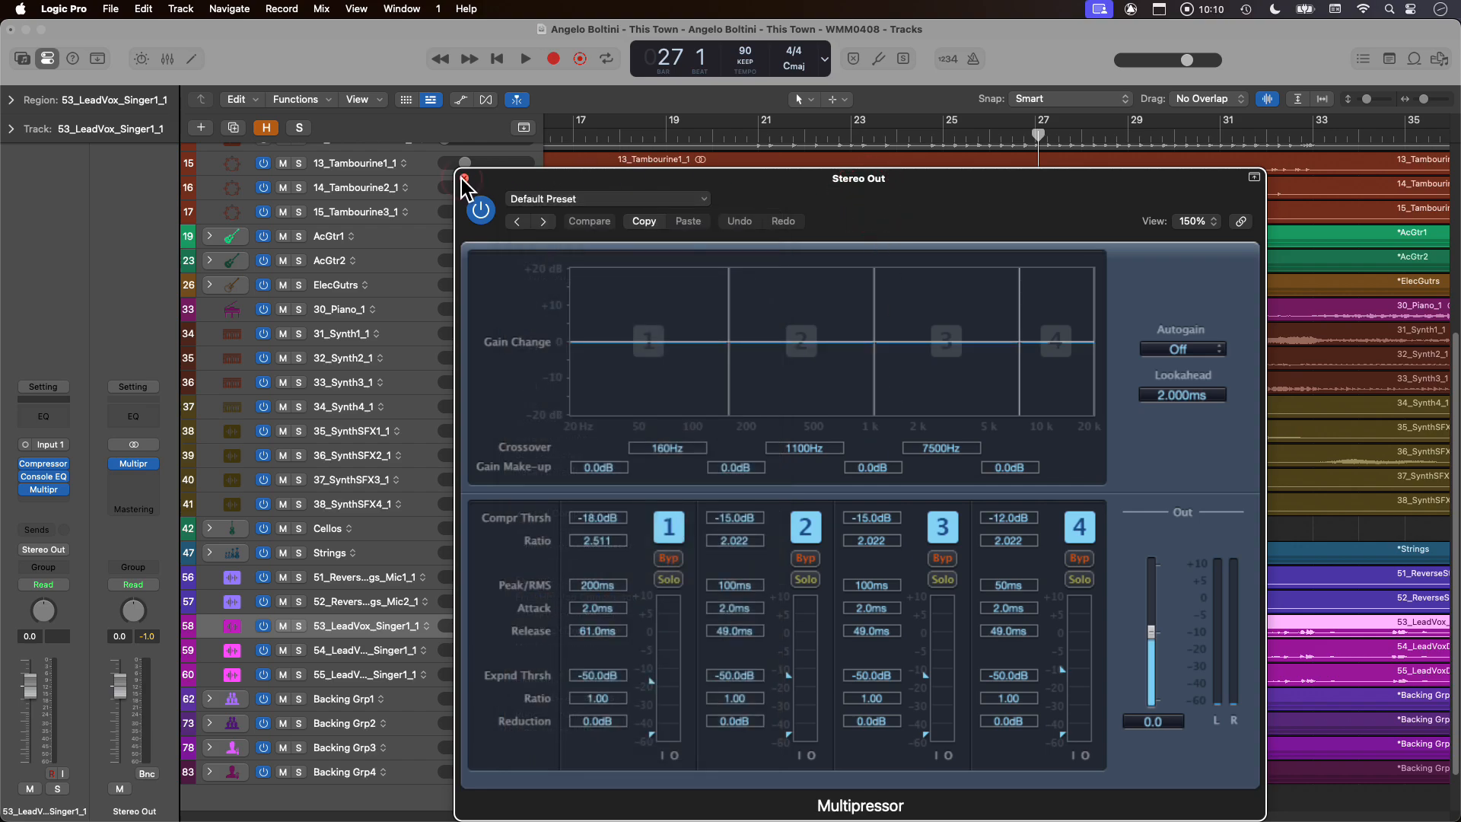
left_click(462, 178)
- Set a cycle range from bar 51 to bar 59 and start looped playback
scroll(1177, 380, "down", 5)
scroll(1006, 381, "up", 6)
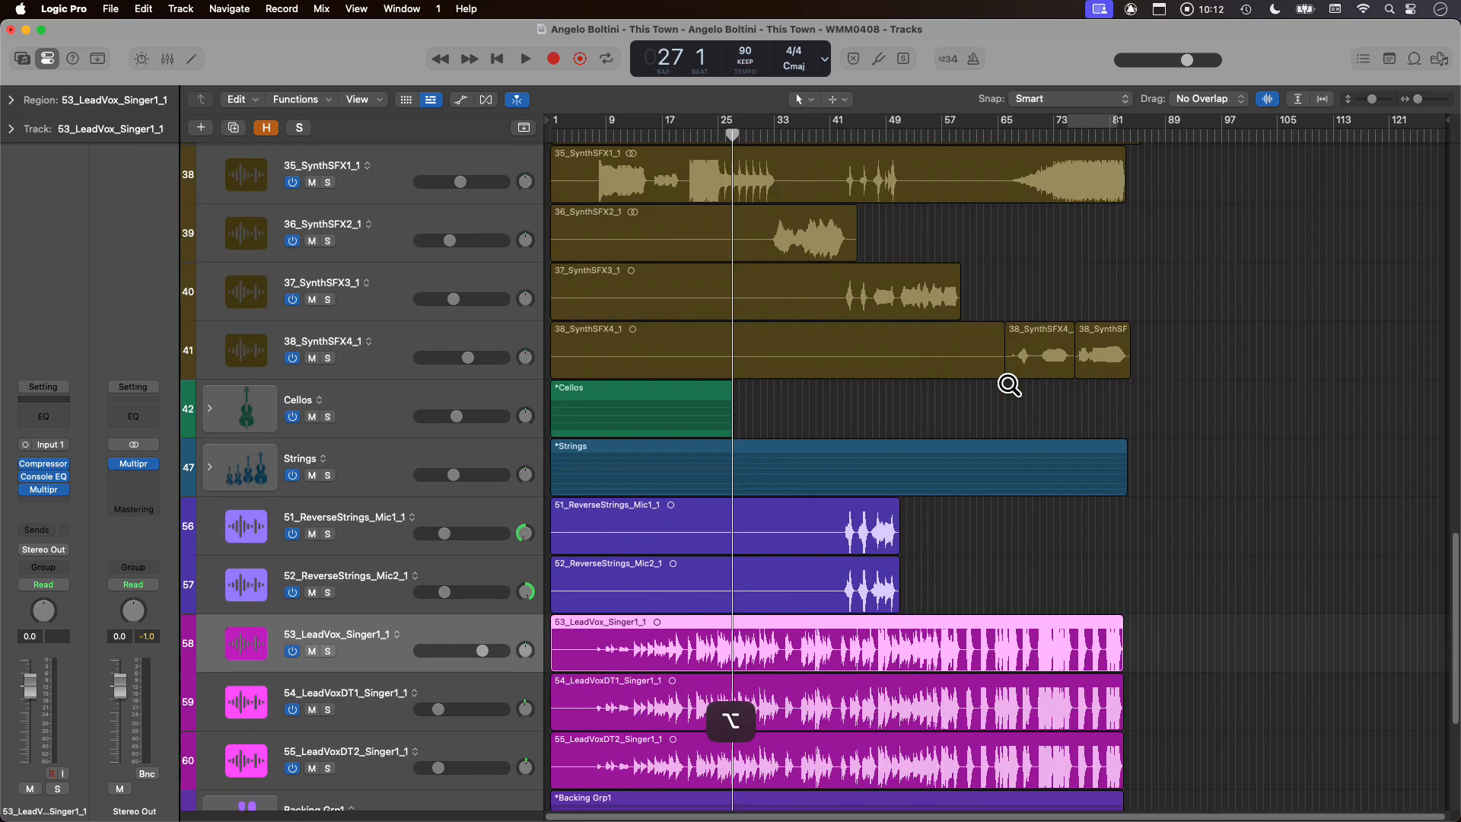
scroll(1016, 363, "up", 8)
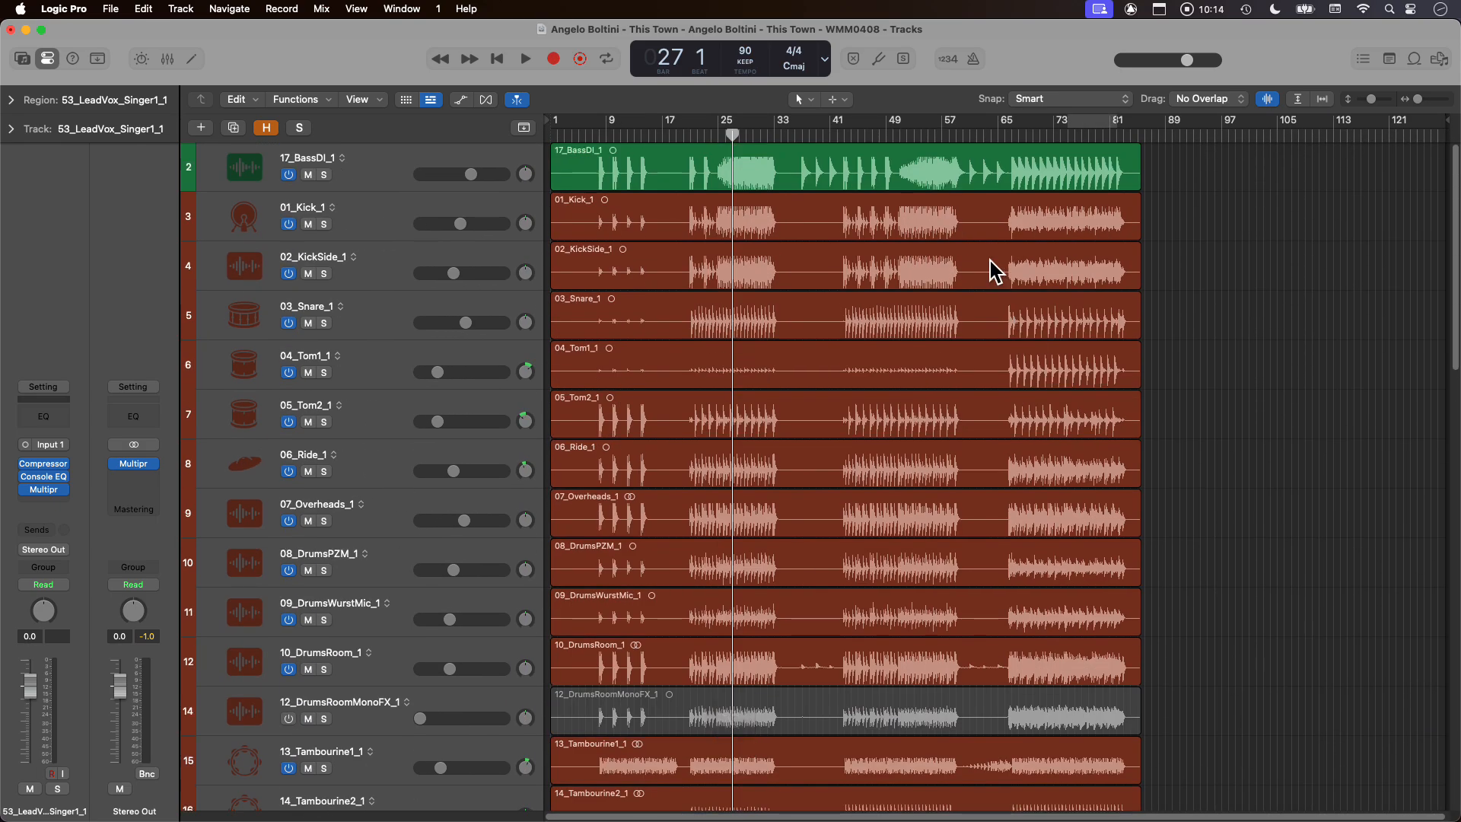
left_click(858, 125)
left_click_drag(852, 121, 956, 121)
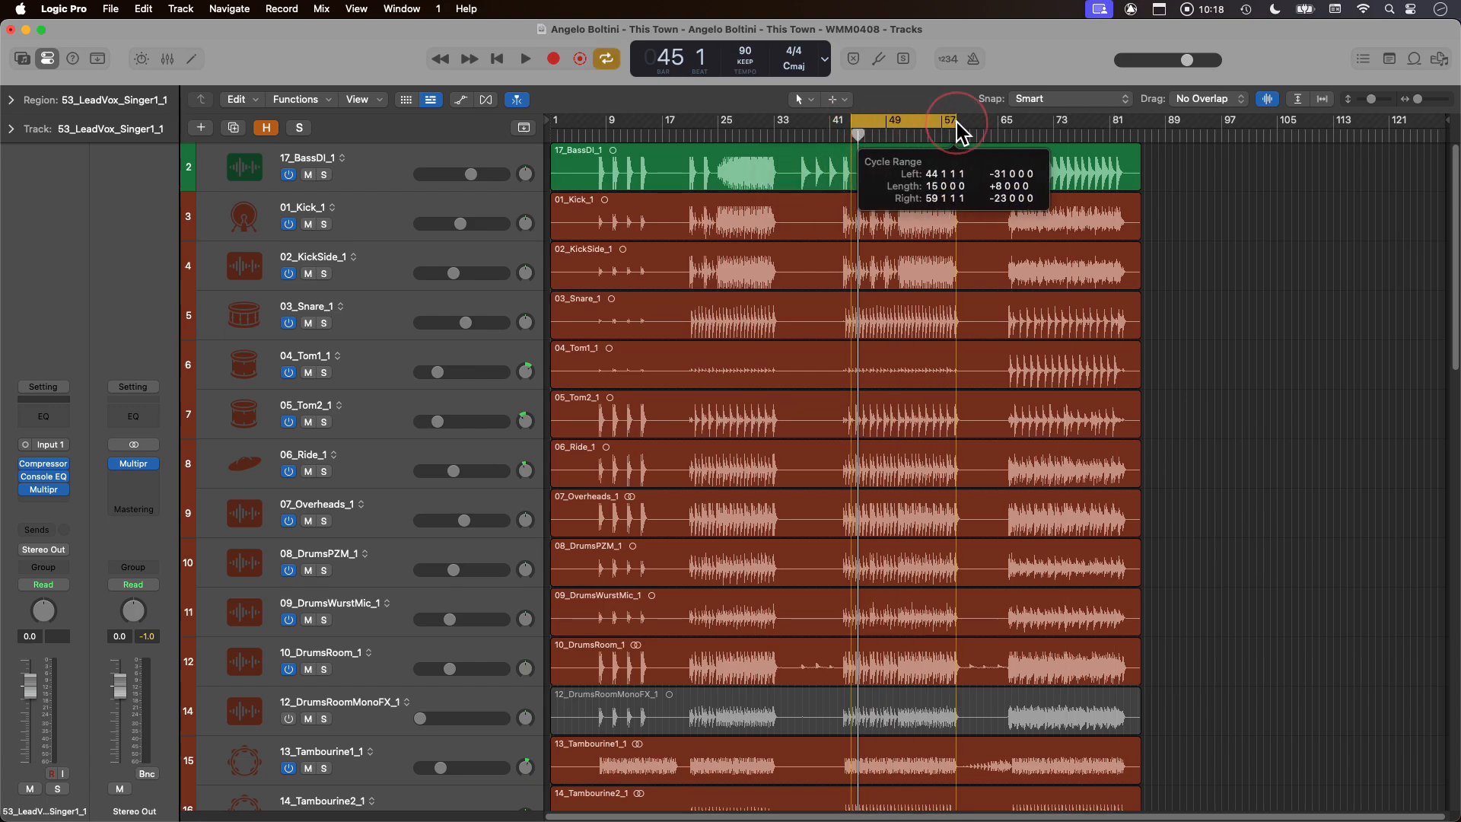
key("space")
left_click_drag(853, 126, 900, 122)
key("space")
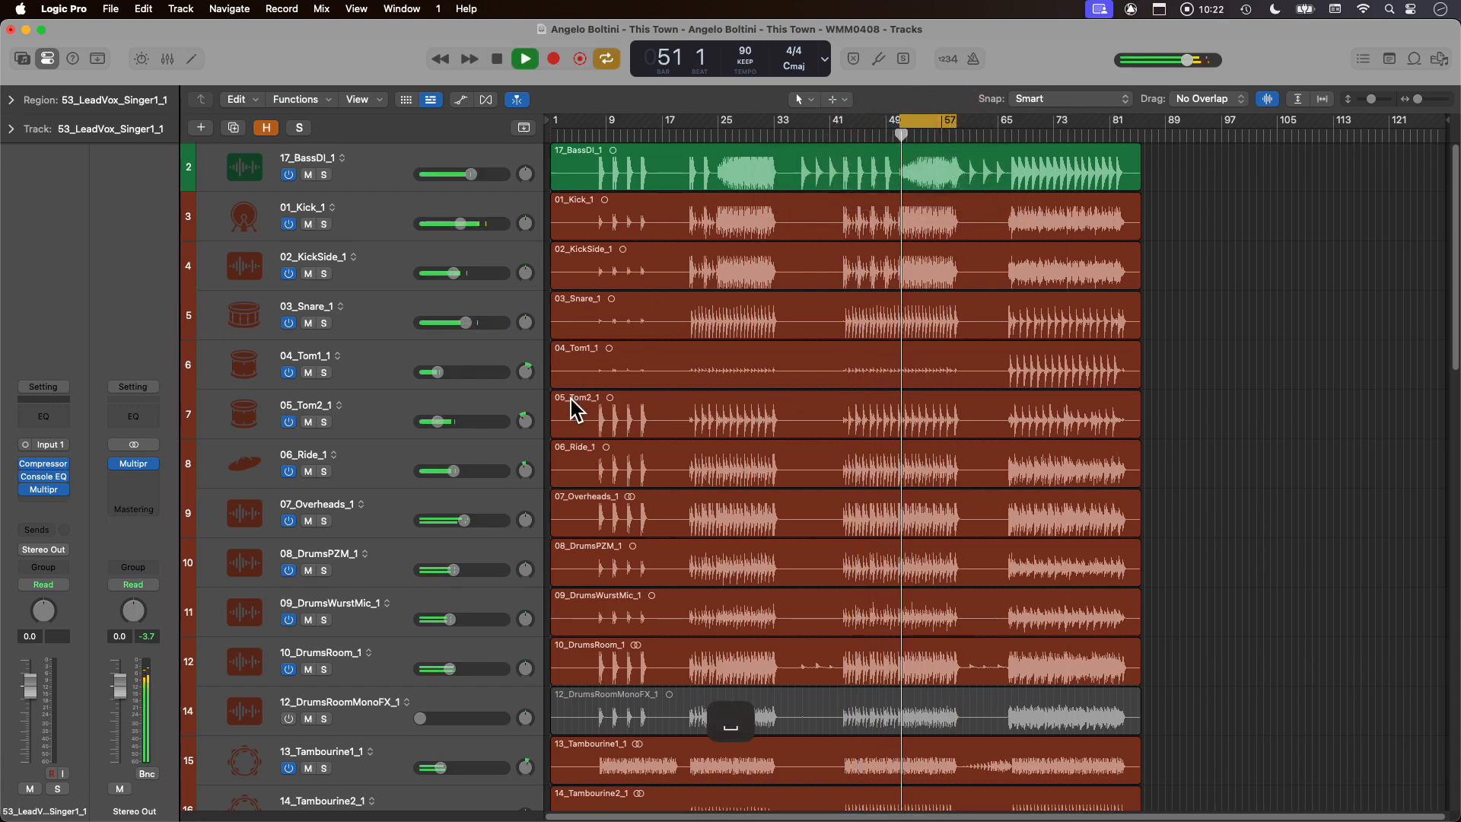
- Open the Stereo Out's Multipressor, solo band 1 and set its compression threshold to -20 dB
left_click(132, 463)
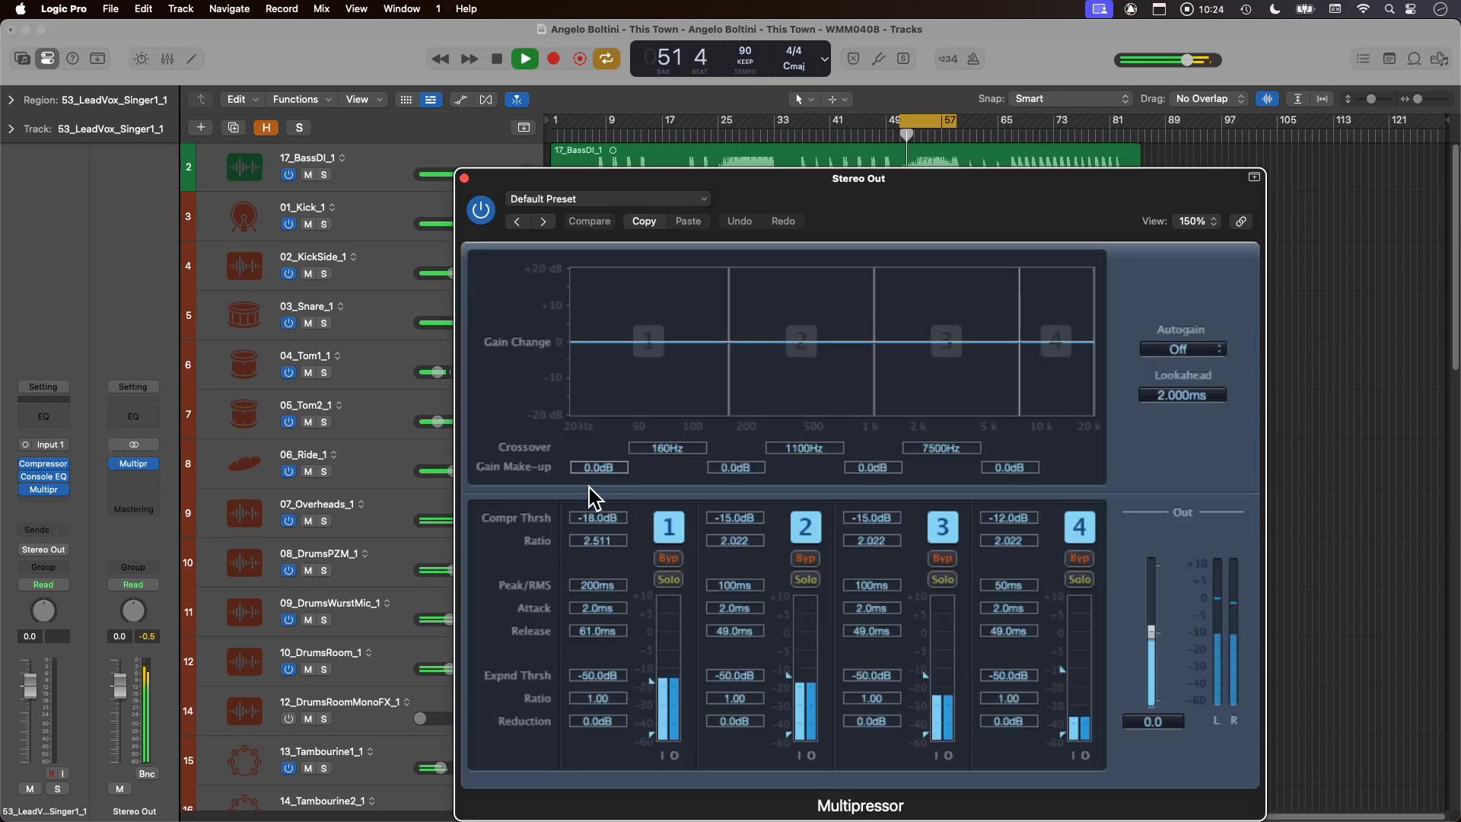
left_click(667, 579)
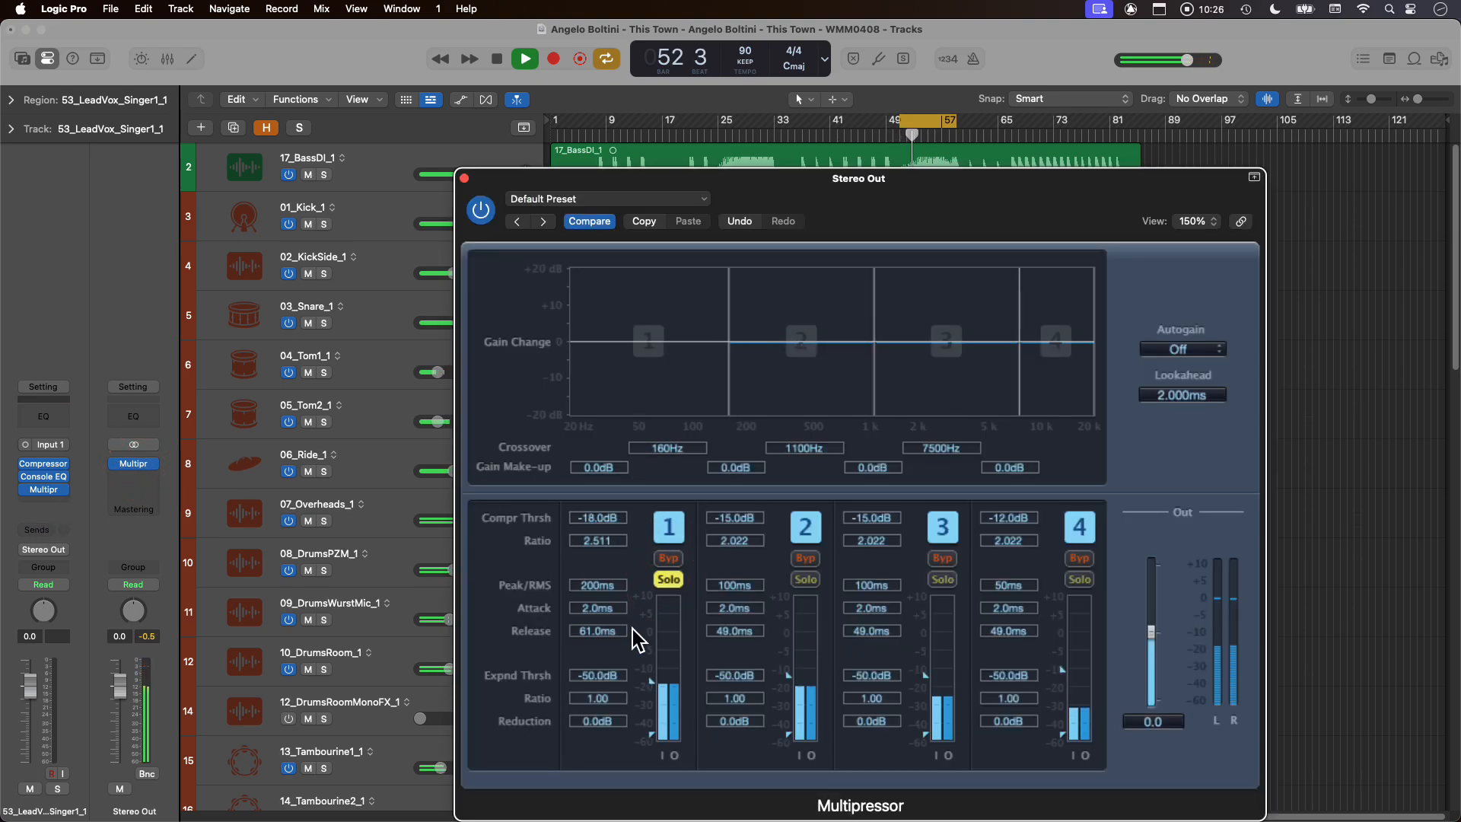
mouse_move(594, 517)
left_mouse_down()
mouse_move(601, 537)
mouse_move(600, 522)
left_mouse_up()
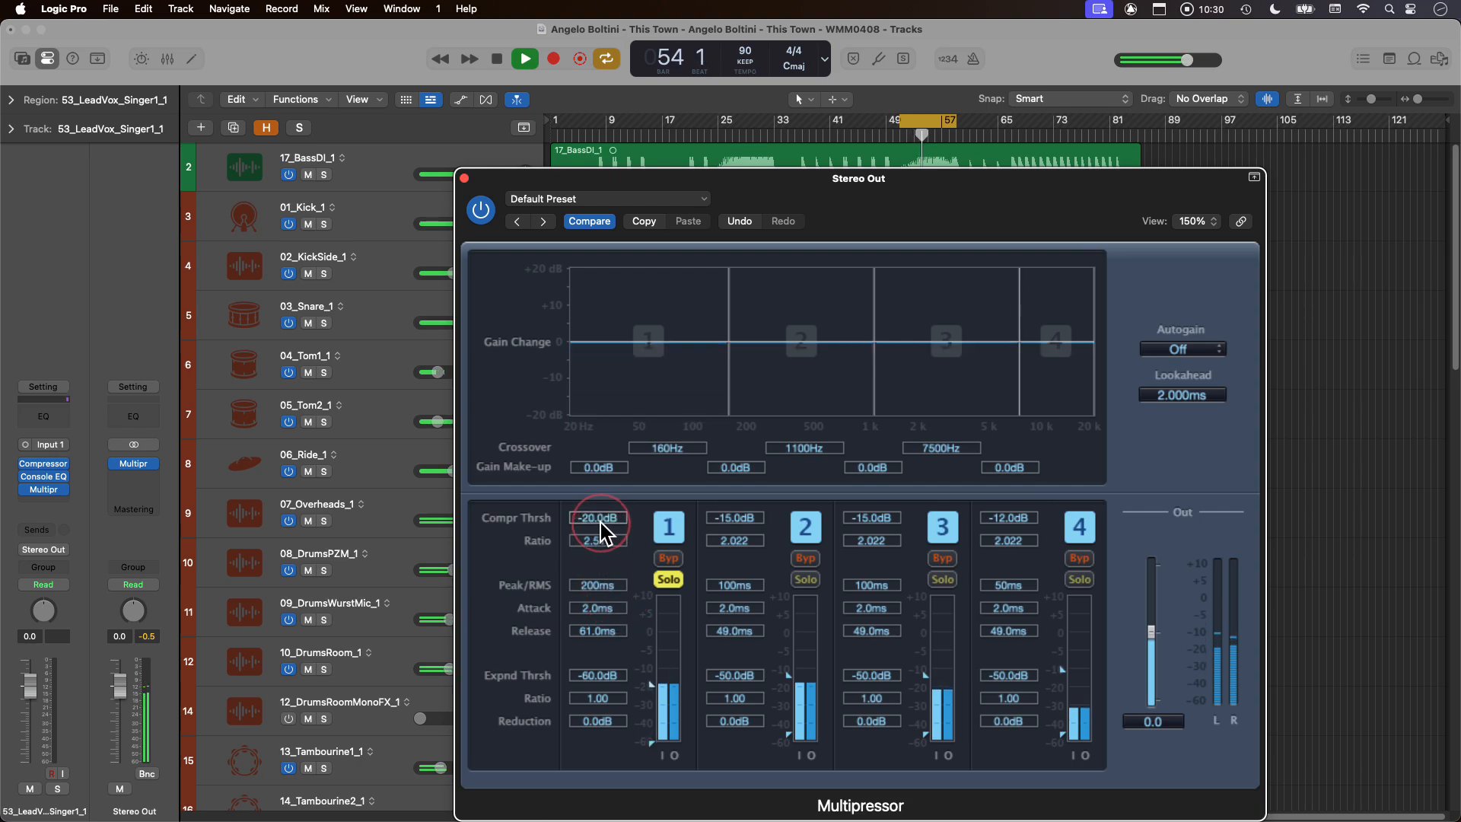
- Soloing each band in turn, set the compression threshold of band 2 to -21 dB and of band 3 to -31 dB
left_click(805, 579)
left_click(669, 579)
mouse_move(737, 520)
left_mouse_down()
mouse_move(741, 554)
mouse_move(742, 540)
left_mouse_up()
left_click(943, 579)
left_click_drag(872, 519, 882, 586)
left_click_drag(740, 528, 736, 519)
- Solo only band 4, set its compression threshold to -44 dB, and clear the solo
left_click(1079, 580)
left_click(806, 579)
left_click(942, 579)
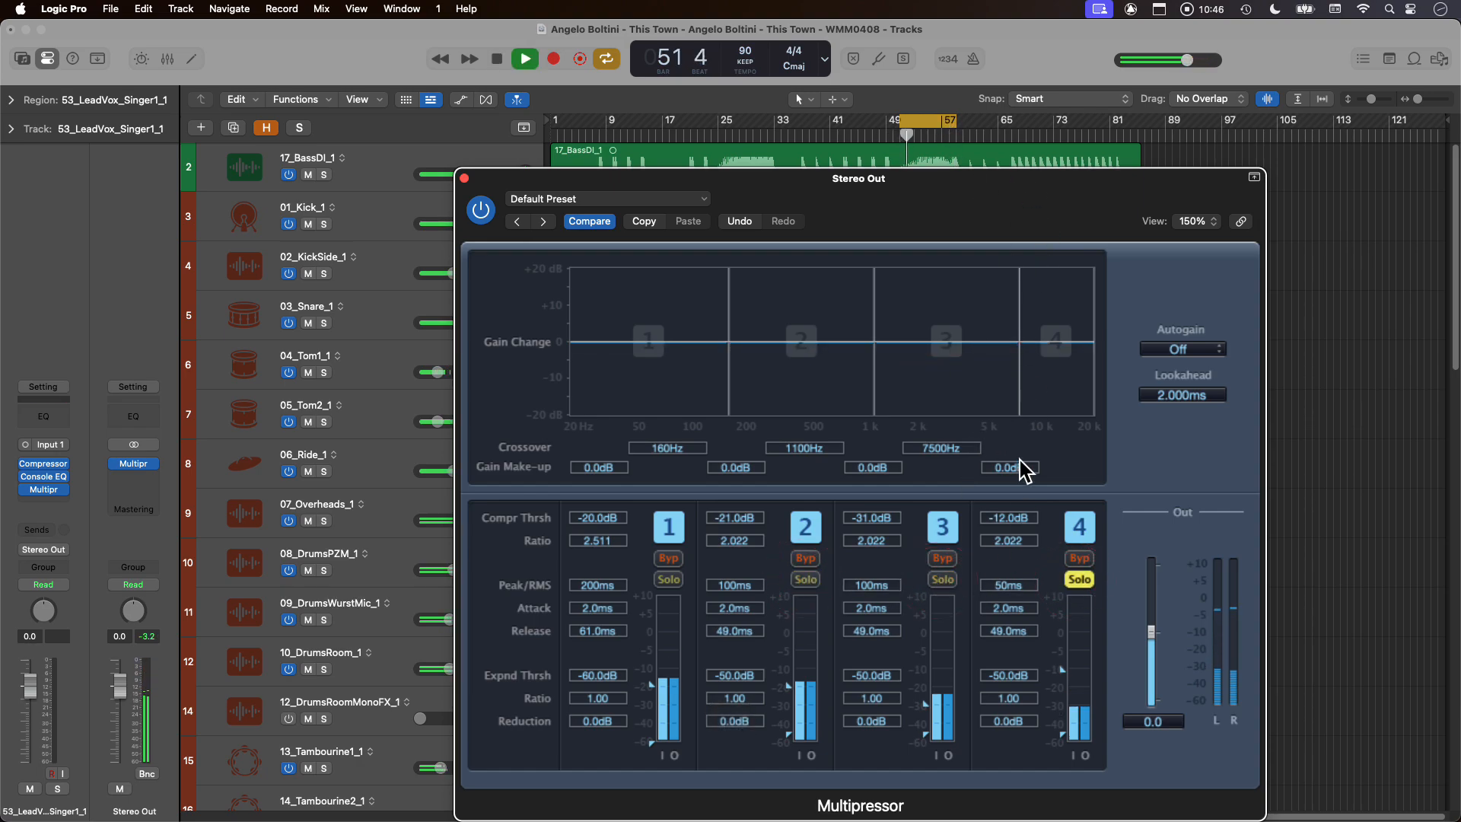
left_click_drag(1019, 518, 1062, 707)
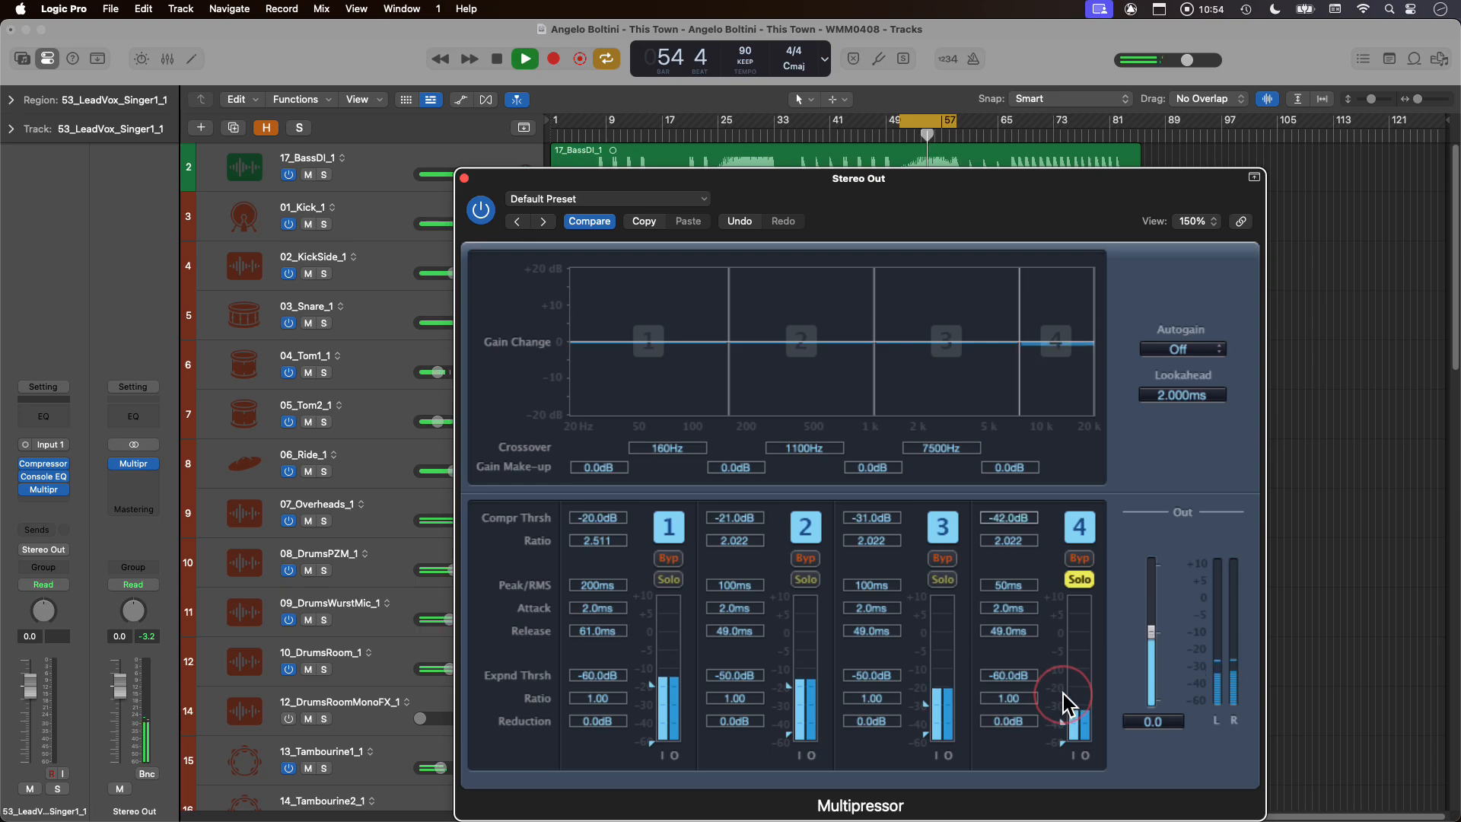
left_click_drag(1064, 708, 1063, 710)
left_click(1072, 582)
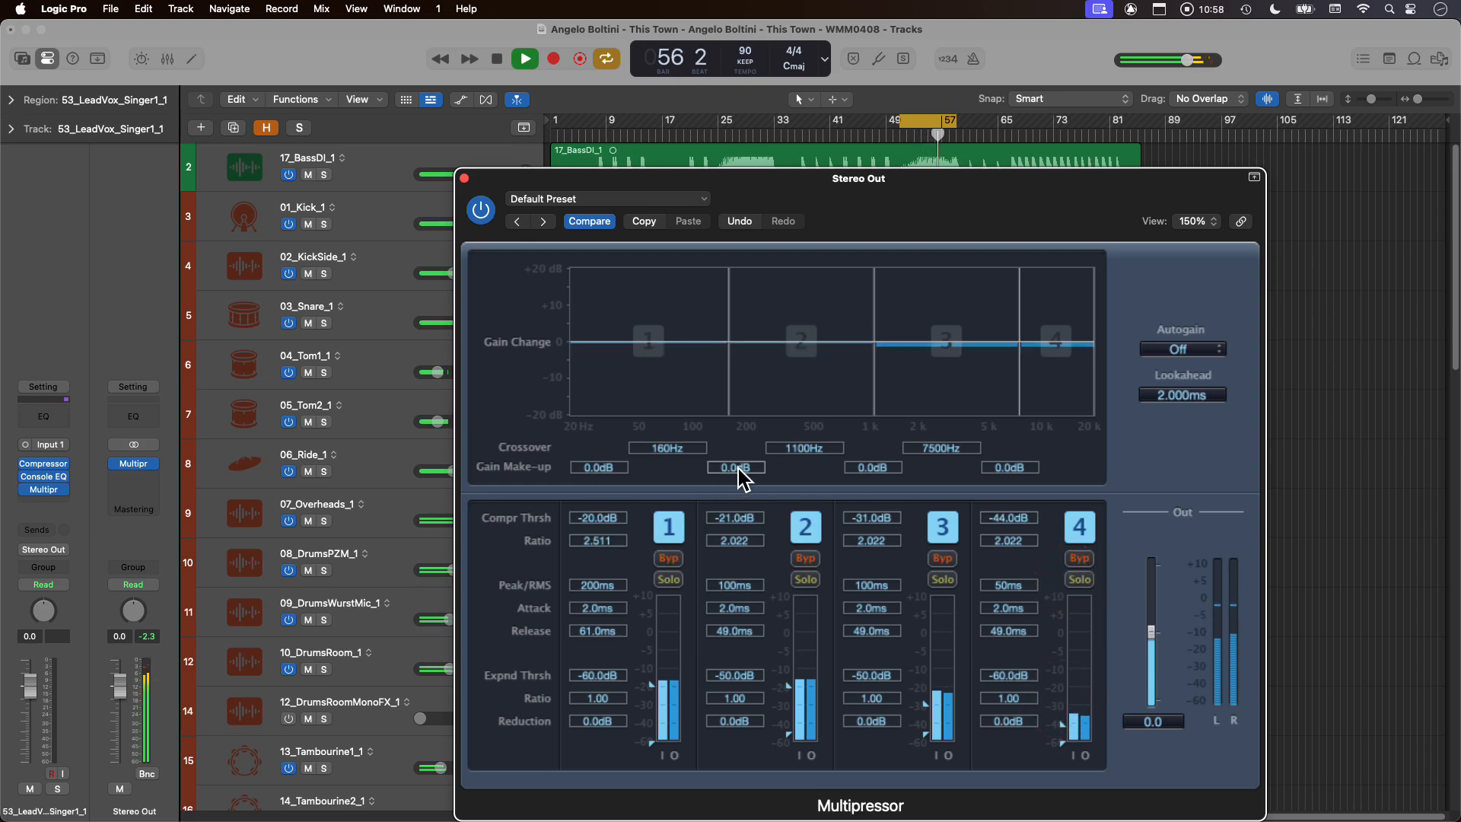
- Set the gain make-up to -4 dB for band 1 and -4.5 dB for band 2
left_click_drag(740, 469, 741, 518)
left_click_drag(605, 474, 679, 624)
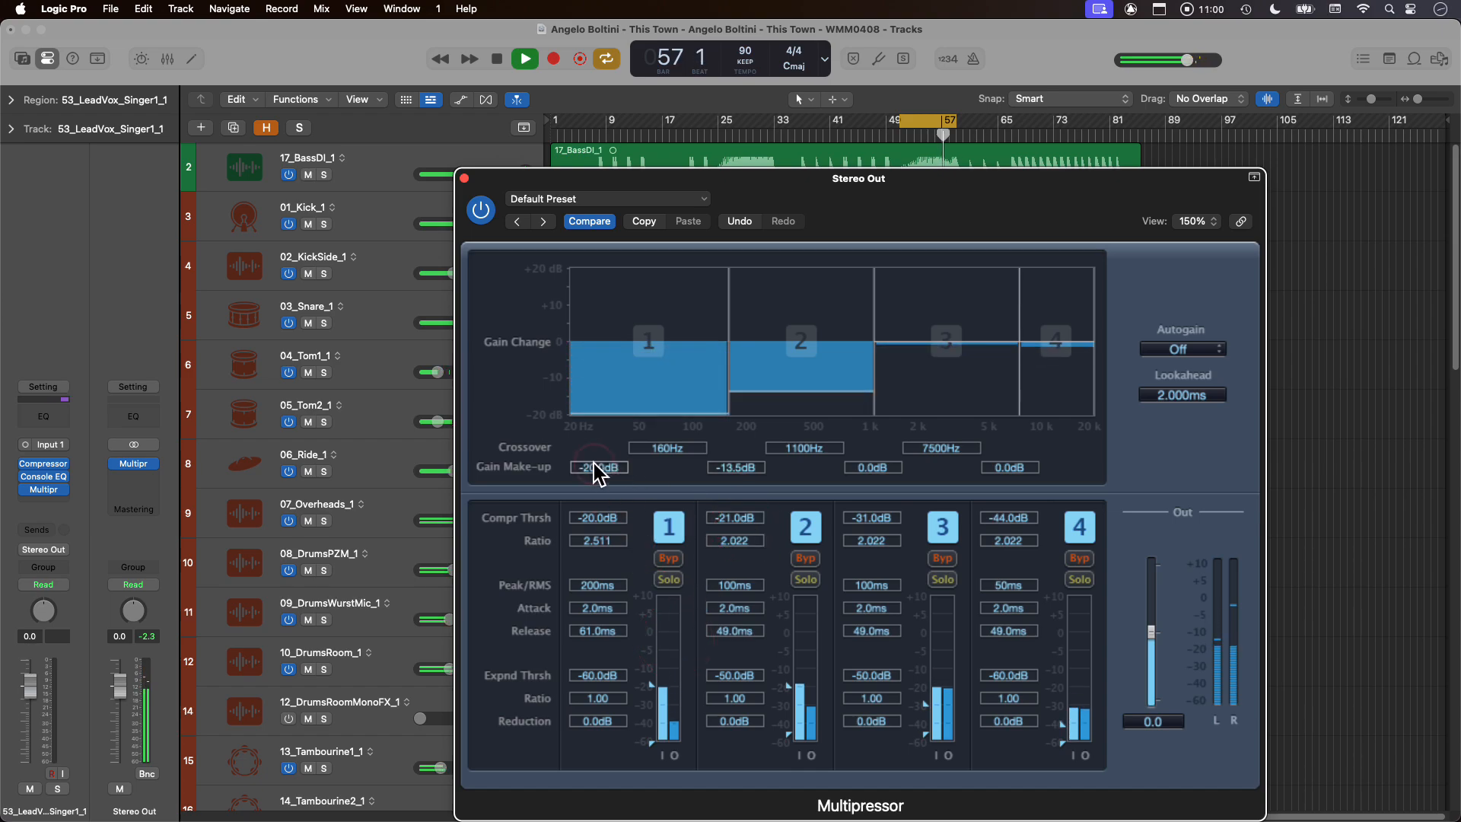
left_click_drag(599, 474, 590, 415)
left_click_drag(732, 468, 730, 450)
left_click_drag(598, 467, 587, 470)
left_click_drag(740, 473, 734, 467)
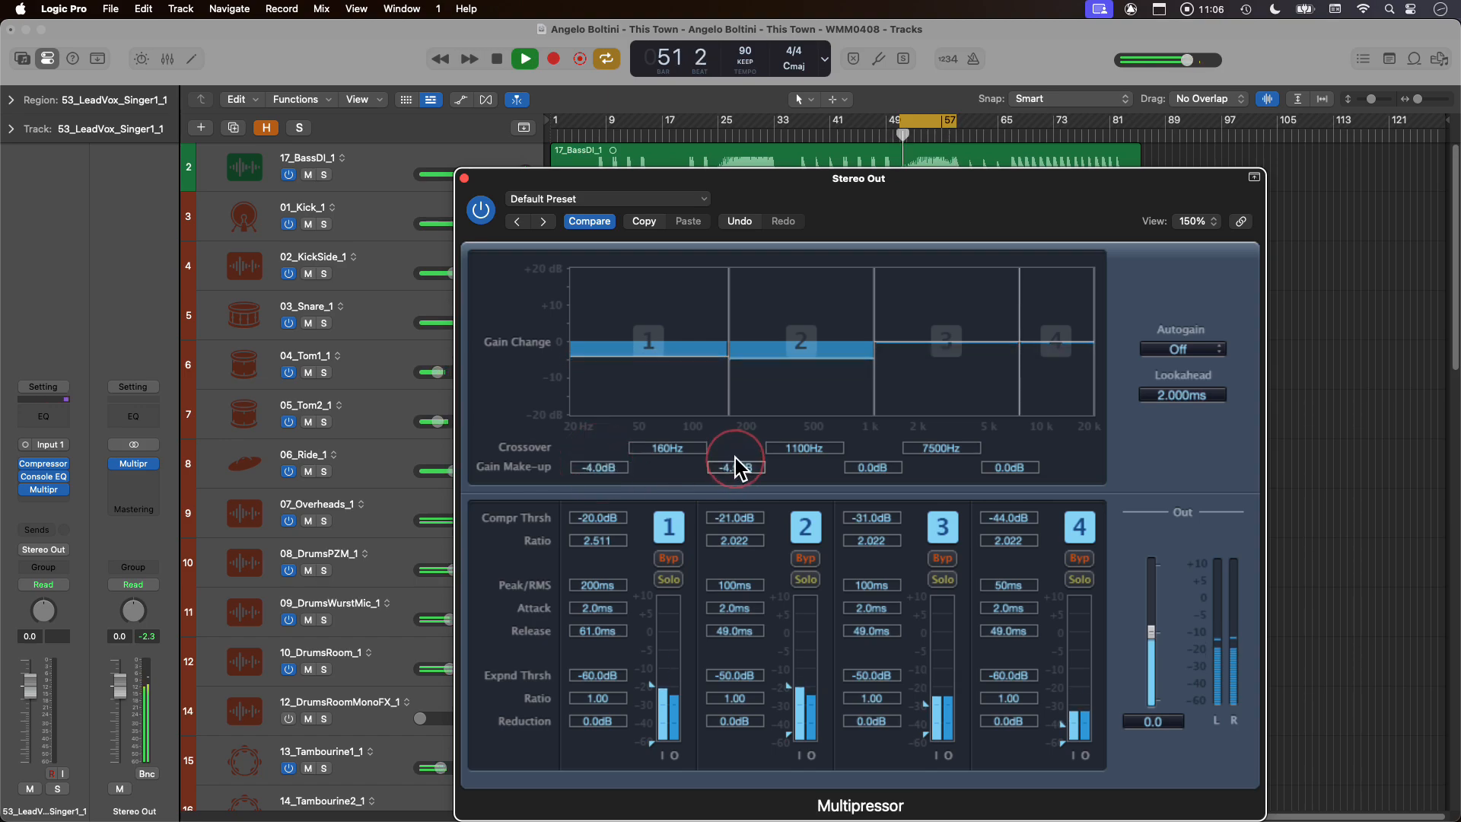
- Set the gain make-up to 2 dB for band 3 and 1 dB for band 4, and compare against the bypassed Multipressor before closing it
left_click_drag(864, 469, 884, 463)
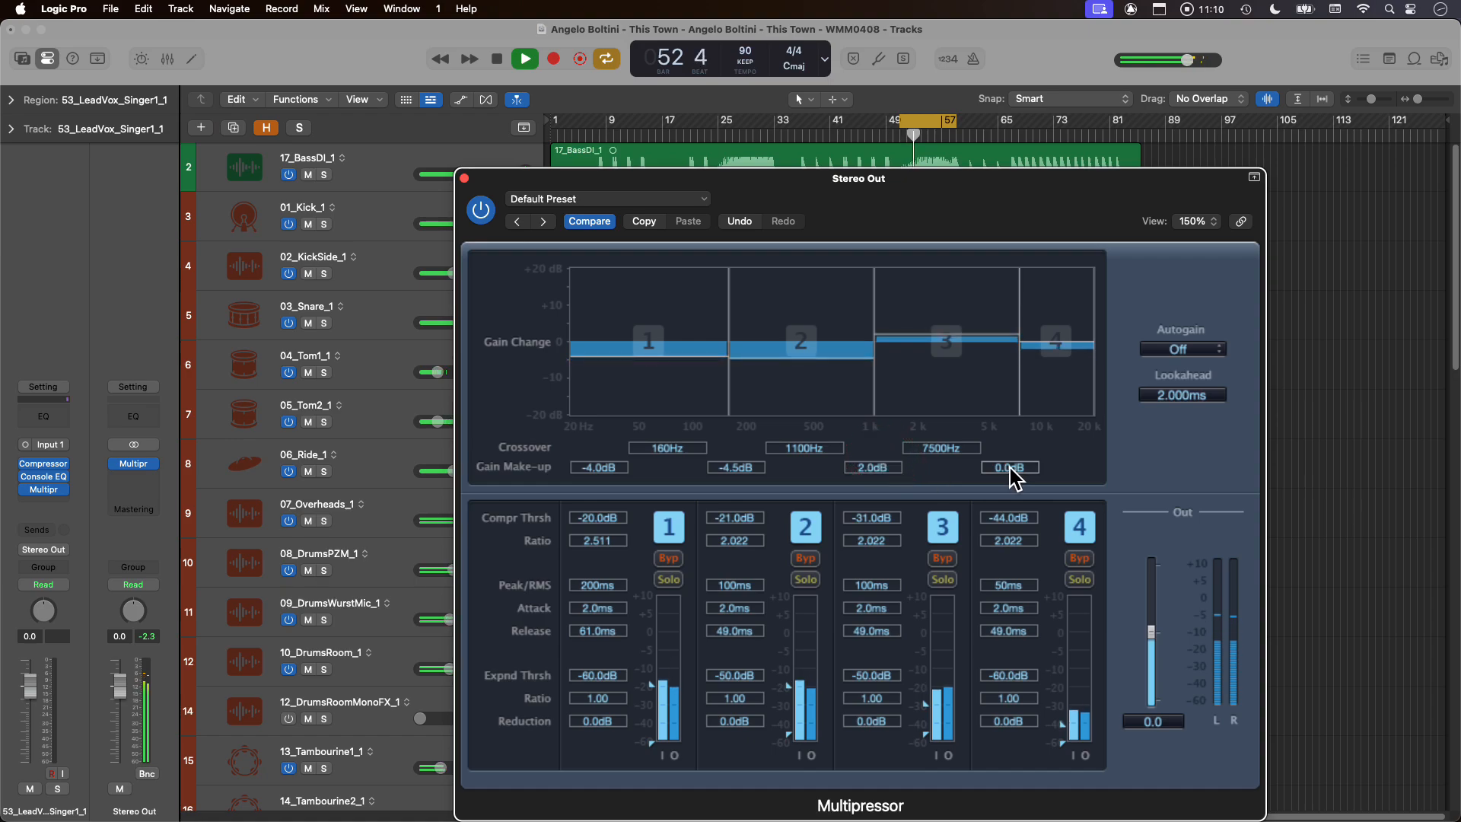
left_click_drag(1016, 462, 1020, 462)
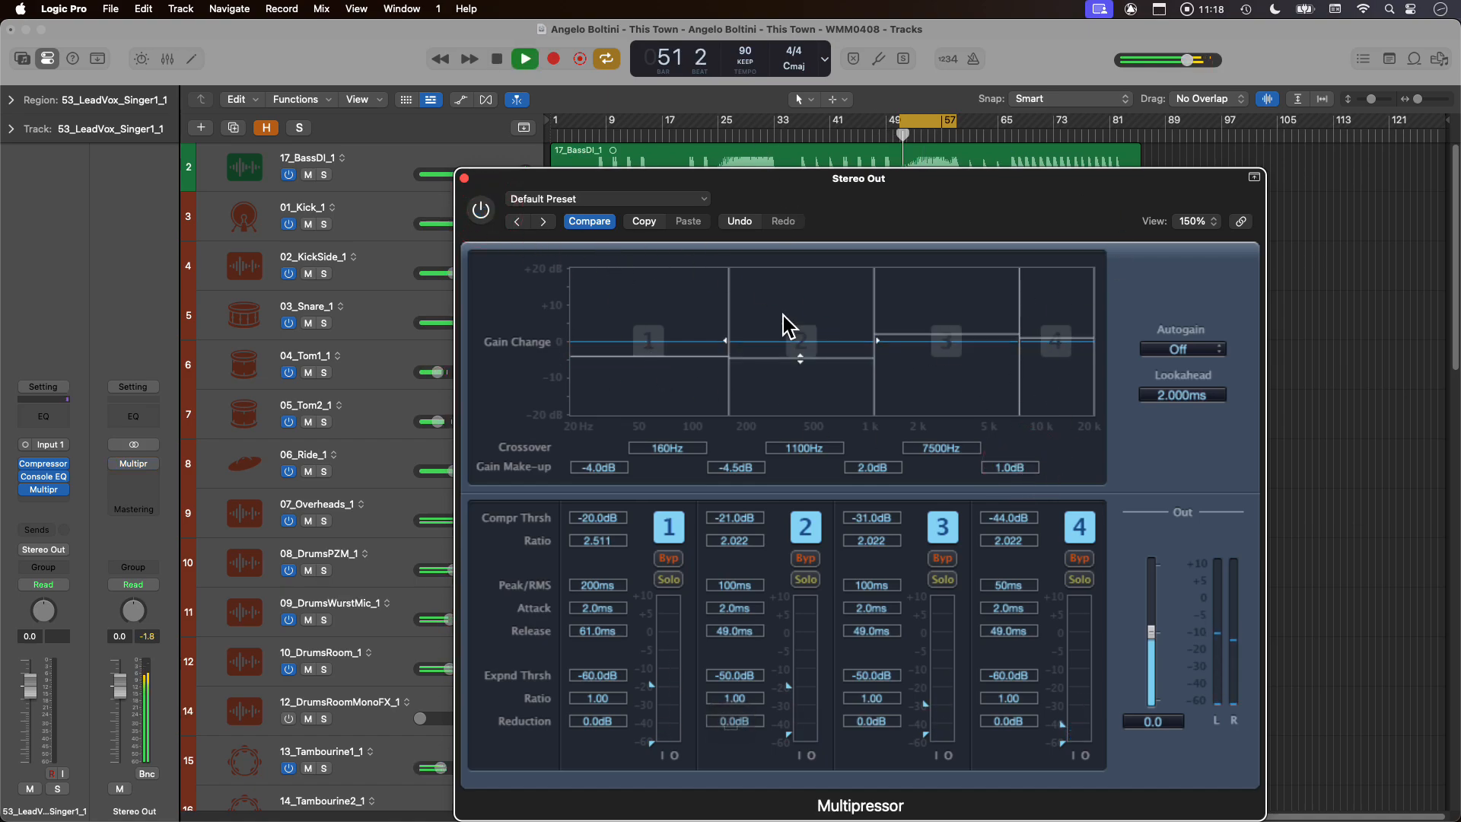
left_click(480, 210)
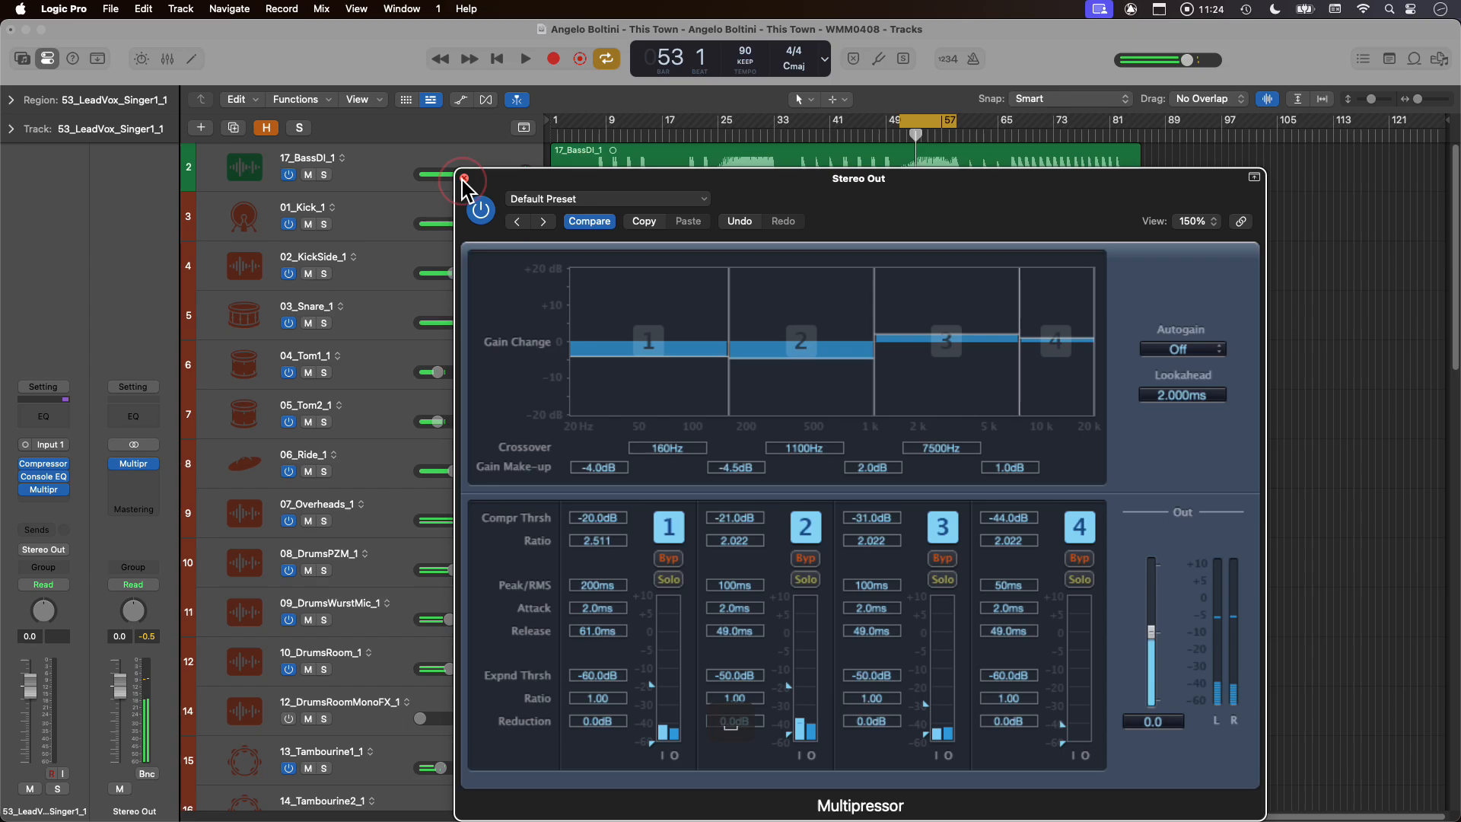
left_click(464, 178)
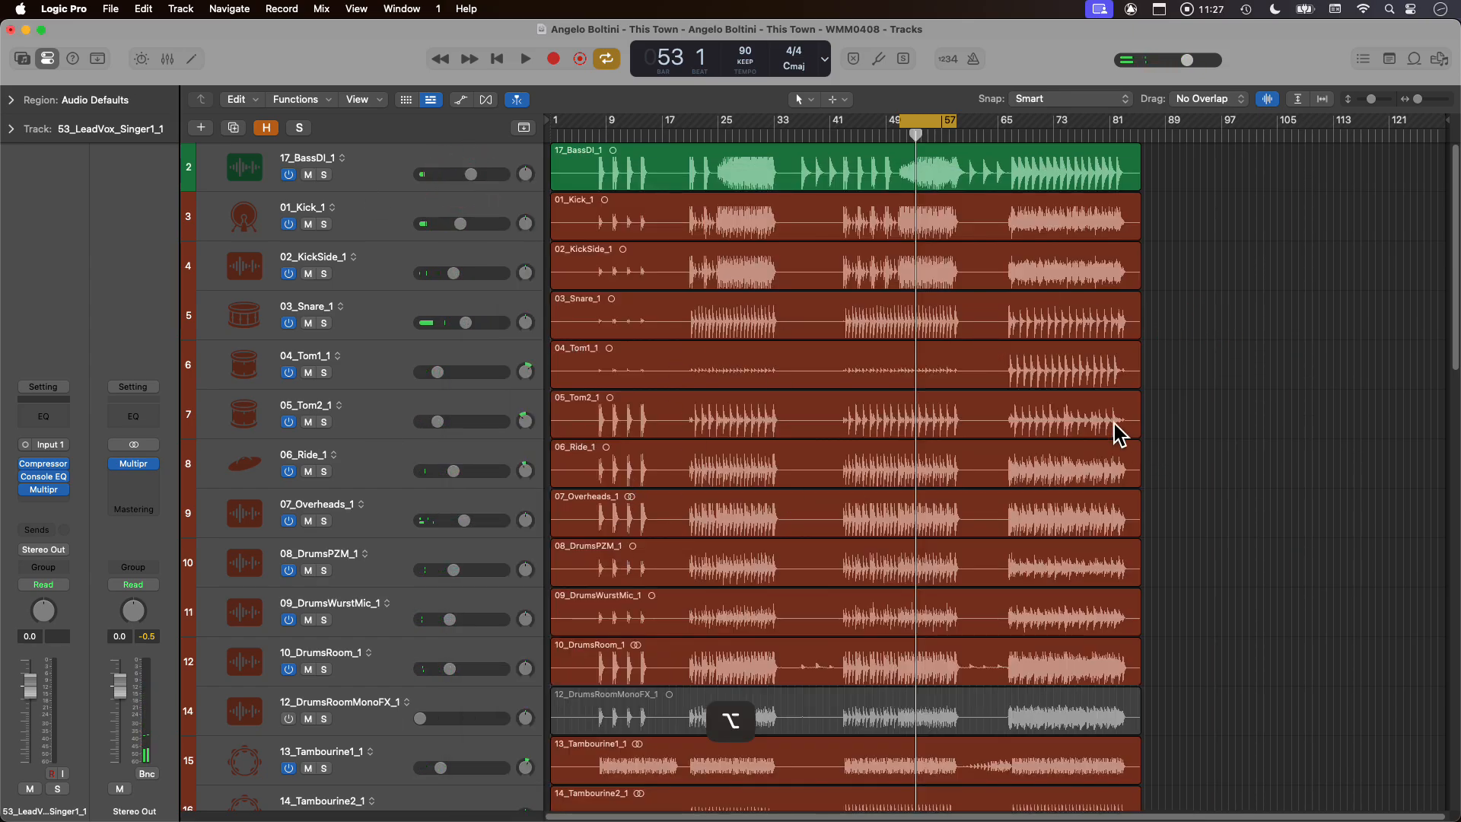
- Hide the disabled 12_DrumsRoomMonoFX_1 track and keep hidden tracks out of the track list
scroll(924, 392, "down", 5, "alt")
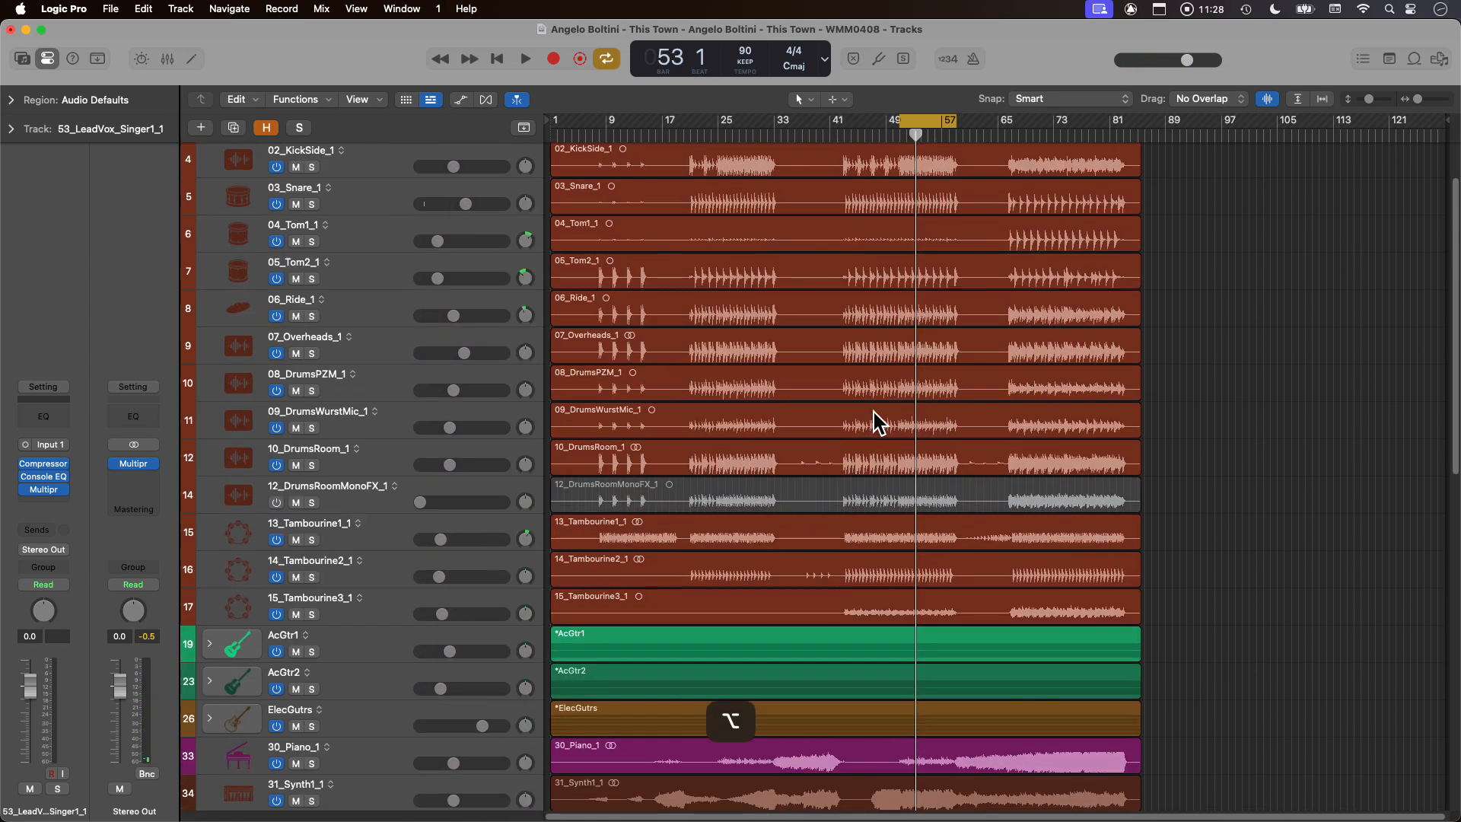
left_click(368, 504)
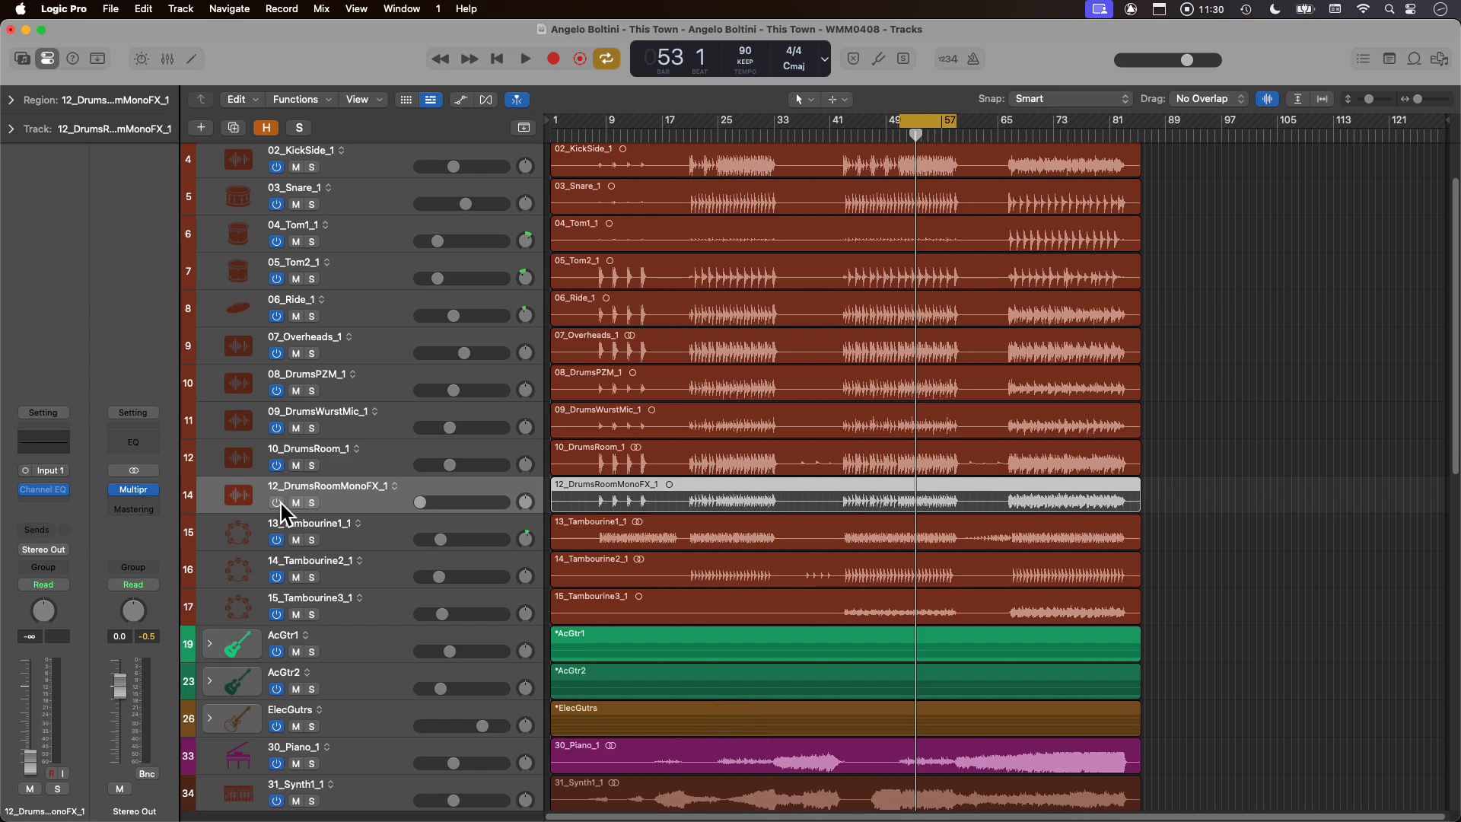
key("h")
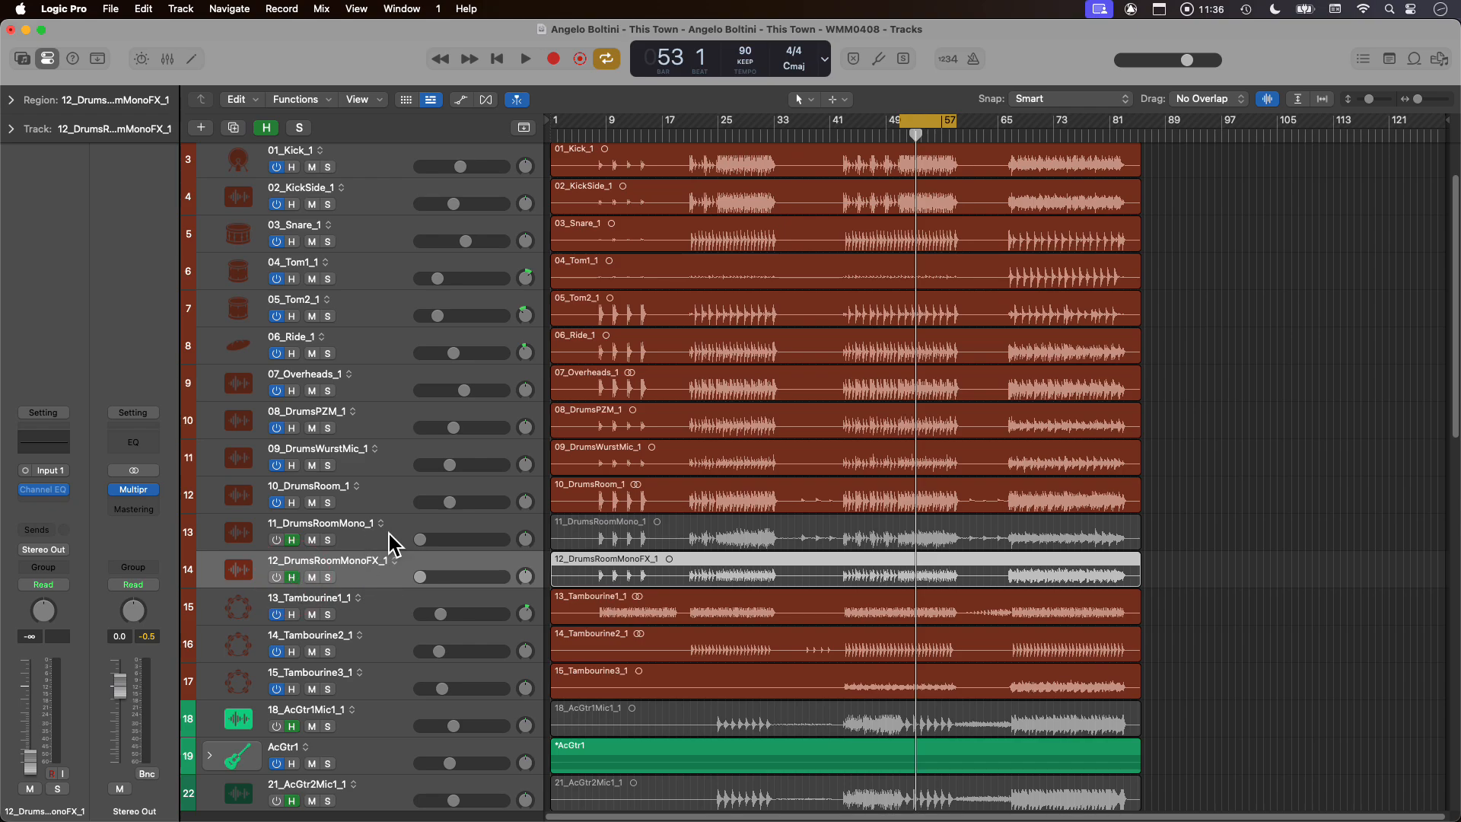
key("h")
key("h")
key("h")
- Play the cycled section briefly, stop, and look through the tracks from the tambourines down to the lead and backing vocals
key("space")
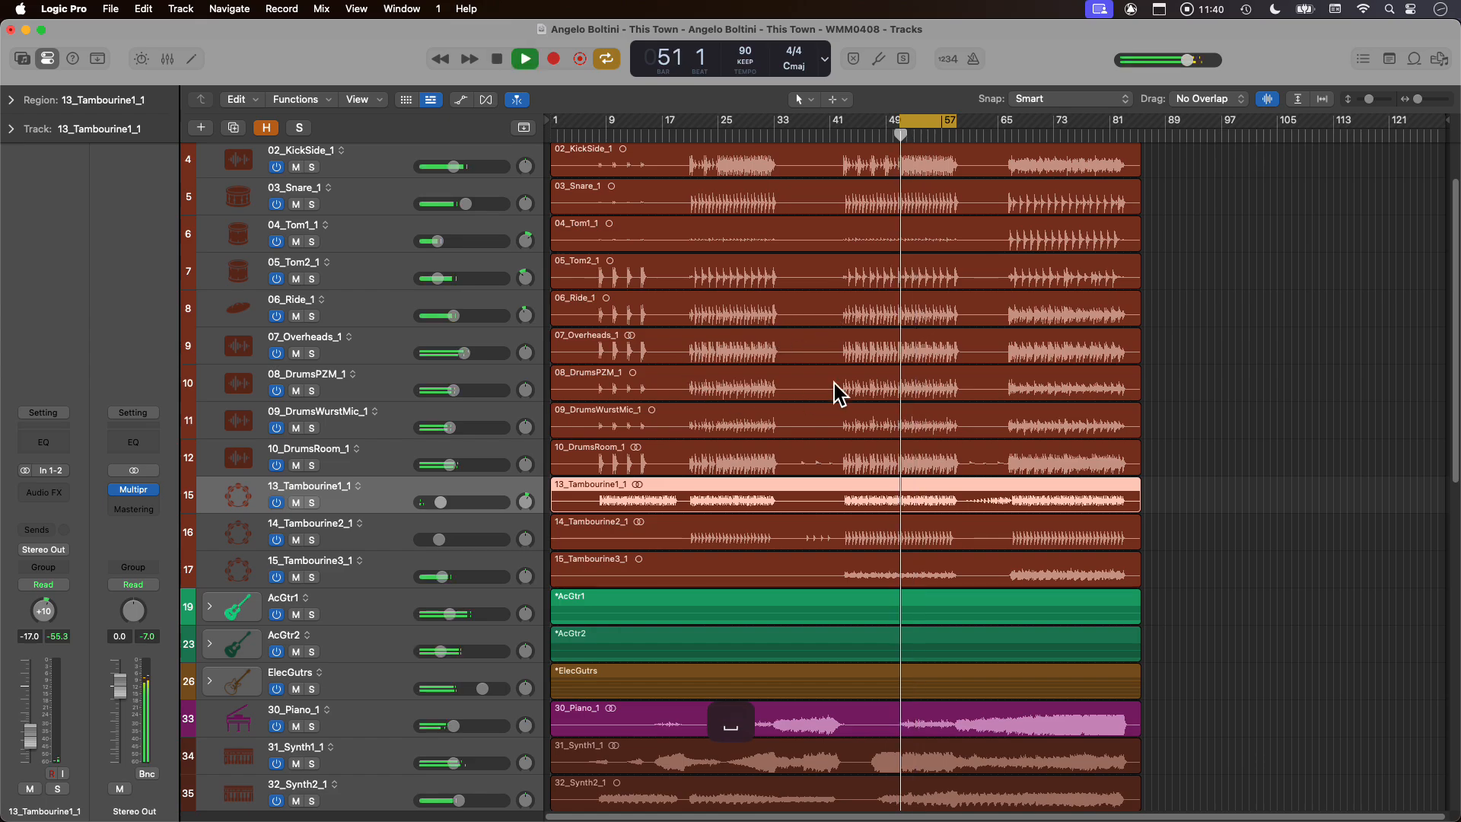
scroll(766, 389, "down", 3)
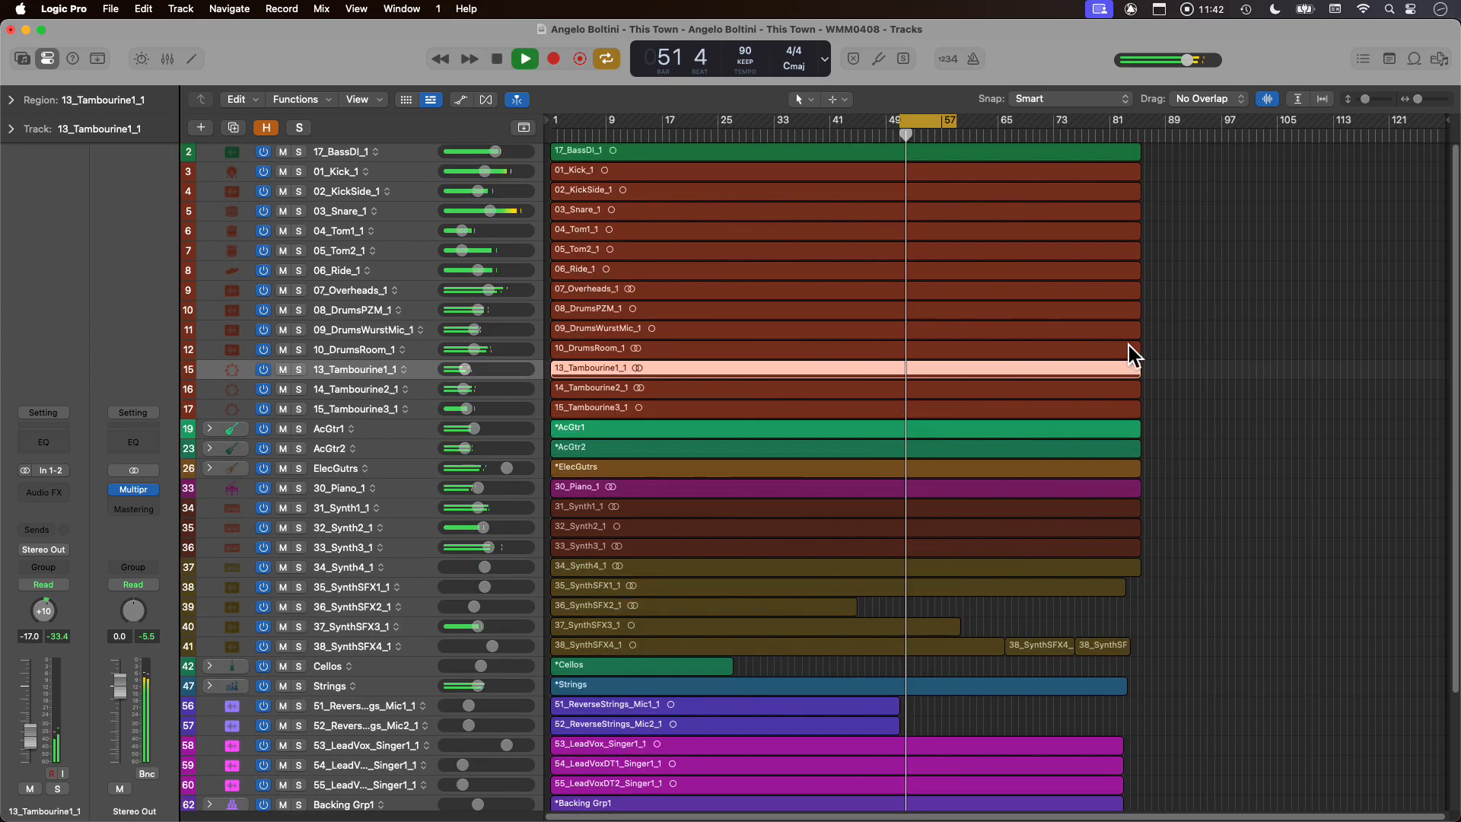
scroll(1242, 372, "up", 3)
scroll(1200, 372, "right", 5)
scroll(1199, 384, "up", 3)
key("space")
scroll(1170, 421, "down", 8)
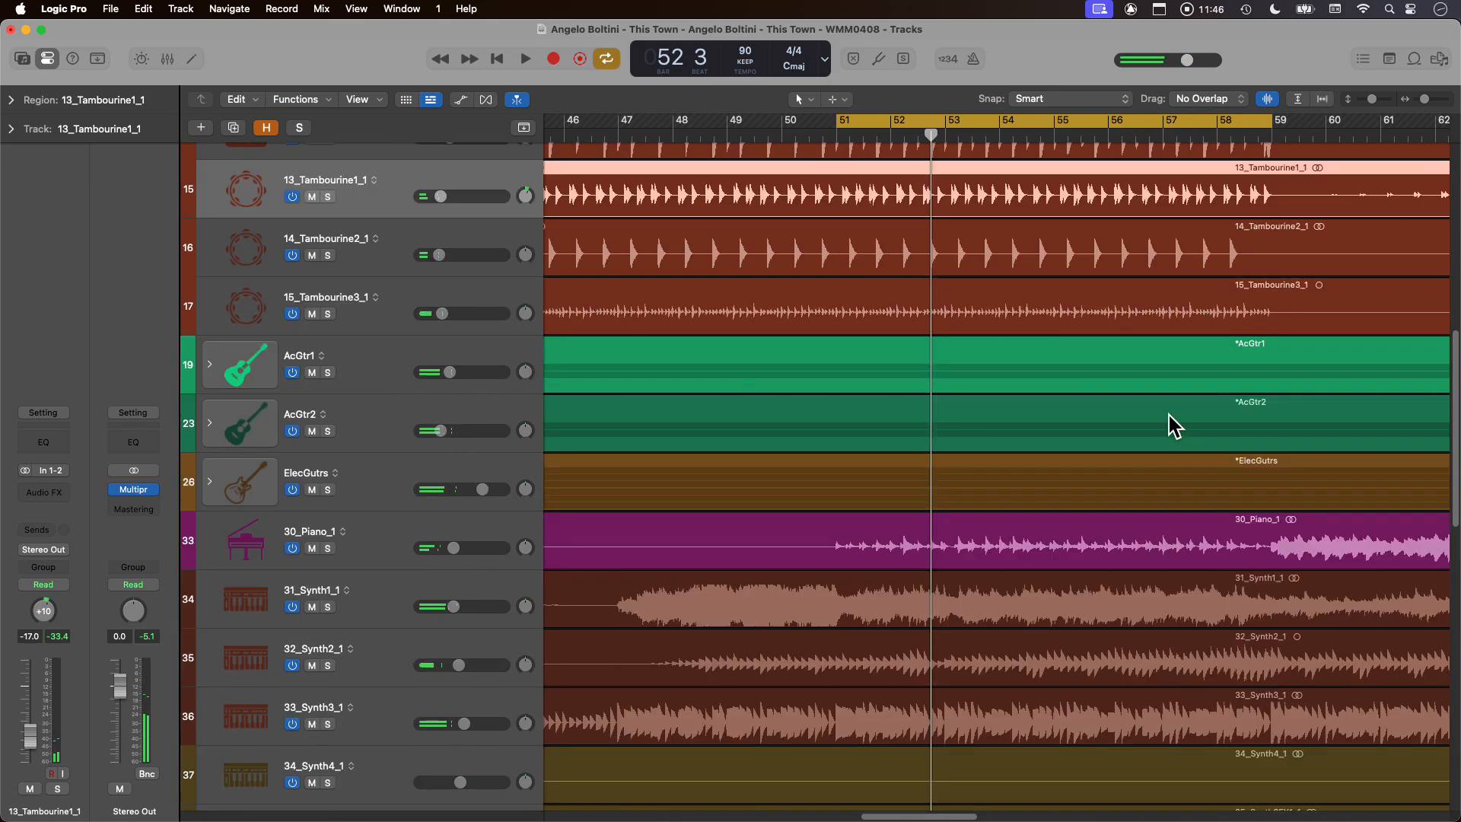
scroll(1172, 597, "down", 8)
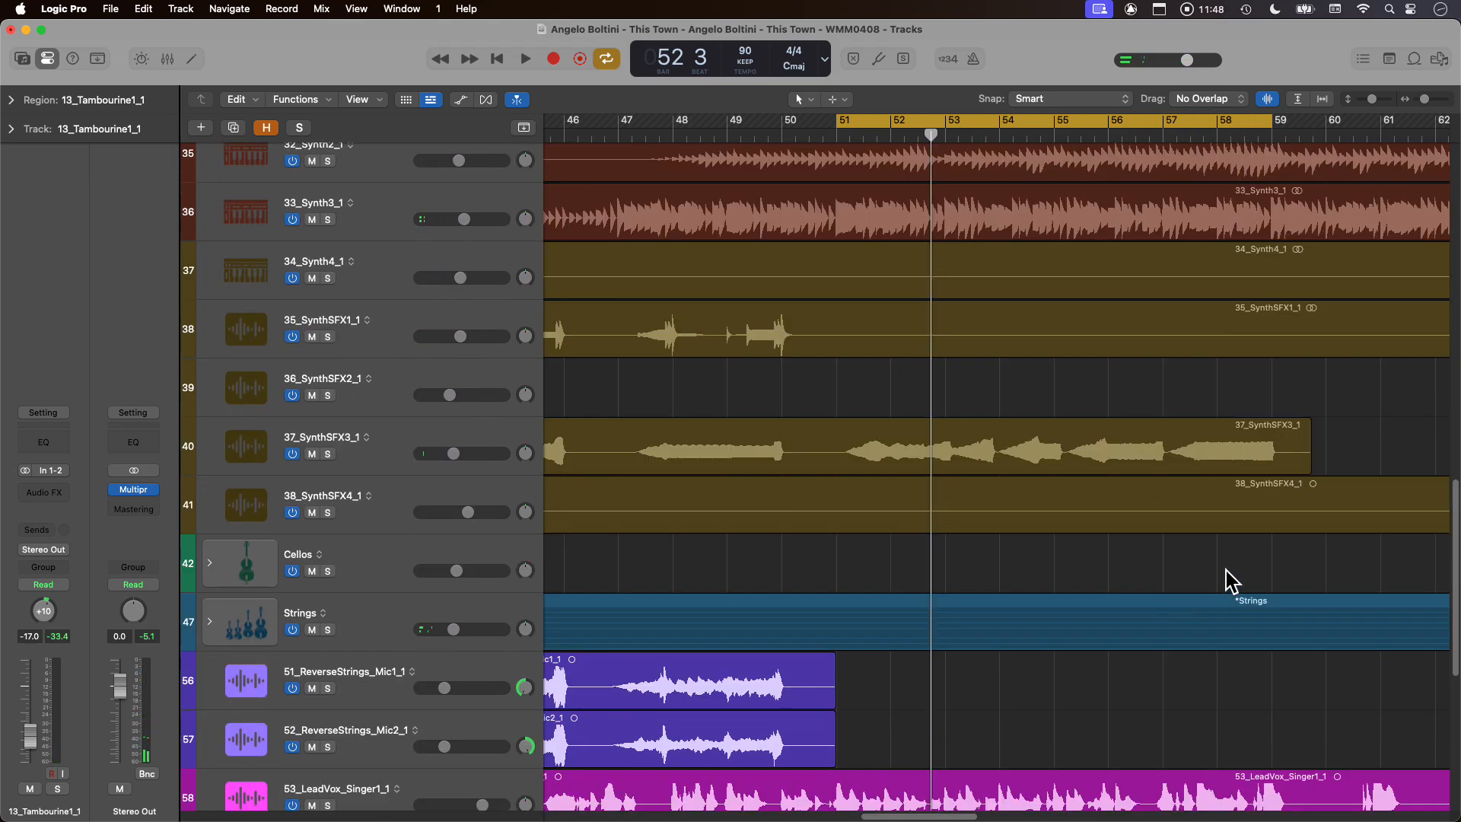
scroll(1217, 578, "down", 3)
scroll(1199, 528, "up", 12)
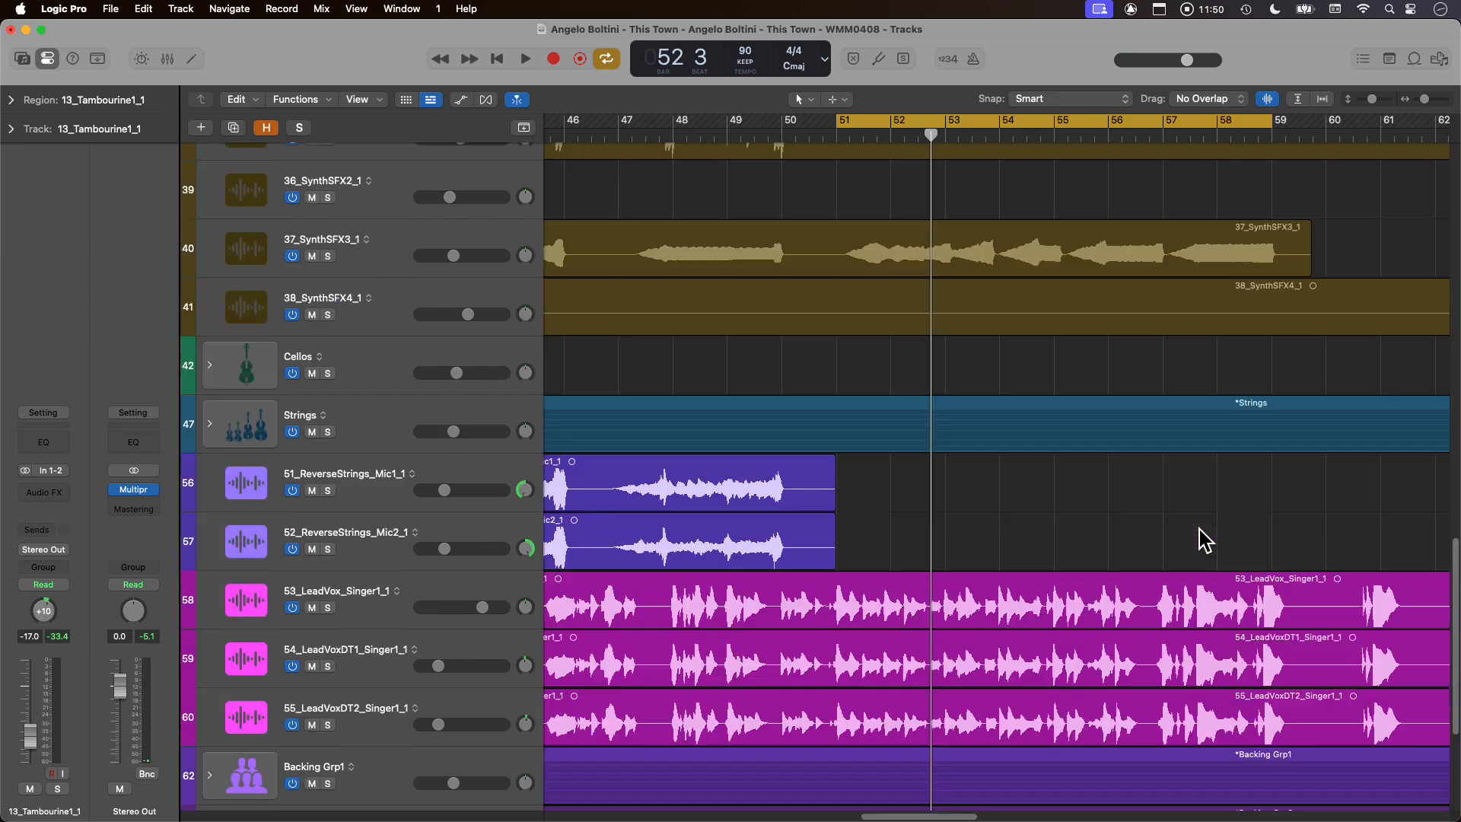
- Audition a short stretch of the cycled section and review the regions from the tambourines down to the lead vocals
scroll(1007, 418, "down", 2)
scroll(1007, 418, "down", 5)
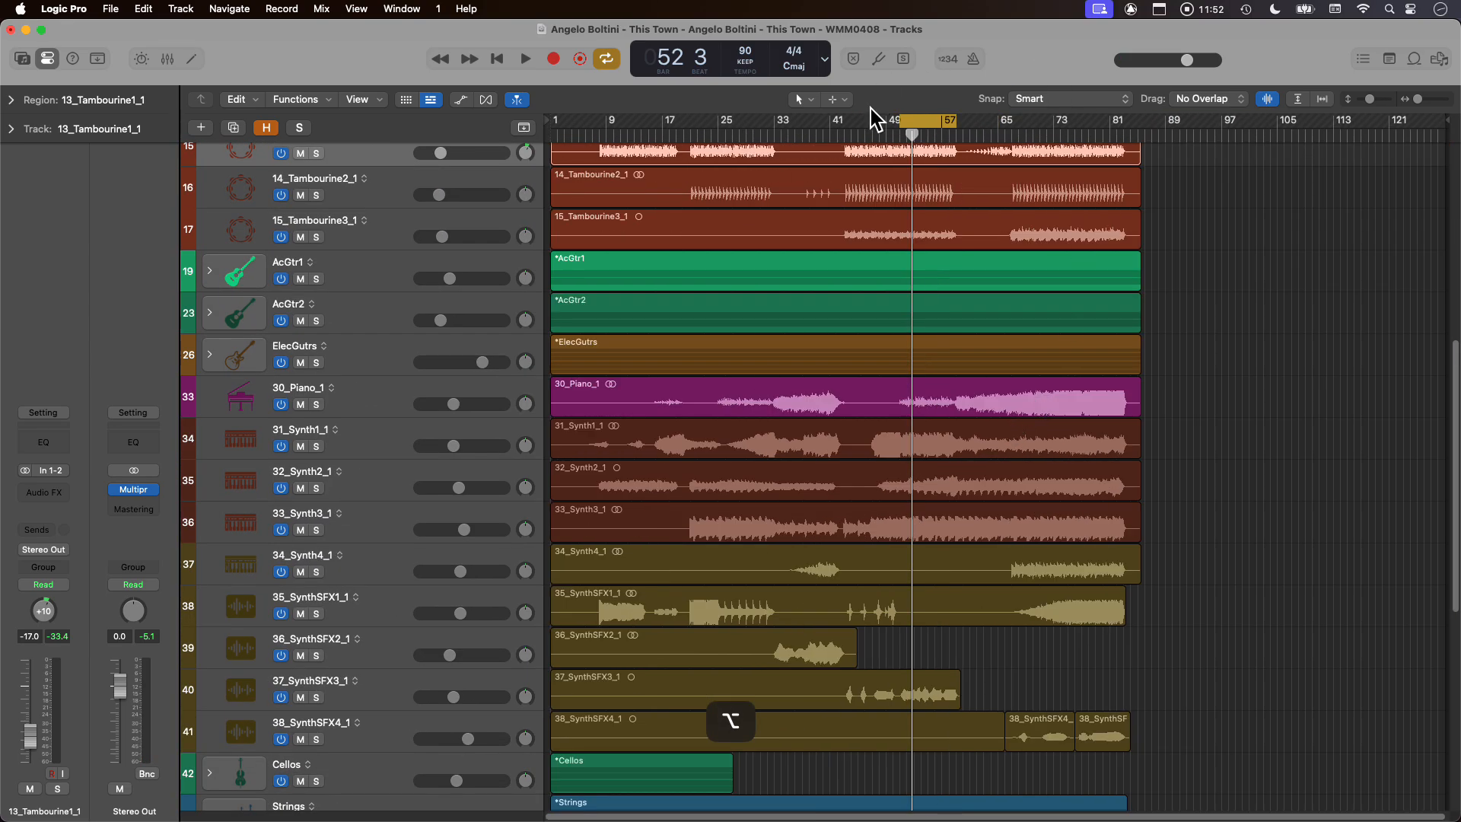
mouse_move(913, 135)
left_mouse_down()
mouse_move(955, 136)
mouse_move(935, 135)
left_mouse_up()
scroll(1029, 349, "up", 5)
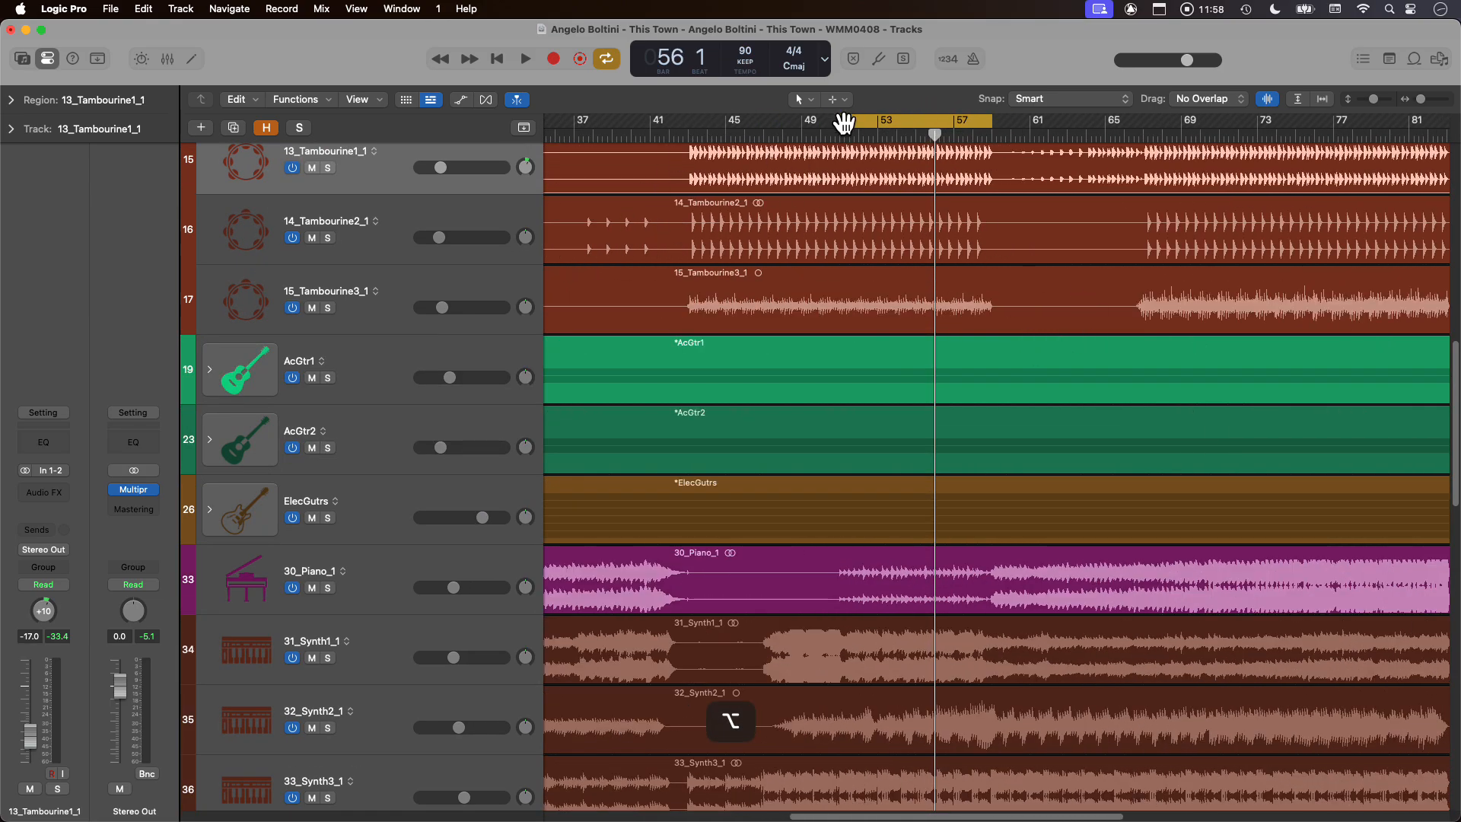
key("space")
key("space")
scroll(870, 416, "down", 5)
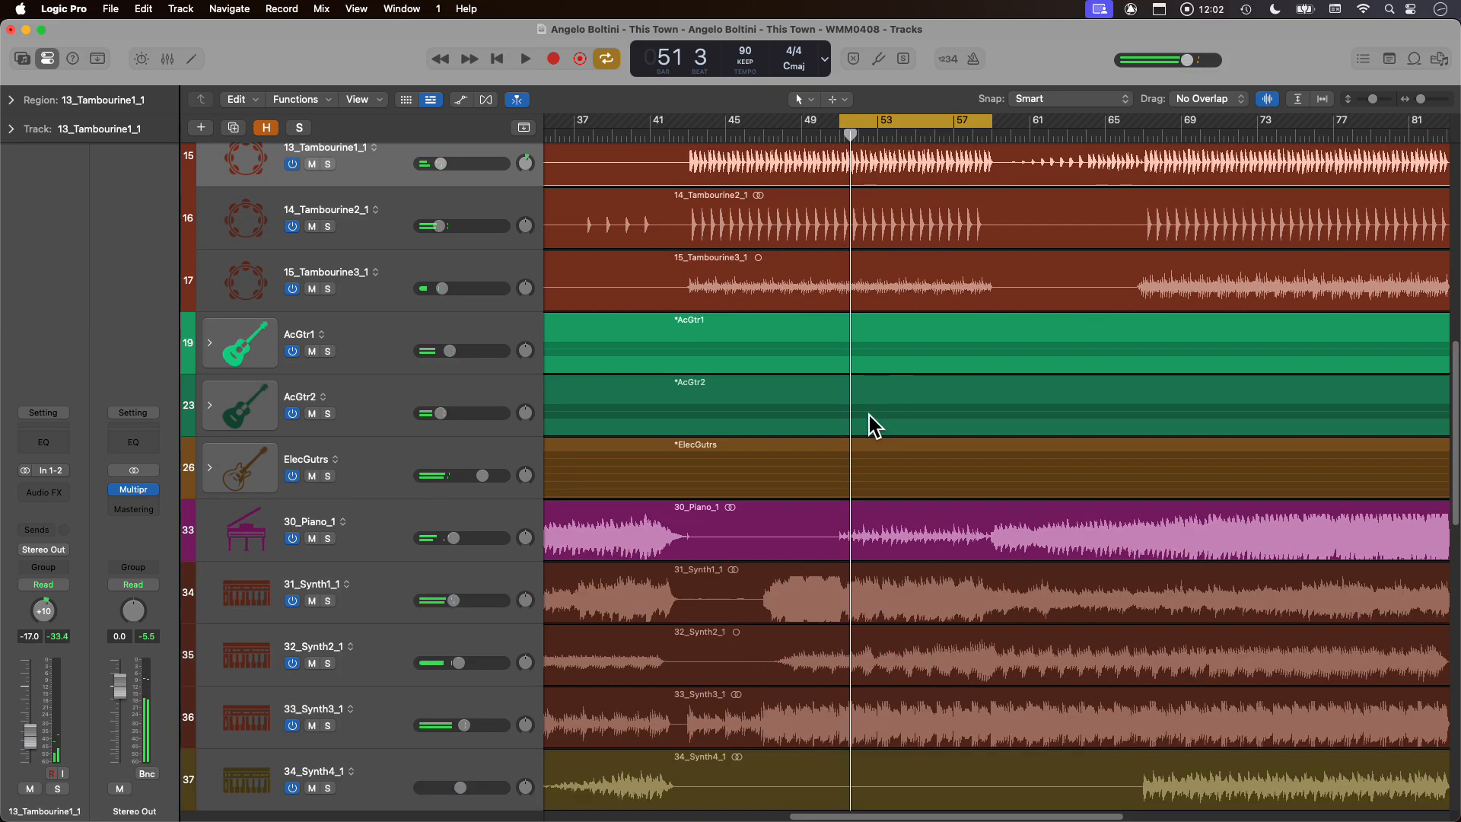
scroll(869, 417, "down", 5)
scroll(869, 419, "down", 5)
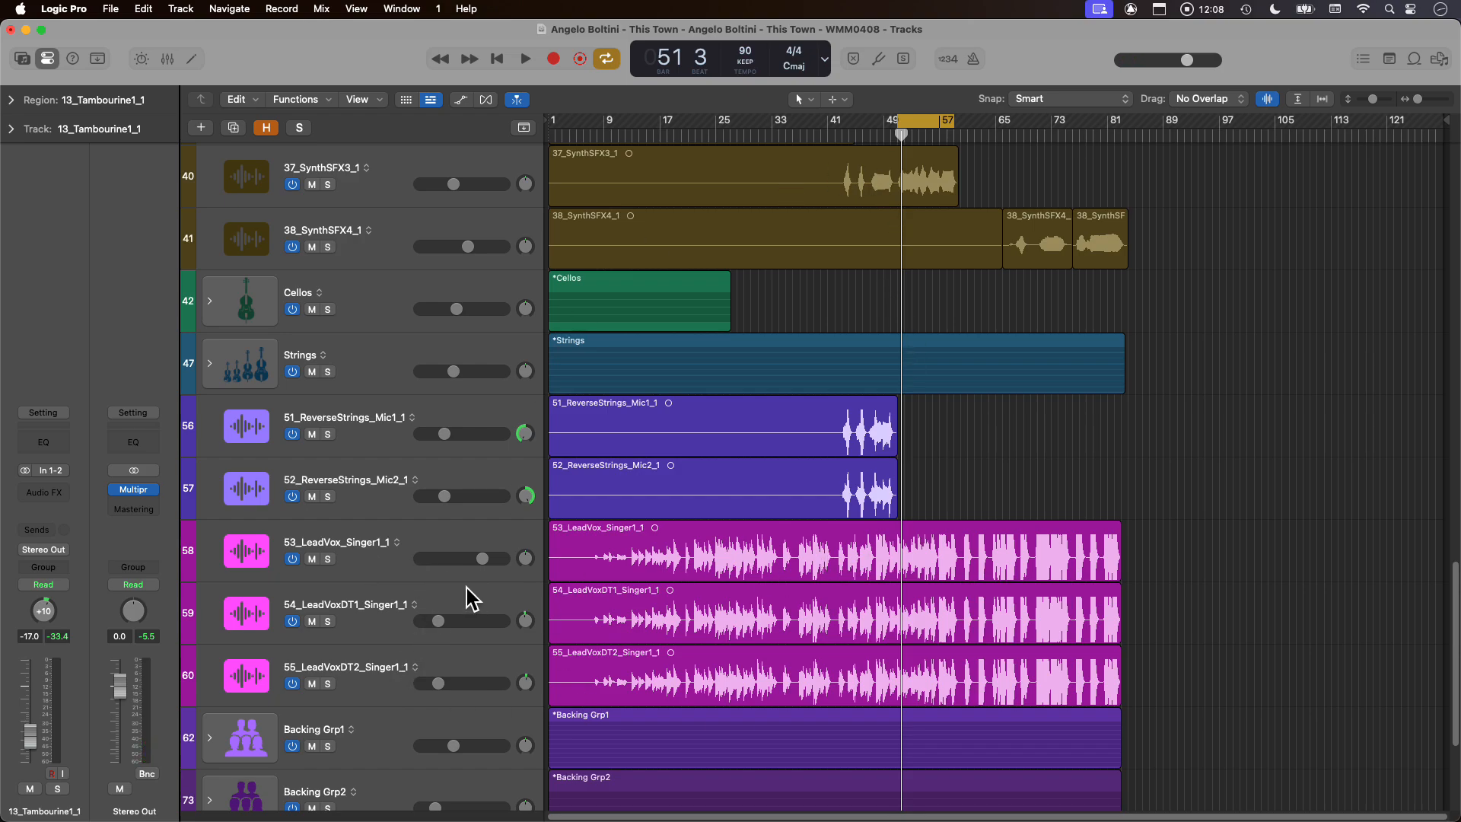
- Open the mixer during playback and set the All Vox VCA fader to -4 dB and All Band to -0.6 dB
key("space")
key("x")
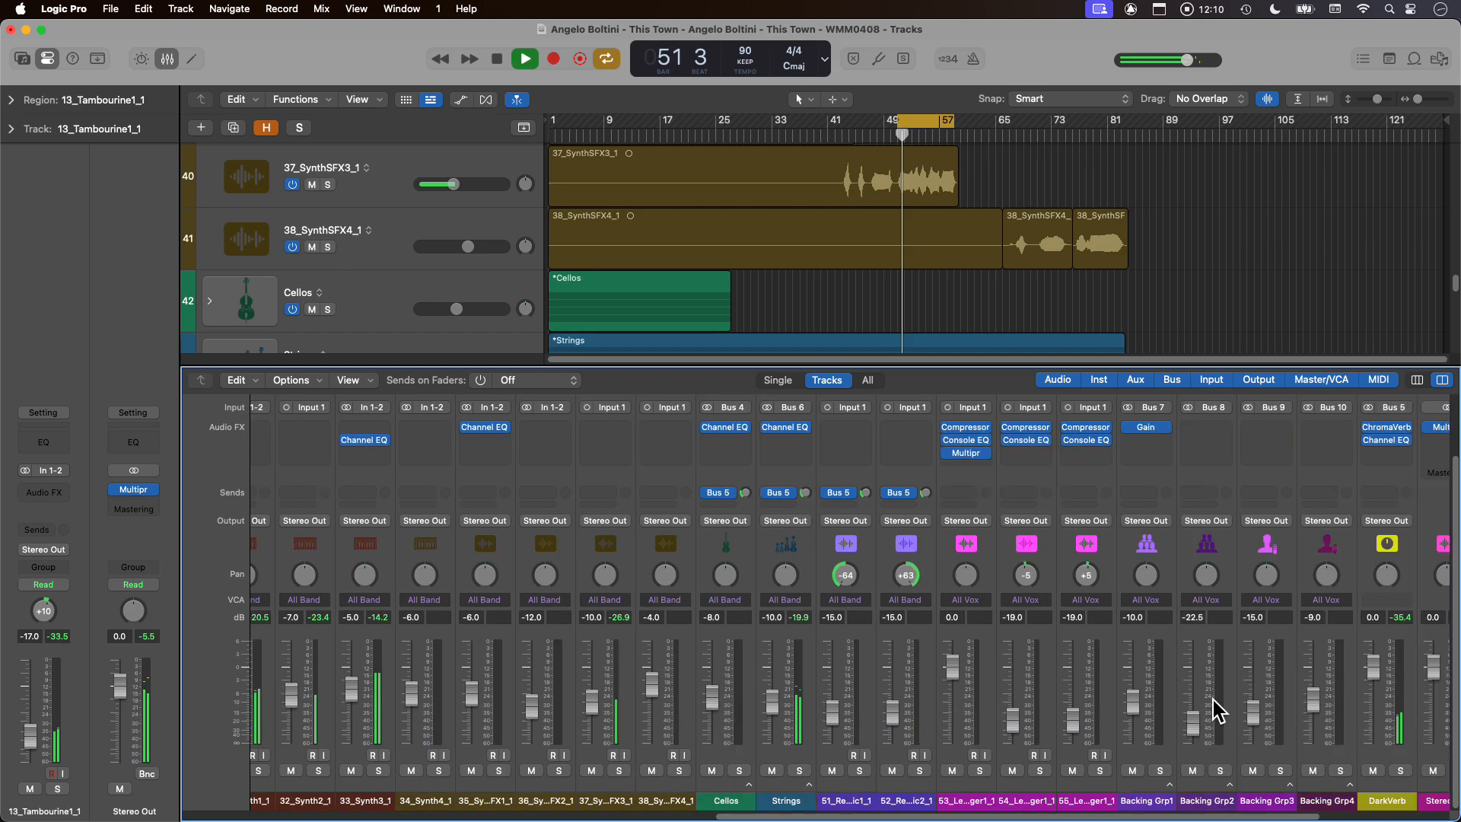
scroll(1214, 700, "right", 5)
left_click_drag(1297, 739, 1311, 630)
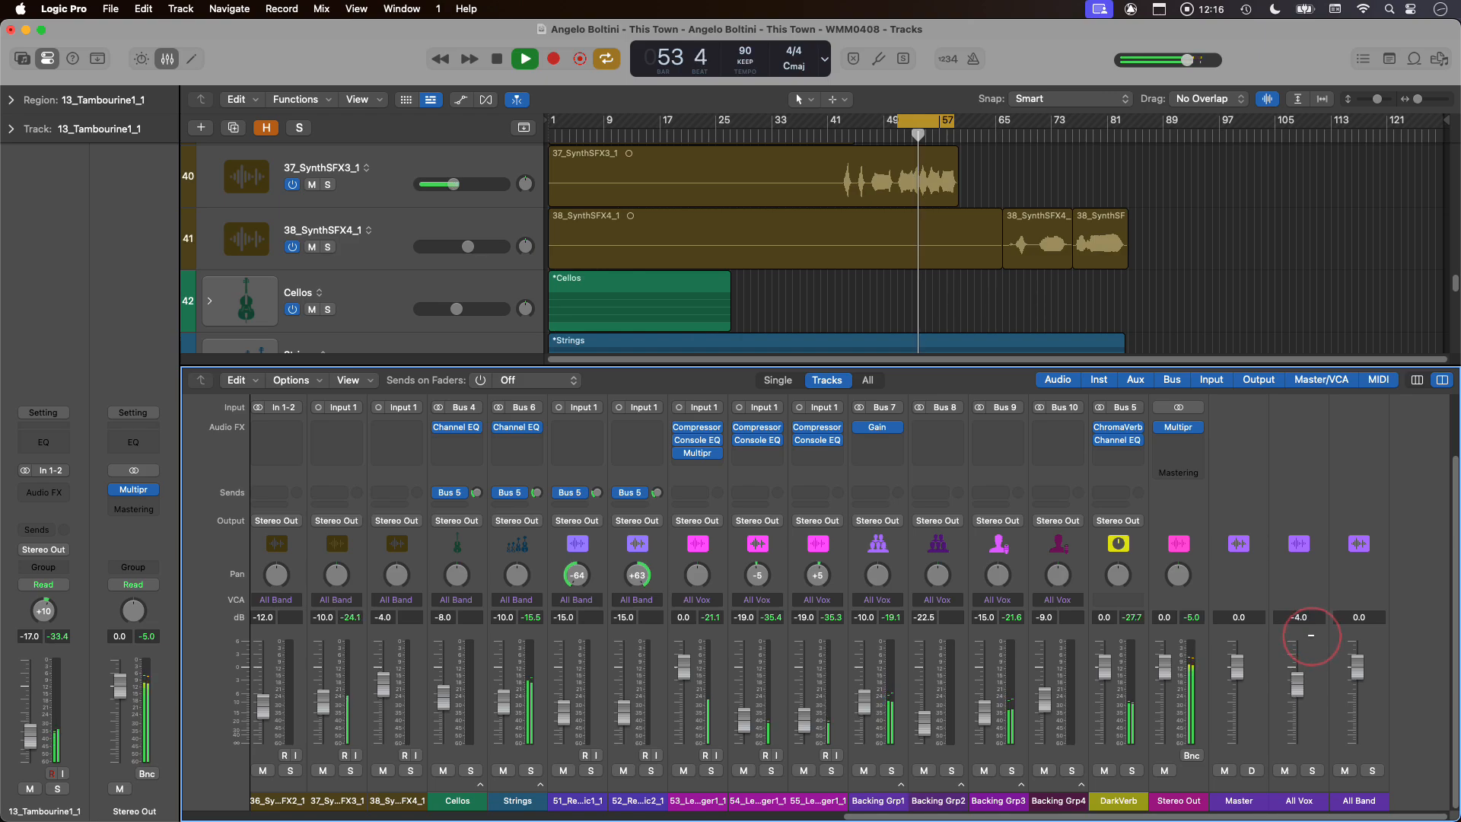
key("space")
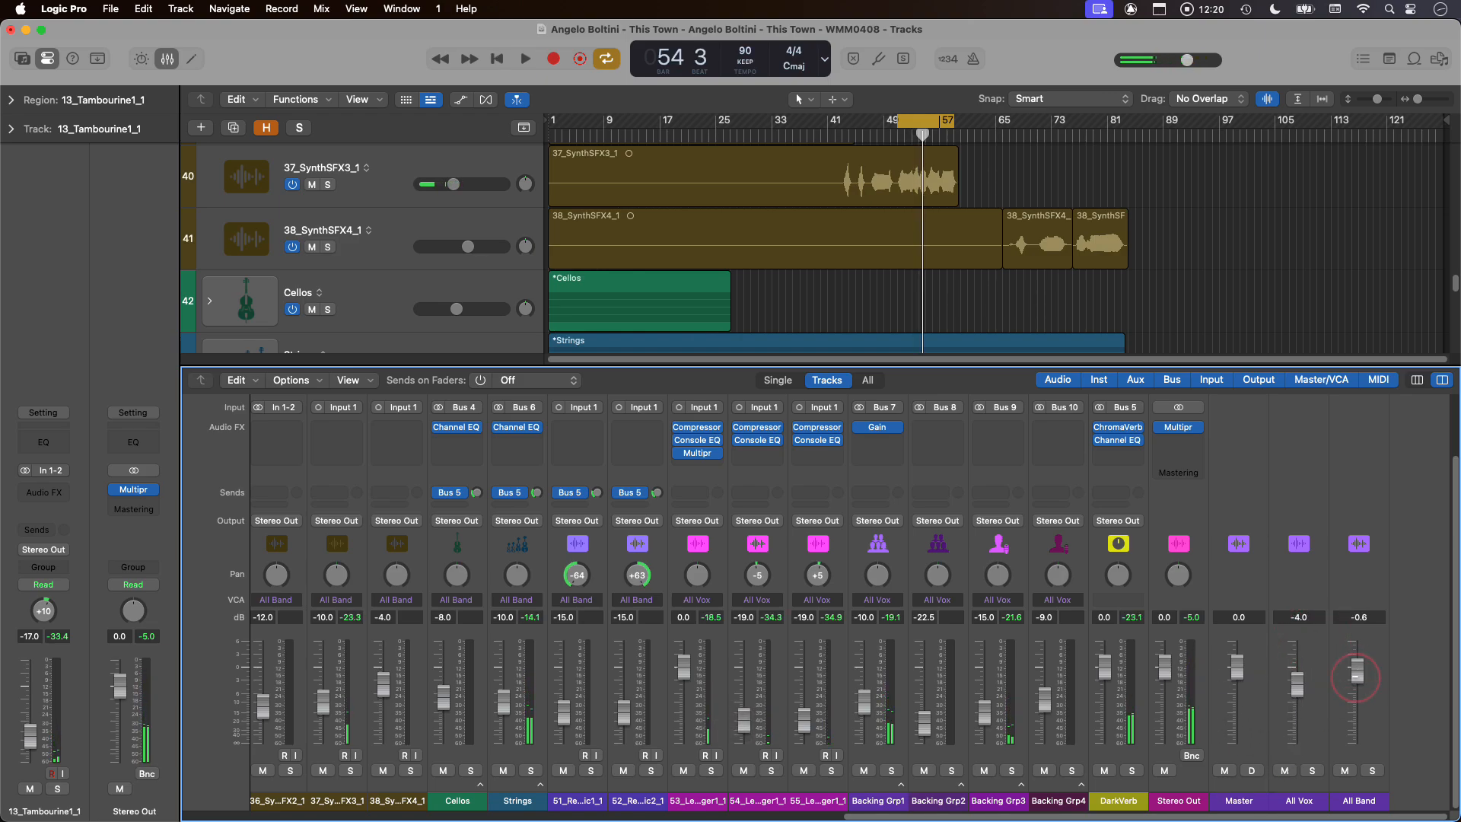
- Reset the All Vox VCA to 0 dB and pull All Band fully down to hear the vocals alone
key("space")
left_click(1297, 684, "alt")
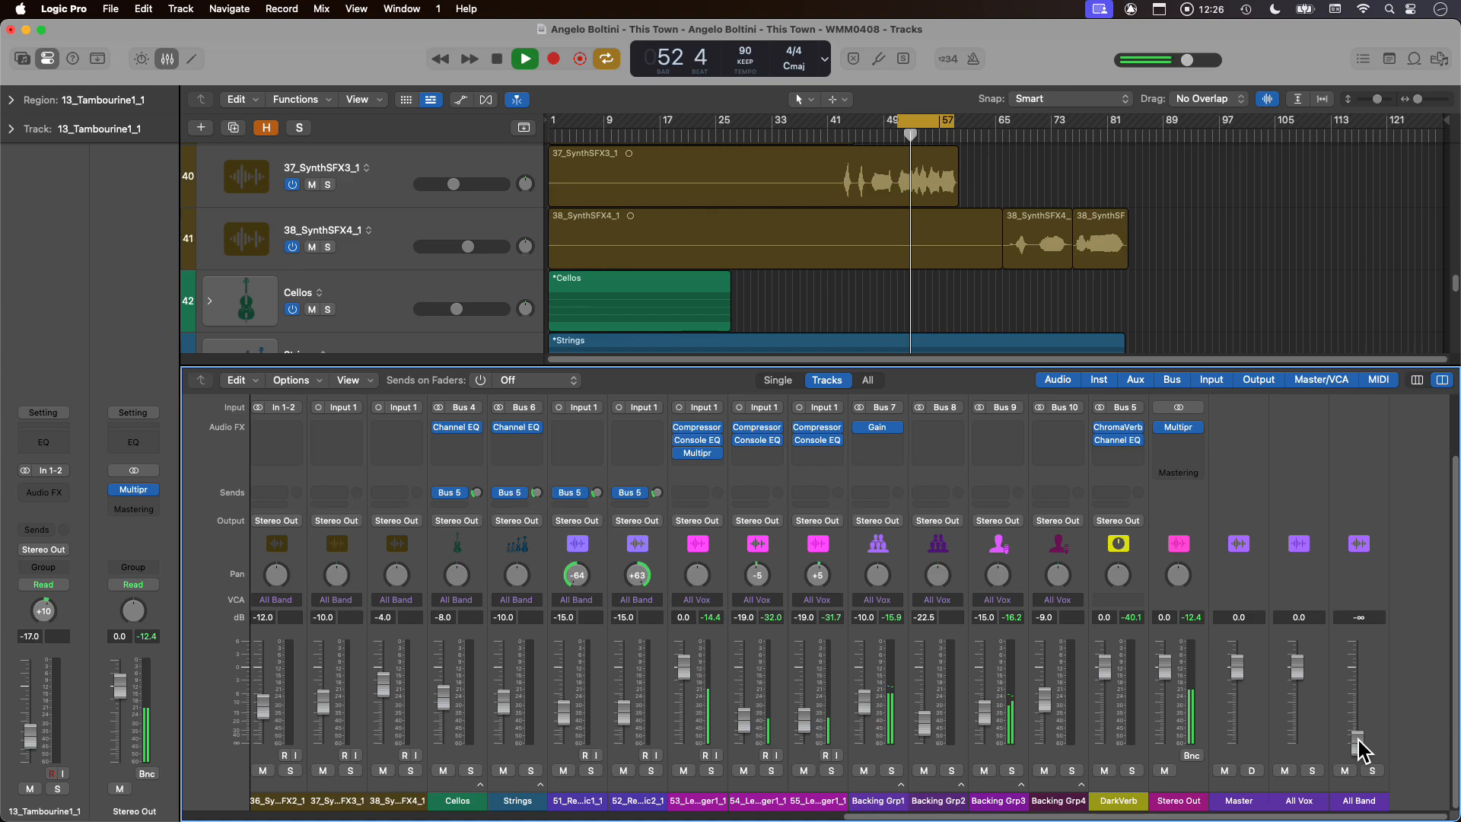
key("space")
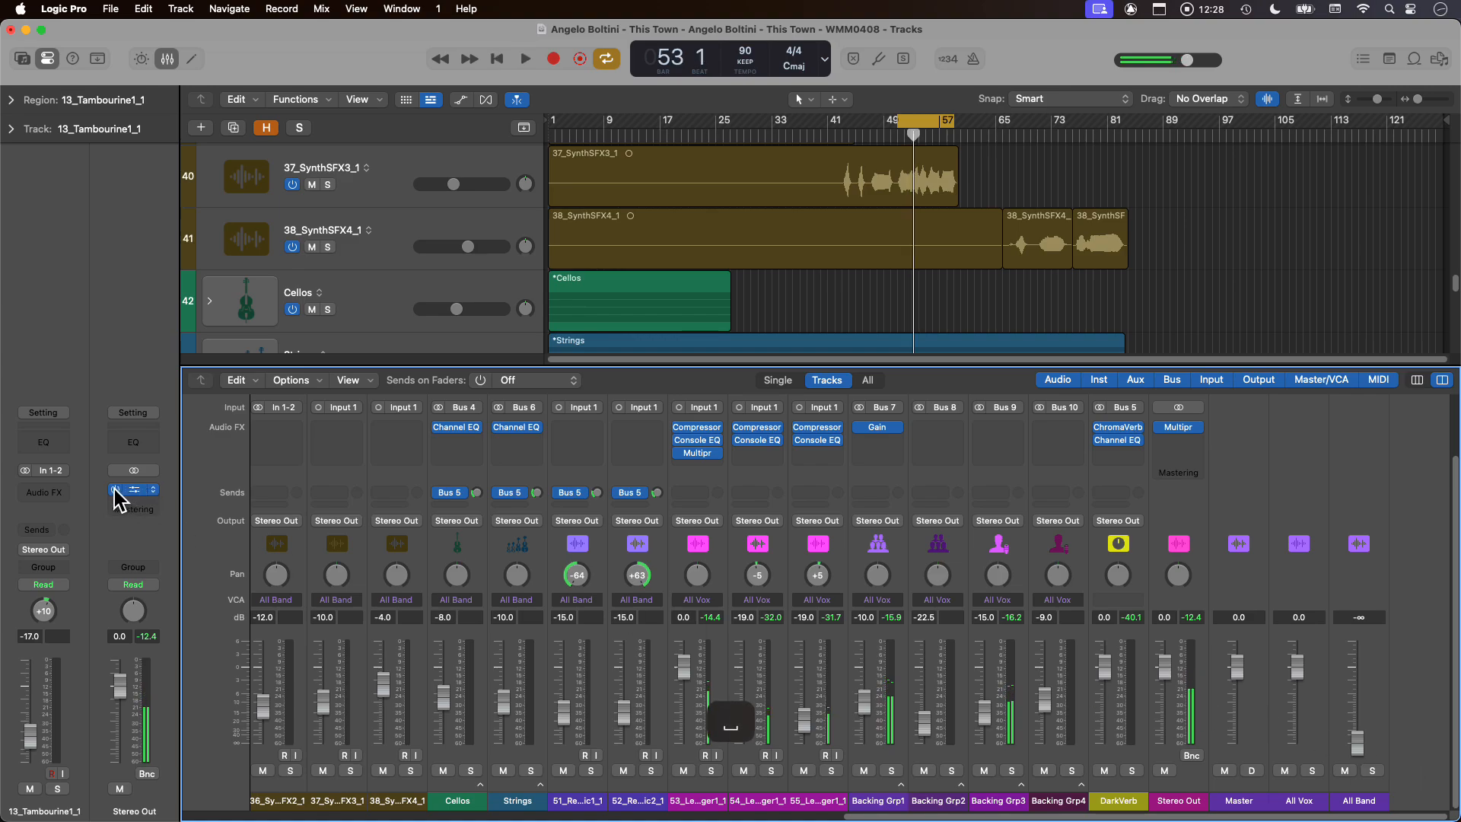
- Bypass the Multipressor on the Stereo Out and insert a stereo Adaptive Limiter above it
left_click(115, 489)
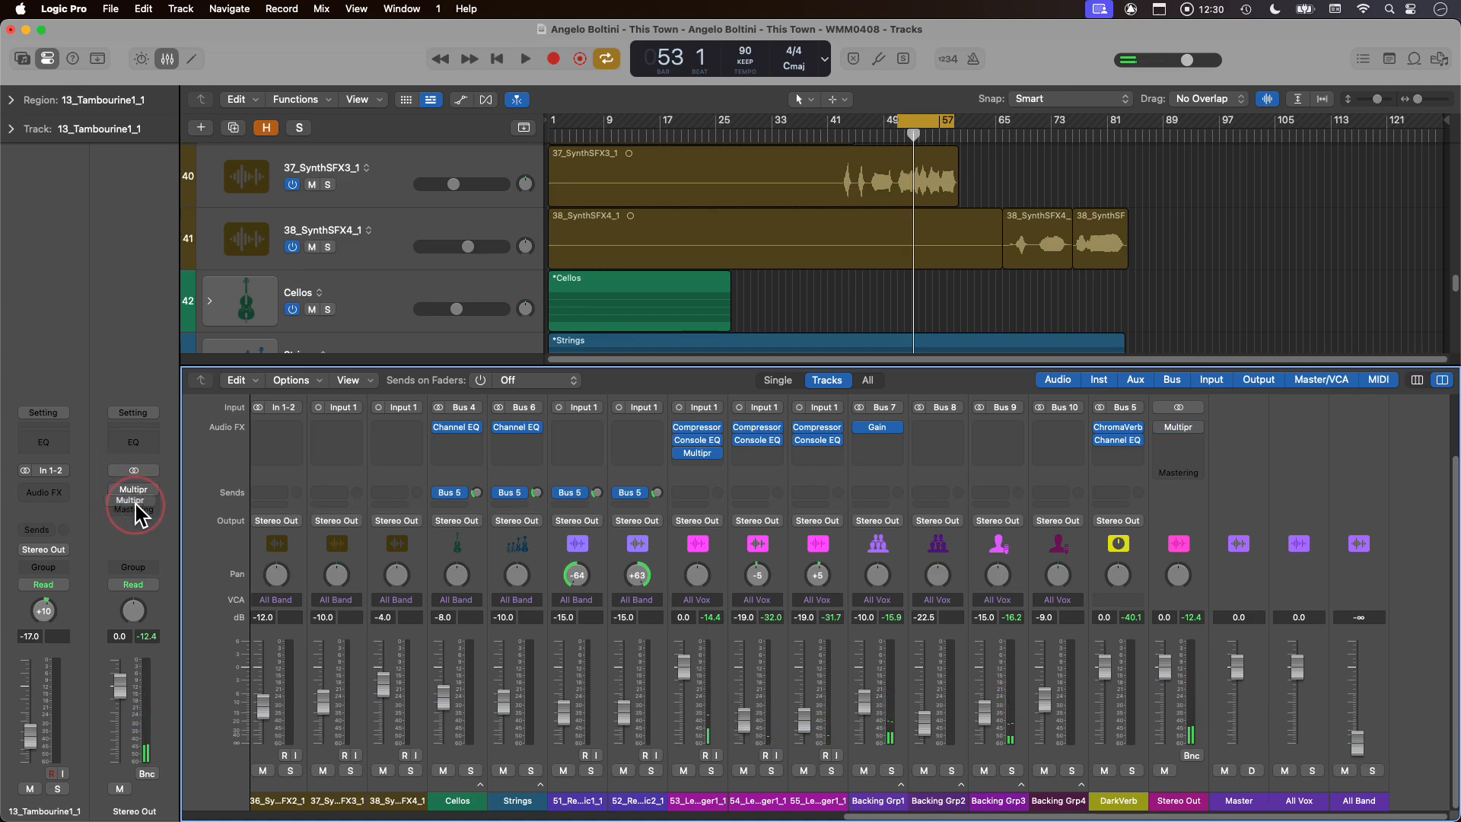
left_click(134, 487)
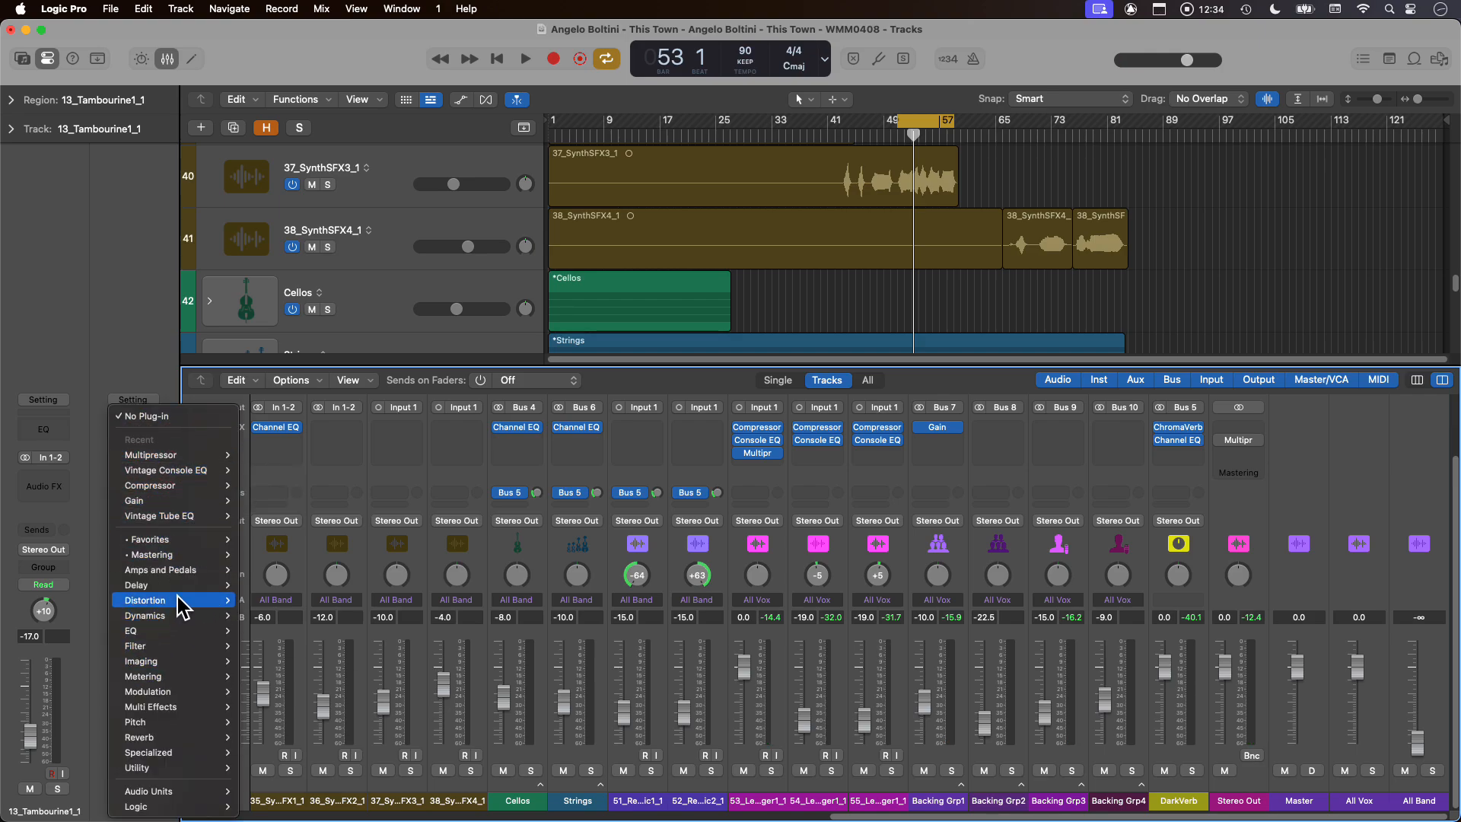
mouse_move(189, 615)
mouse_move(297, 616)
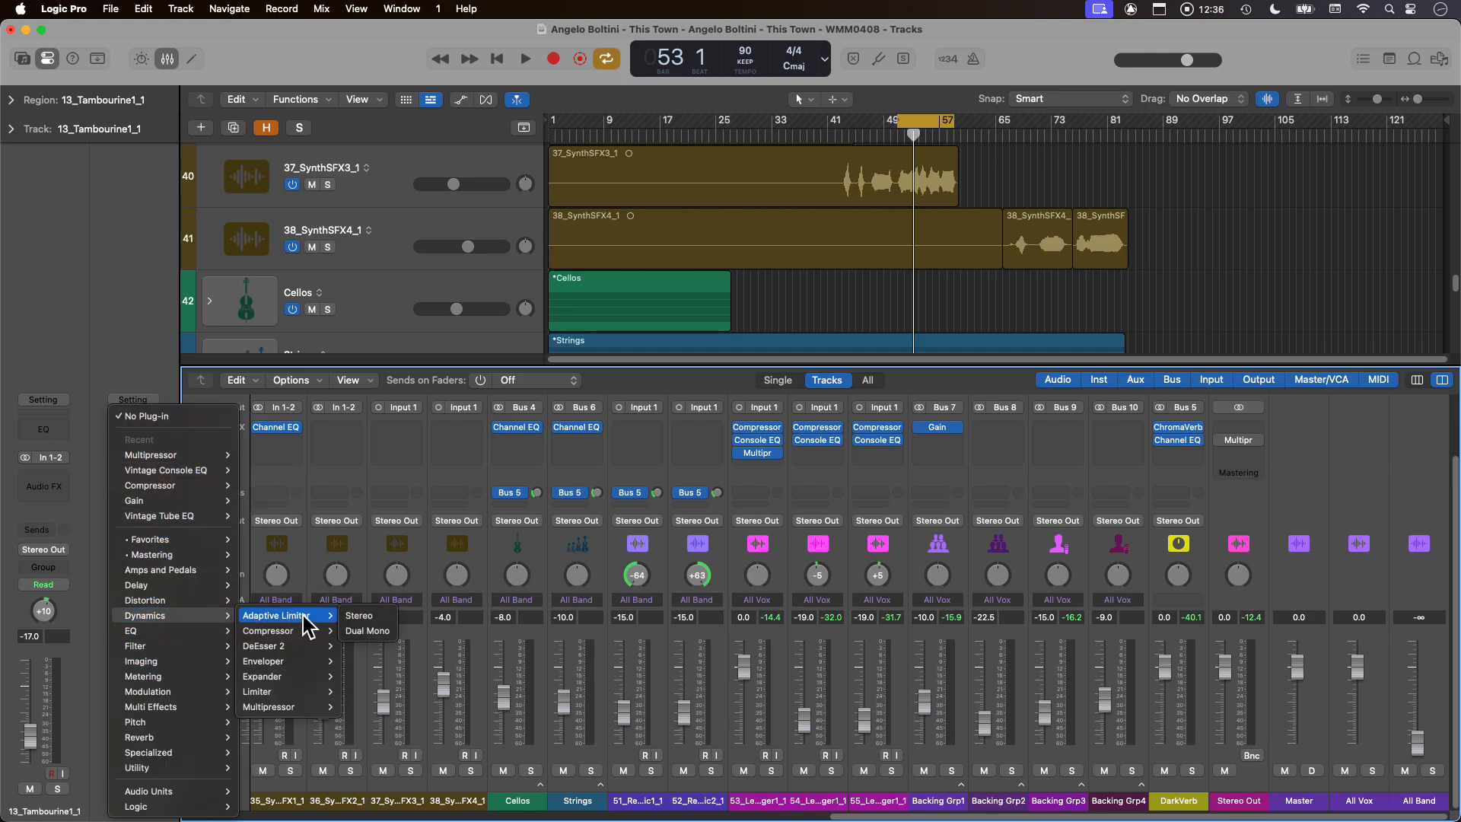
left_click(359, 616)
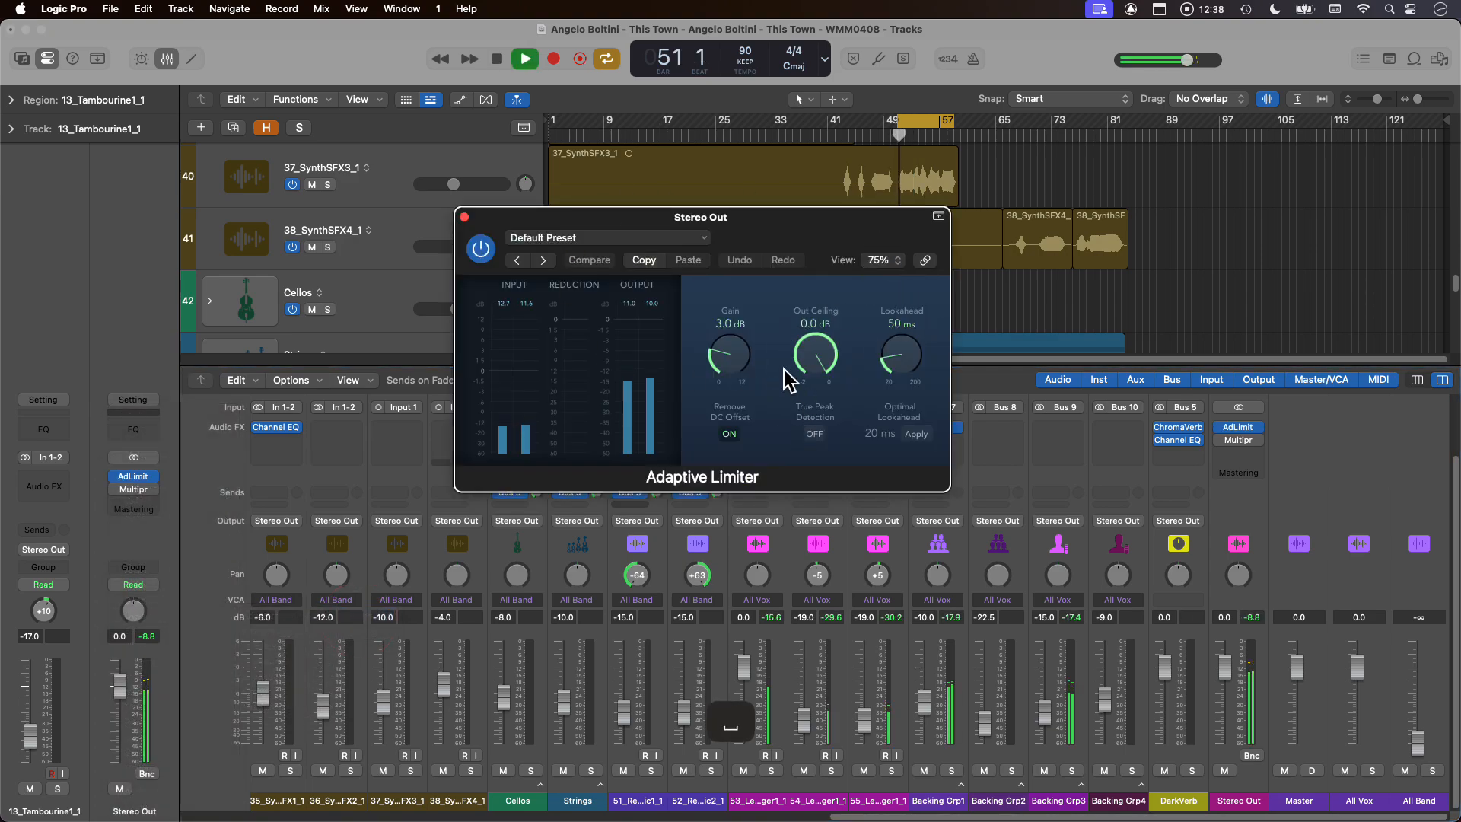
- Set the Adaptive Limiter's out ceiling to -1 dB, and test its gain at 12 dB before resetting it to 3 dB
left_click_drag(727, 359, 728, 335)
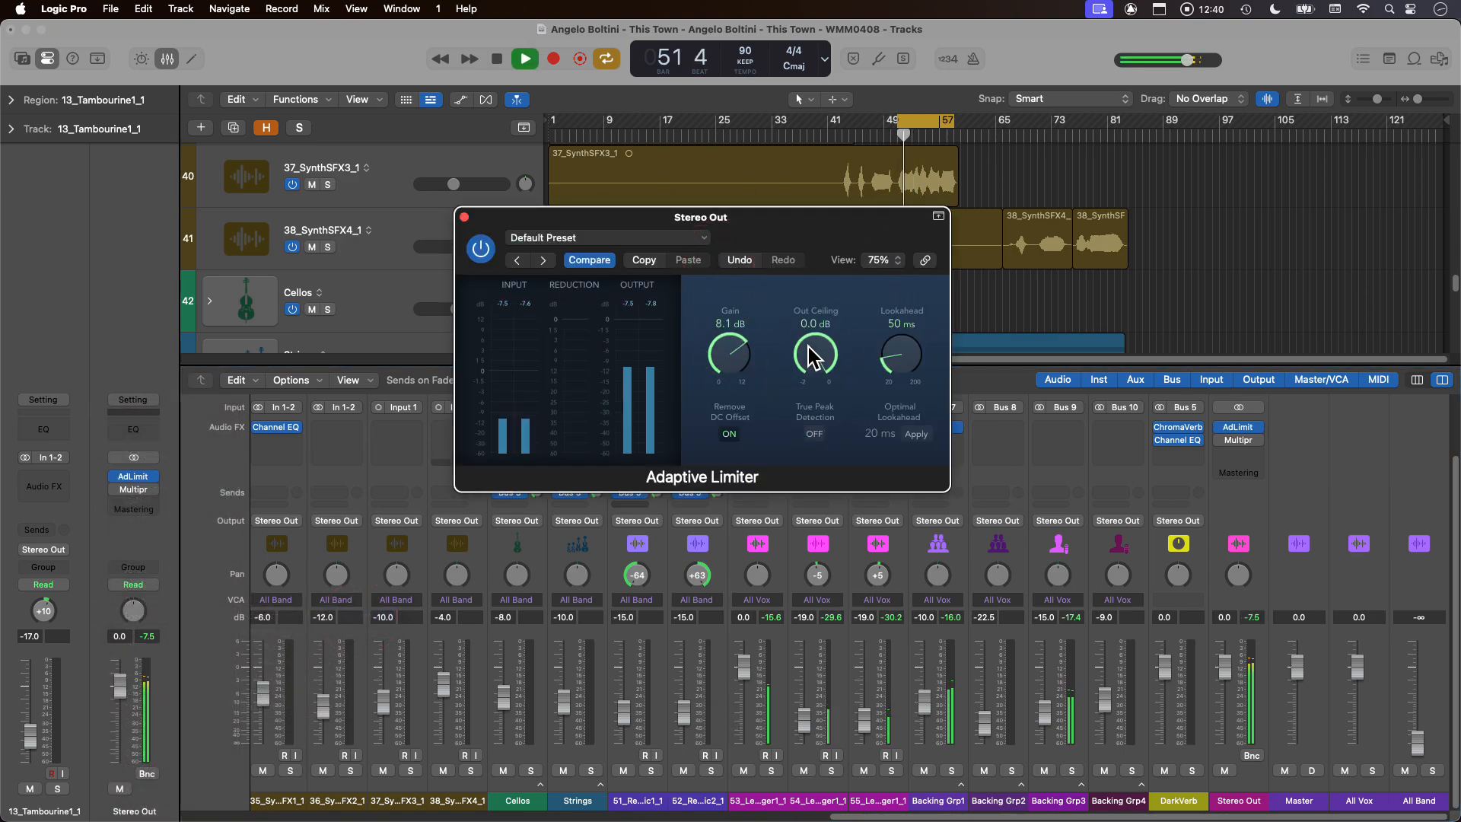
left_click_drag(815, 354, 824, 445)
left_click_drag(732, 380, 718, 213)
key("space")
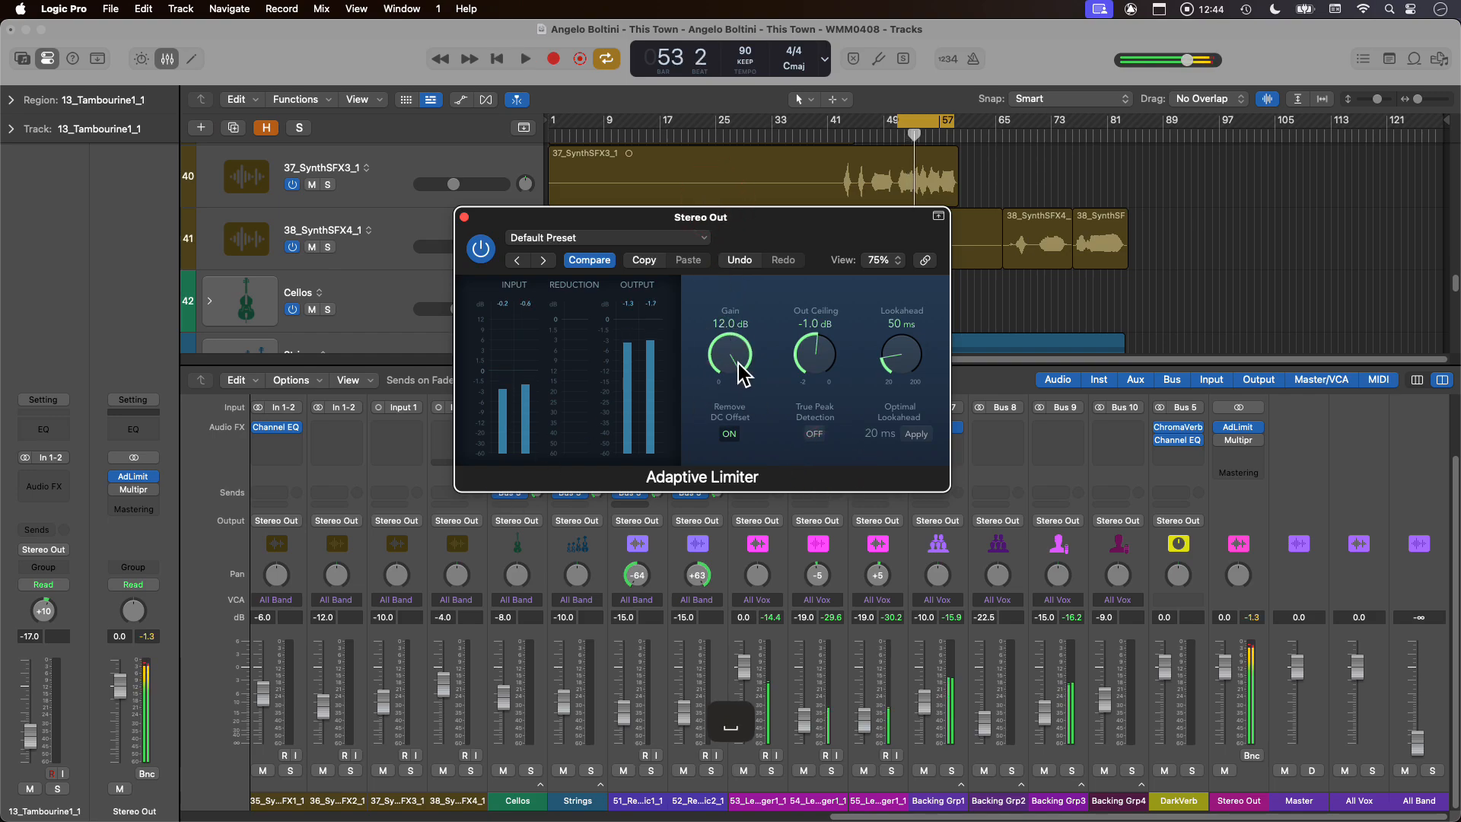
left_click(734, 365, "alt")
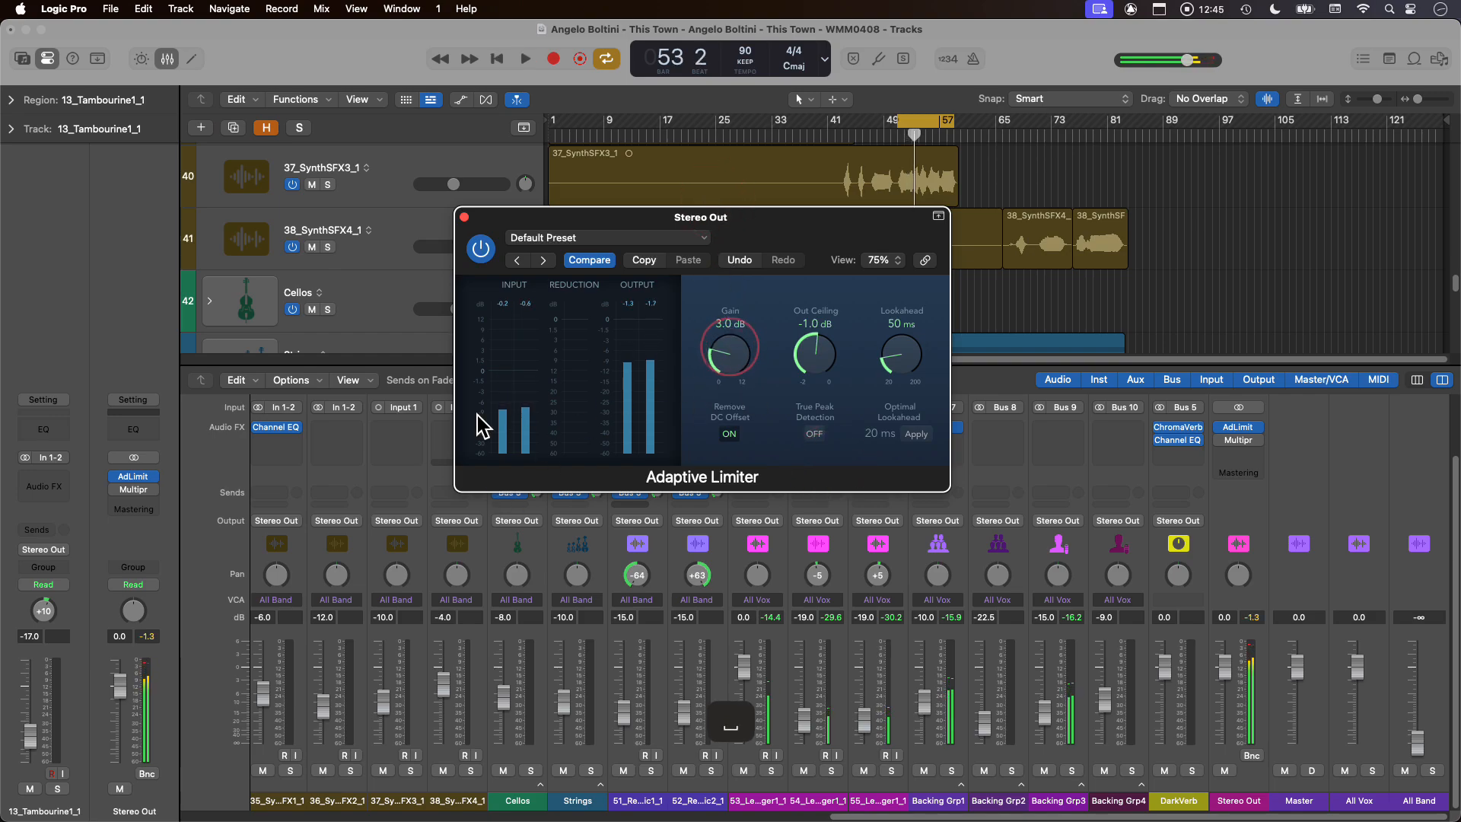
- Insert a stereo Gain plug-in above the Adaptive Limiter on the Stereo Out and set its gain to +5.2 dB
left_click(136, 480)
mouse_move(236, 592)
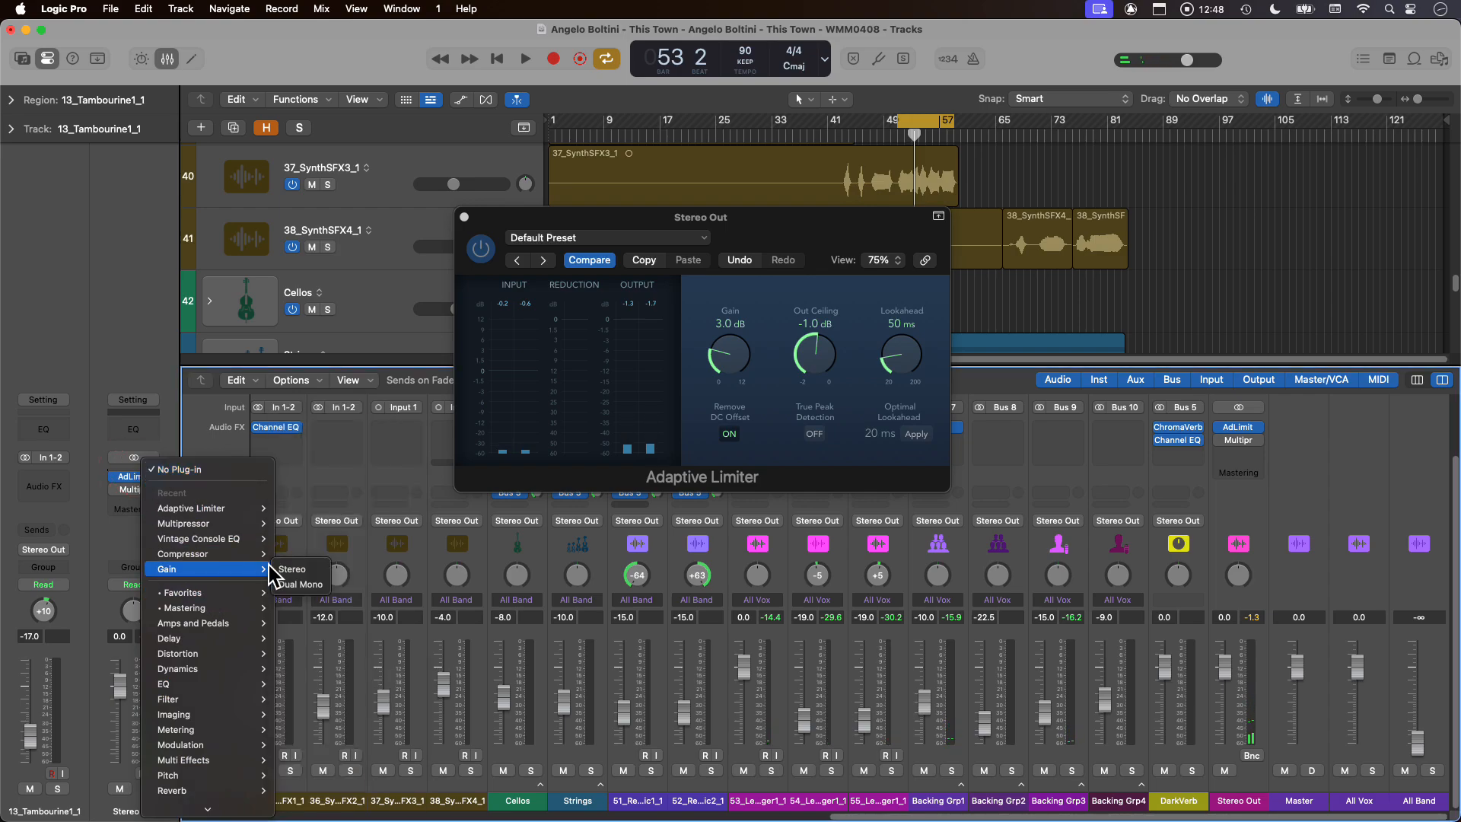
left_click(292, 570)
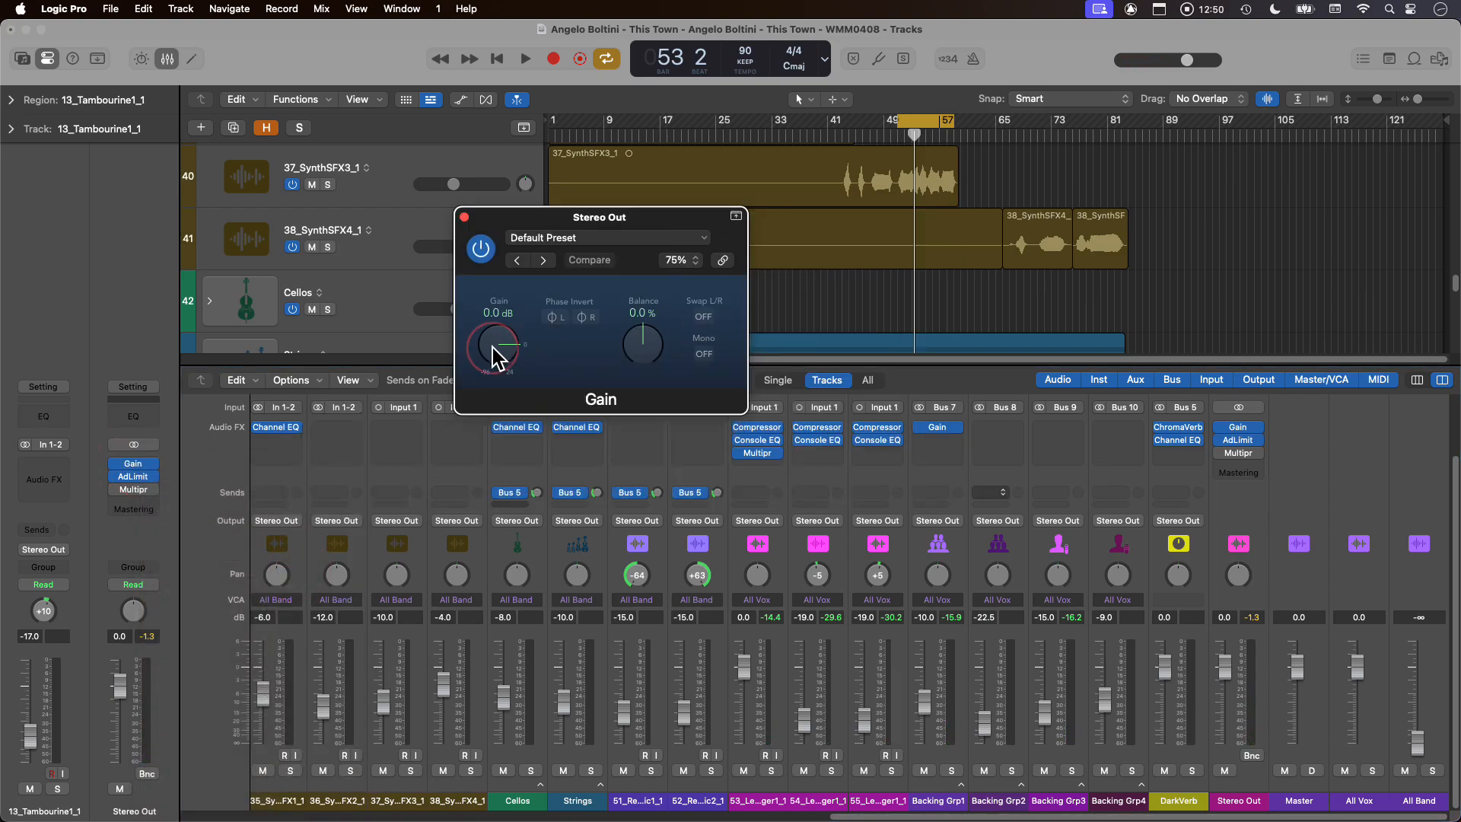
left_click_drag(493, 357, 498, 351)
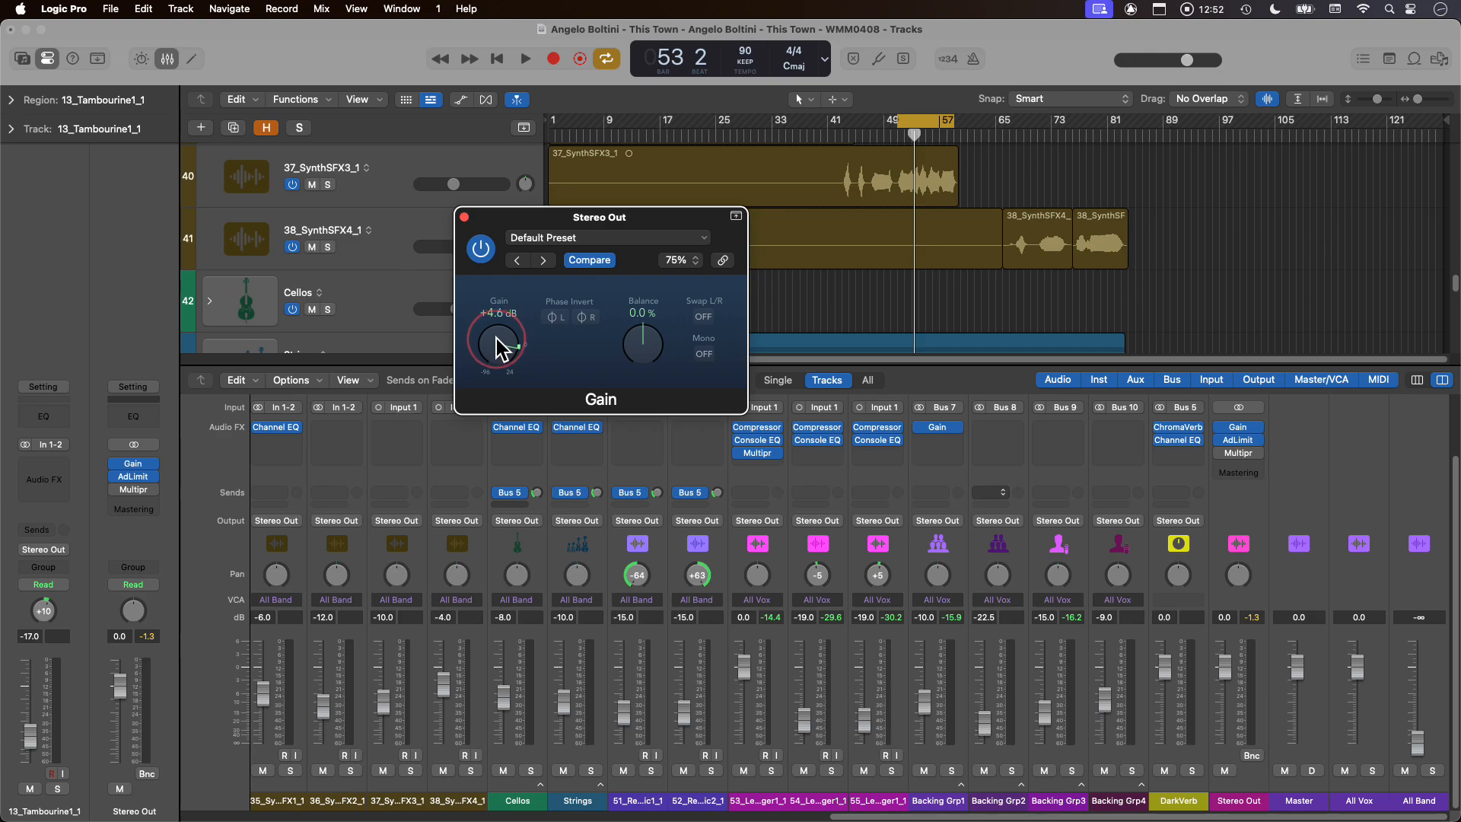
scroll(496, 338, "up", 2)
key("space")
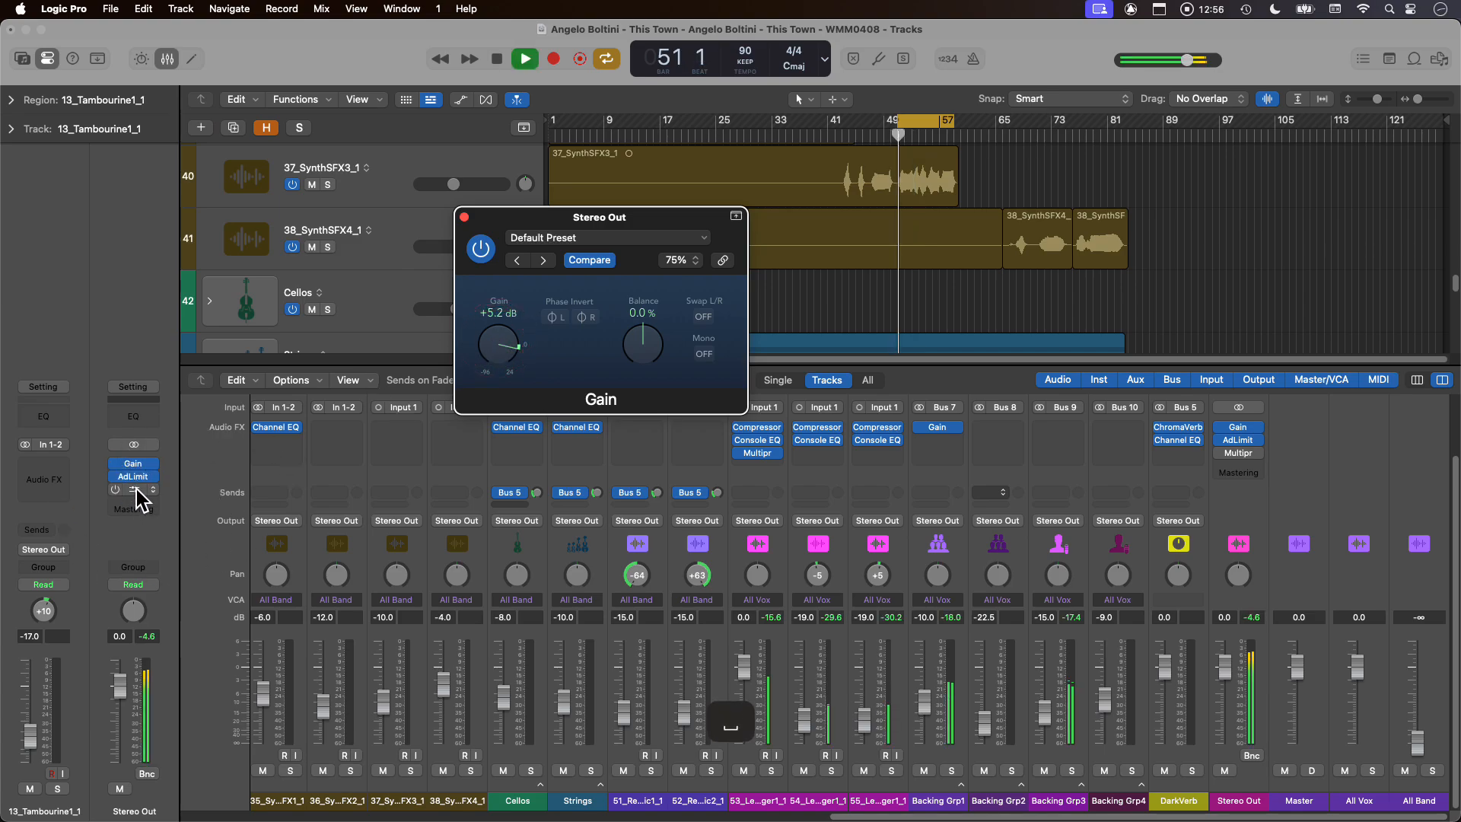
- Place the Adaptive Limiter window beside the Gain plug-in and set the Gain plug-in to +9.7 dB during playback
left_click(133, 478)
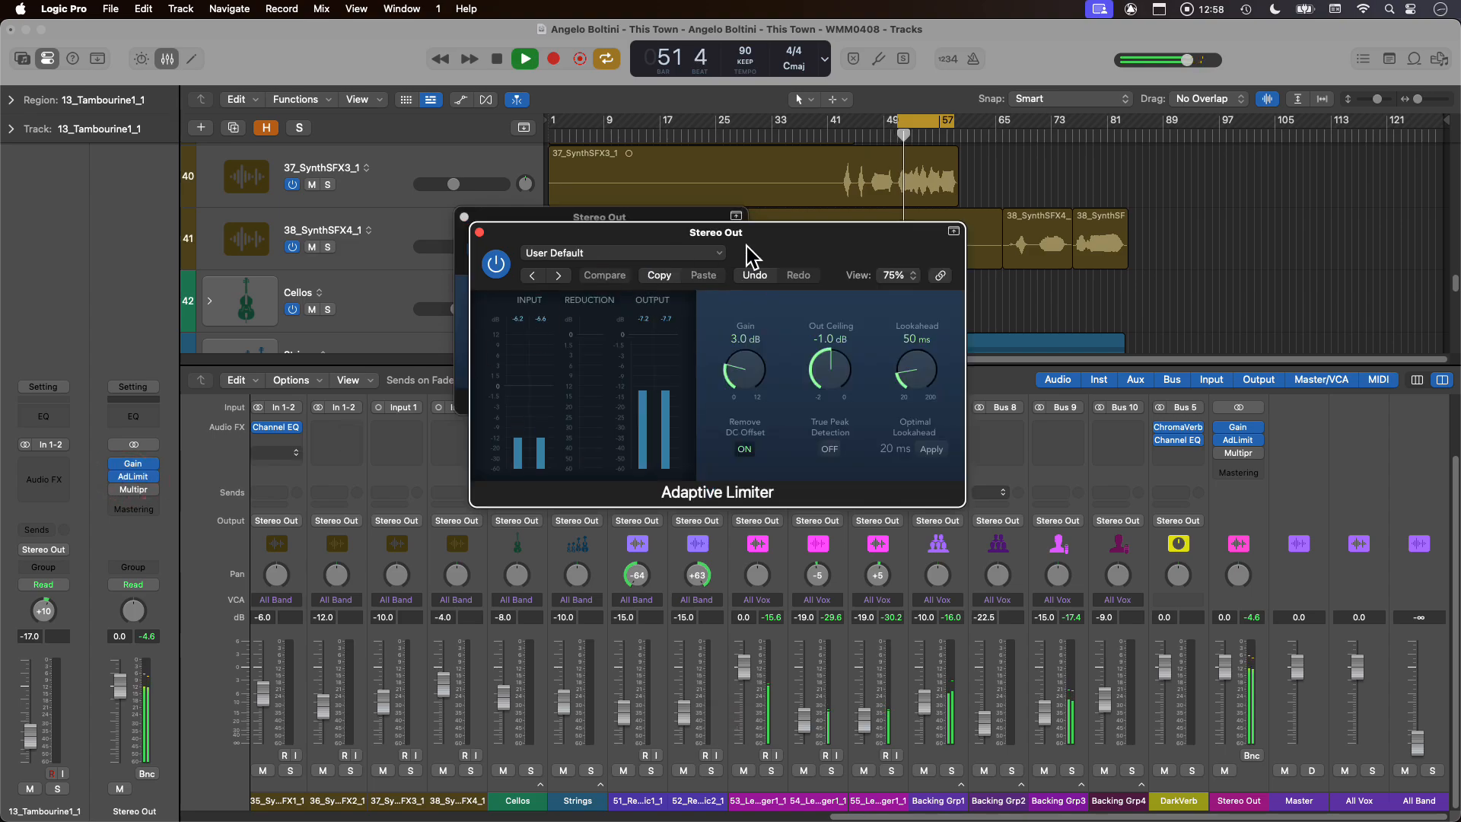
left_click_drag(748, 242, 953, 219)
left_click_drag(487, 335, 494, 326)
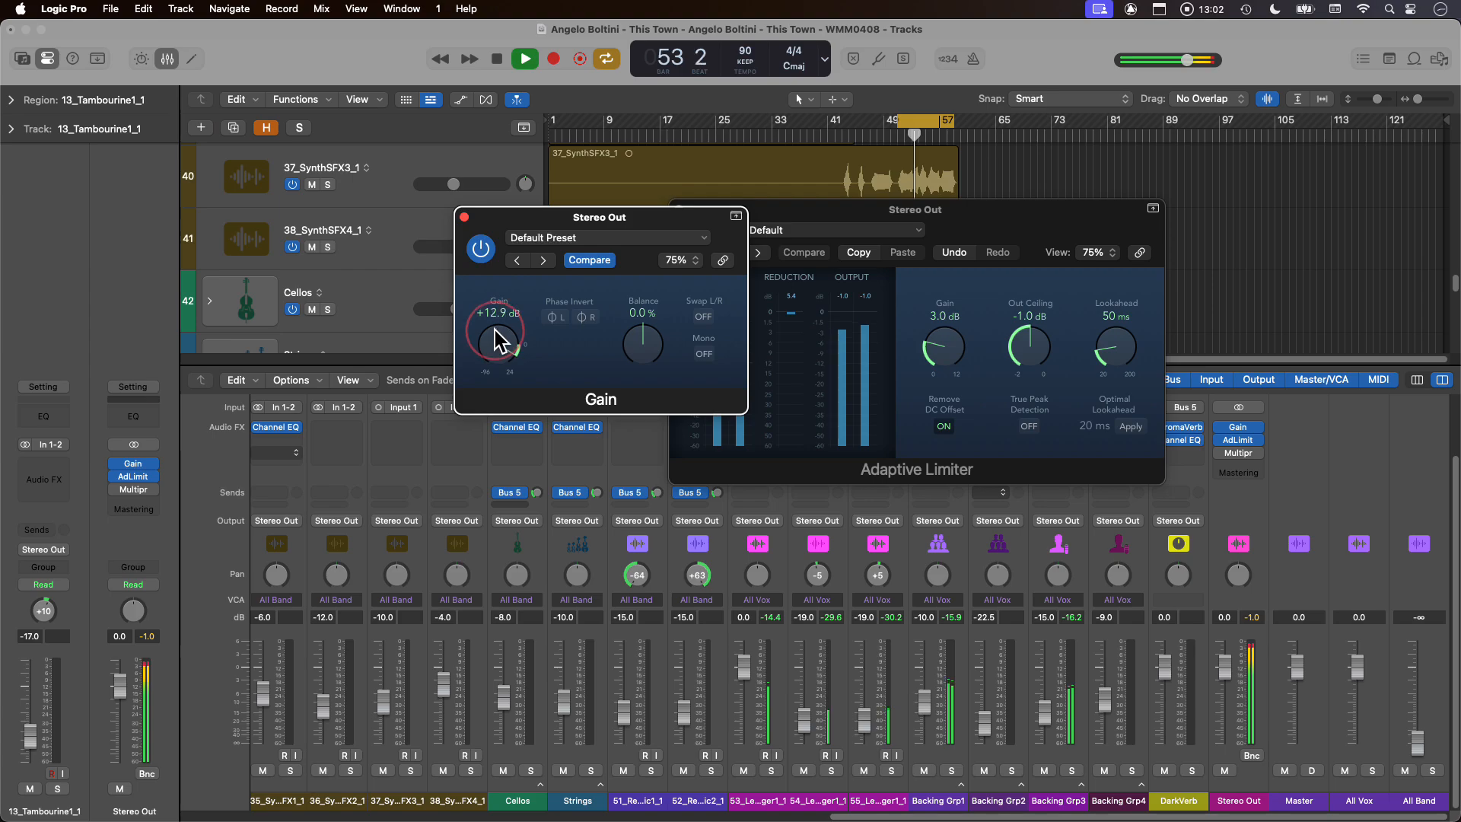
left_click_drag(496, 345, 496, 346)
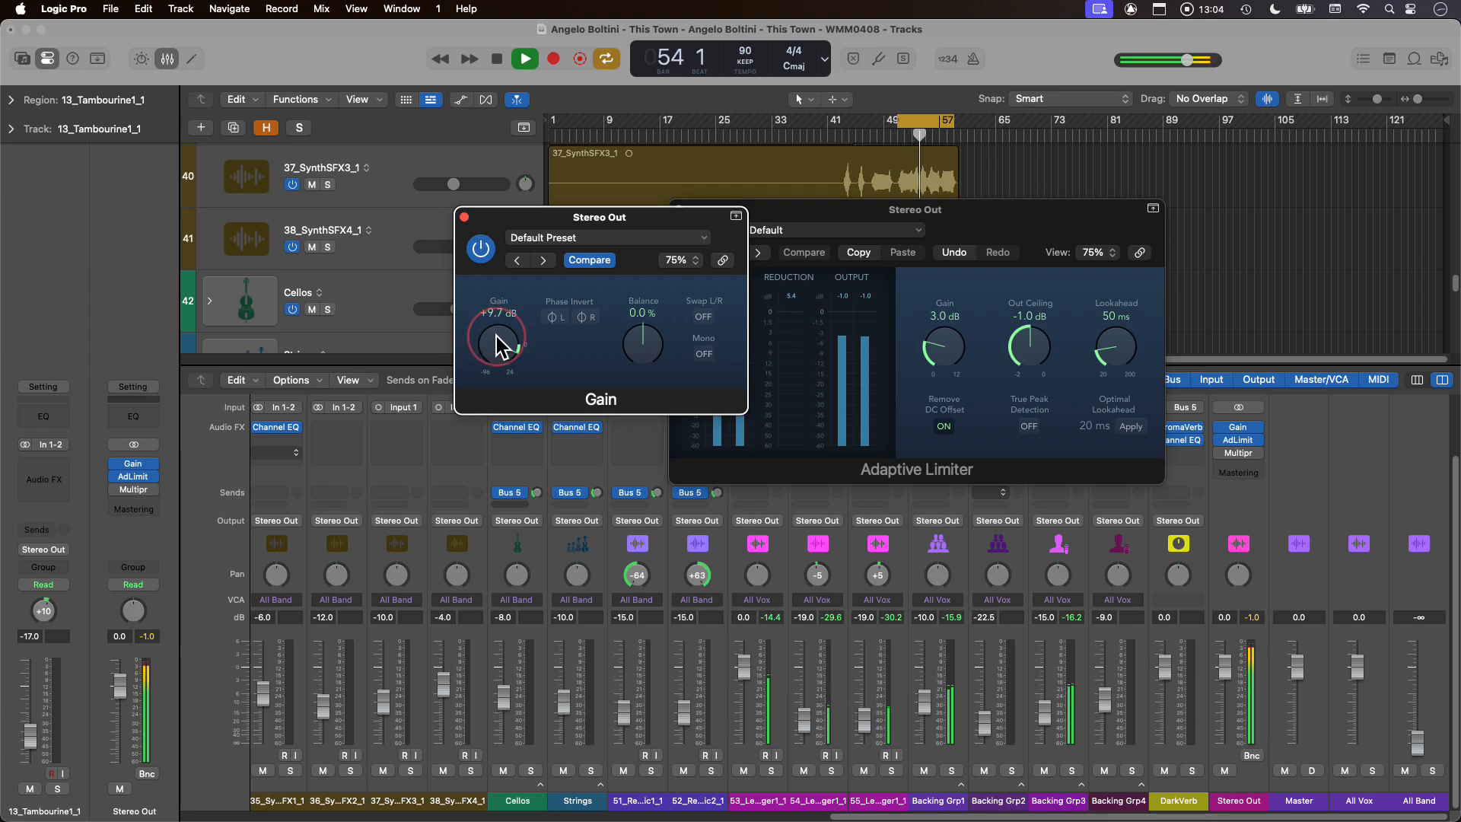
- Set the Adaptive Limiter's gain to 2.5 dB, stop playback and close both plug-in windows
left_click_drag(940, 354, 981, 494)
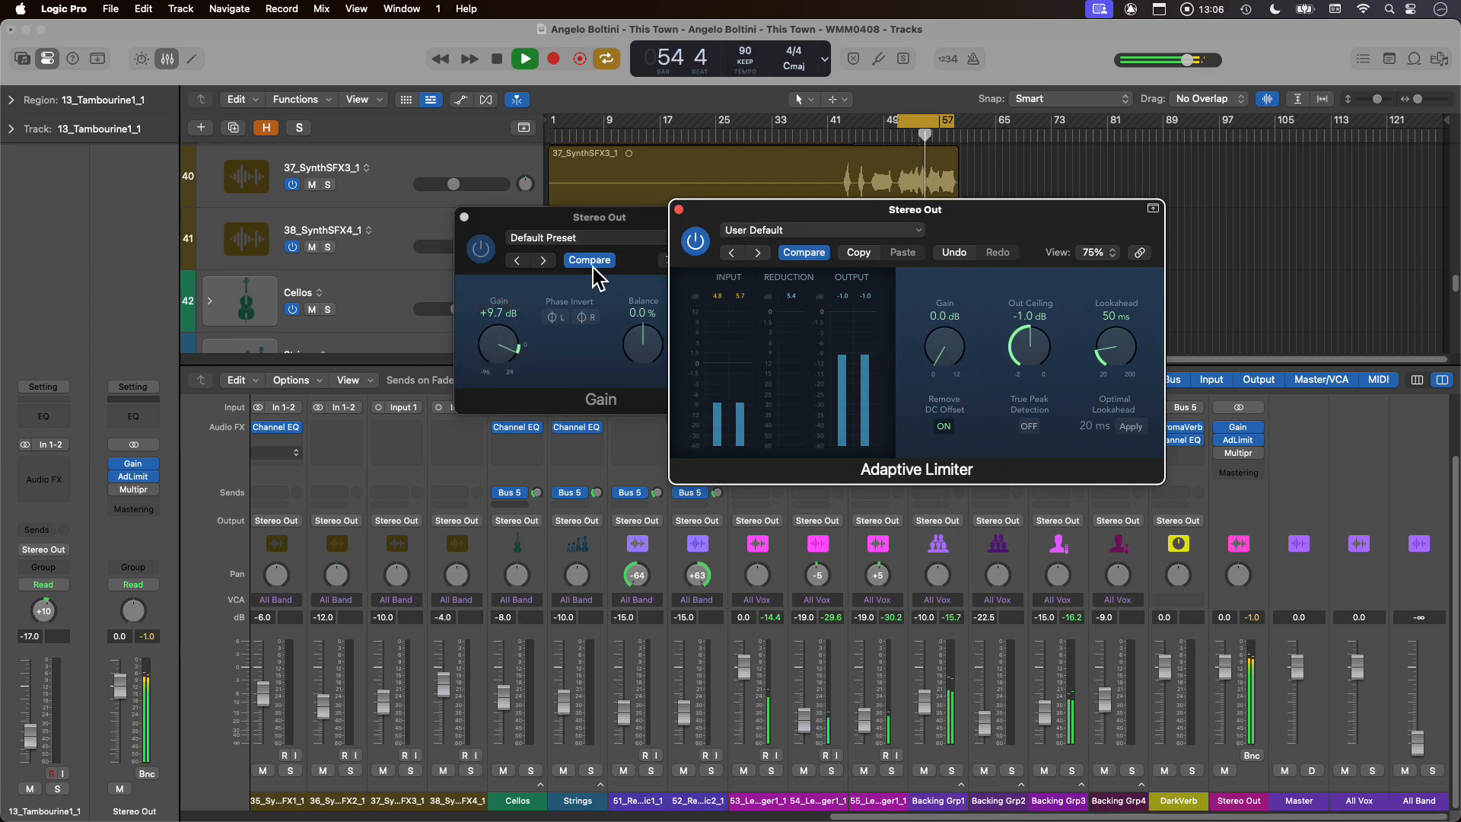
left_click_drag(932, 300, 934, 288)
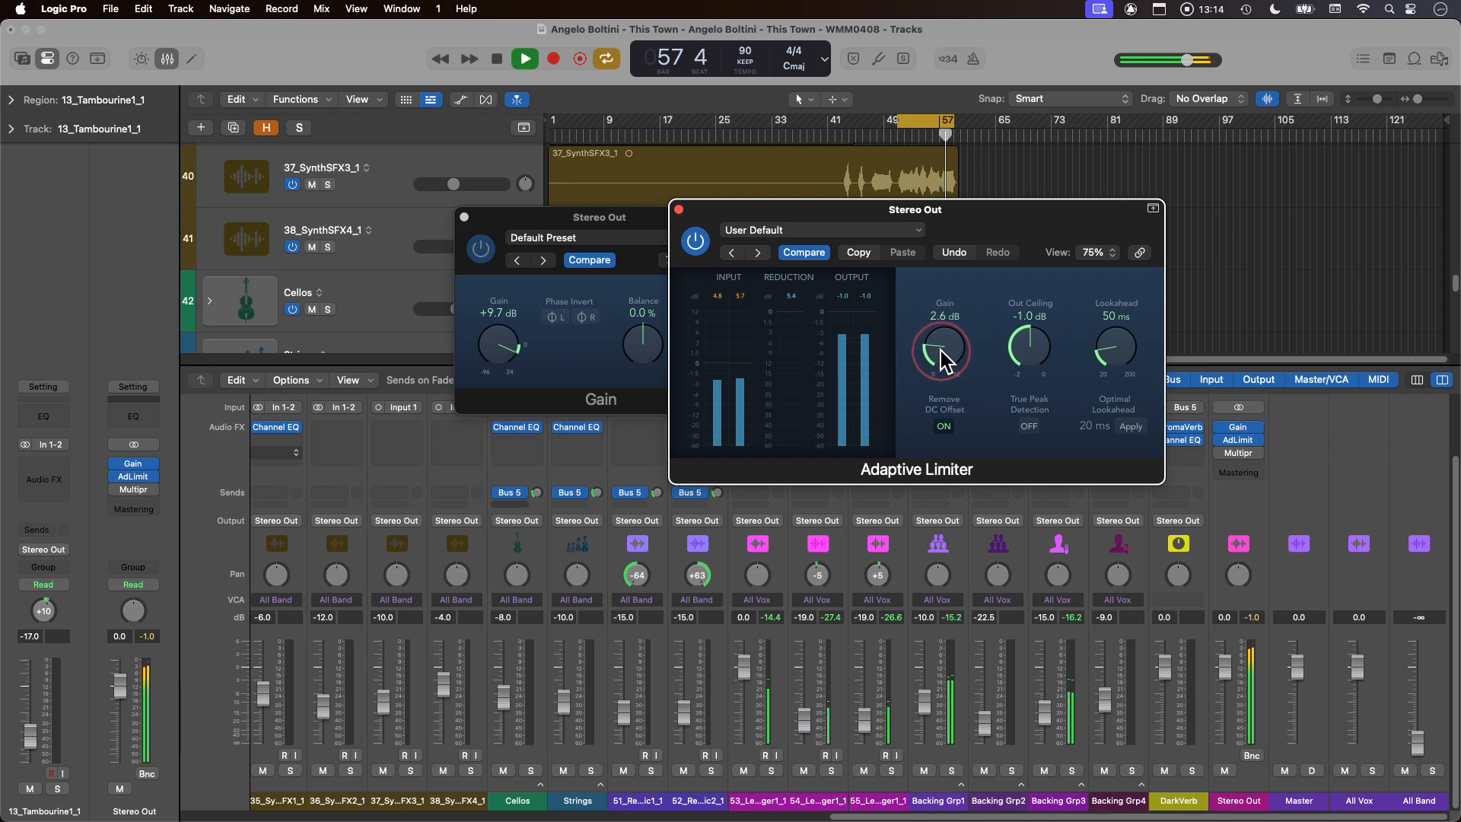
key("space")
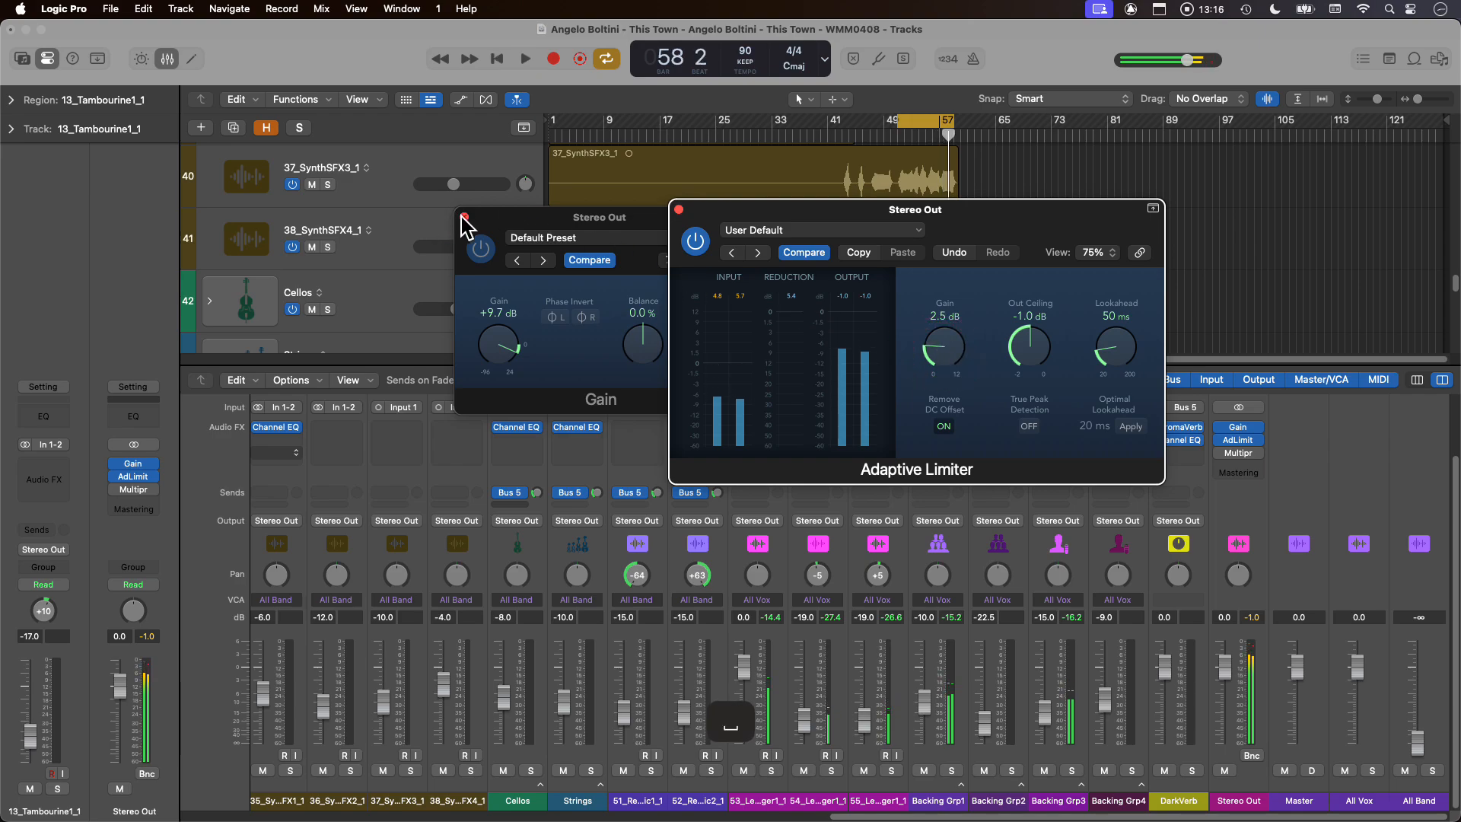
left_click(464, 217)
left_click(679, 210)
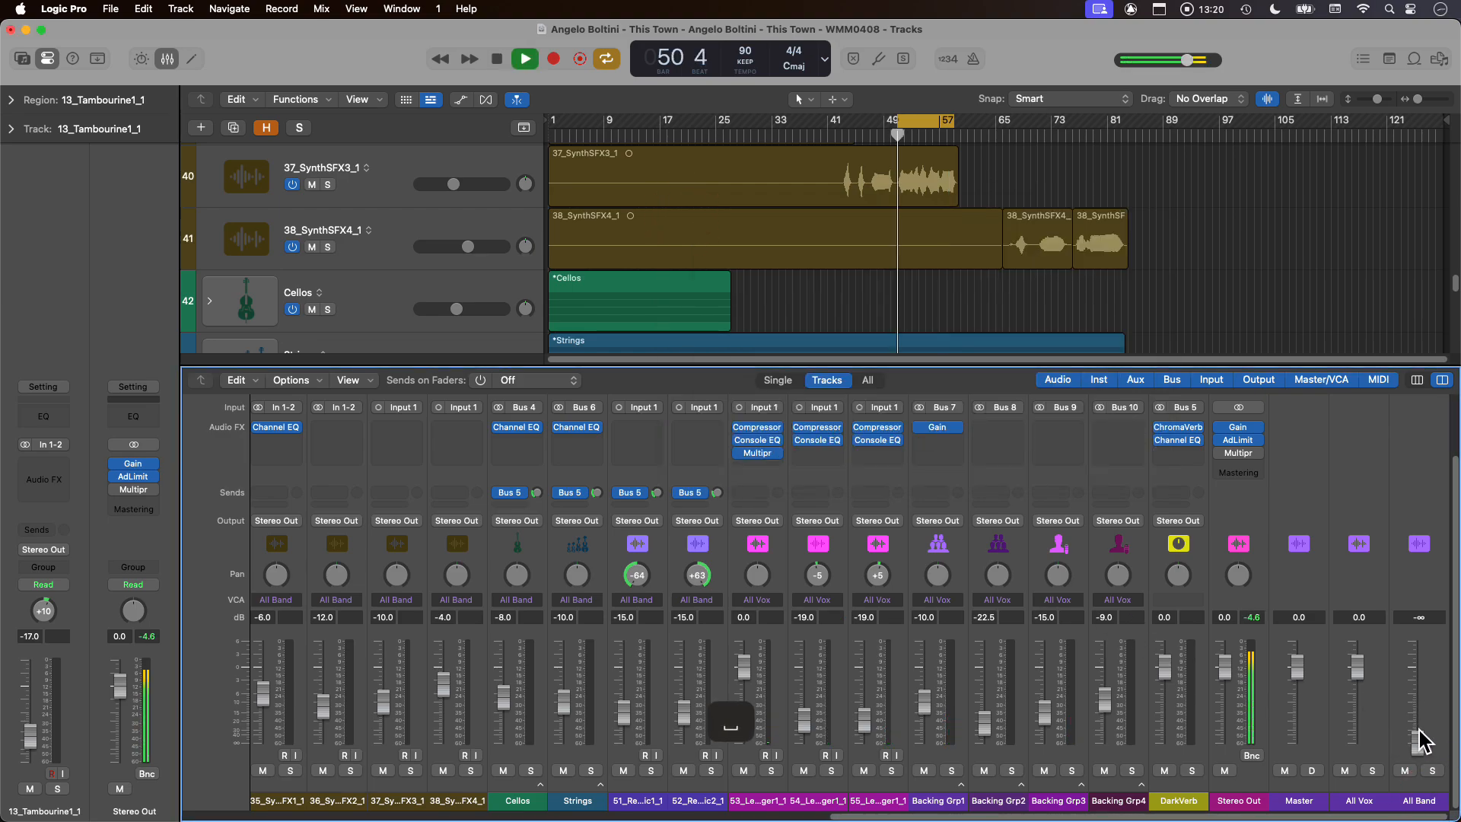
- Raise the All Band VCA fader to -6 dB during playback and hide the mixer
left_click_drag(1418, 742, 1418, 698)
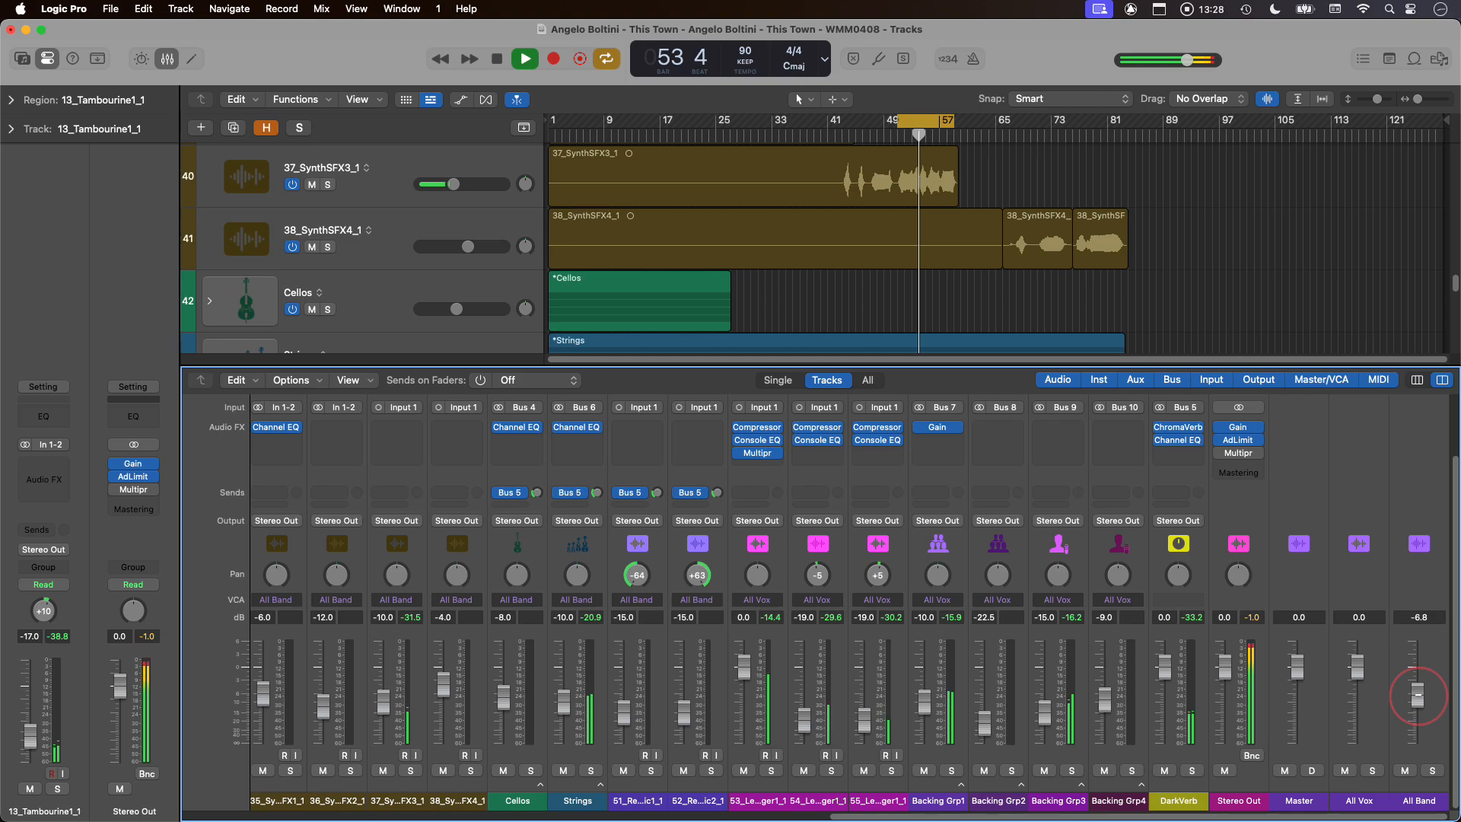
left_click_drag(1419, 691, 1418, 692)
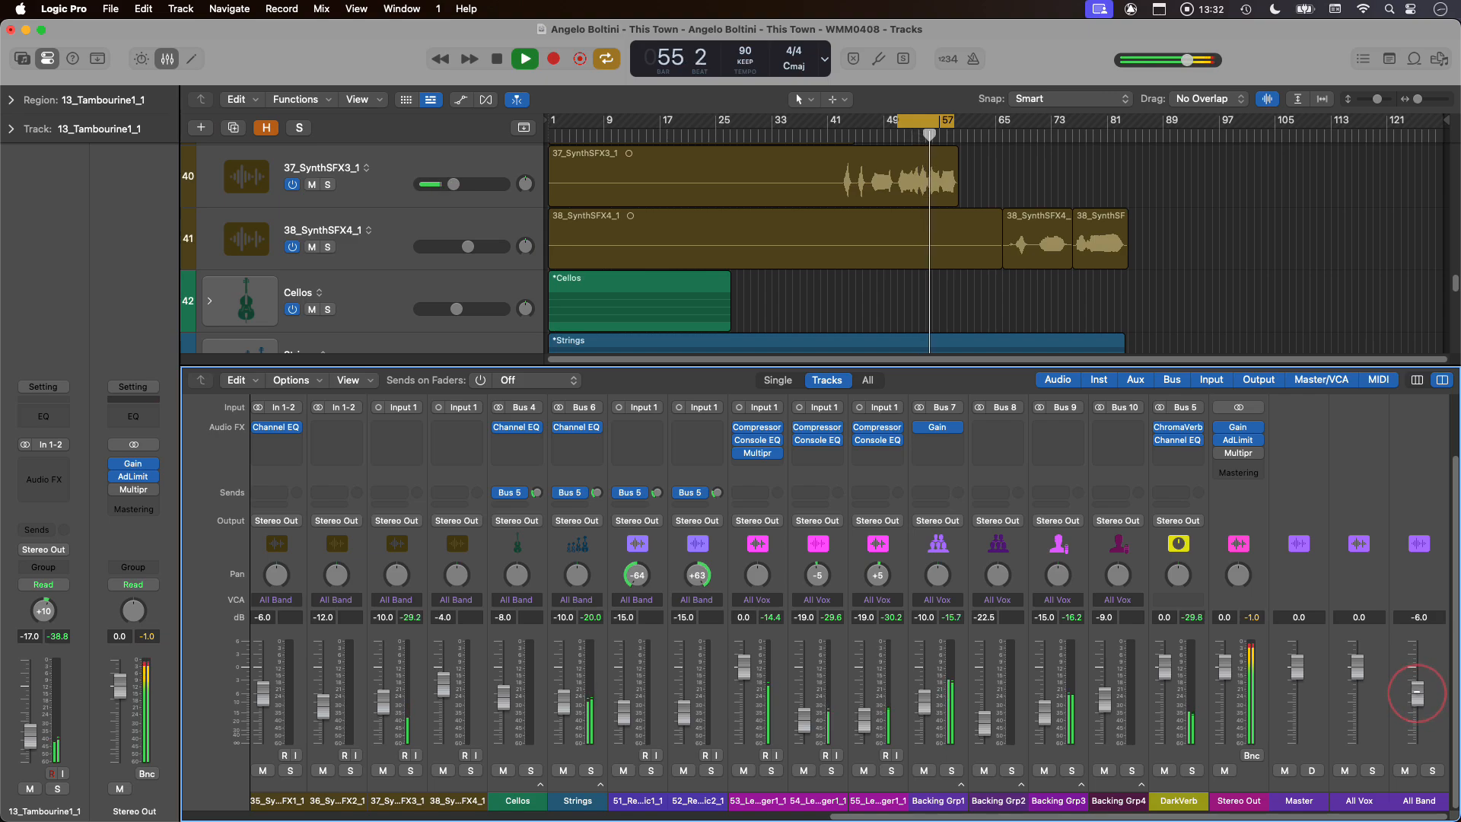
left_click(865, 367)
- Turn off cycling, shrink the track view to see more tracks, and continue playback from near the end of the Cellos region
key("c")
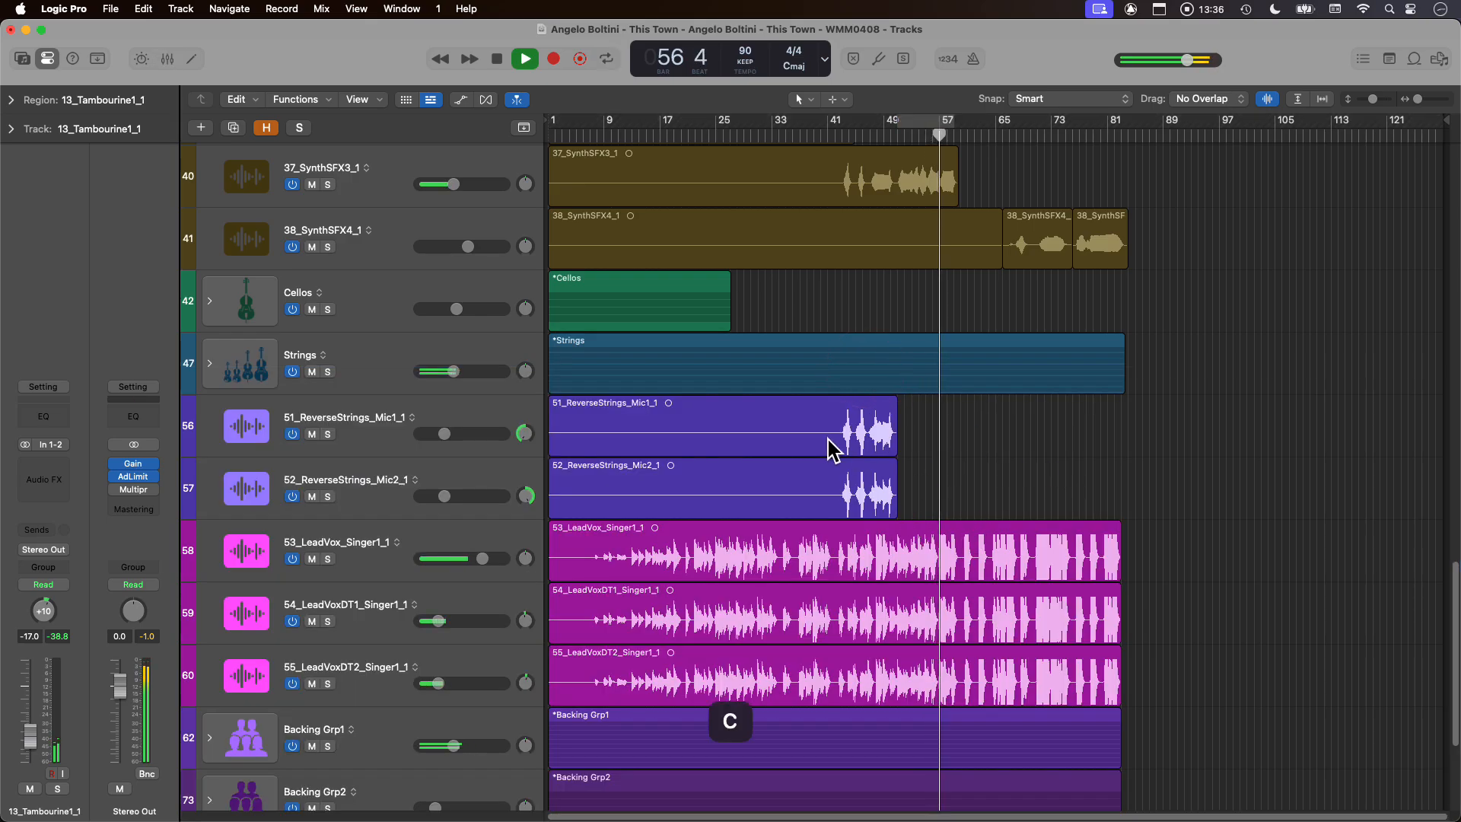
left_click(911, 468, "ctrl+alt")
left_click(939, 472, "ctrl+alt")
left_click(1024, 487, "ctrl+alt")
left_click(1024, 485, "ctrl+alt")
left_click(1020, 486, "ctrl+alt")
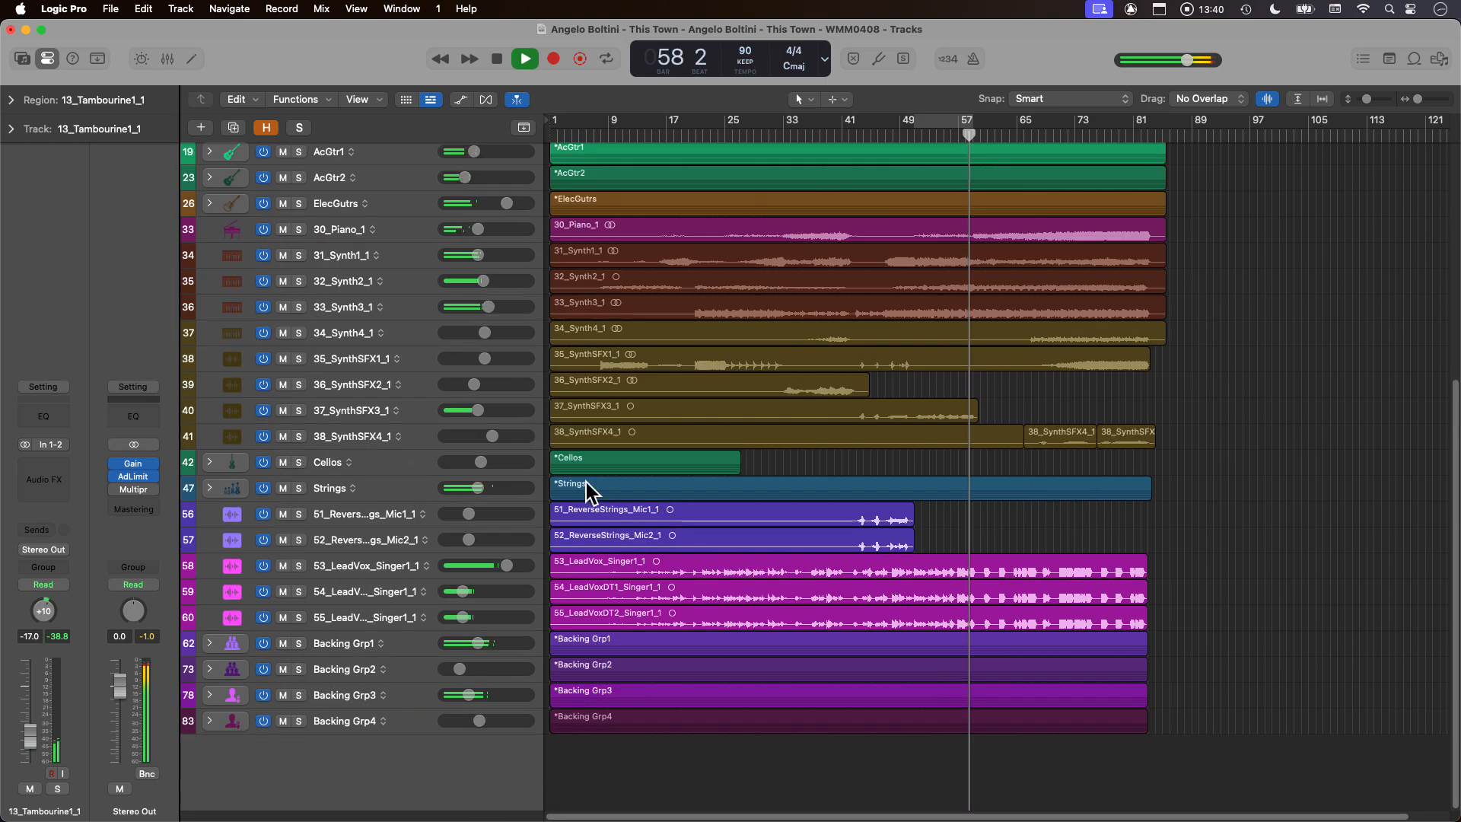
left_click(739, 134)
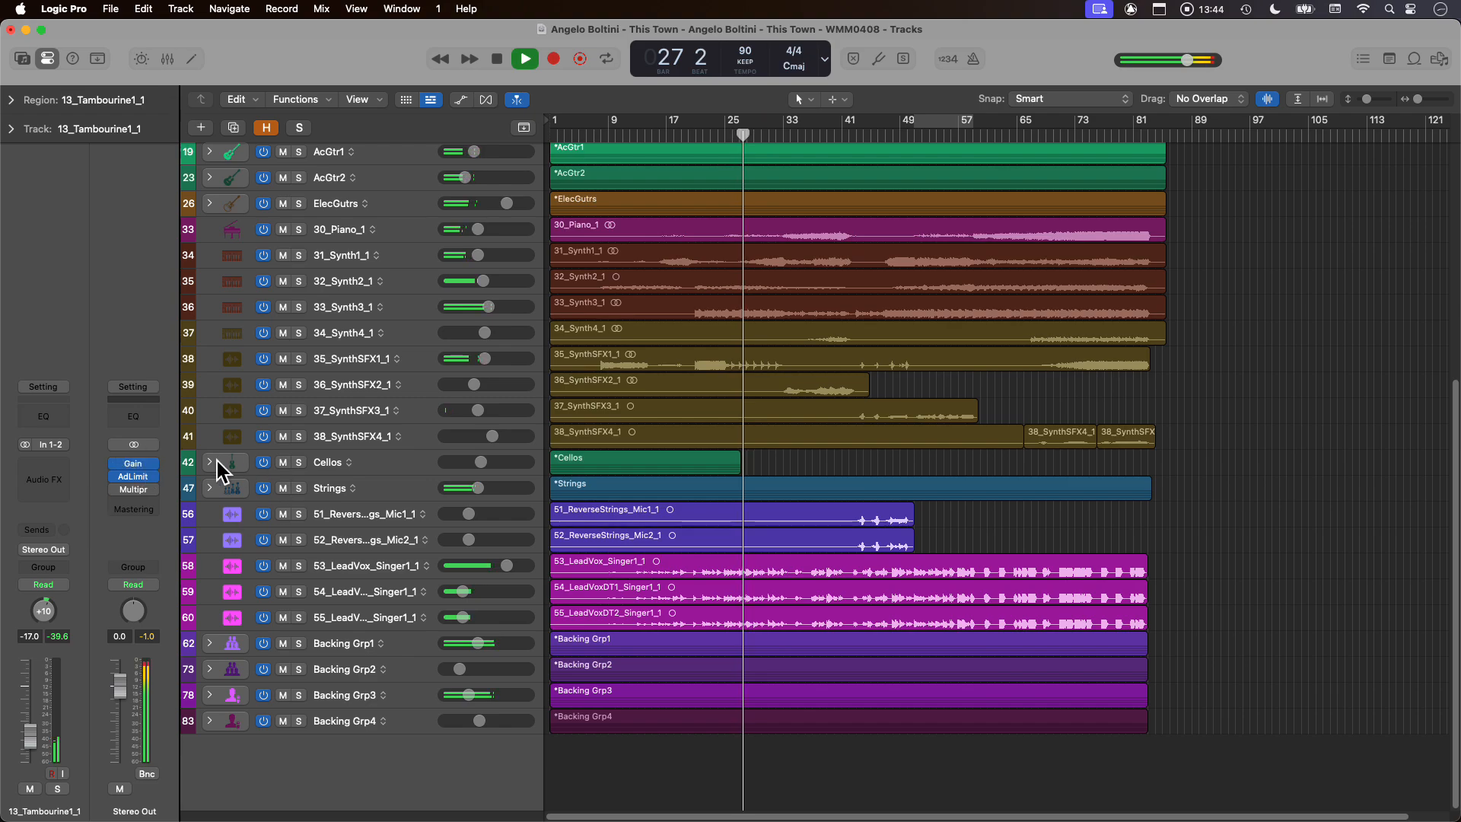
- Show the mixer and lower the All Band VCA fader to -7.6 dB while the song plays
key("x")
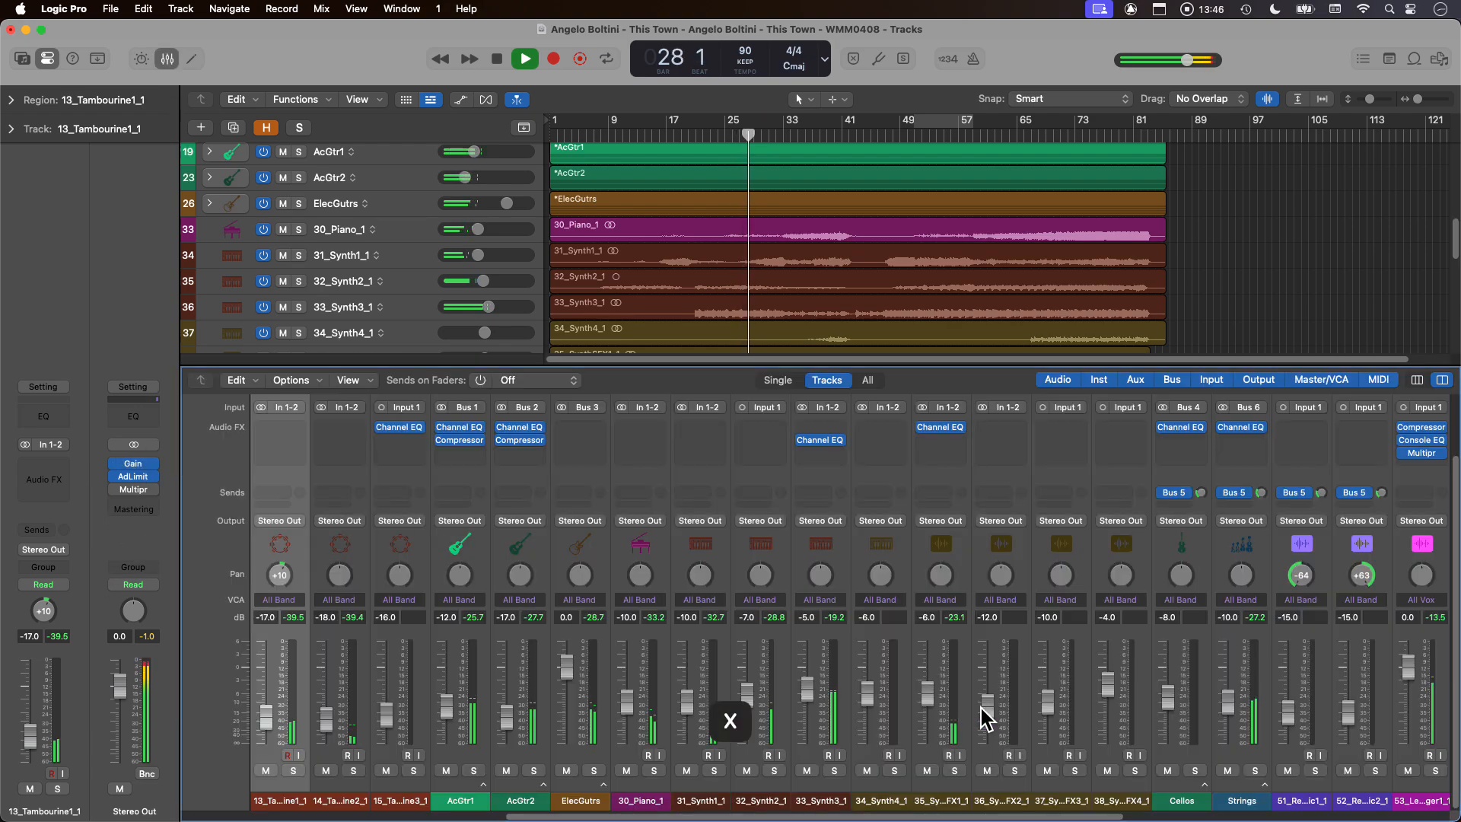
scroll(1167, 681, "right", 15)
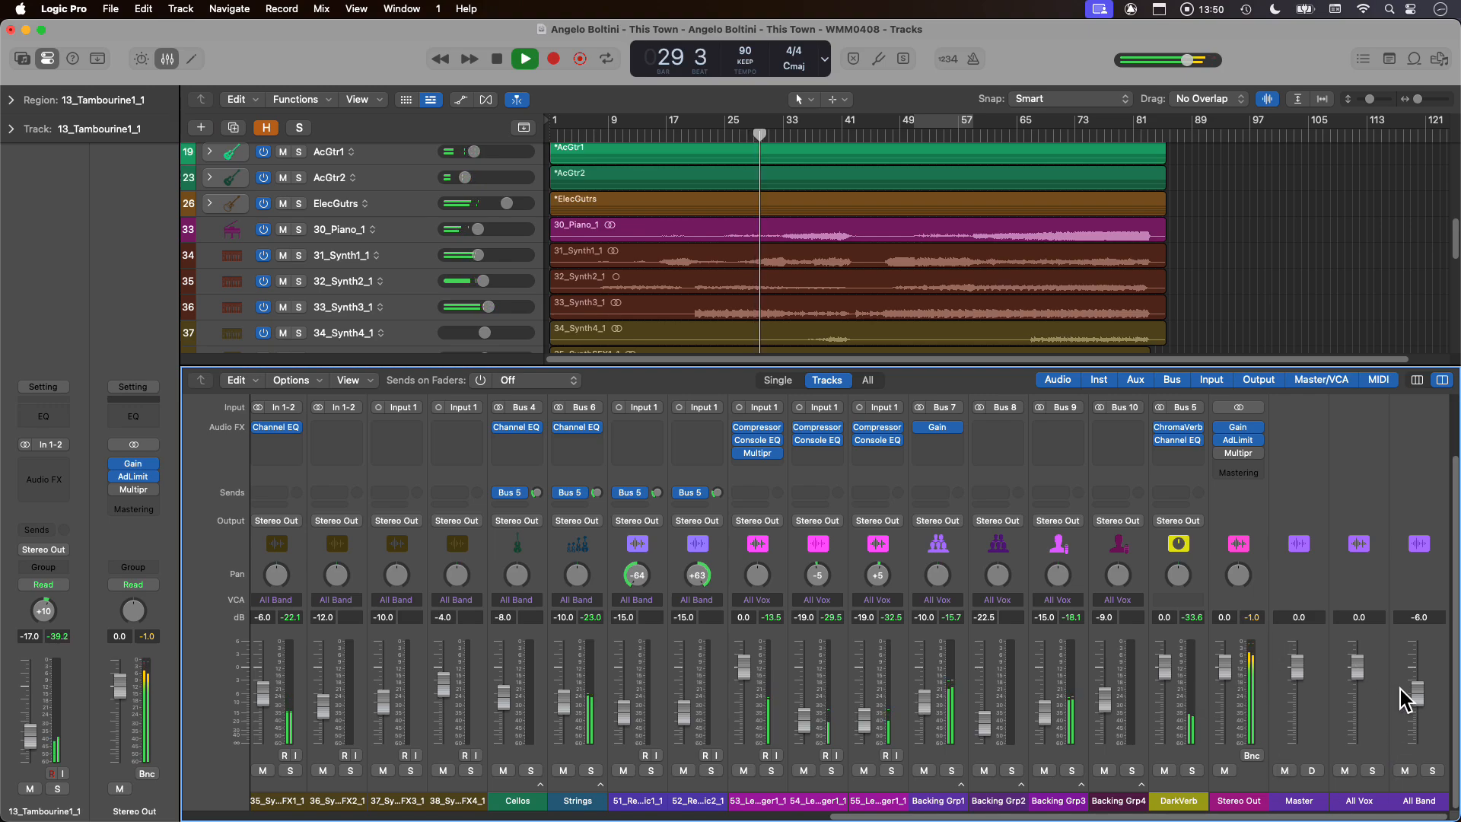
left_click_drag(1415, 688, 1417, 698)
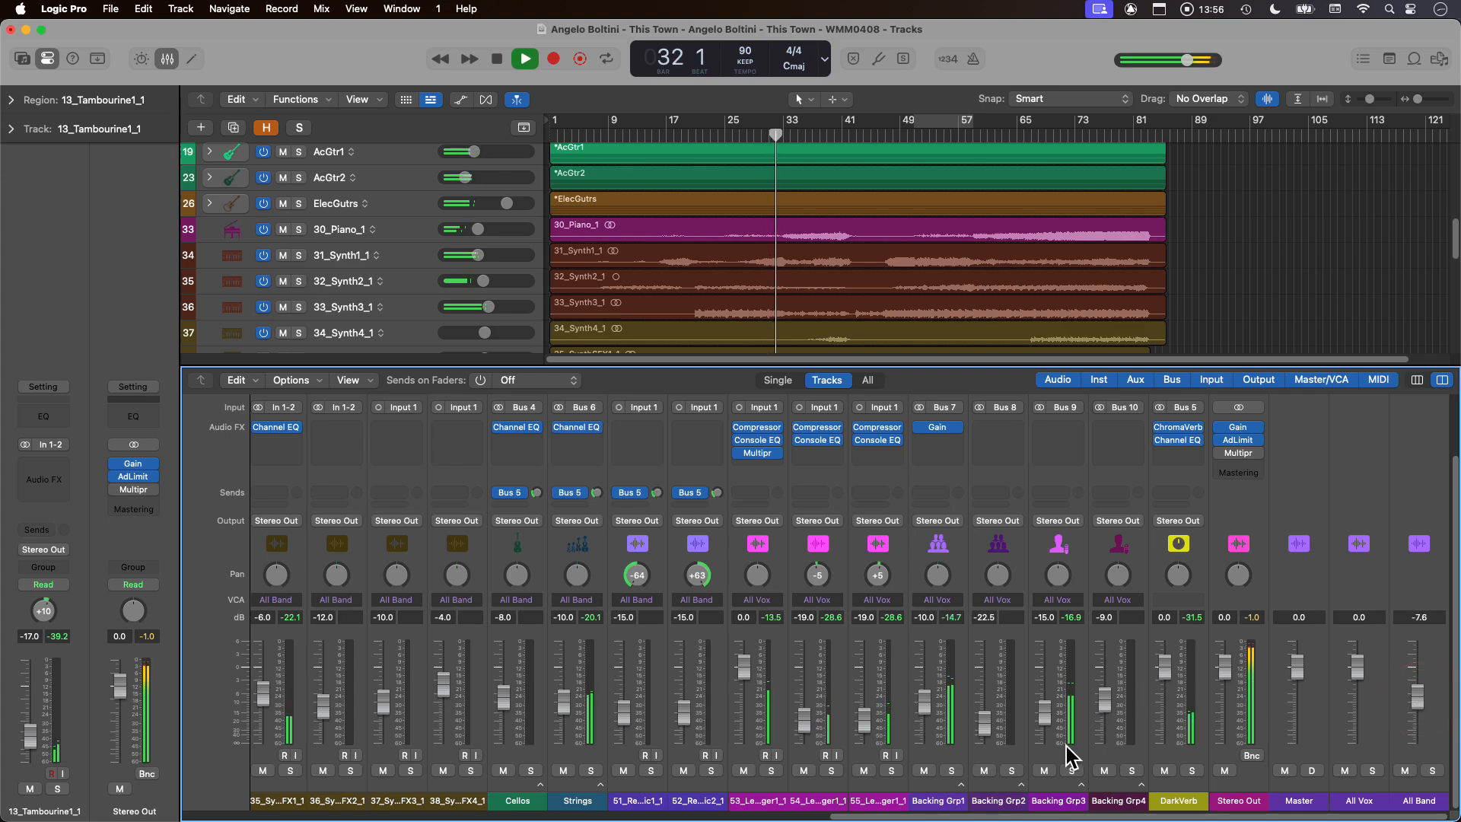
- Select the channel strips Backing Grp1 through Backing Grp4, stop playback and mute all four groups
left_click(940, 803)
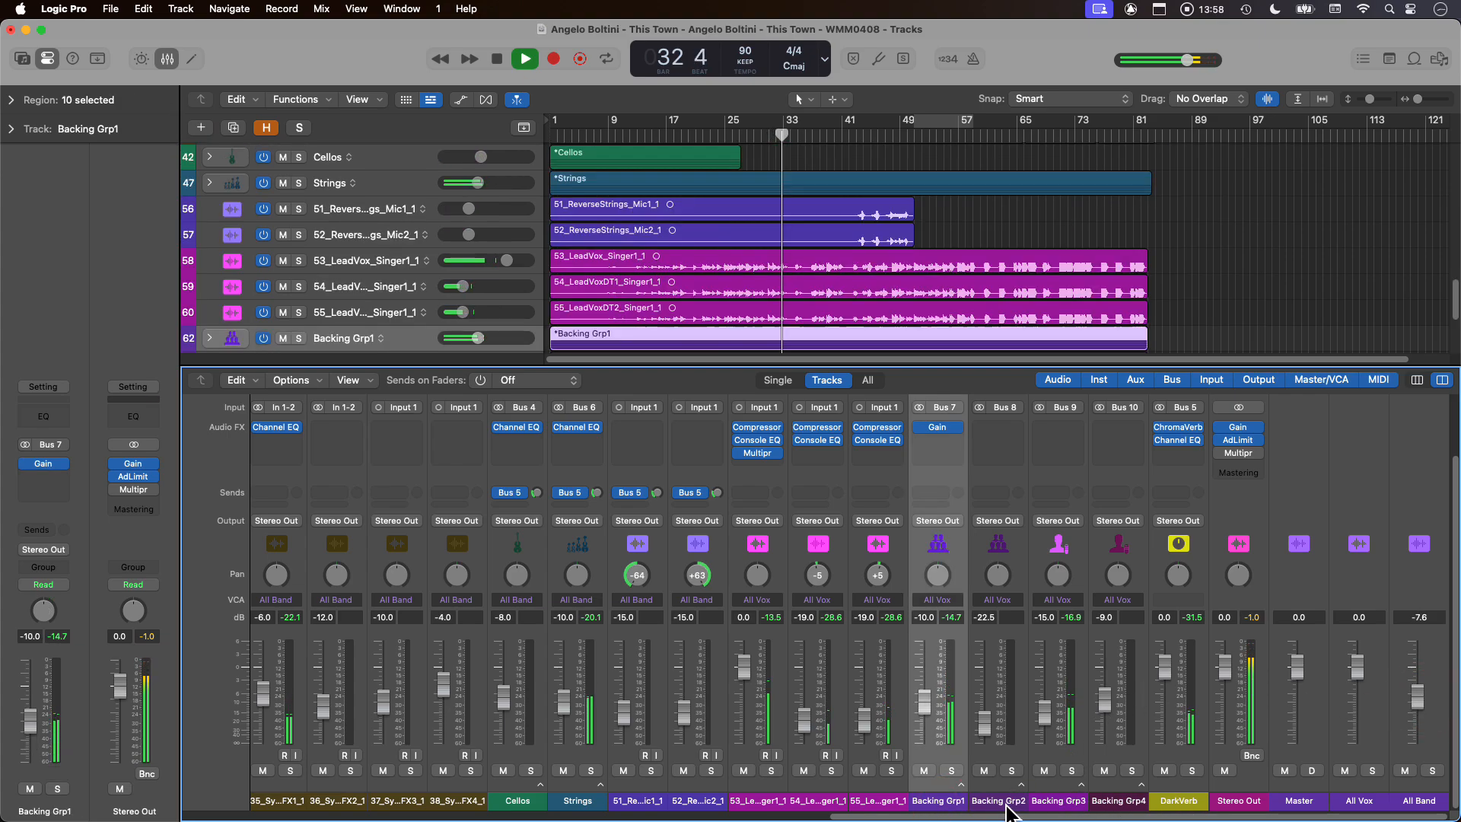
left_click(1126, 803, "shift")
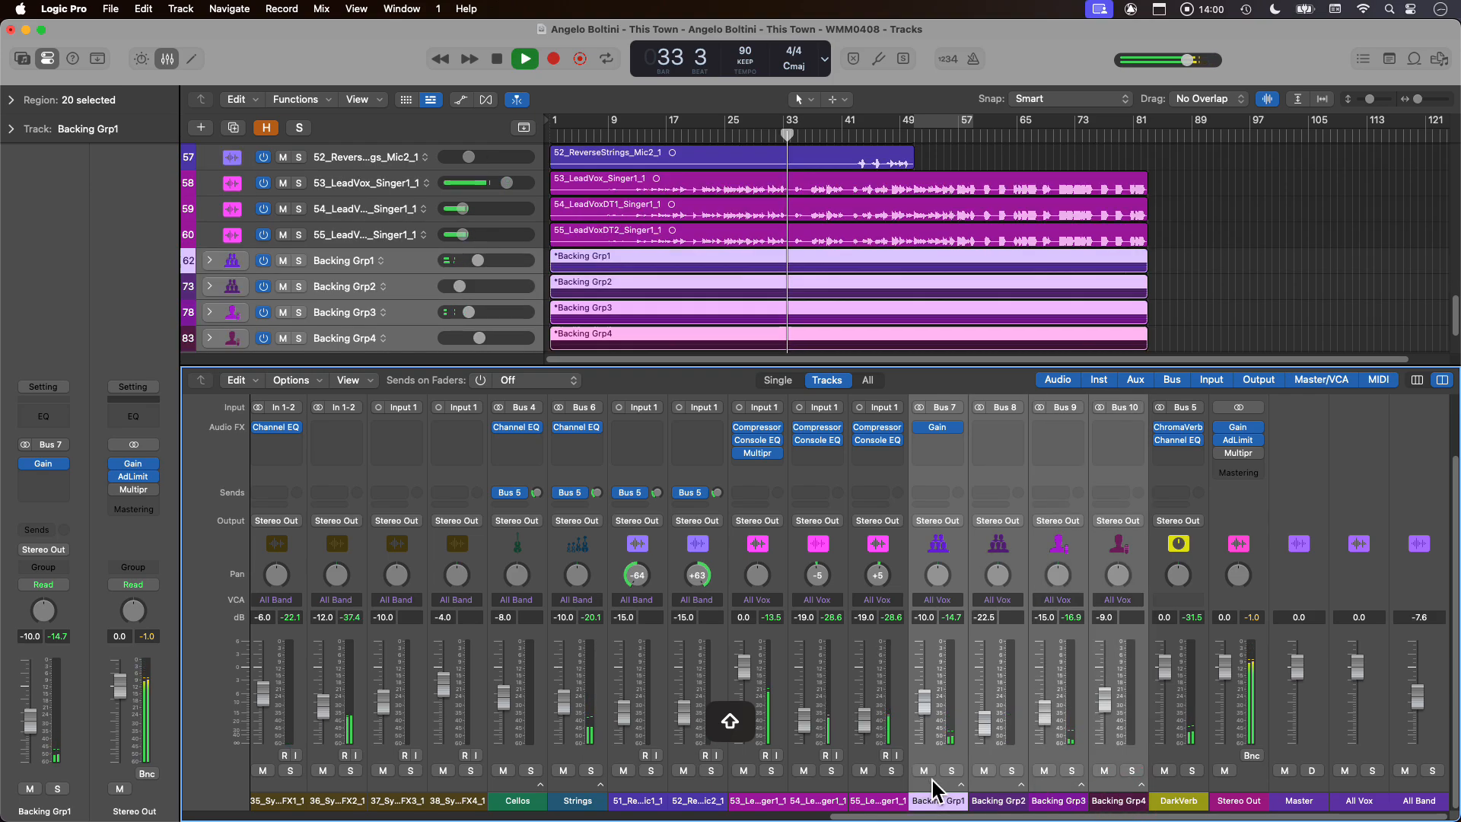
key("space")
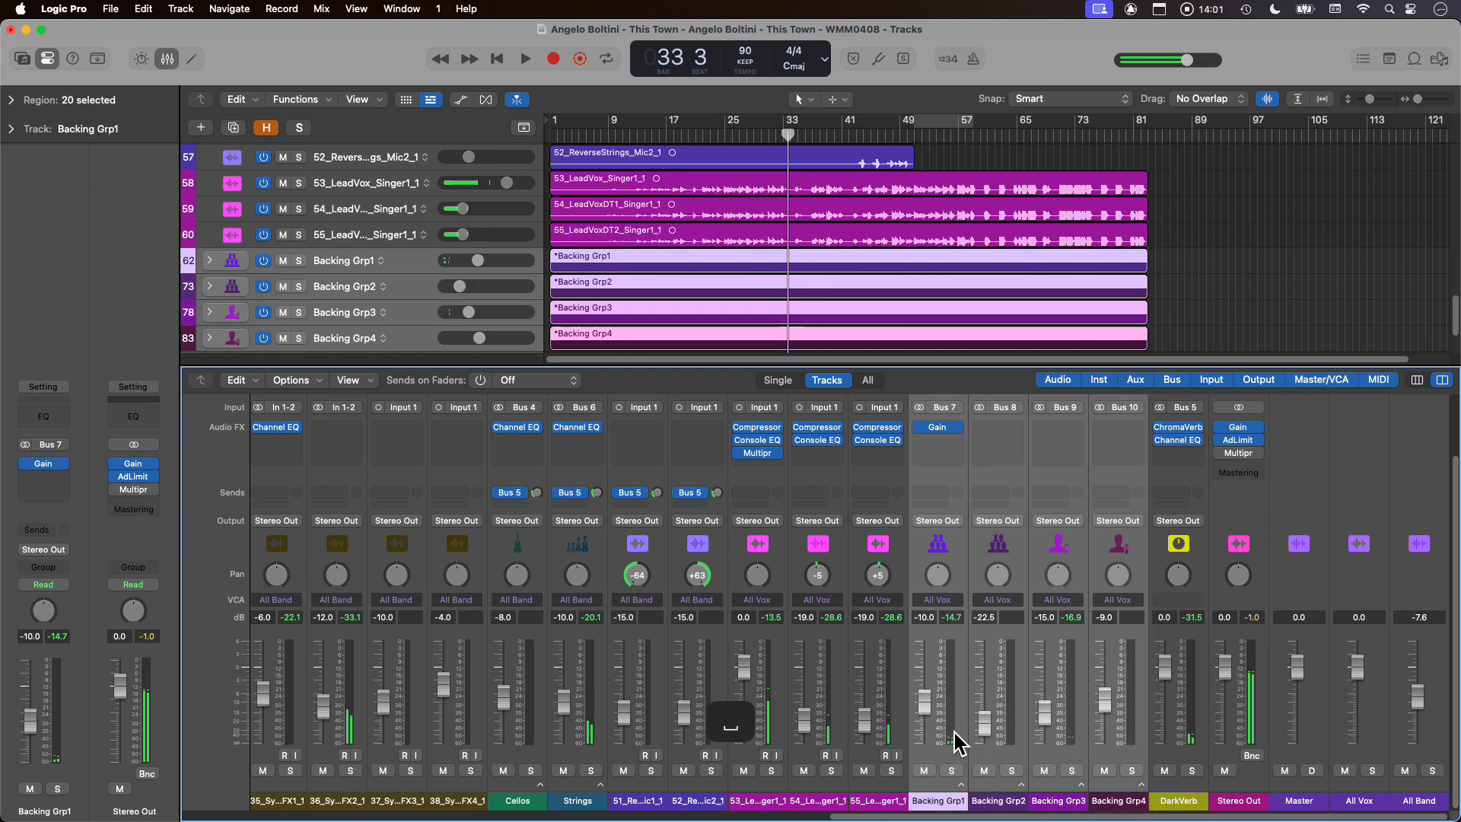
left_click(923, 770)
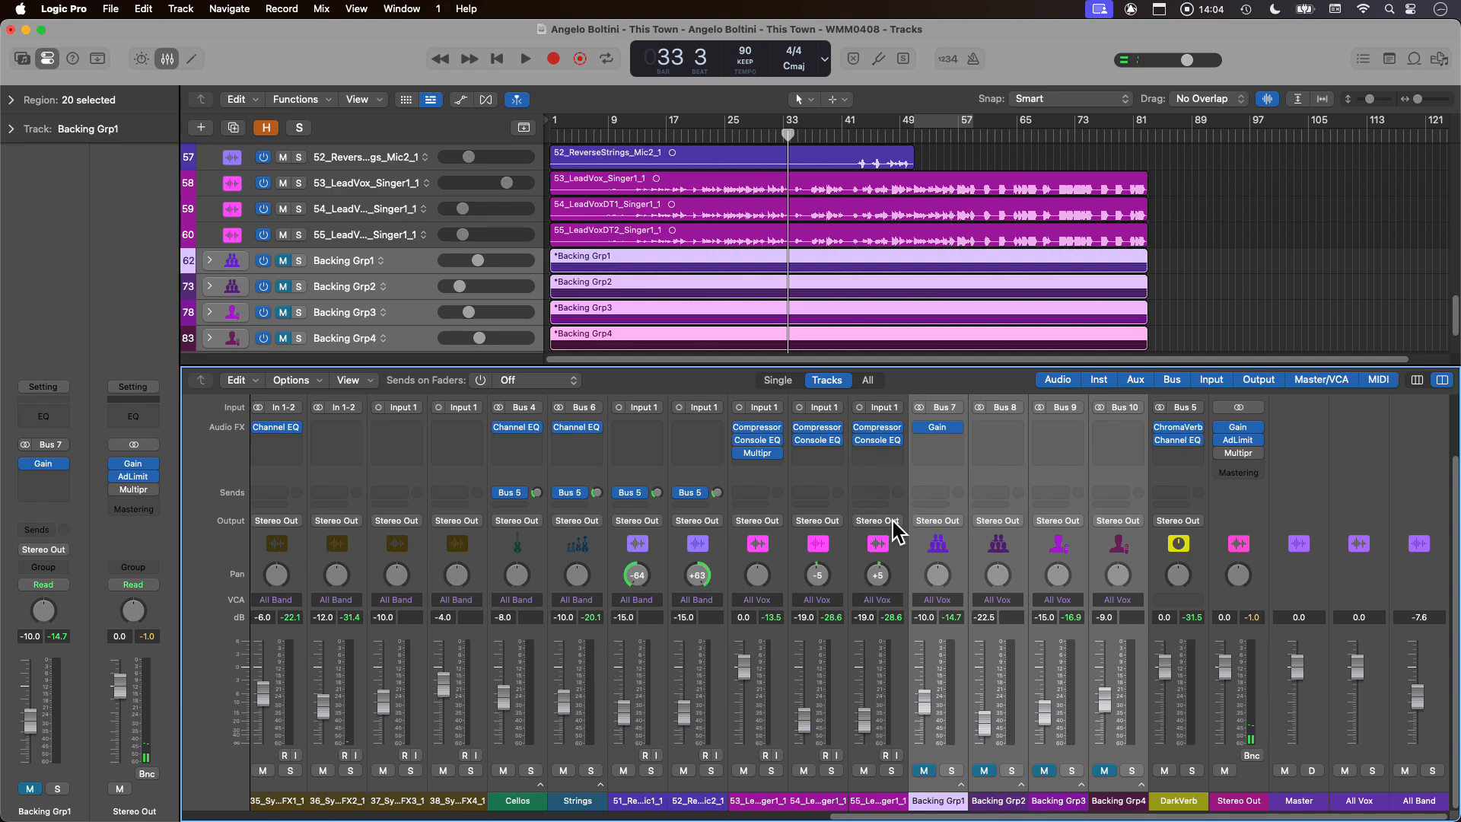
- Play the song from around bar 17, raise the All Band VCA fader to -4.0 dB against the lead vocals, and stop playback
key("space")
left_click(716, 120)
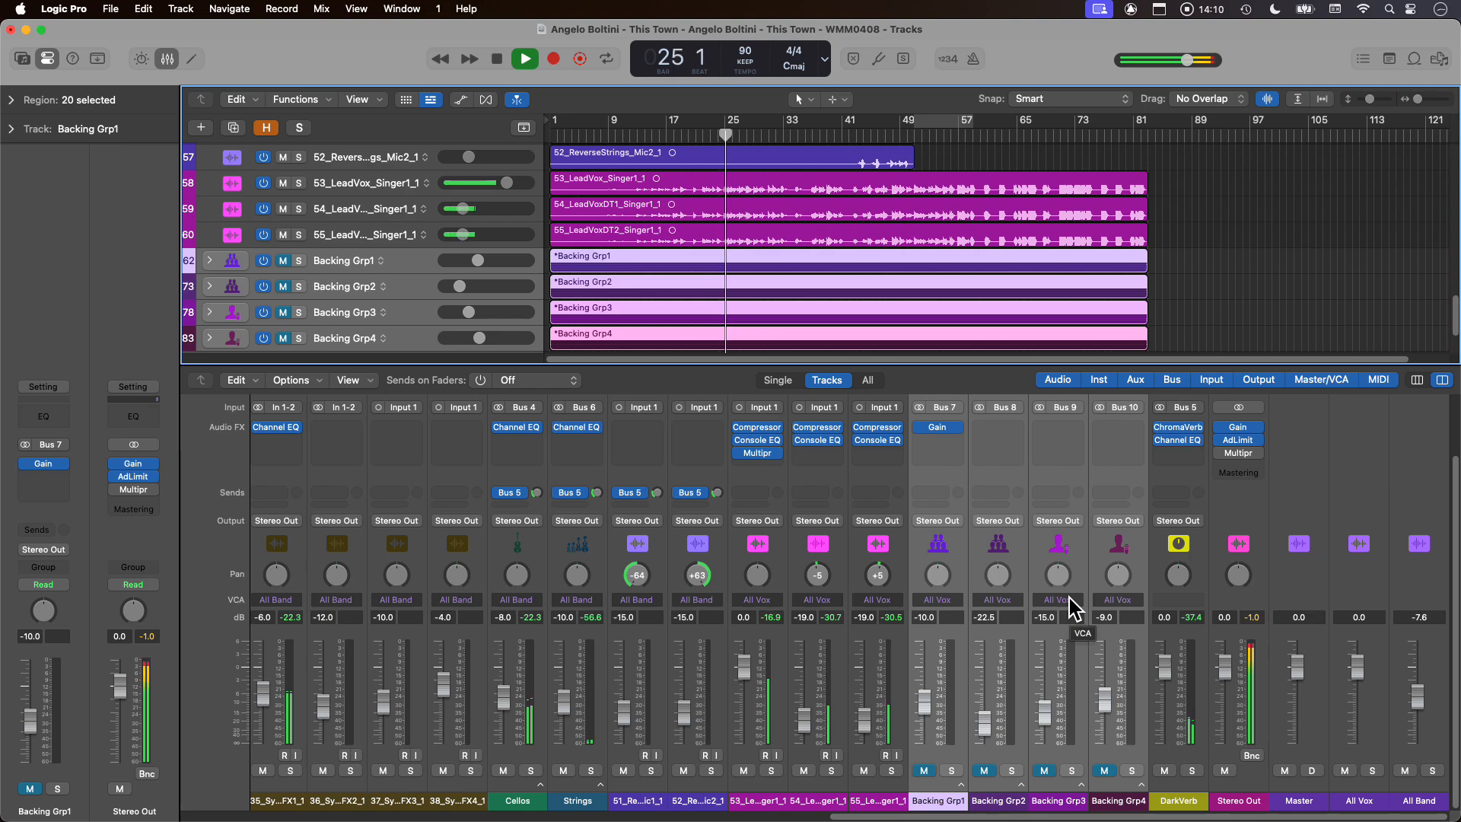
left_click(674, 120)
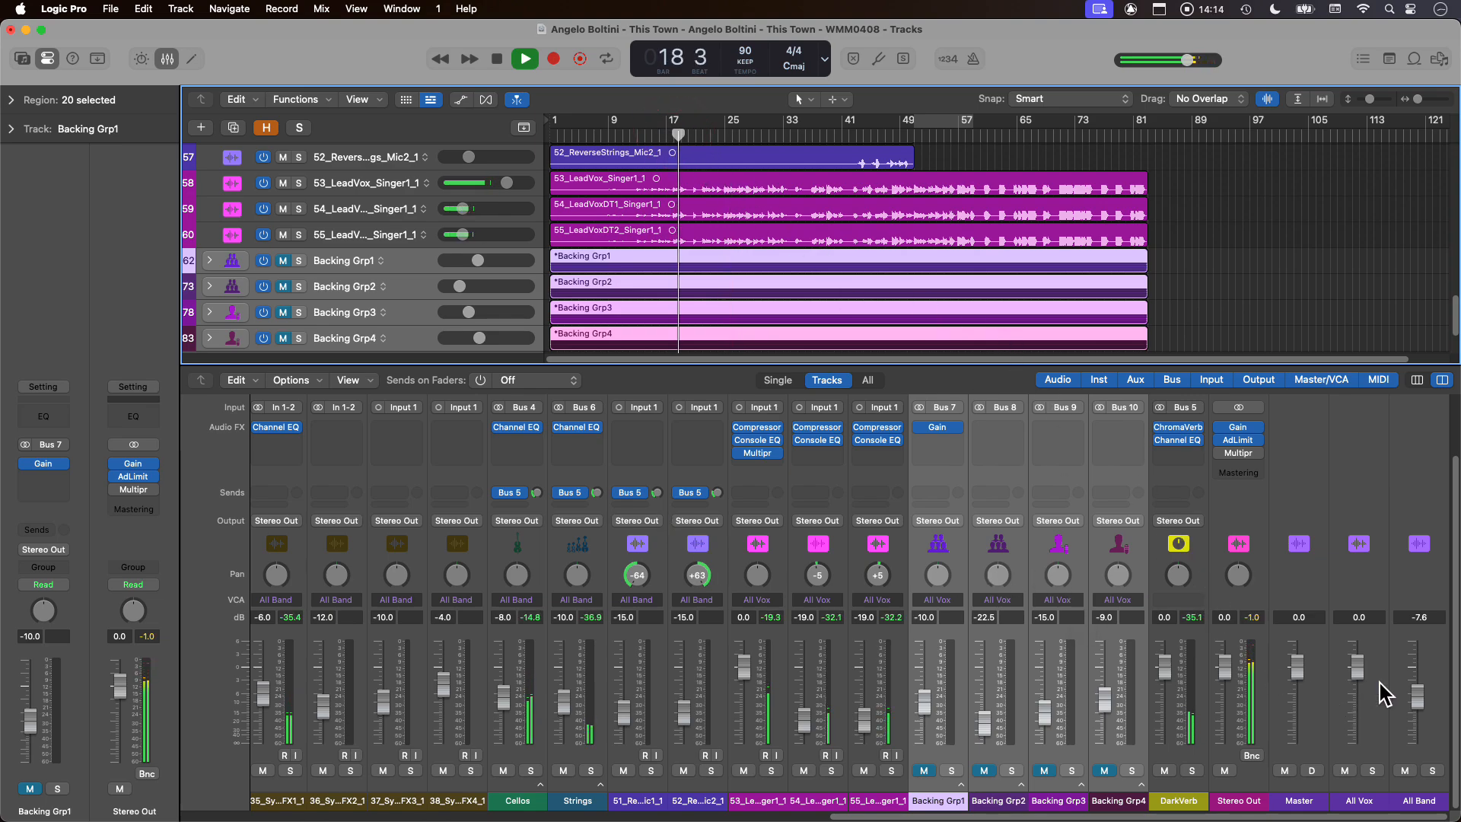
left_click_drag(1417, 696, 1426, 679)
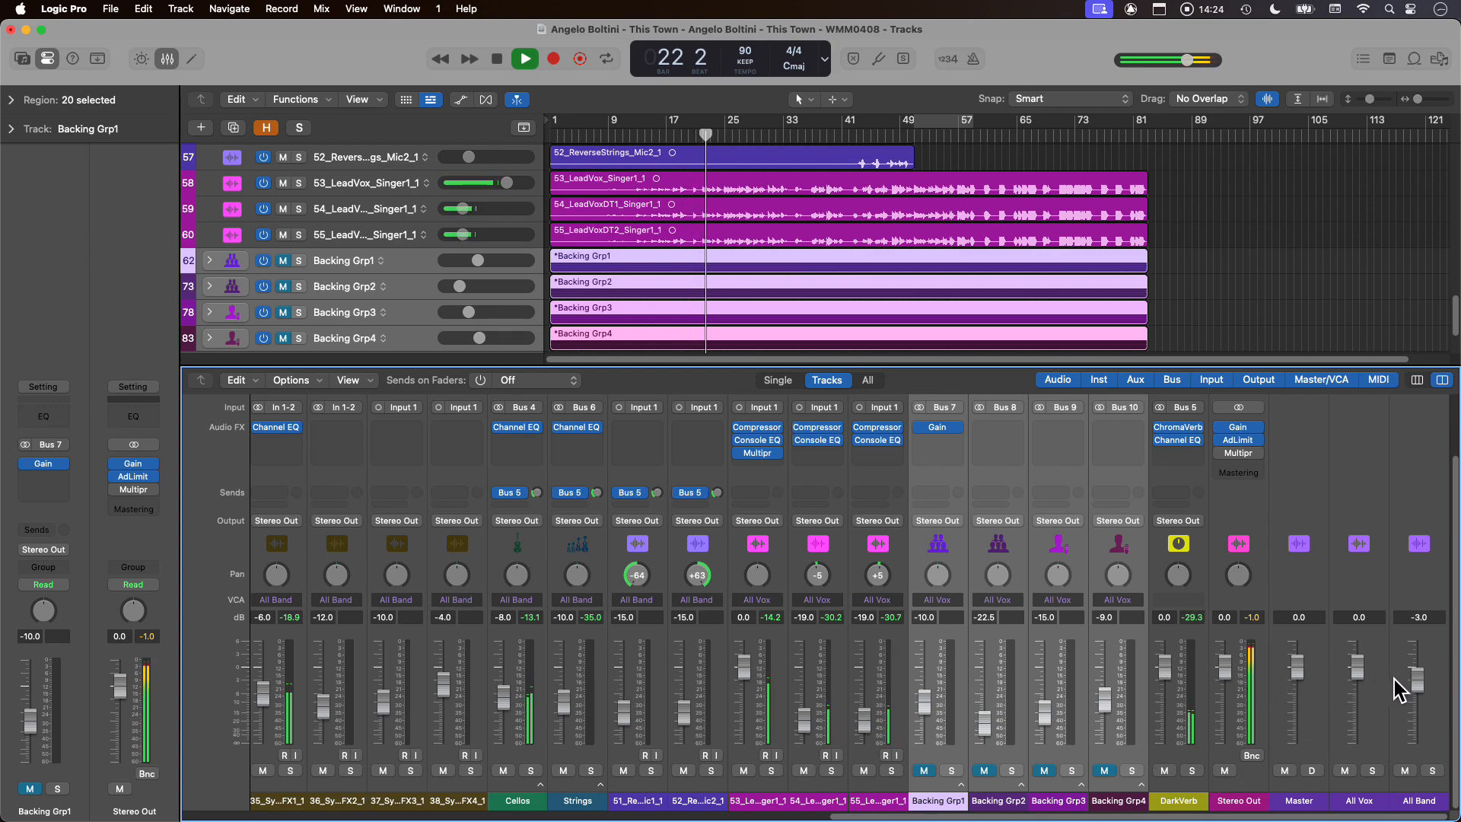
left_click_drag(1416, 673, 1417, 681)
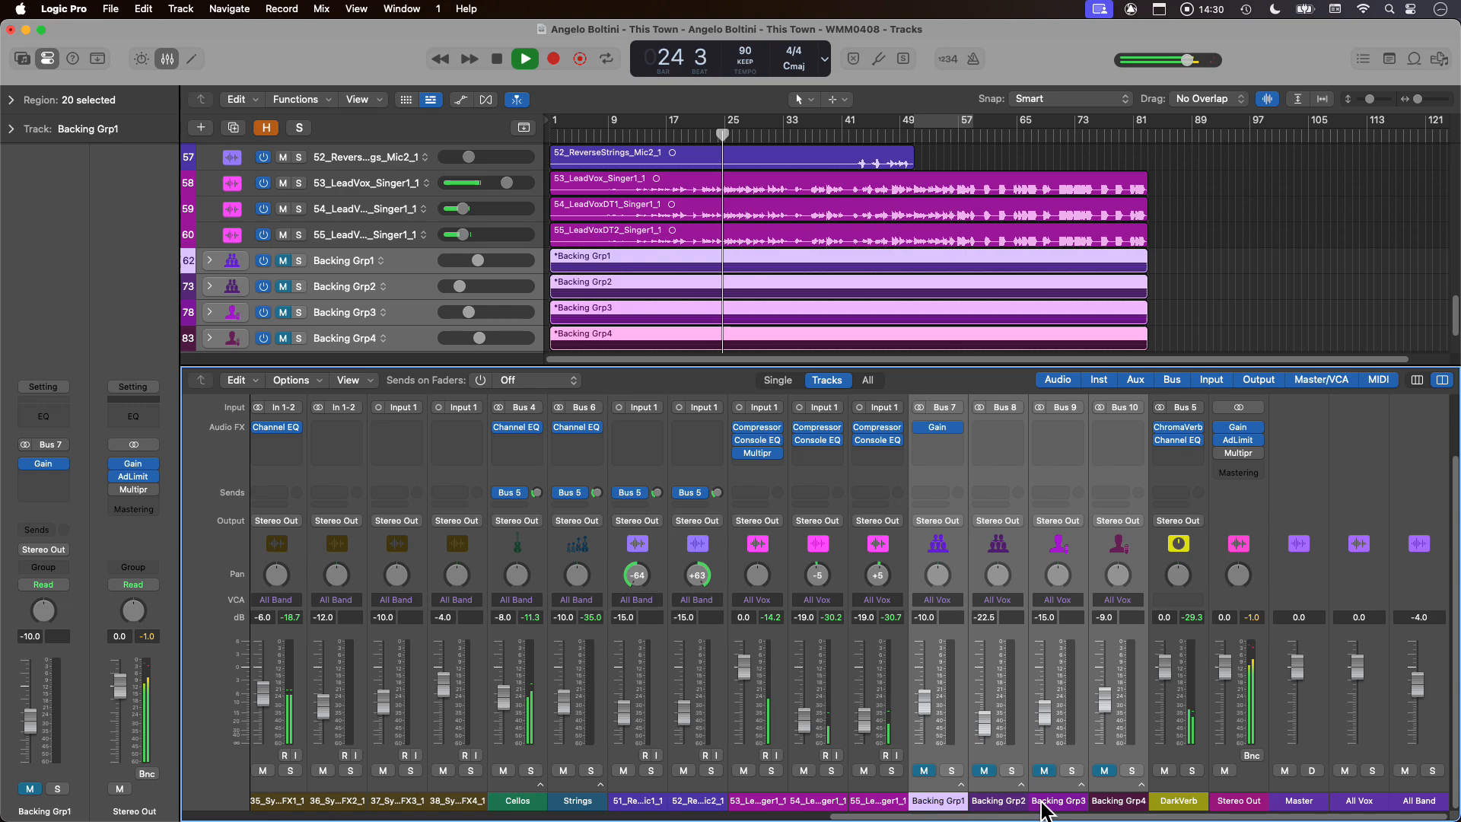
key("space")
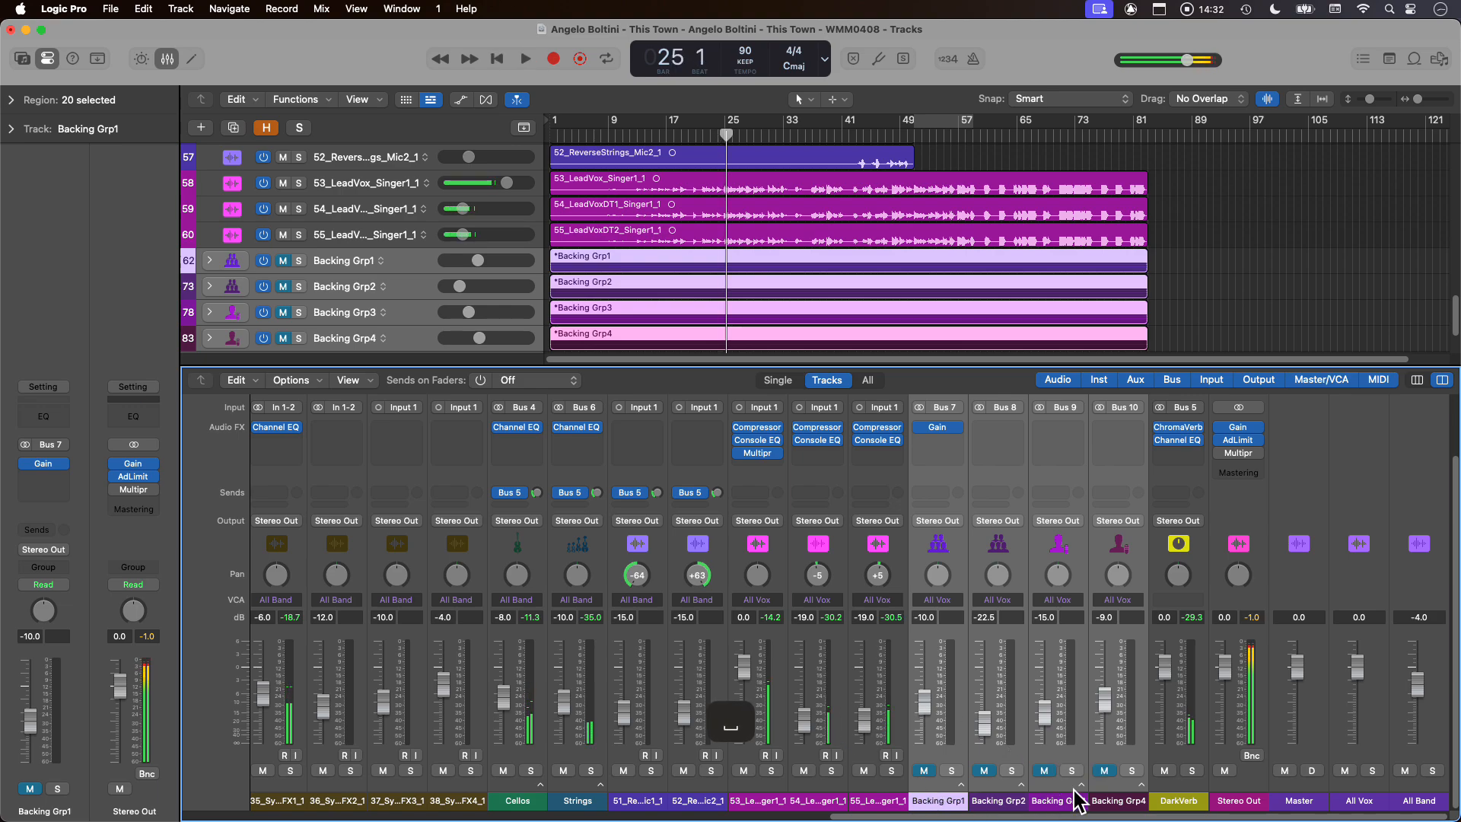
- Unmute the four selected backing groups and lower their faders together, with Backing Grp1 at -15.0 dB, checking during playback before stopping it
left_click_drag(929, 701, 926, 729)
key("space")
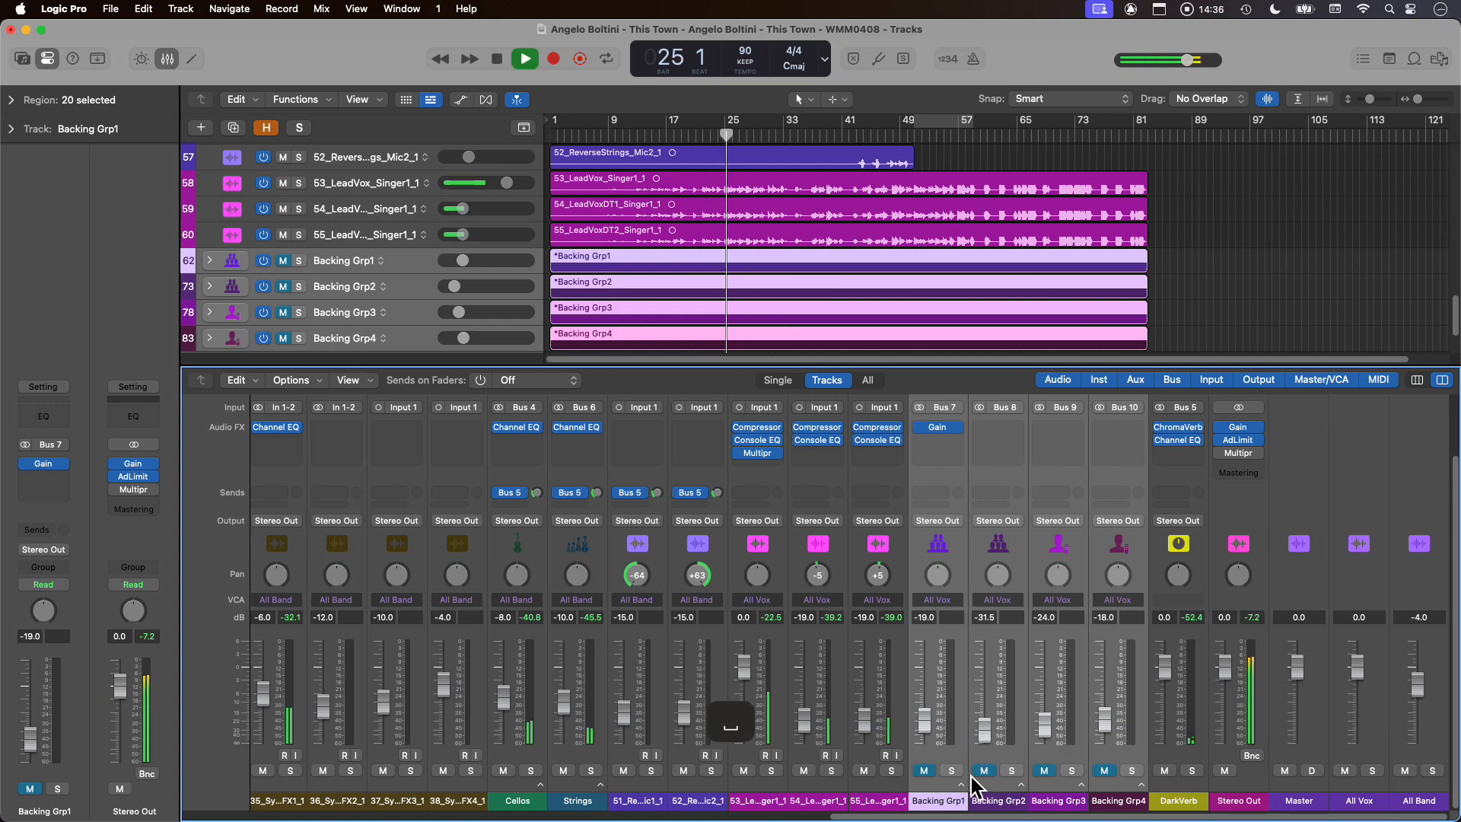
left_click_drag(928, 723, 923, 708)
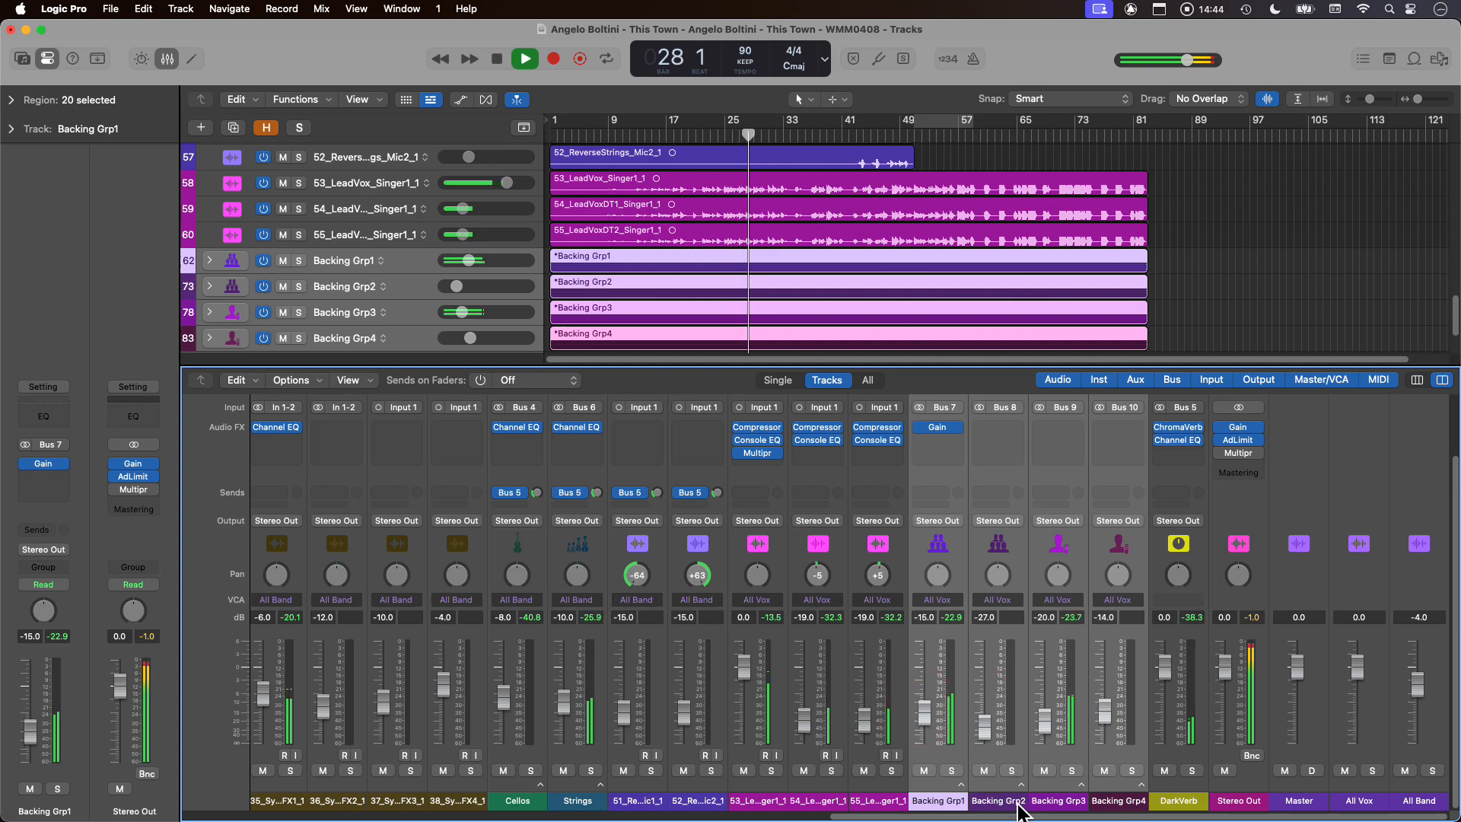
key("space")
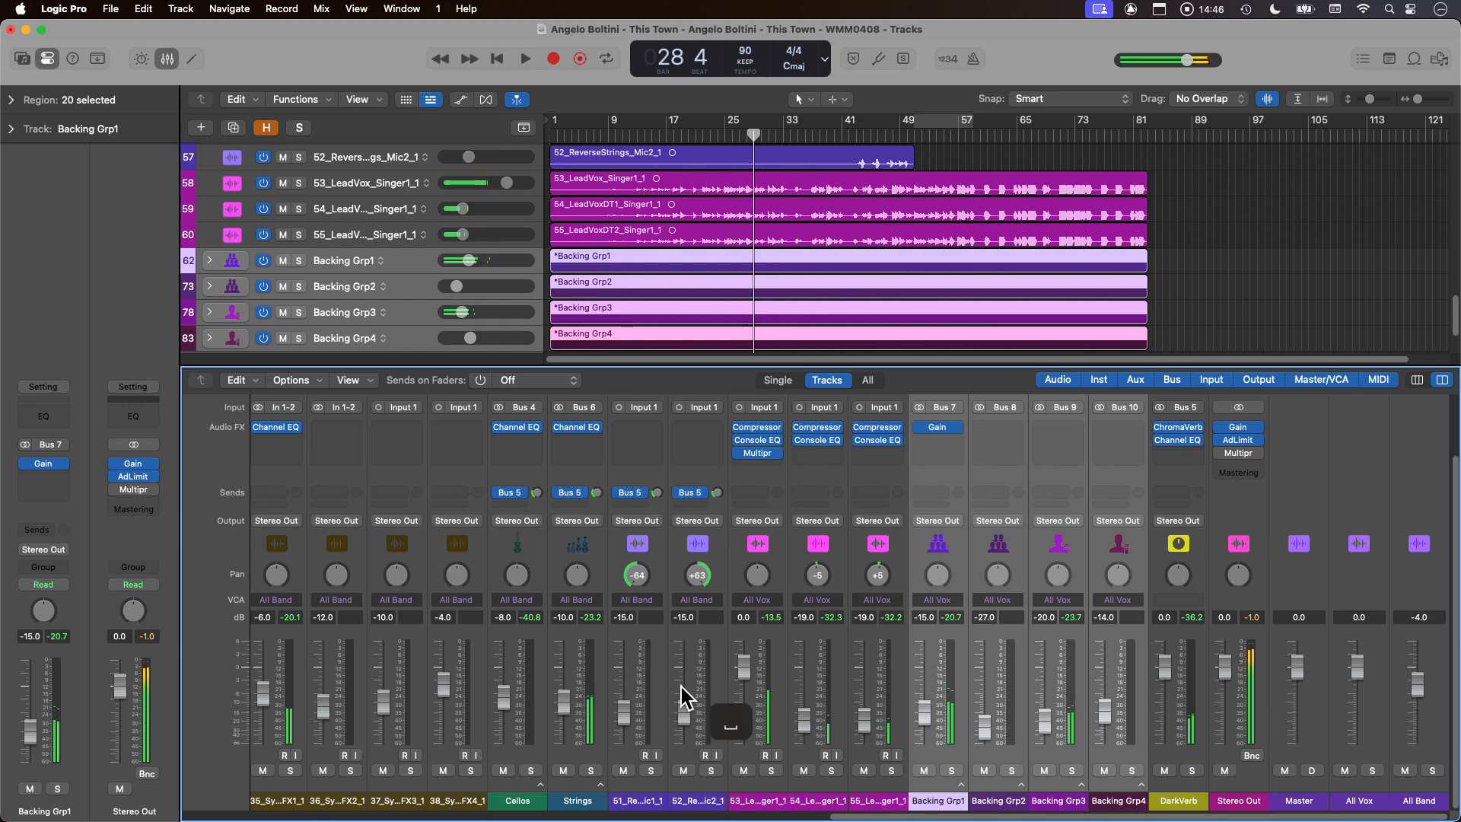